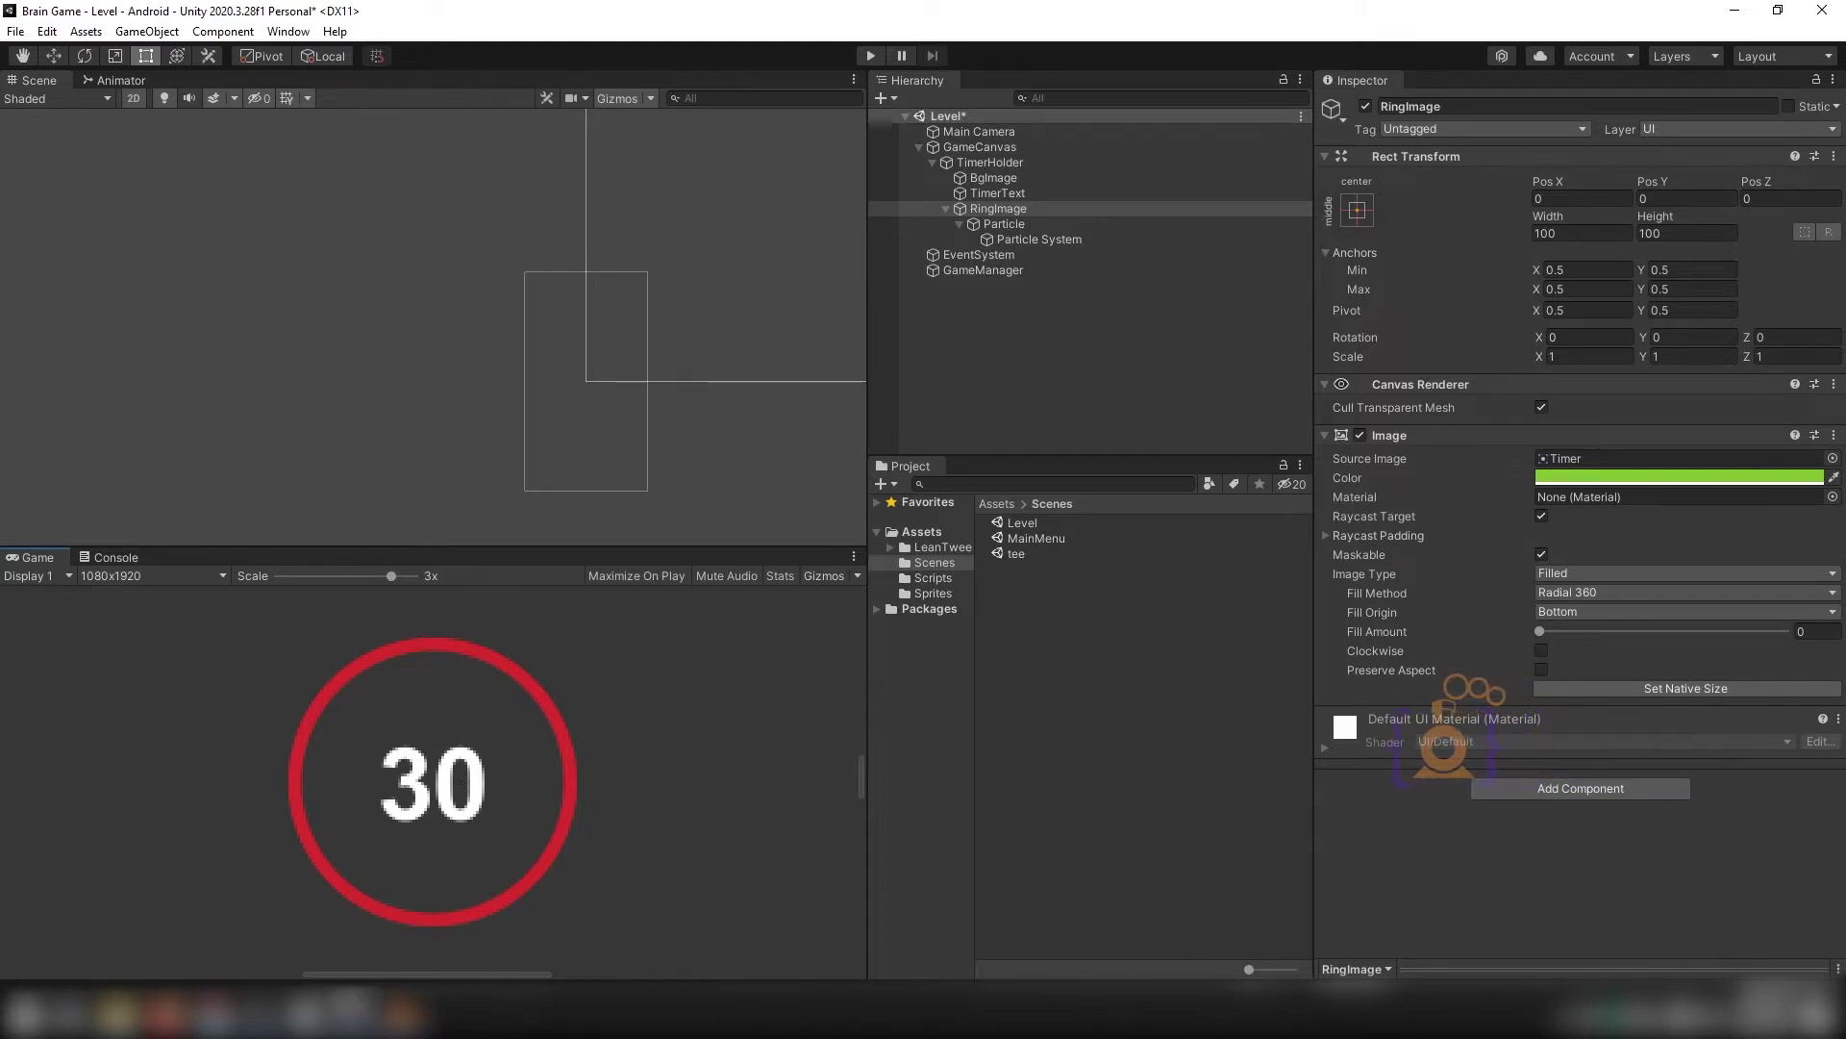
Select GameManager in Unity's Hierarchy and open its GameManager.cs script in Visual Studio.
left_click(957, 269)
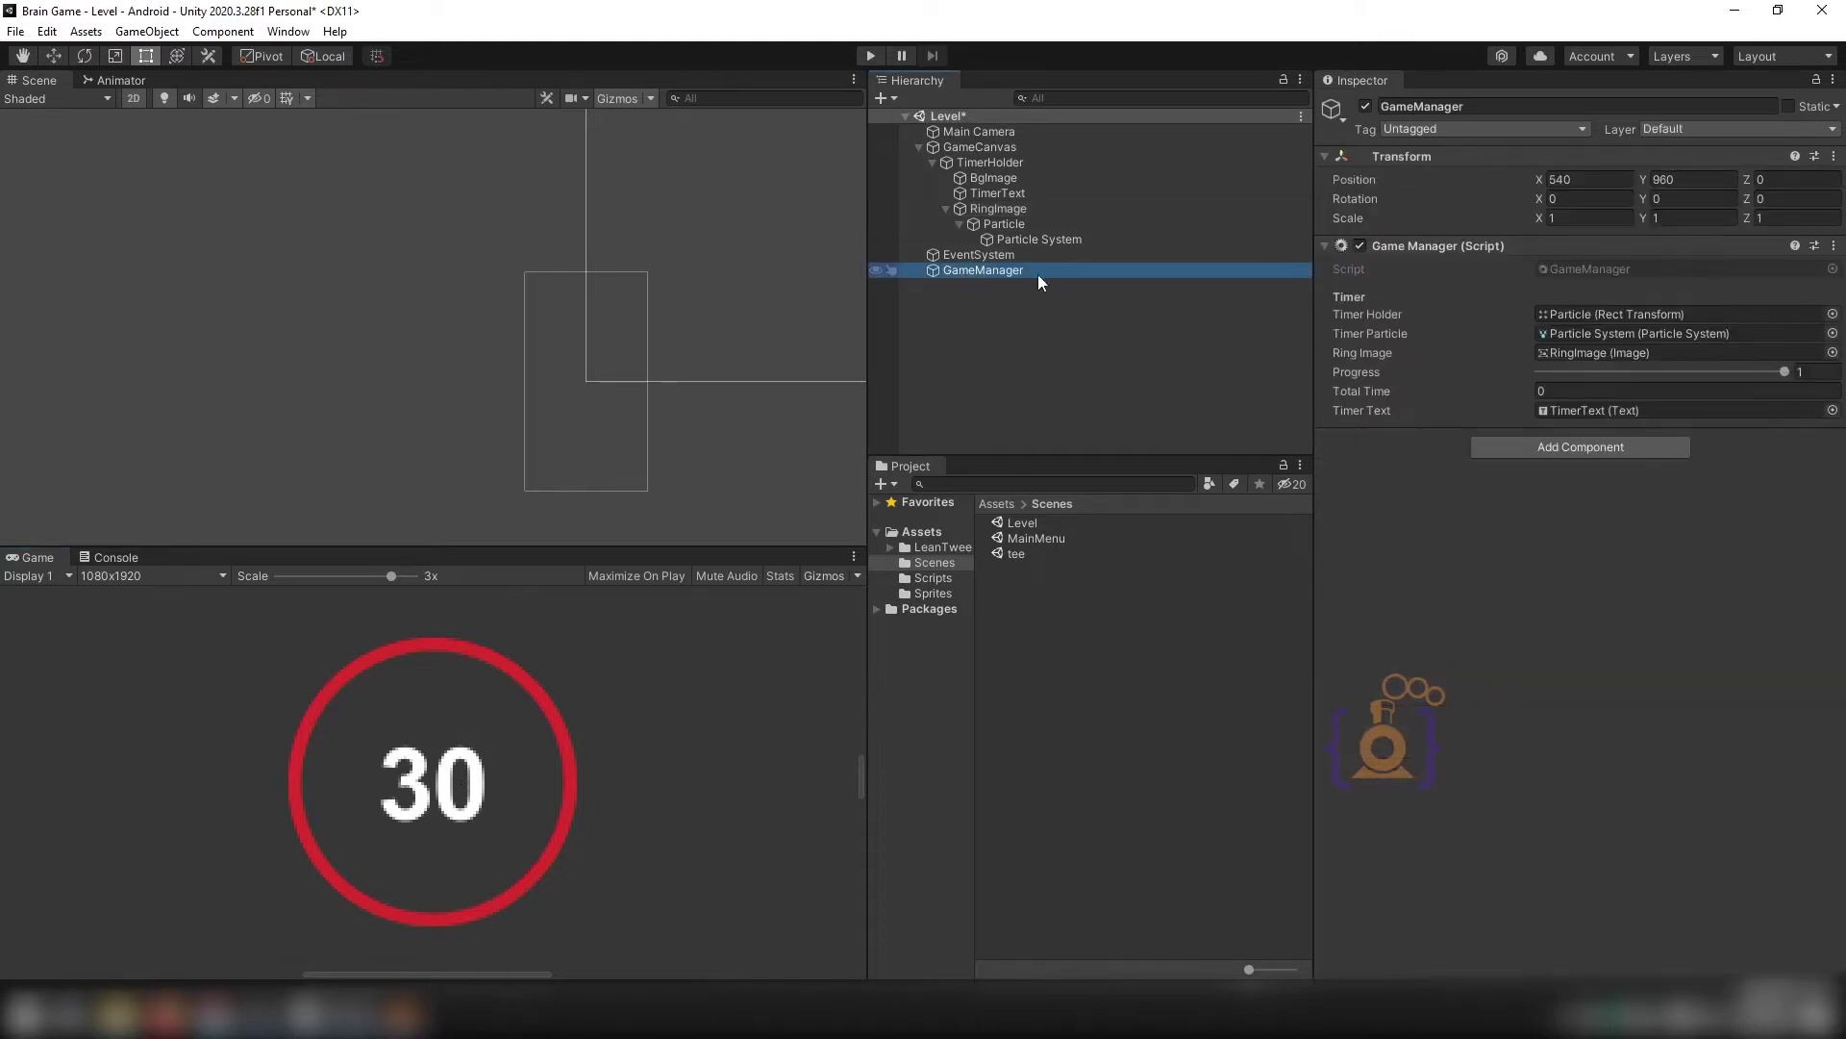
double_click(1592, 270)
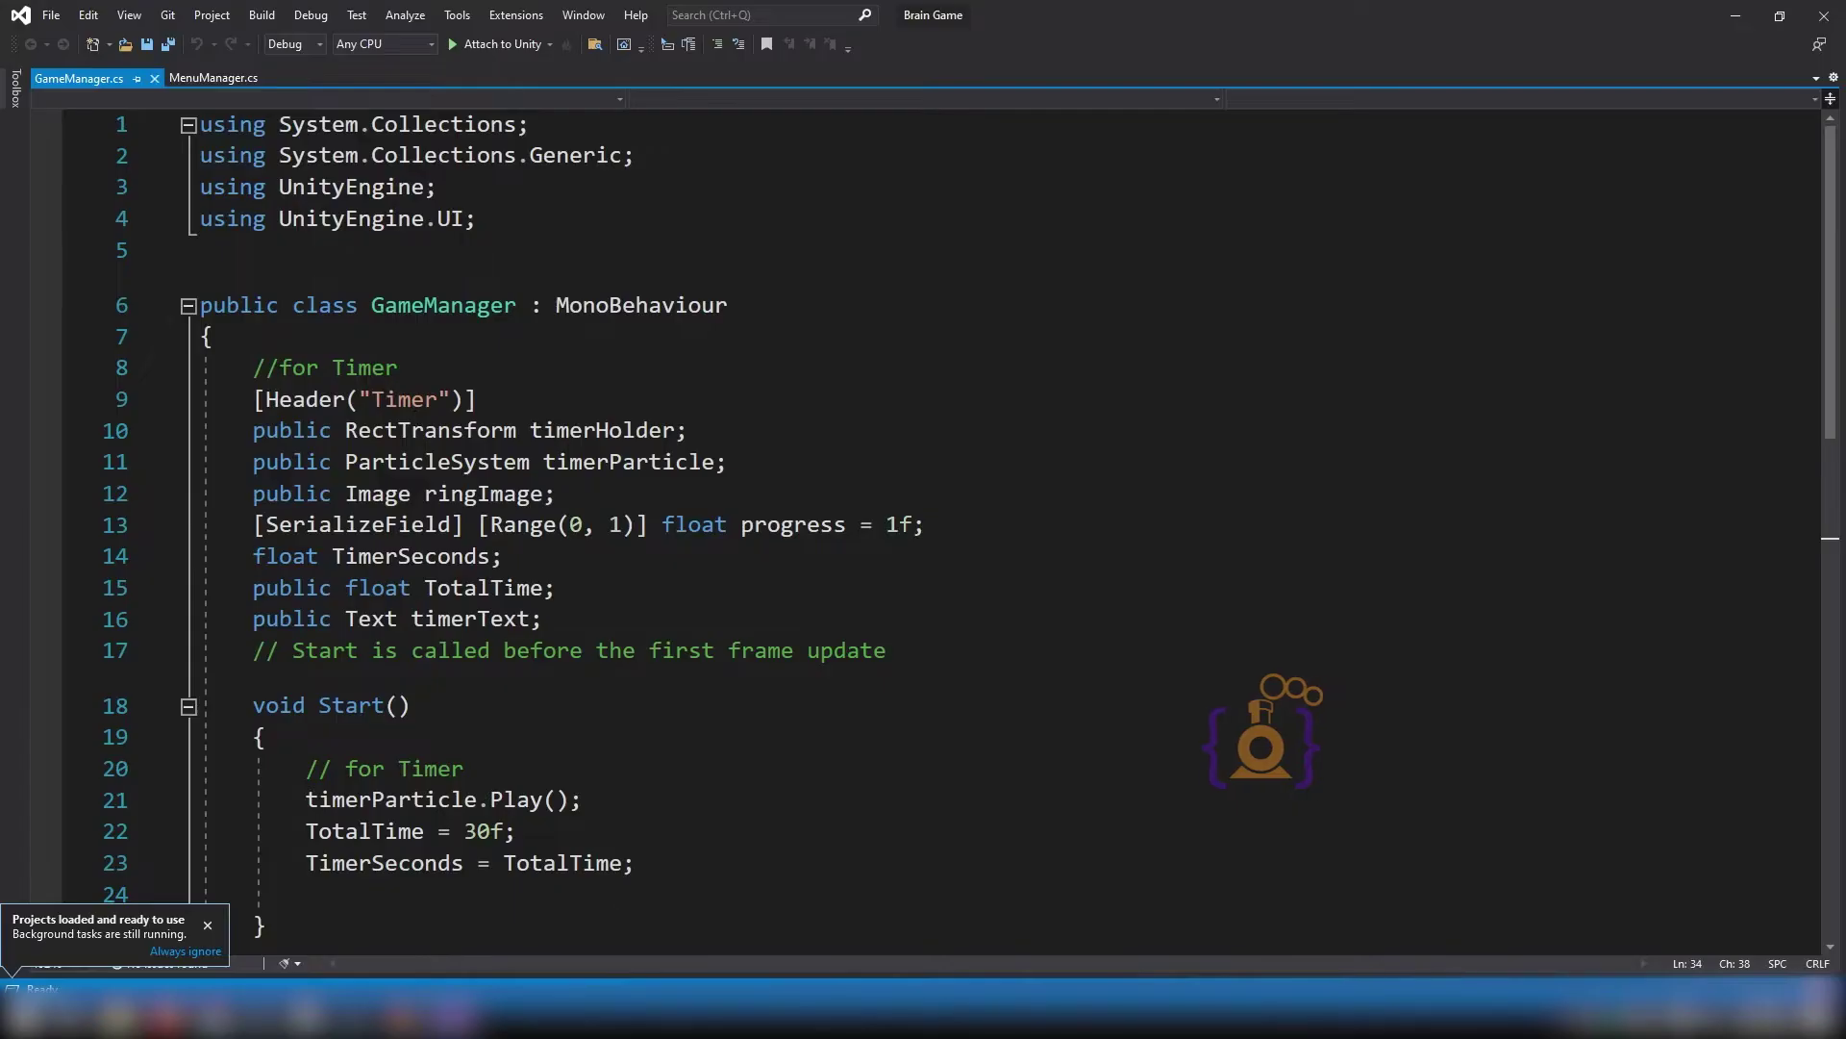
Add a 'public bool canTimerStart;' field below the timerText field.
left_click(600, 622)
key("Return")
type("pu")
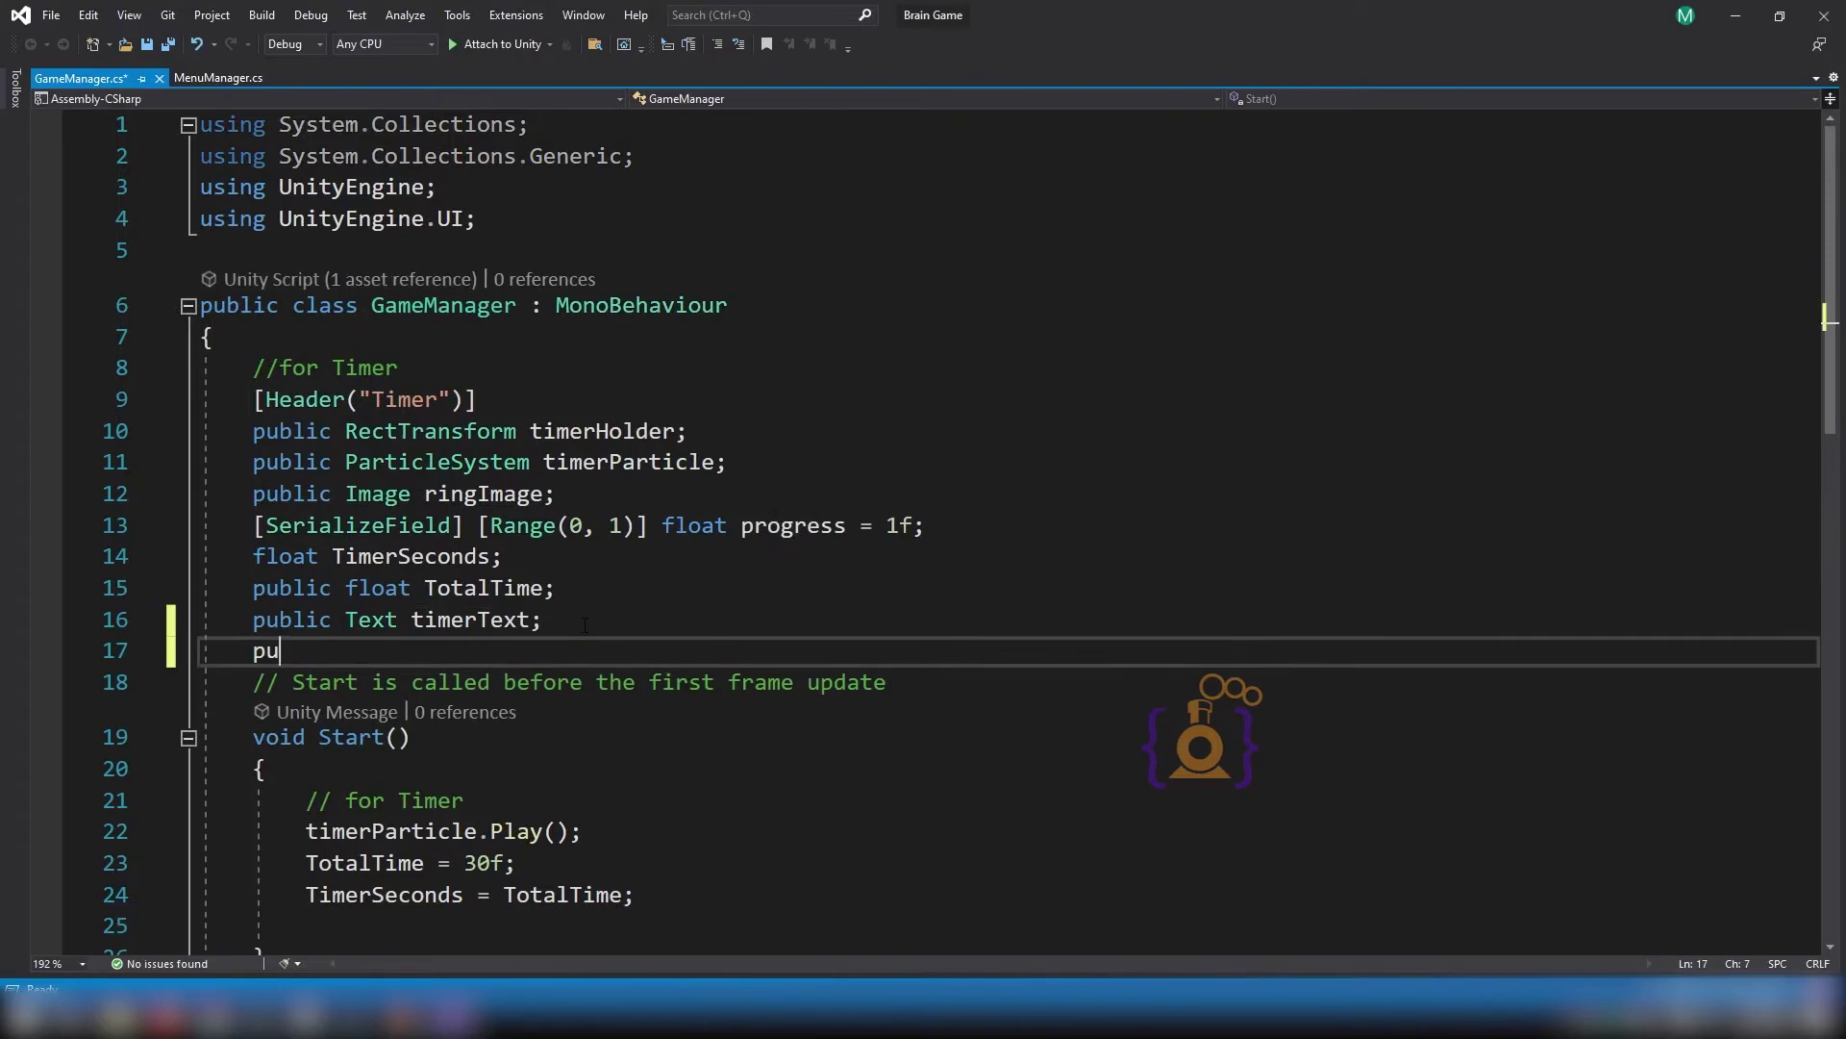
key("Tab")
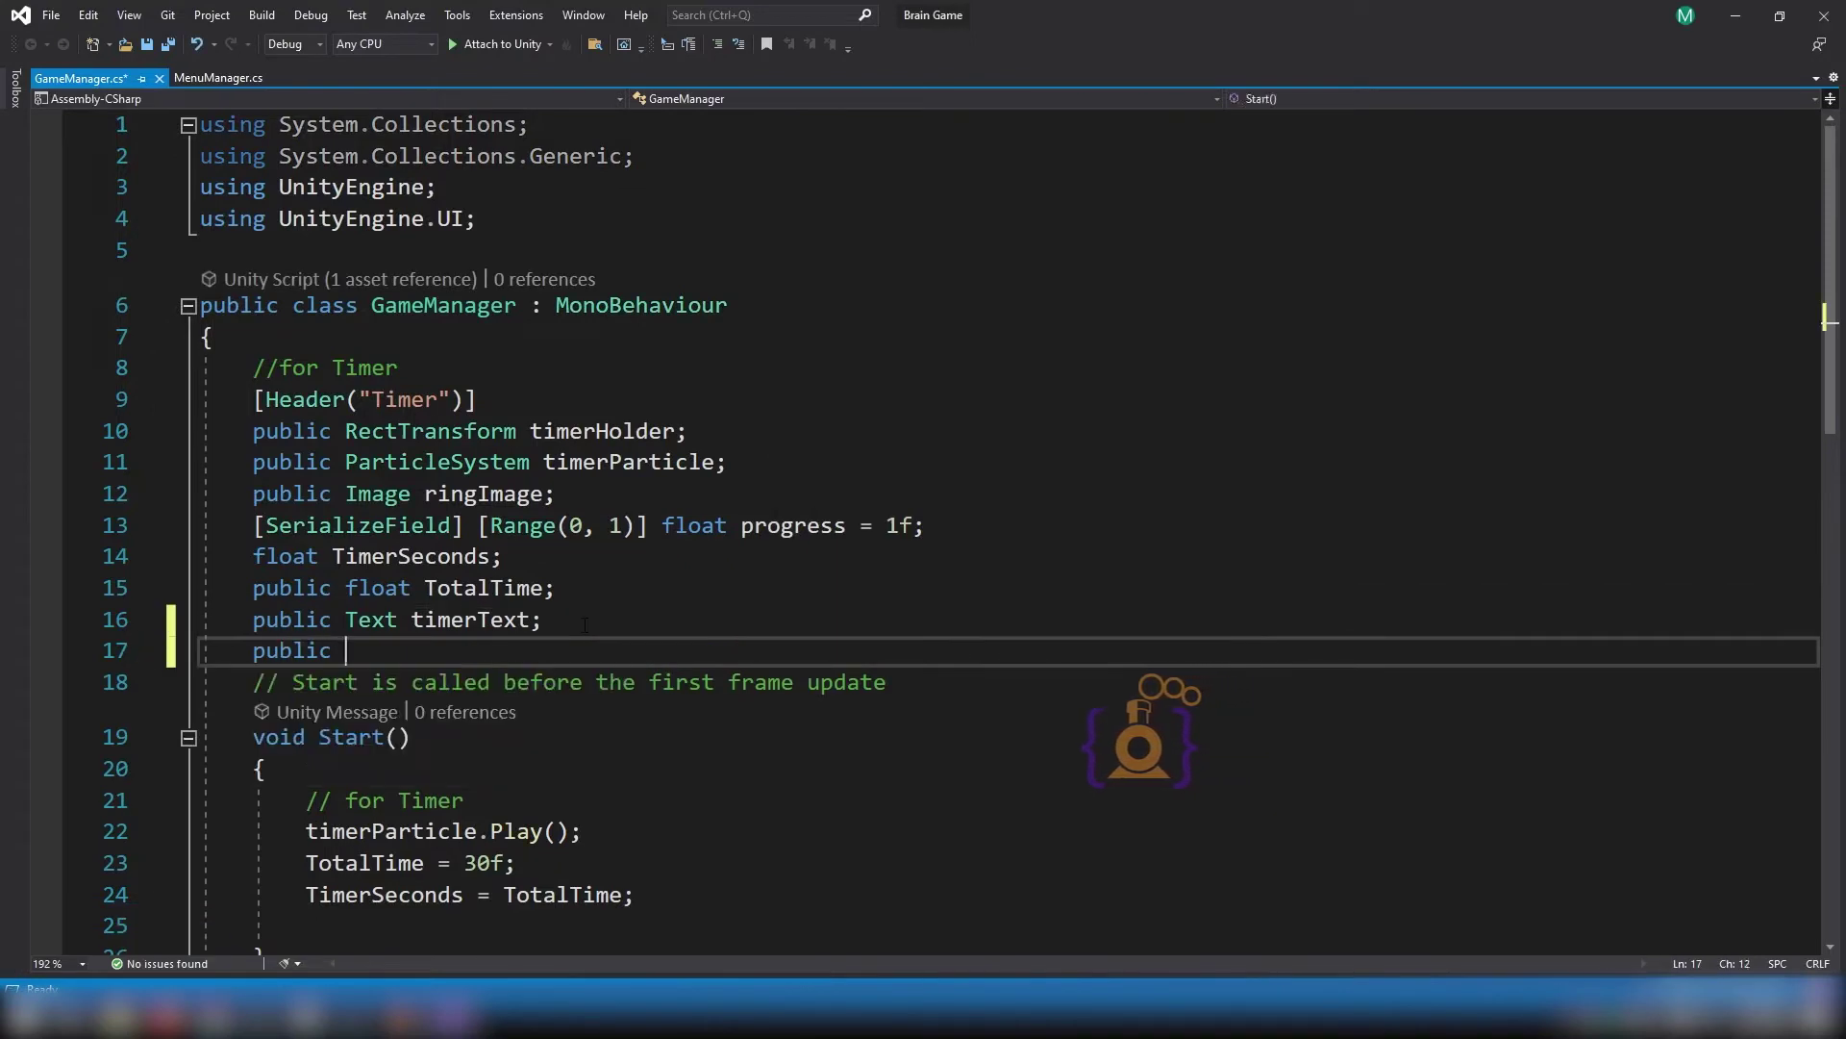
type("bool canTimer")
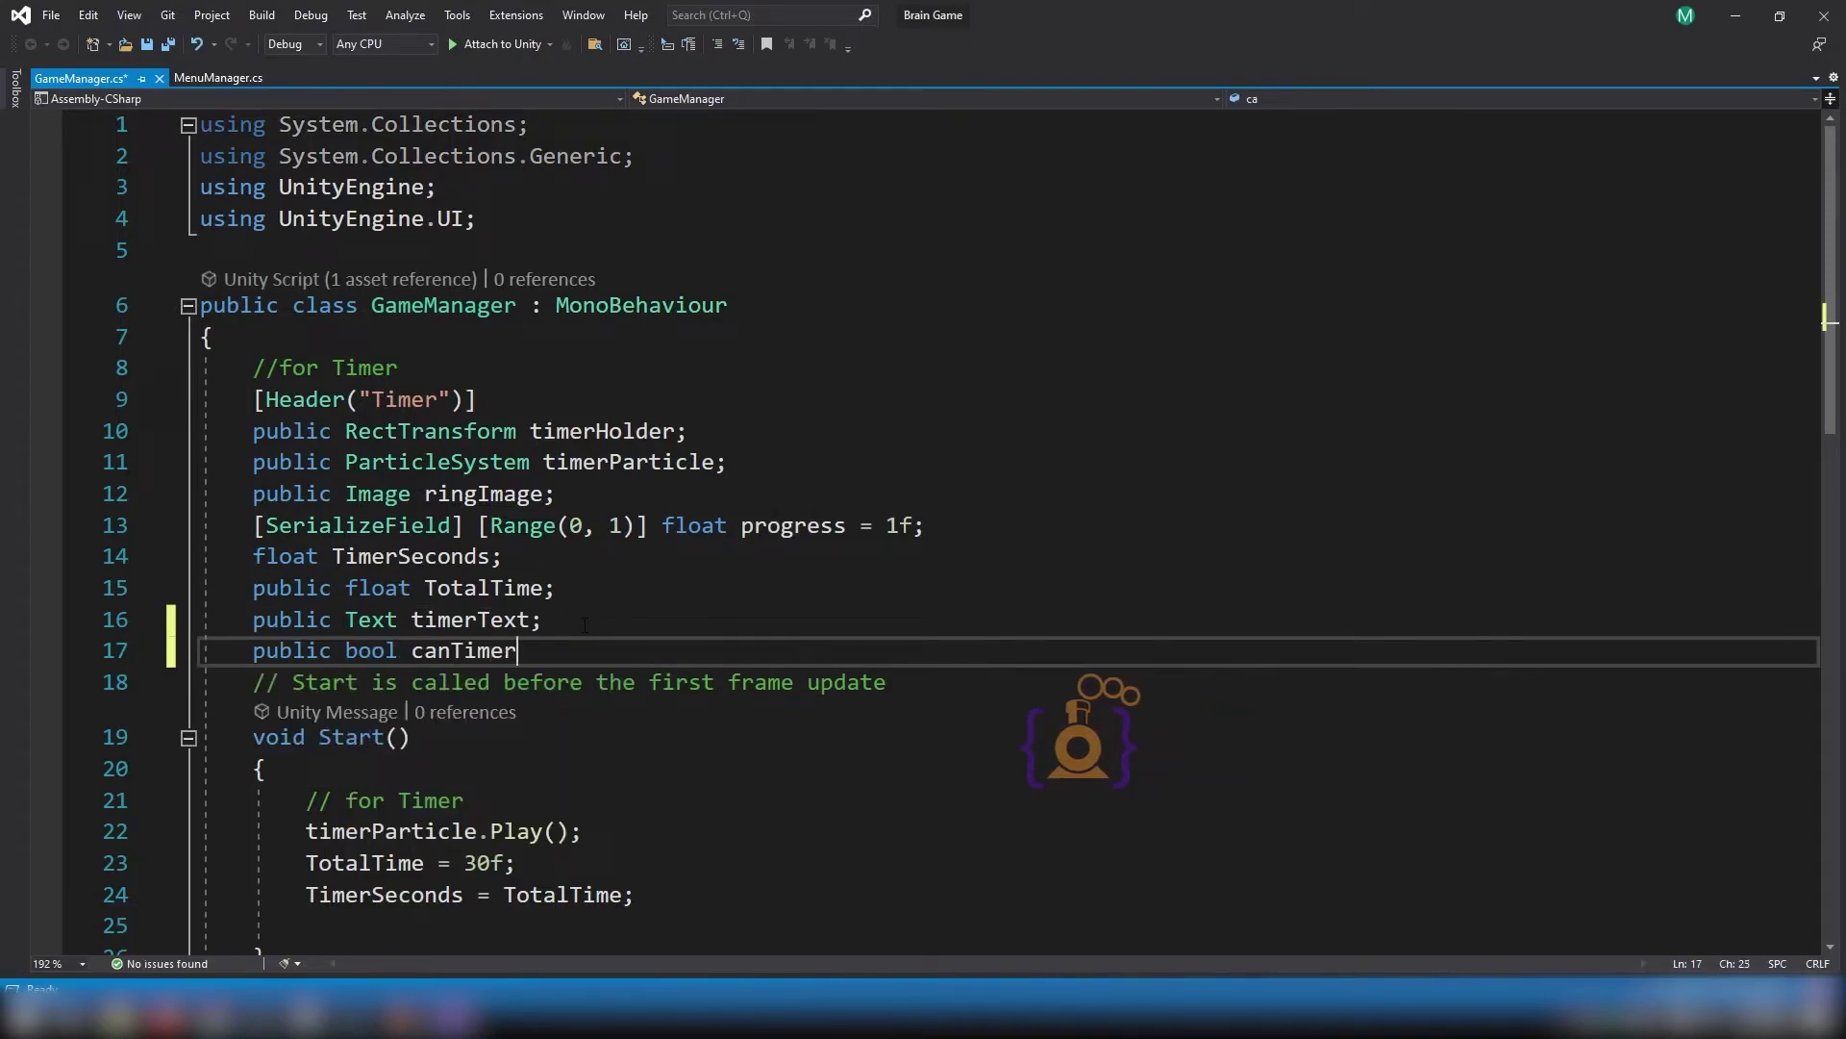
type("Start;")
Begin a canTimerStart assignment on a new line after the TimerSeconds assignment in Start().
scroll(585, 625, "down", 3)
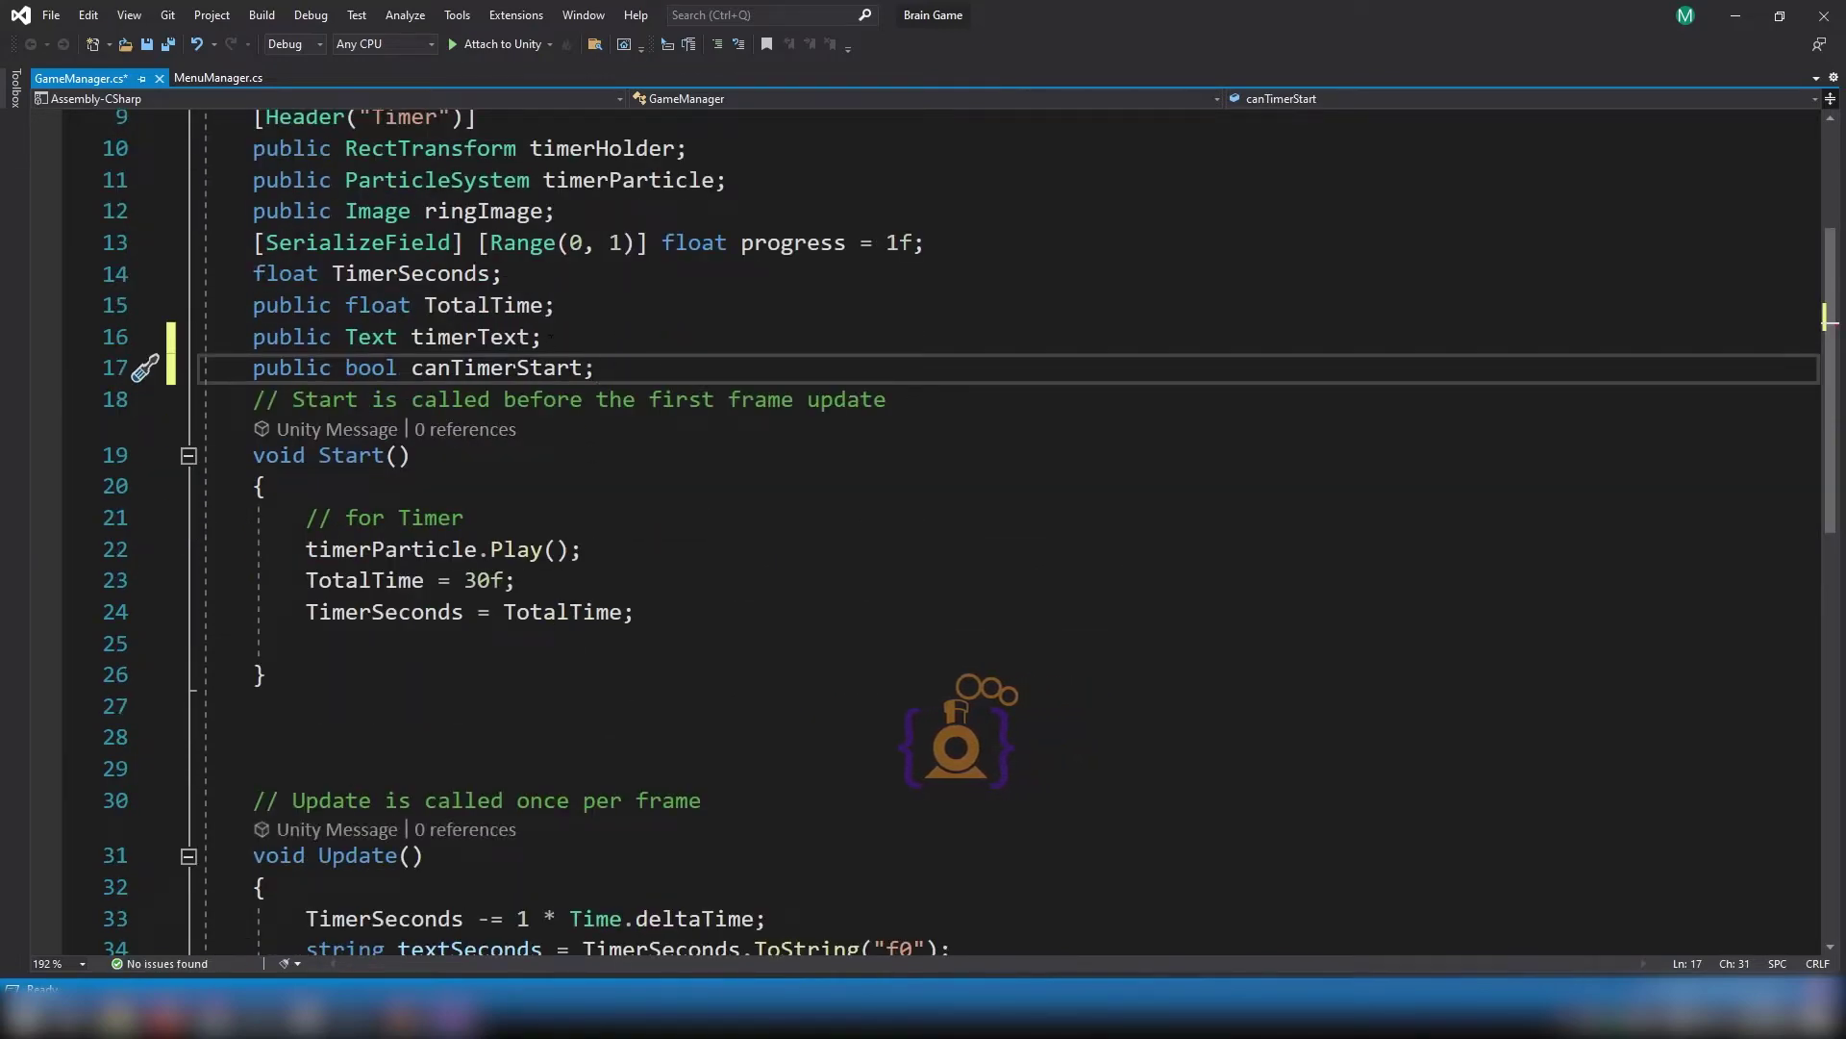
scroll(693, 639, "down", 4)
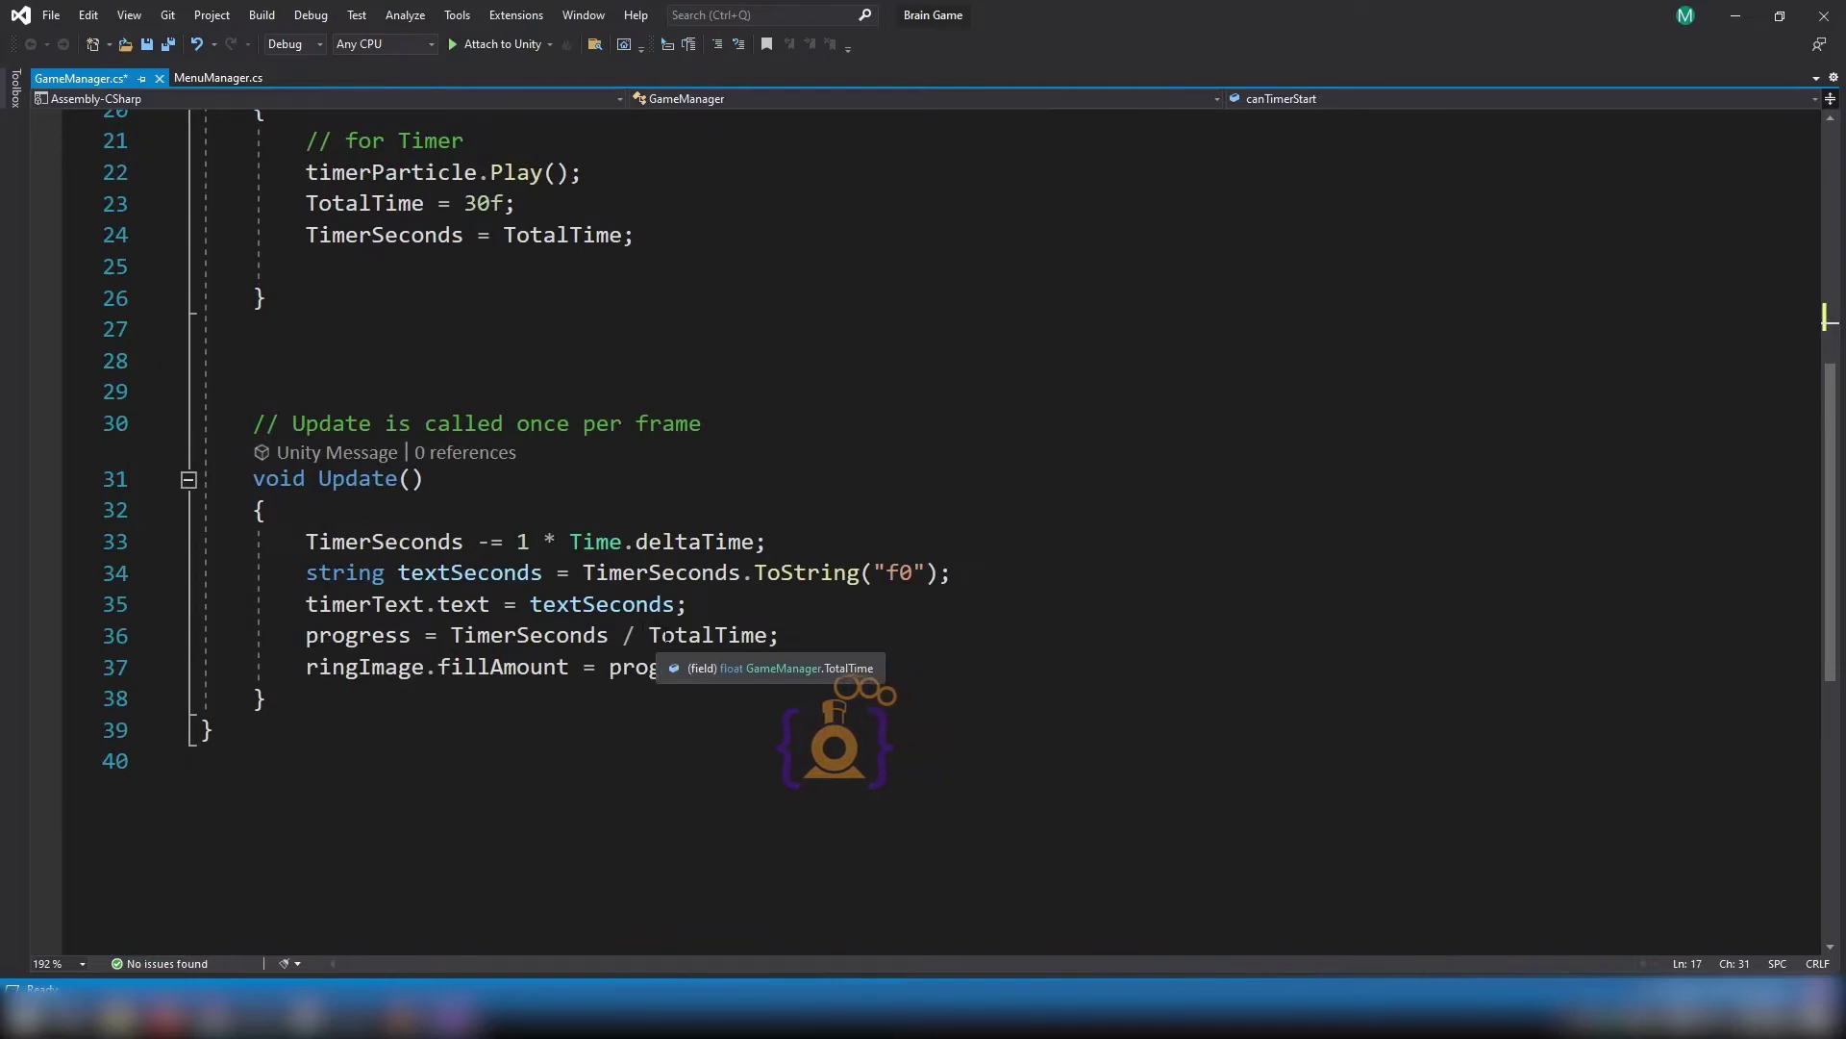
scroll(550, 611, "up", 3)
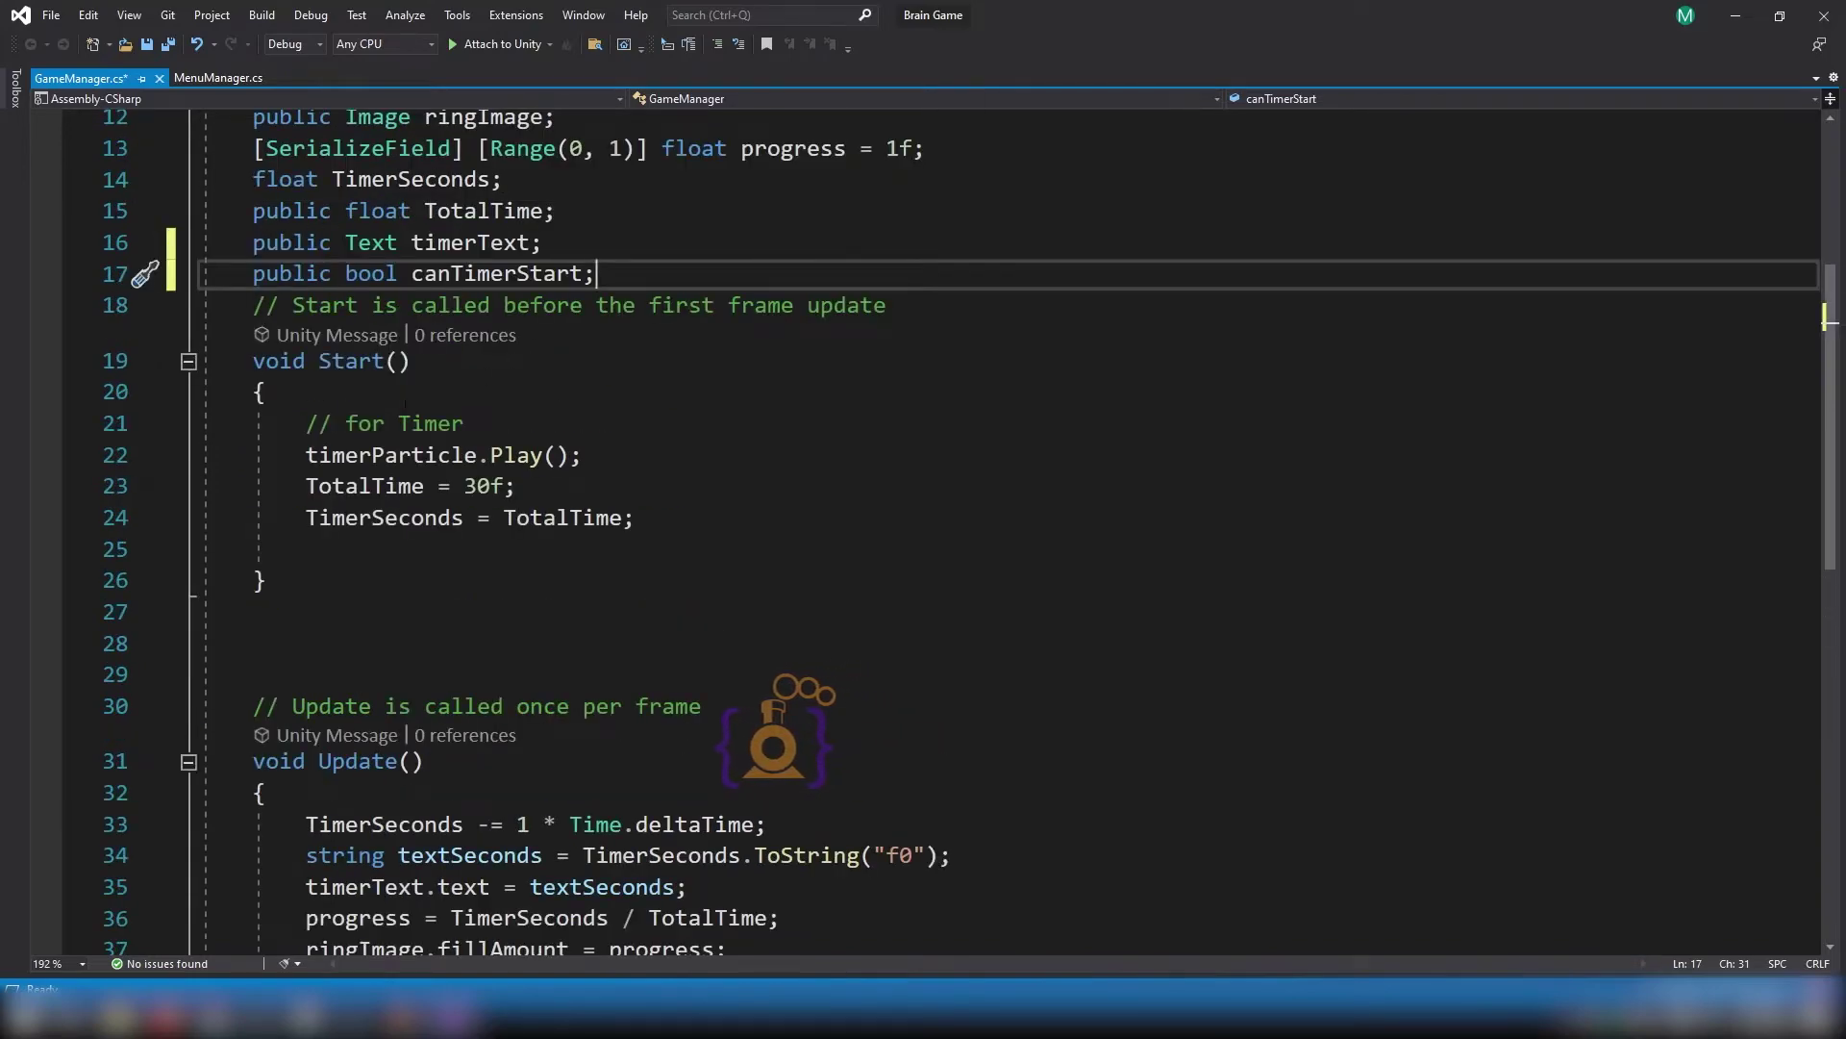
left_click(329, 394)
left_click(777, 520)
key("Return")
type("catim")
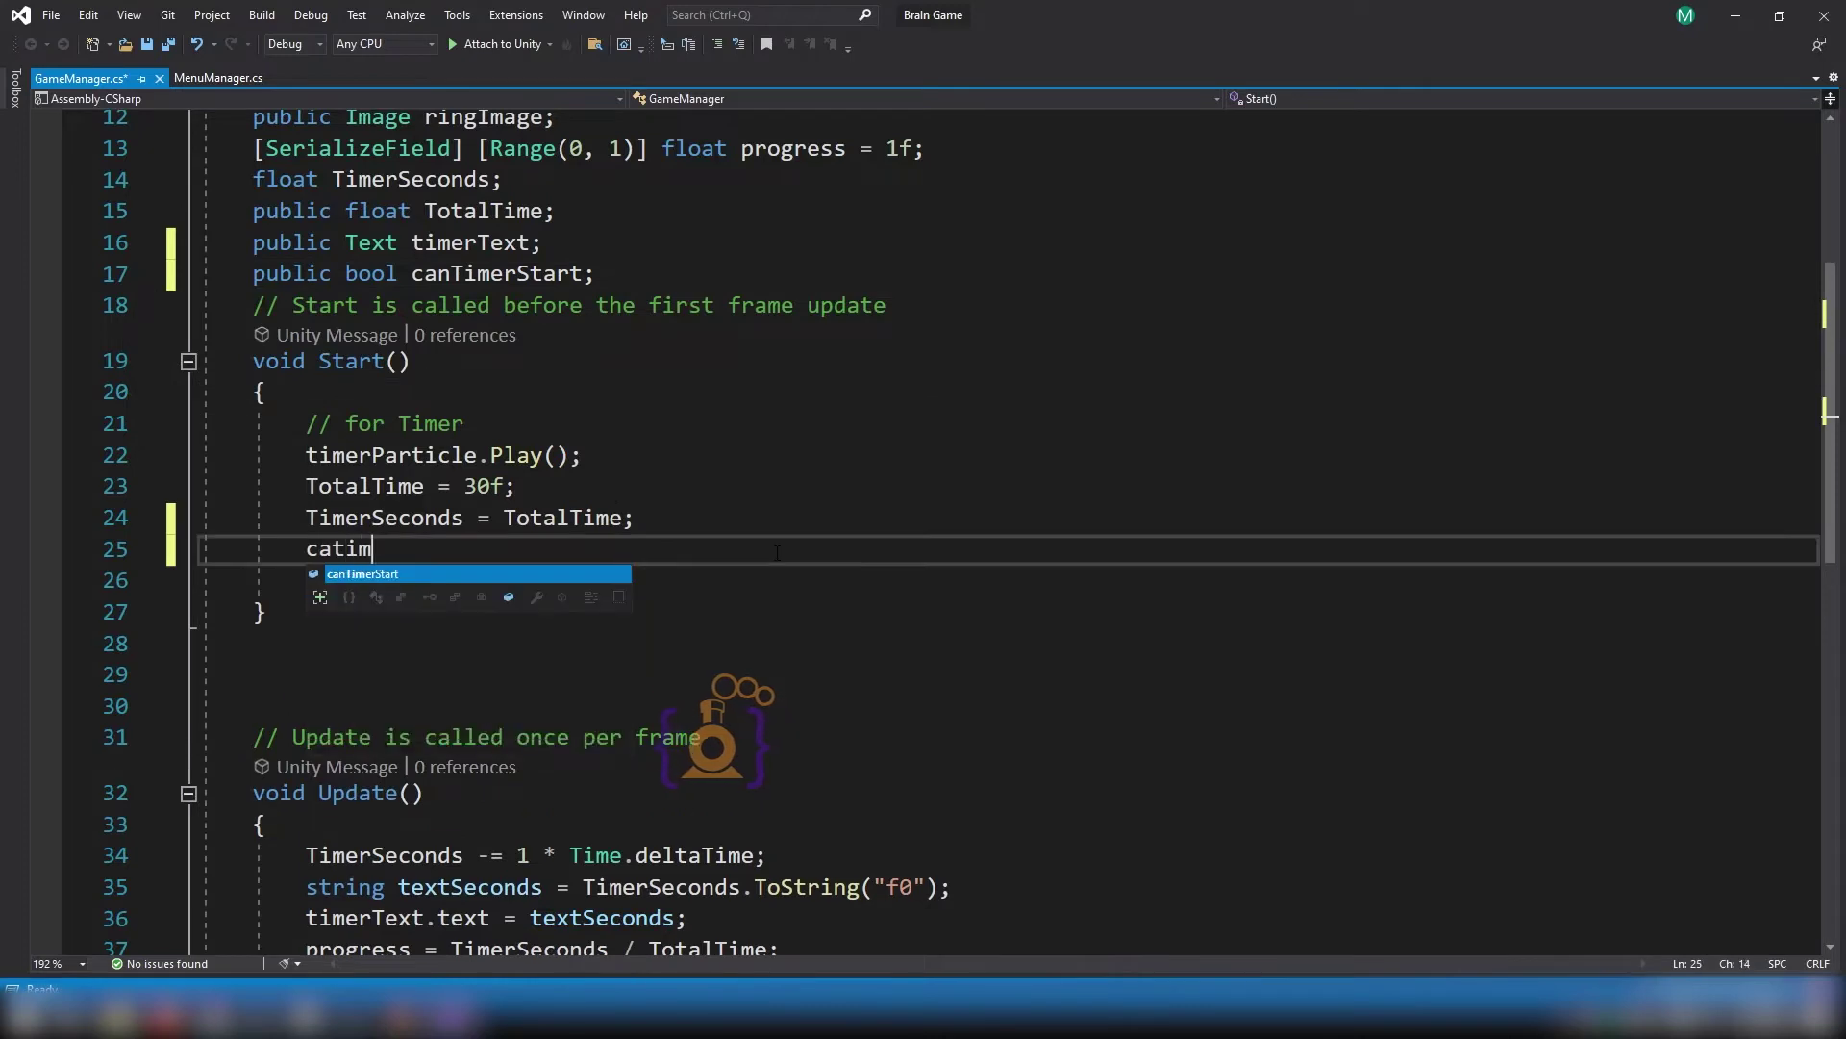
key("Tab")
Finish 'canTimerStart = true' in Start() and add a StartTimer(); call at the top of Update().
type("=")
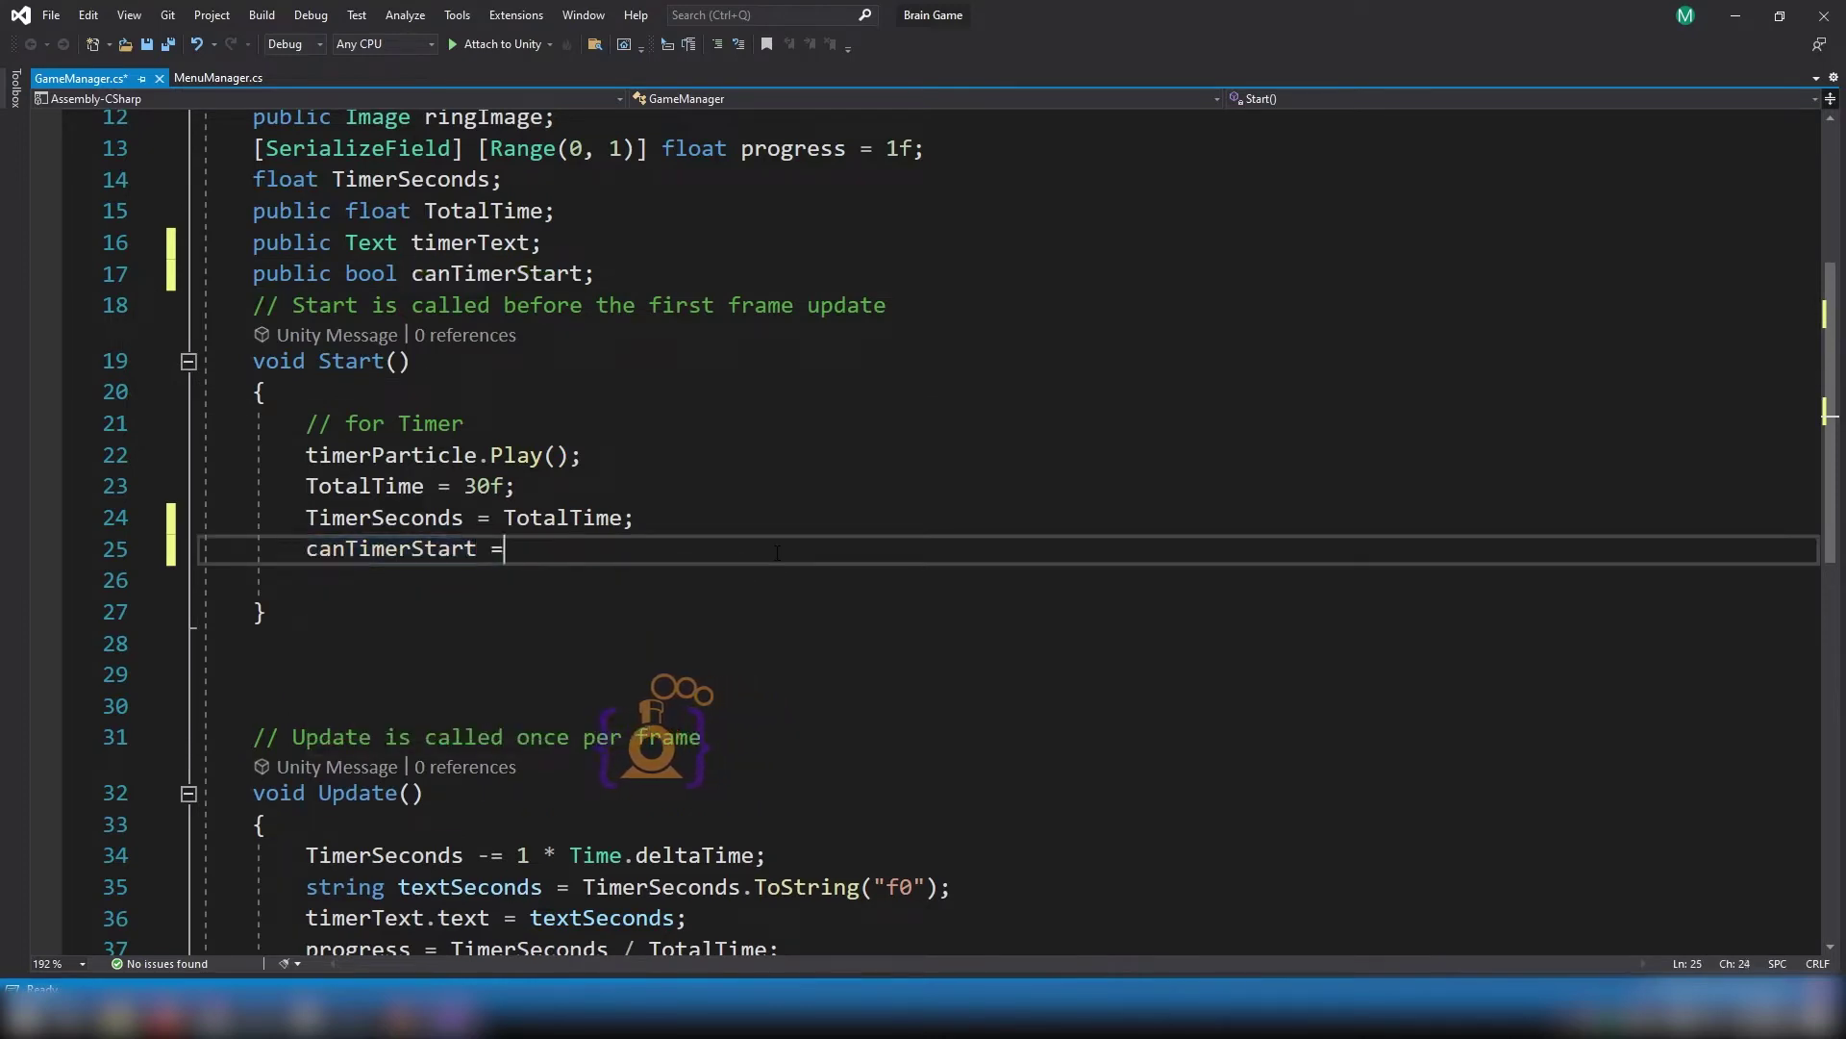
type("tur")
scroll(777, 553, "down", 5)
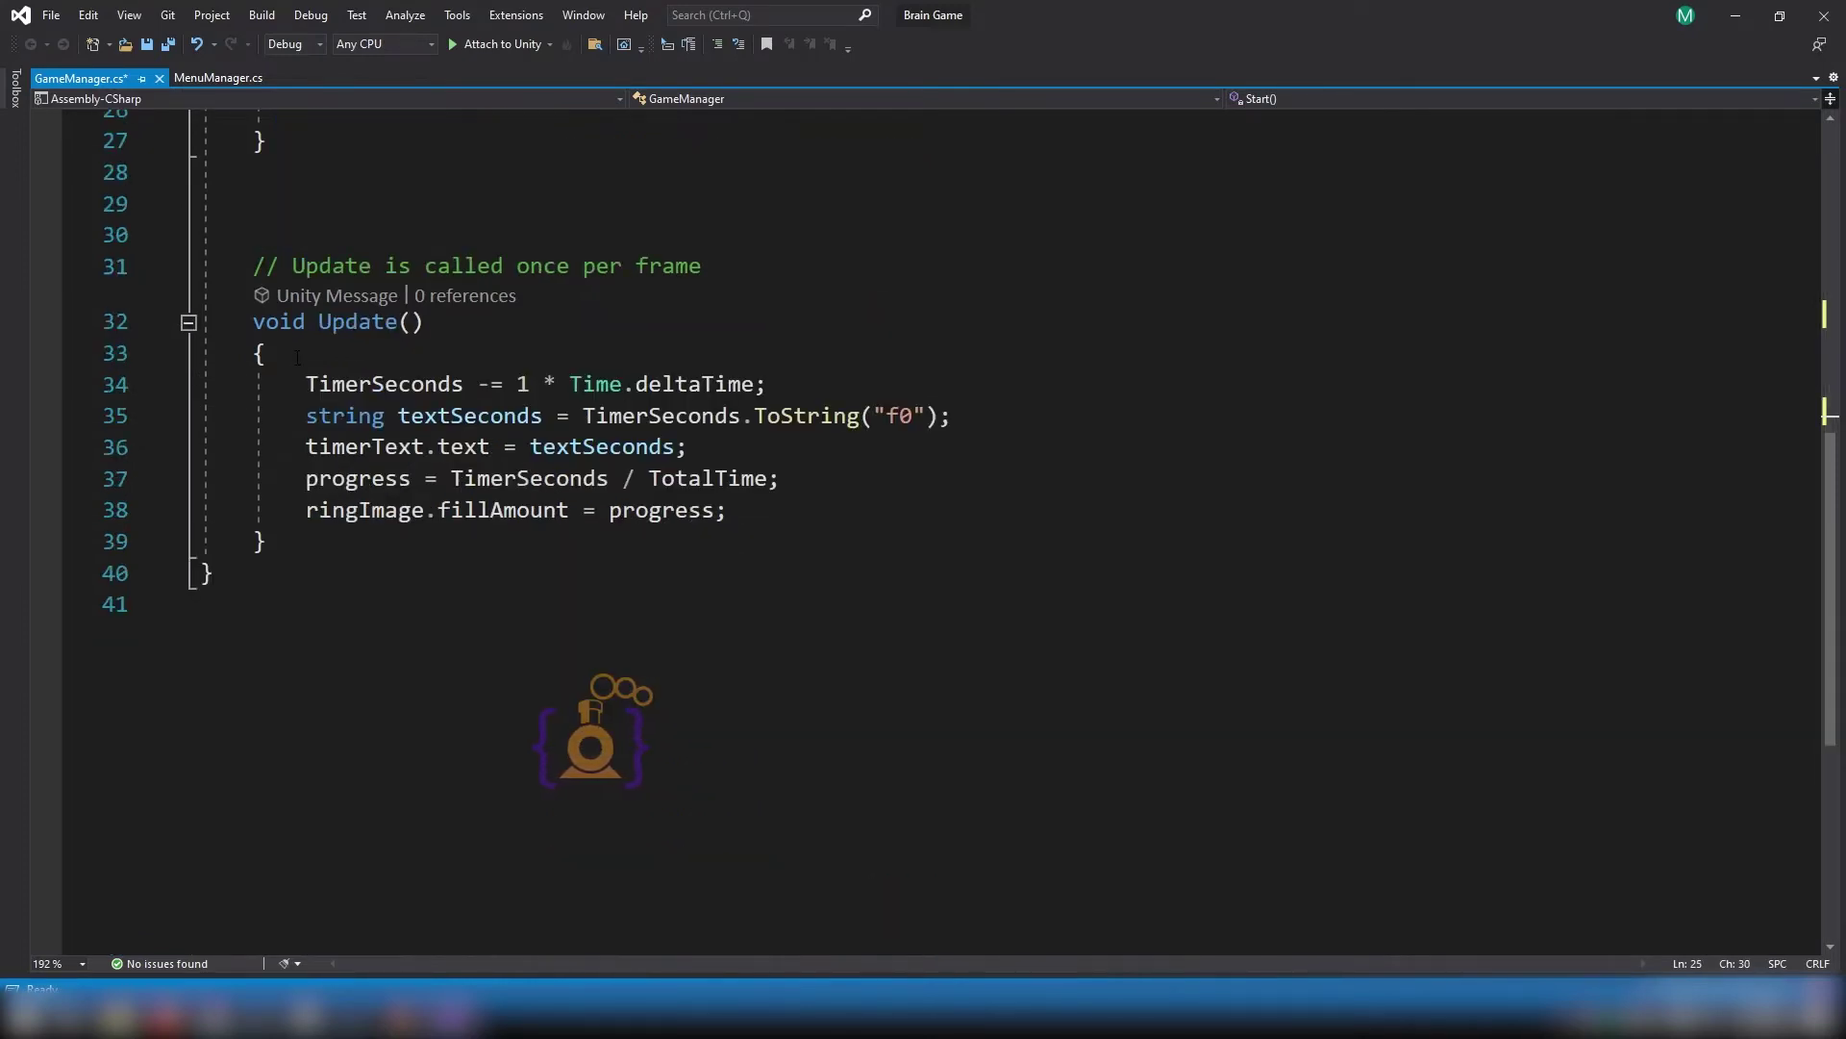
left_click(267, 353)
key("Return")
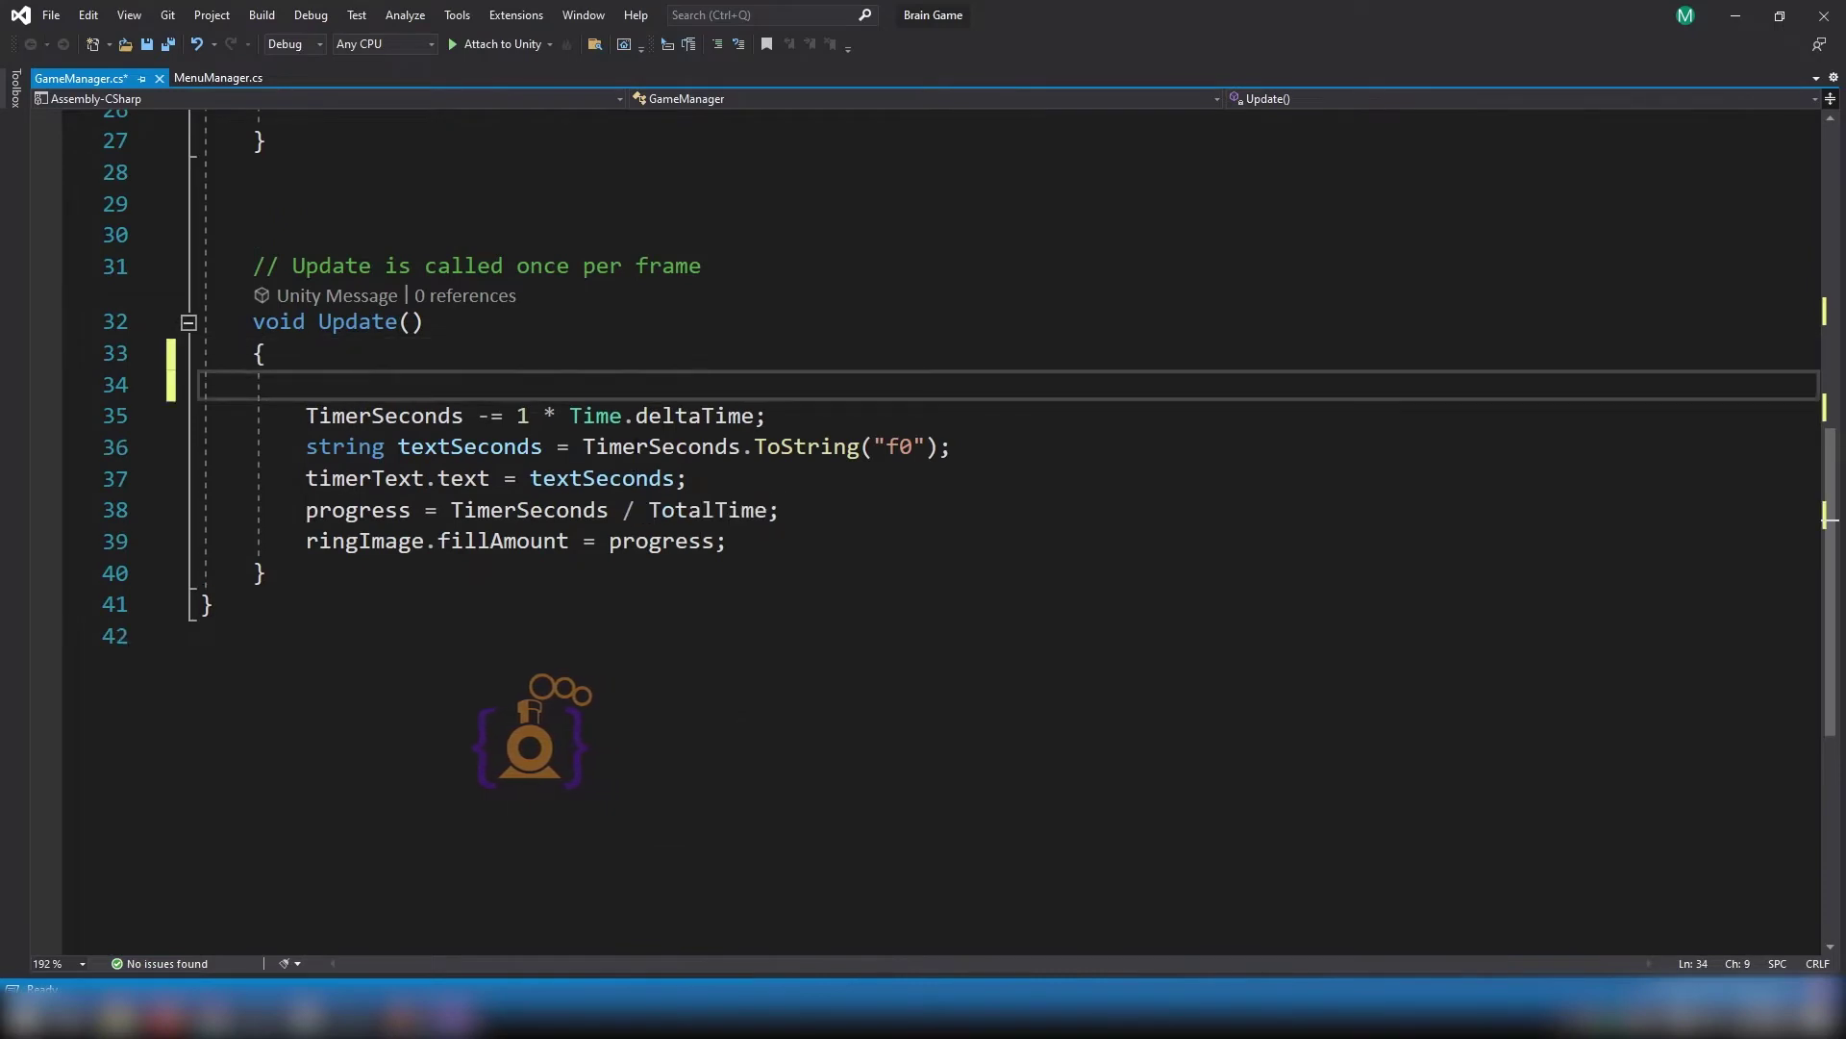
type("Start")
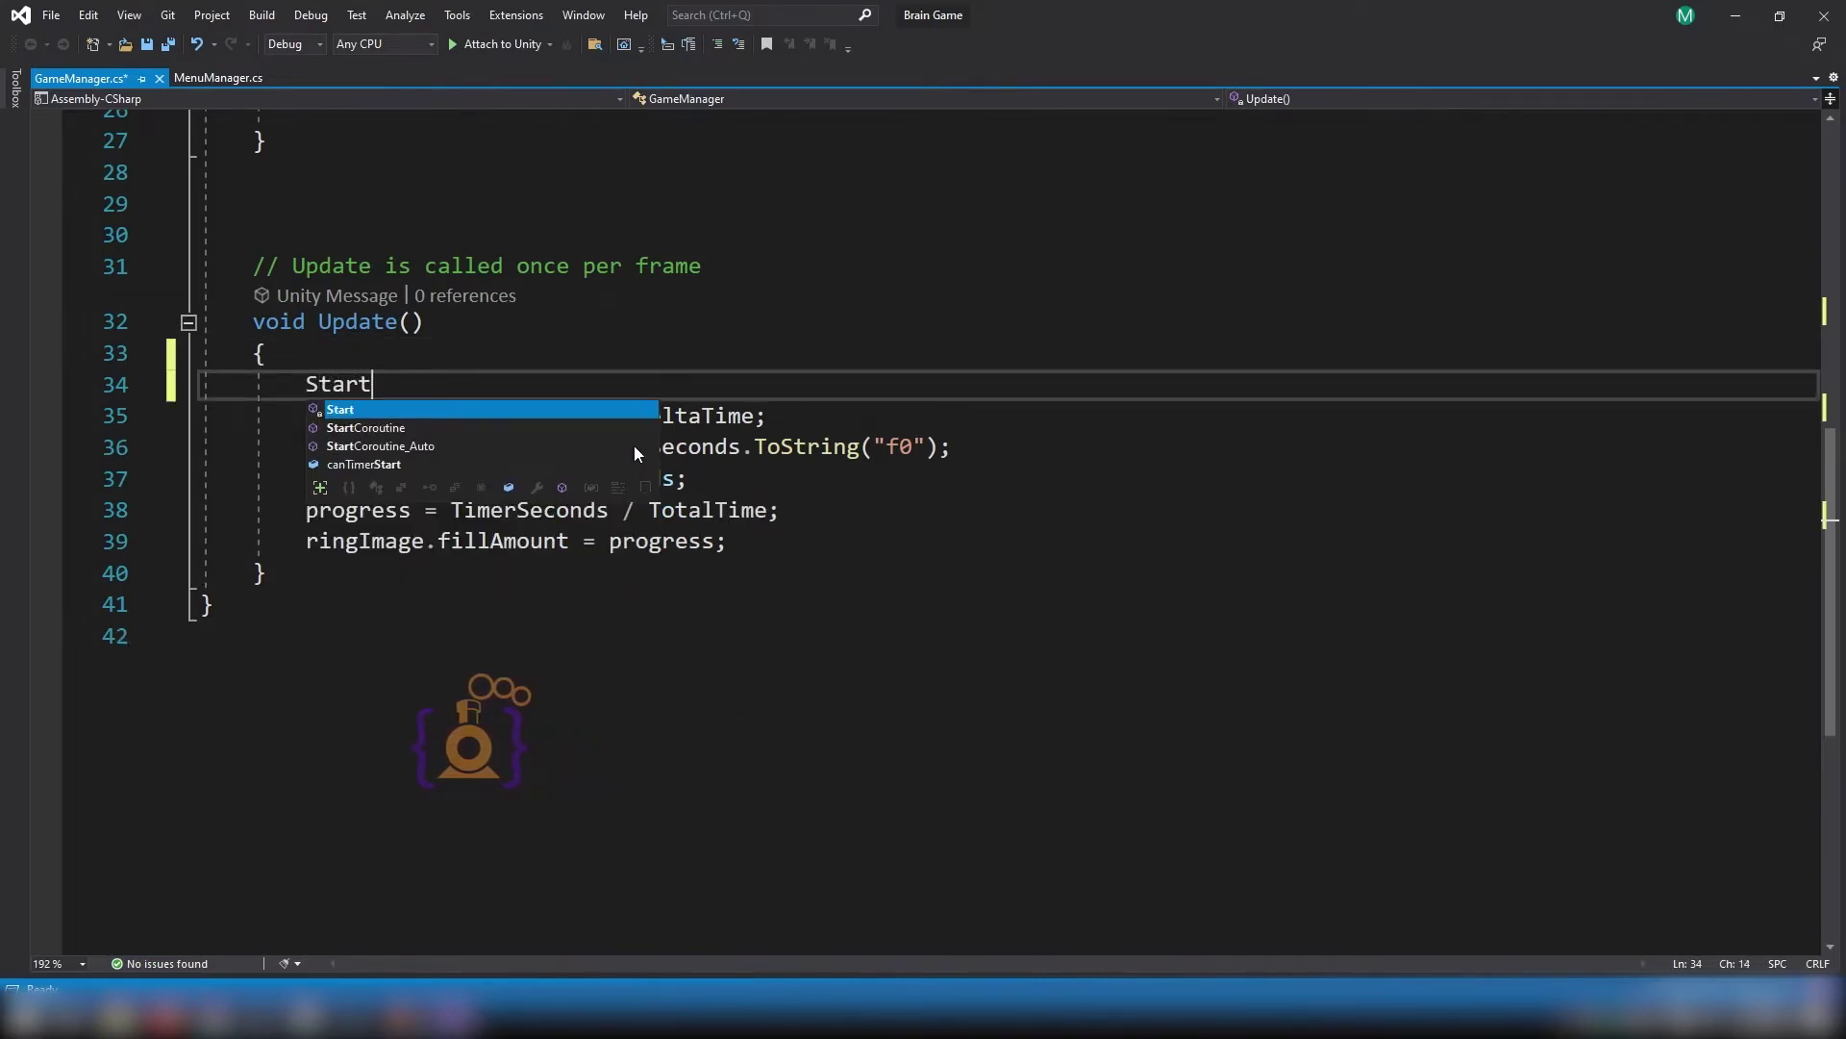
type("Timer();")
Generate the missing StartTimer() method below Update().
left_click(266, 572)
key("Return")
key("Return")
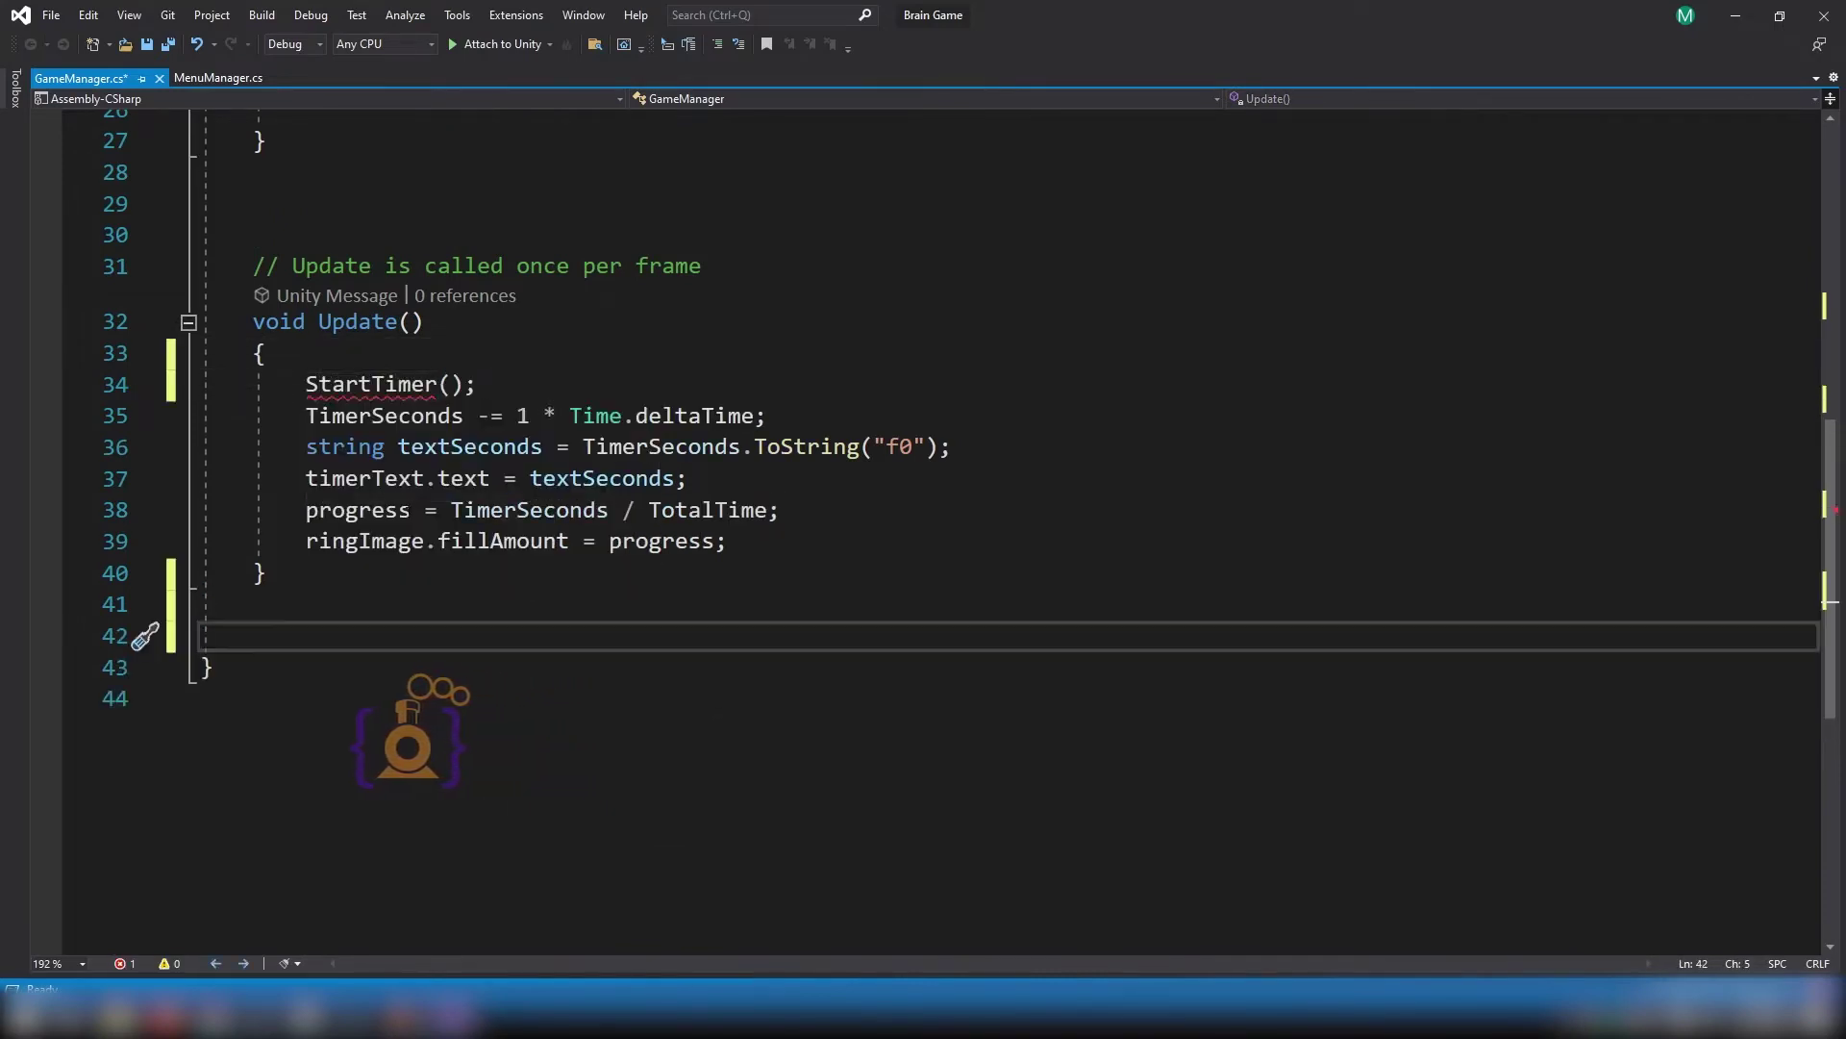
double_click(393, 387)
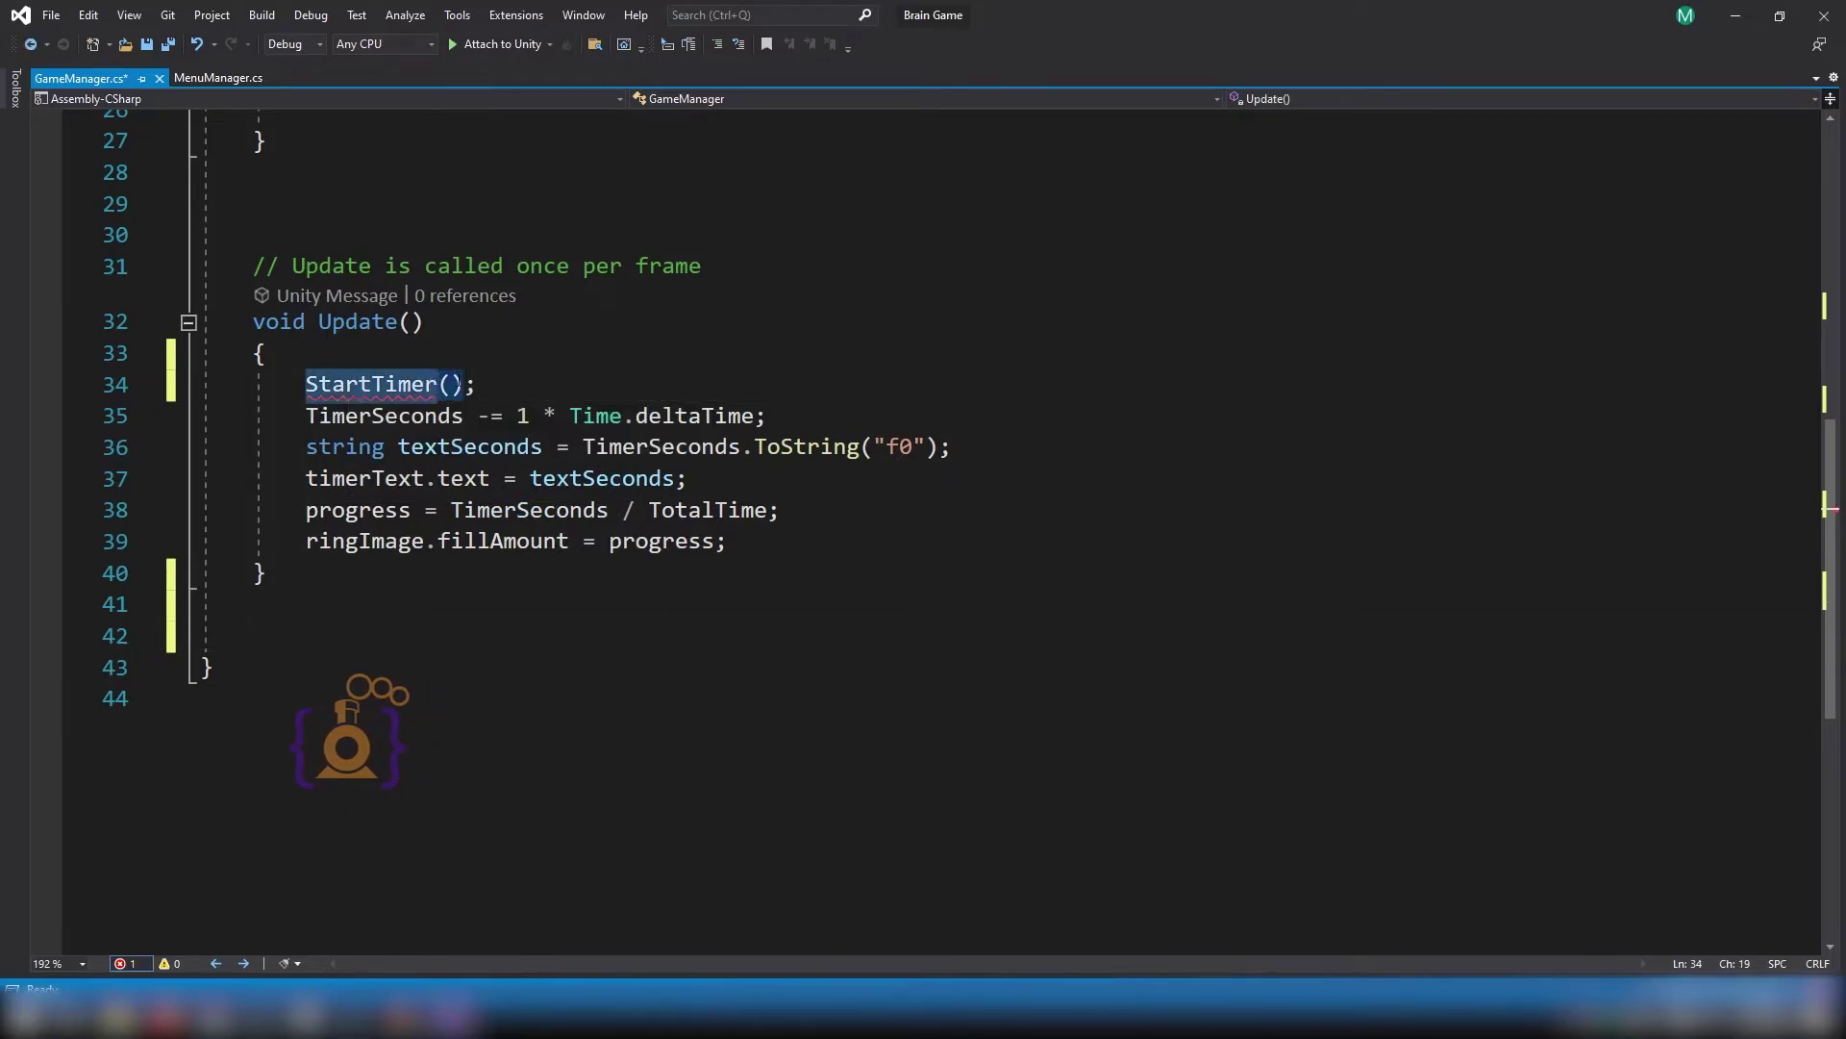
left_click(320, 608)
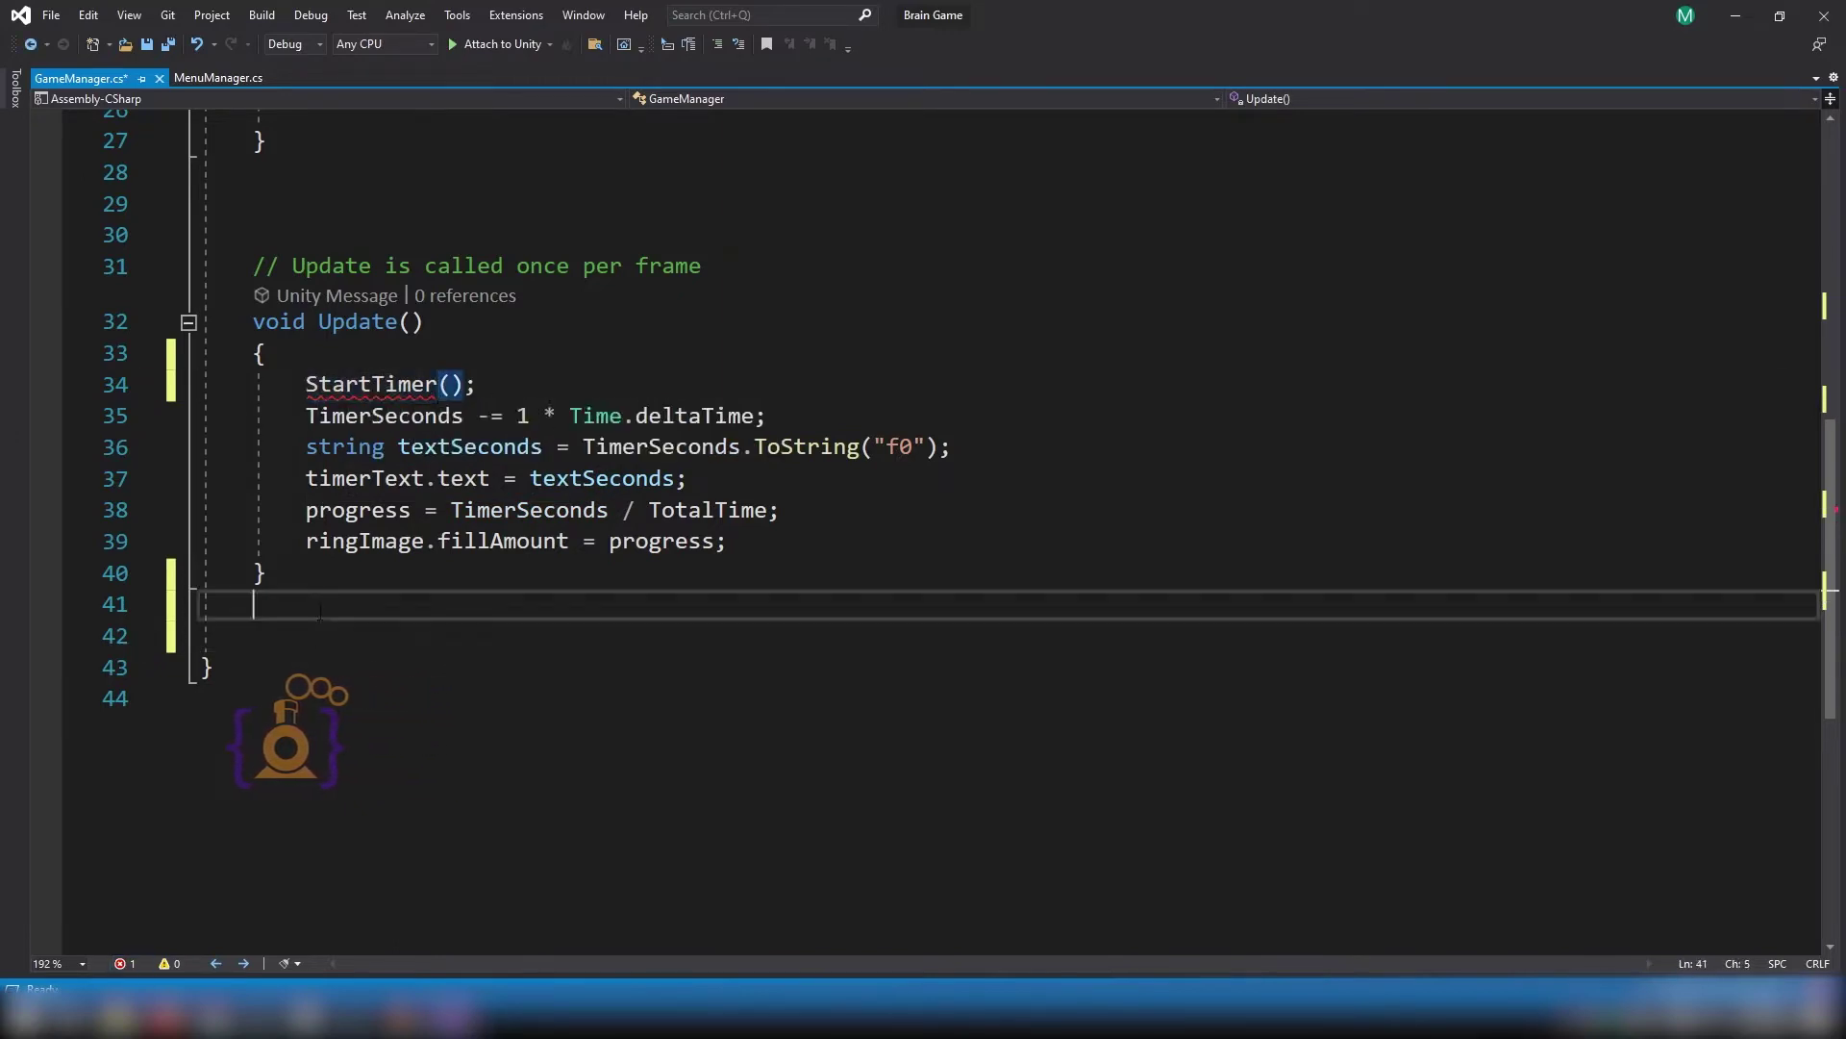
type("public void StartTimer() {  }")
Move the five countdown and ring-fill lines from Update() into StartTimer().
left_click(729, 541)
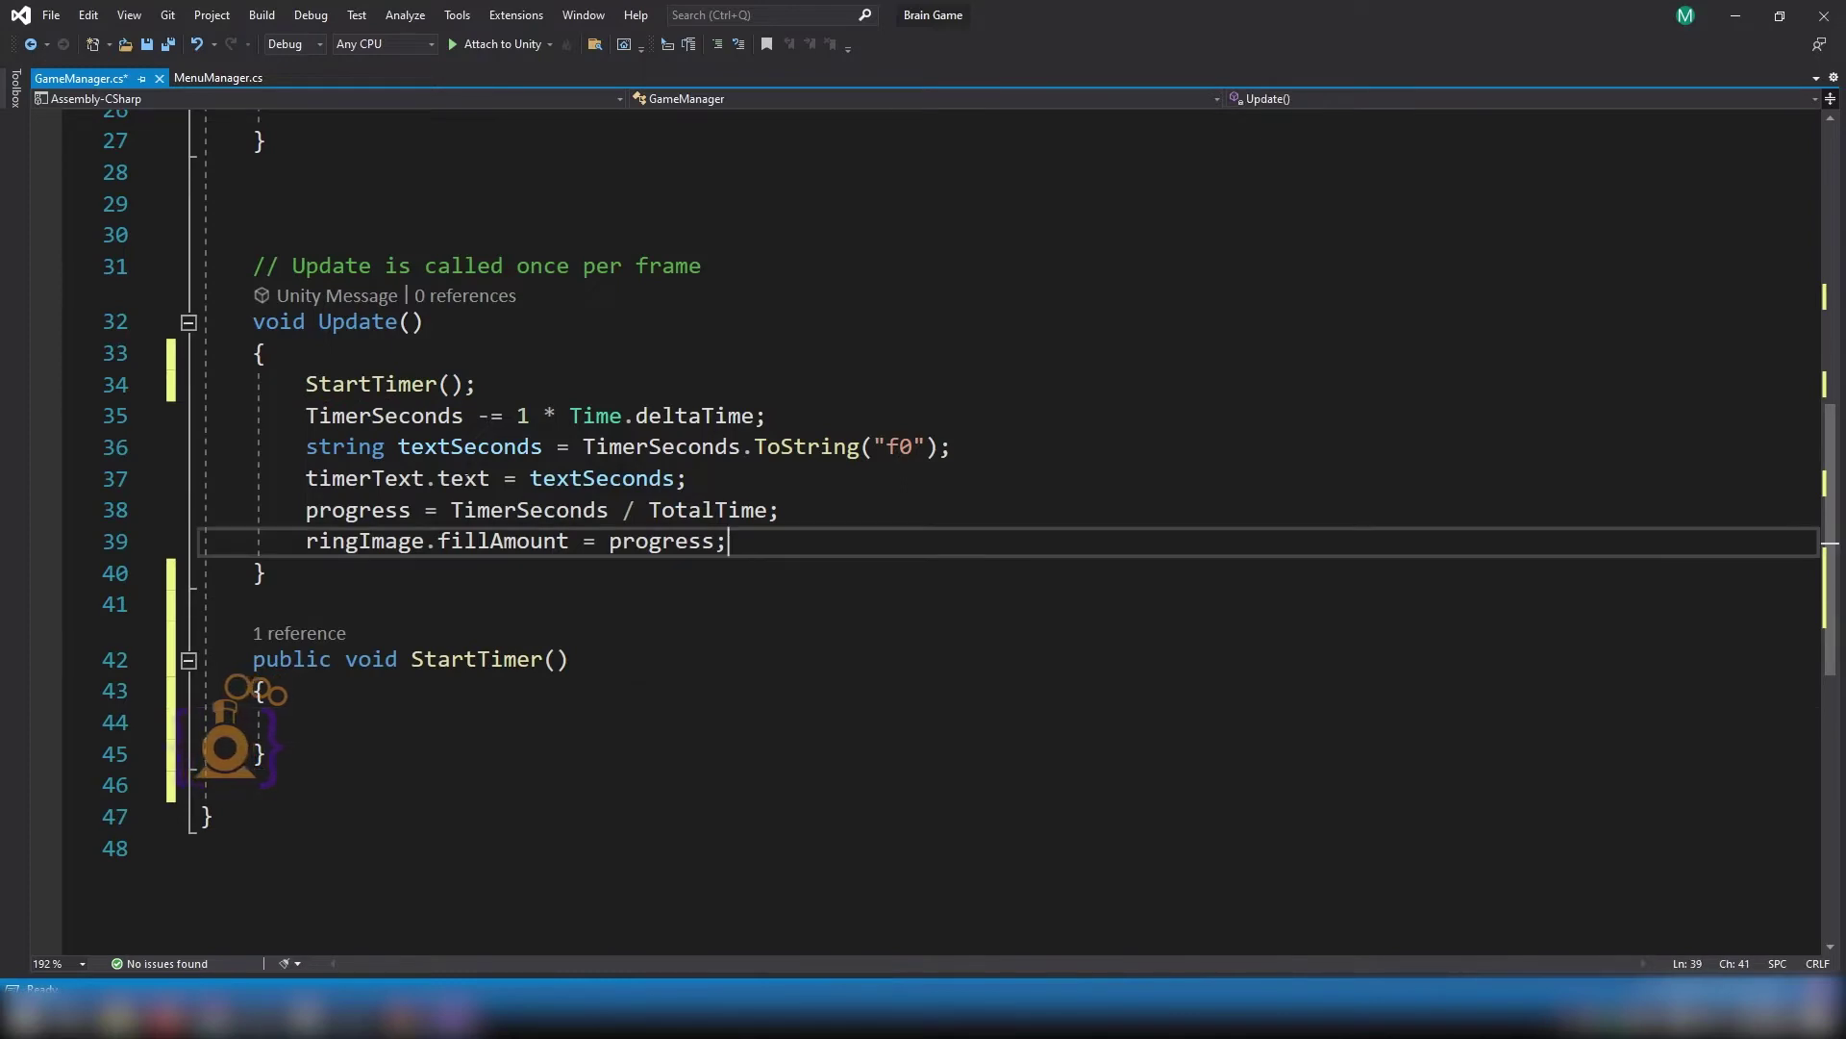
left_click_drag(729, 541, 306, 416)
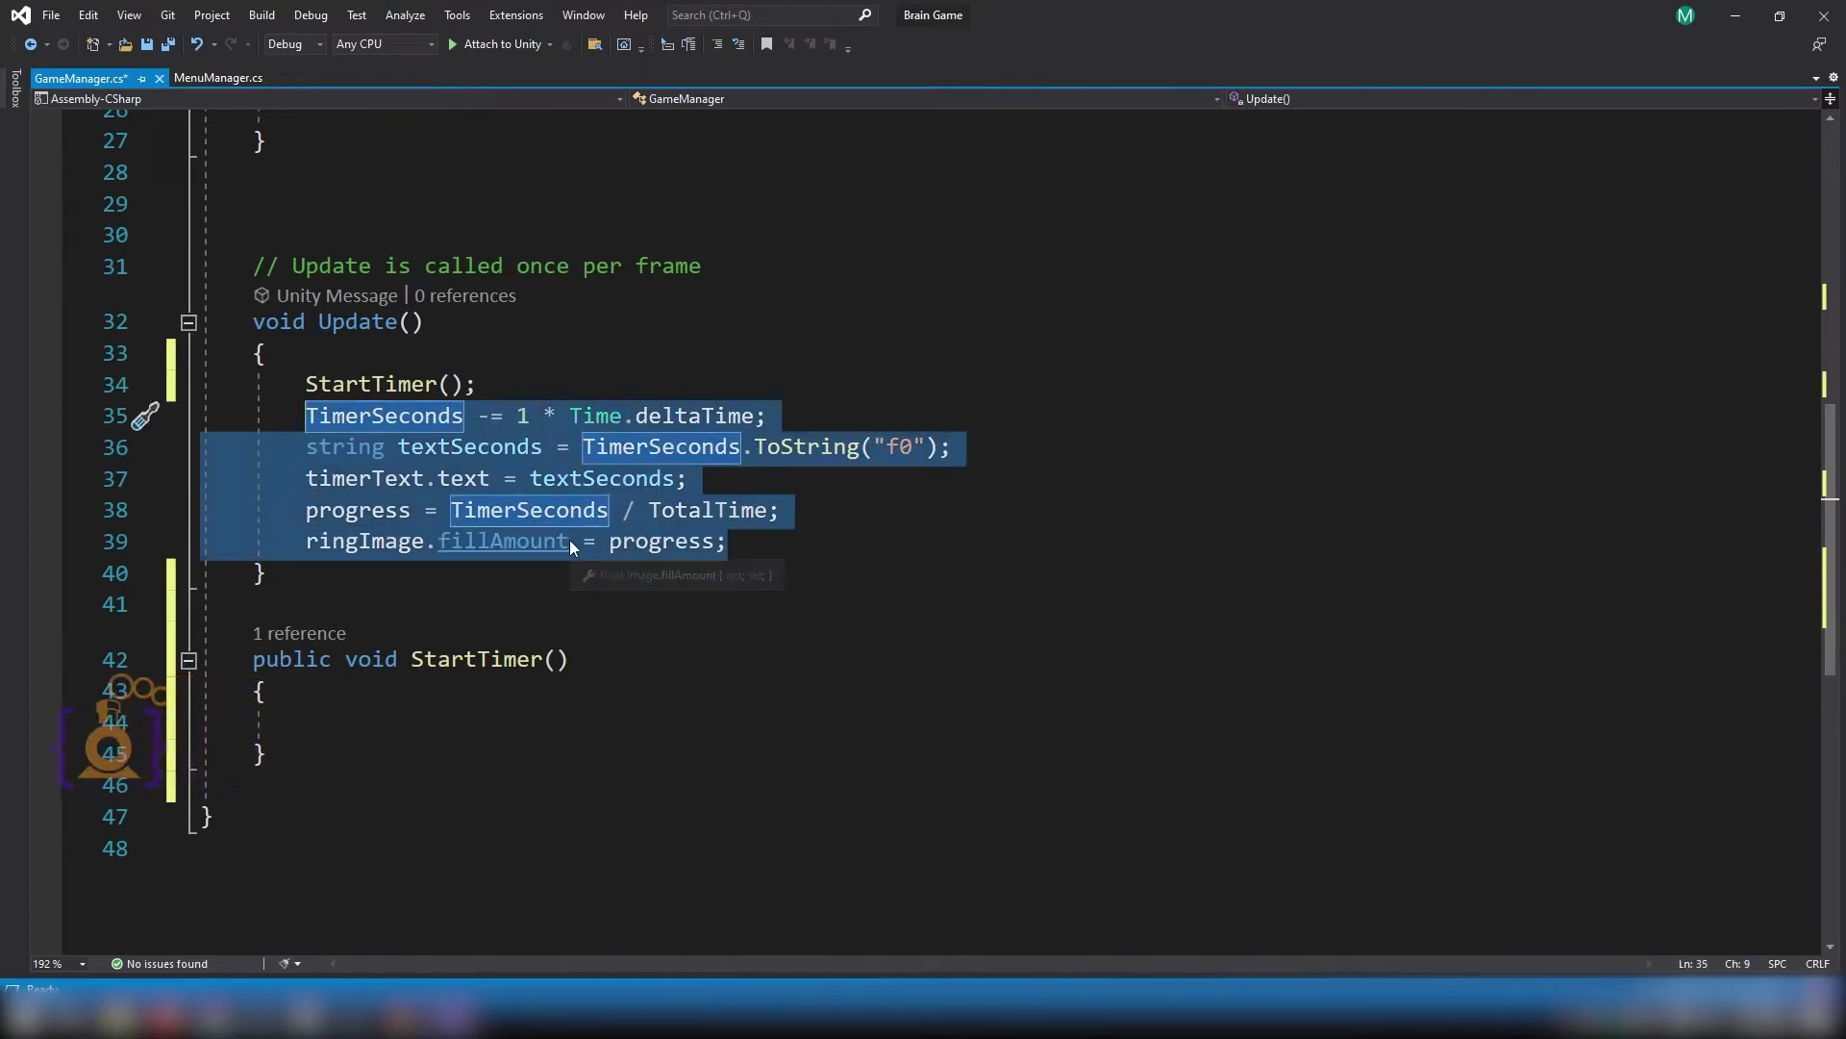
key("ctrl+x")
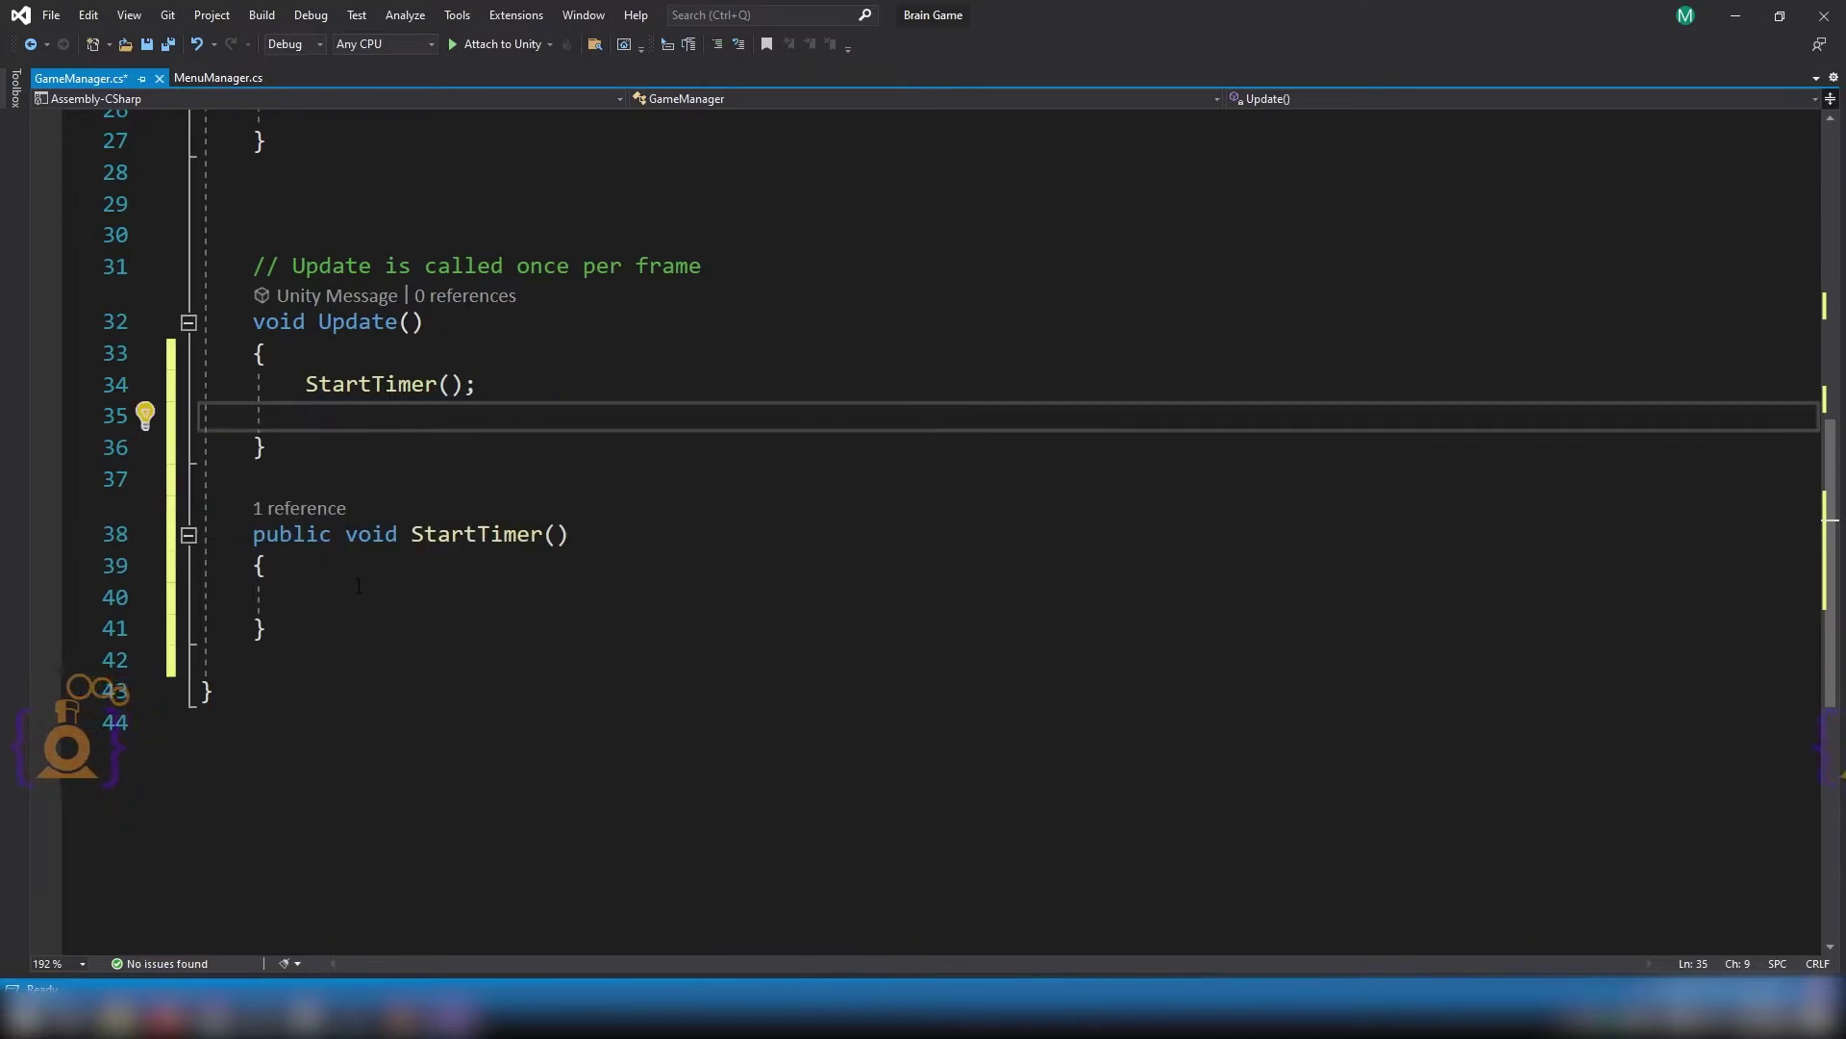
left_click(356, 591)
key("ctrl+v")
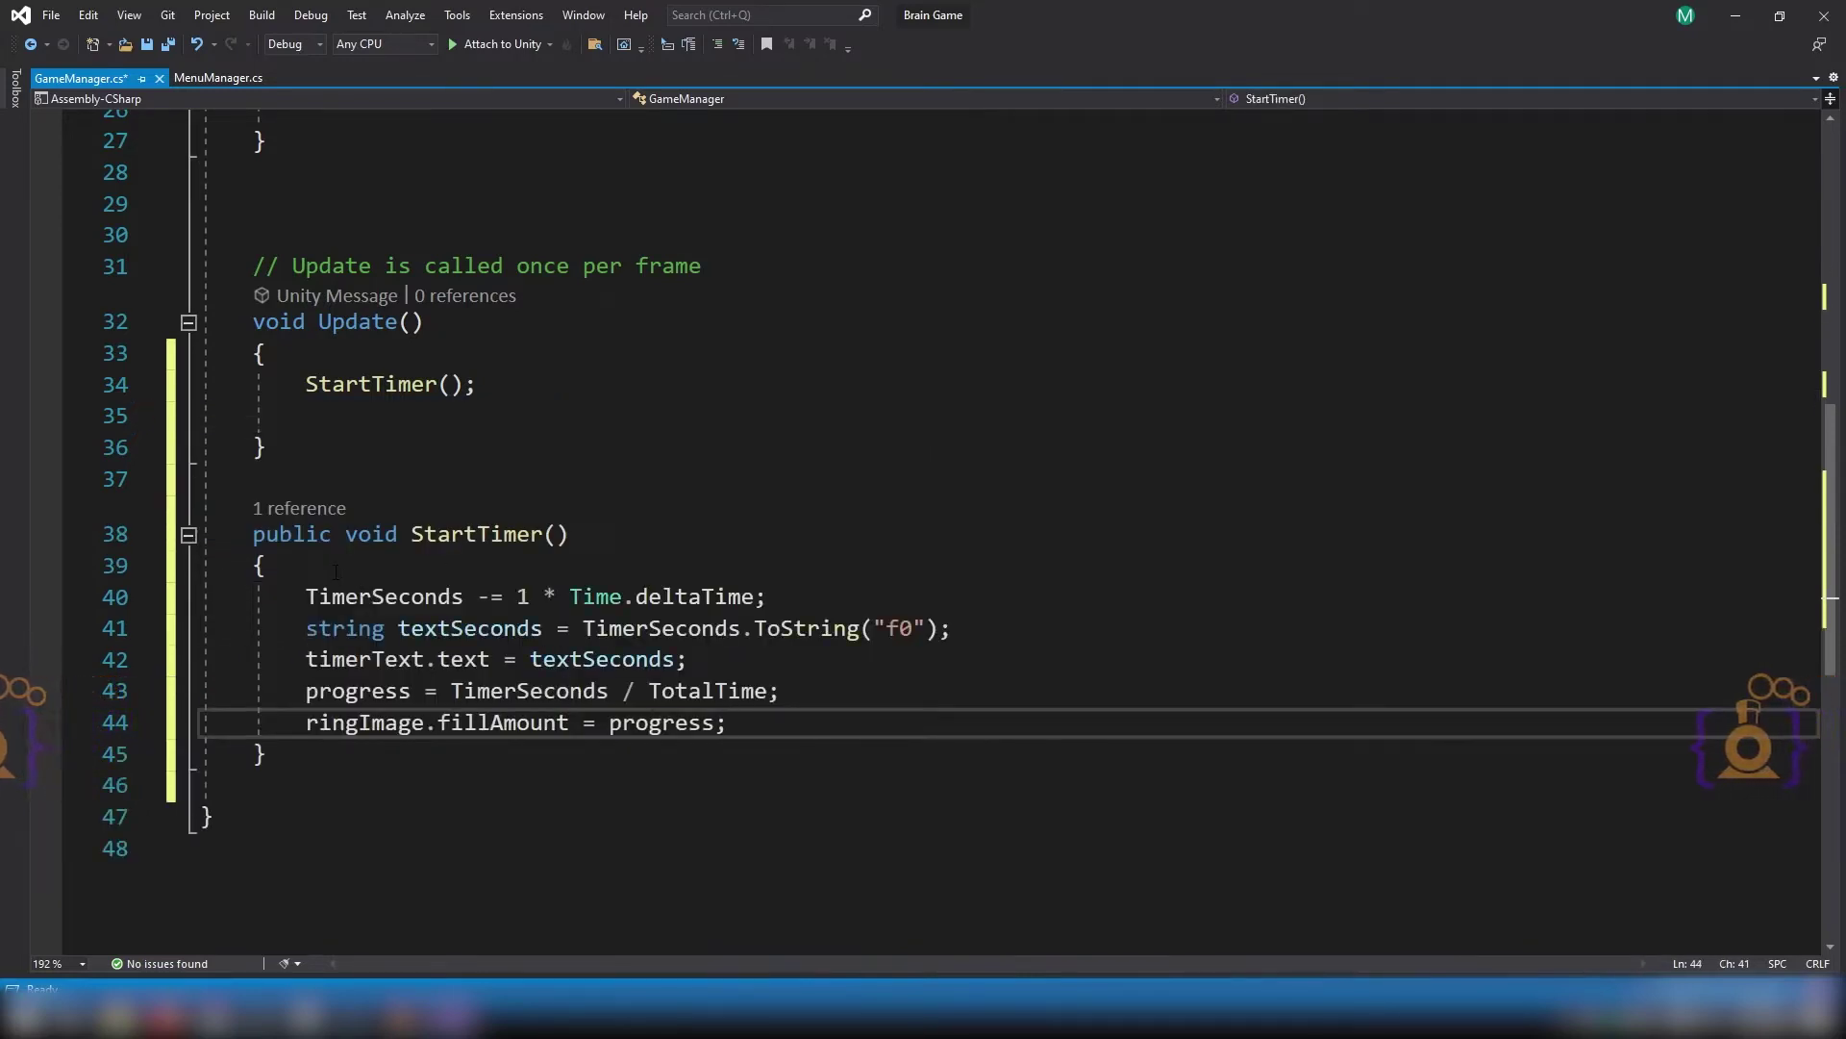
left_click(484, 575)
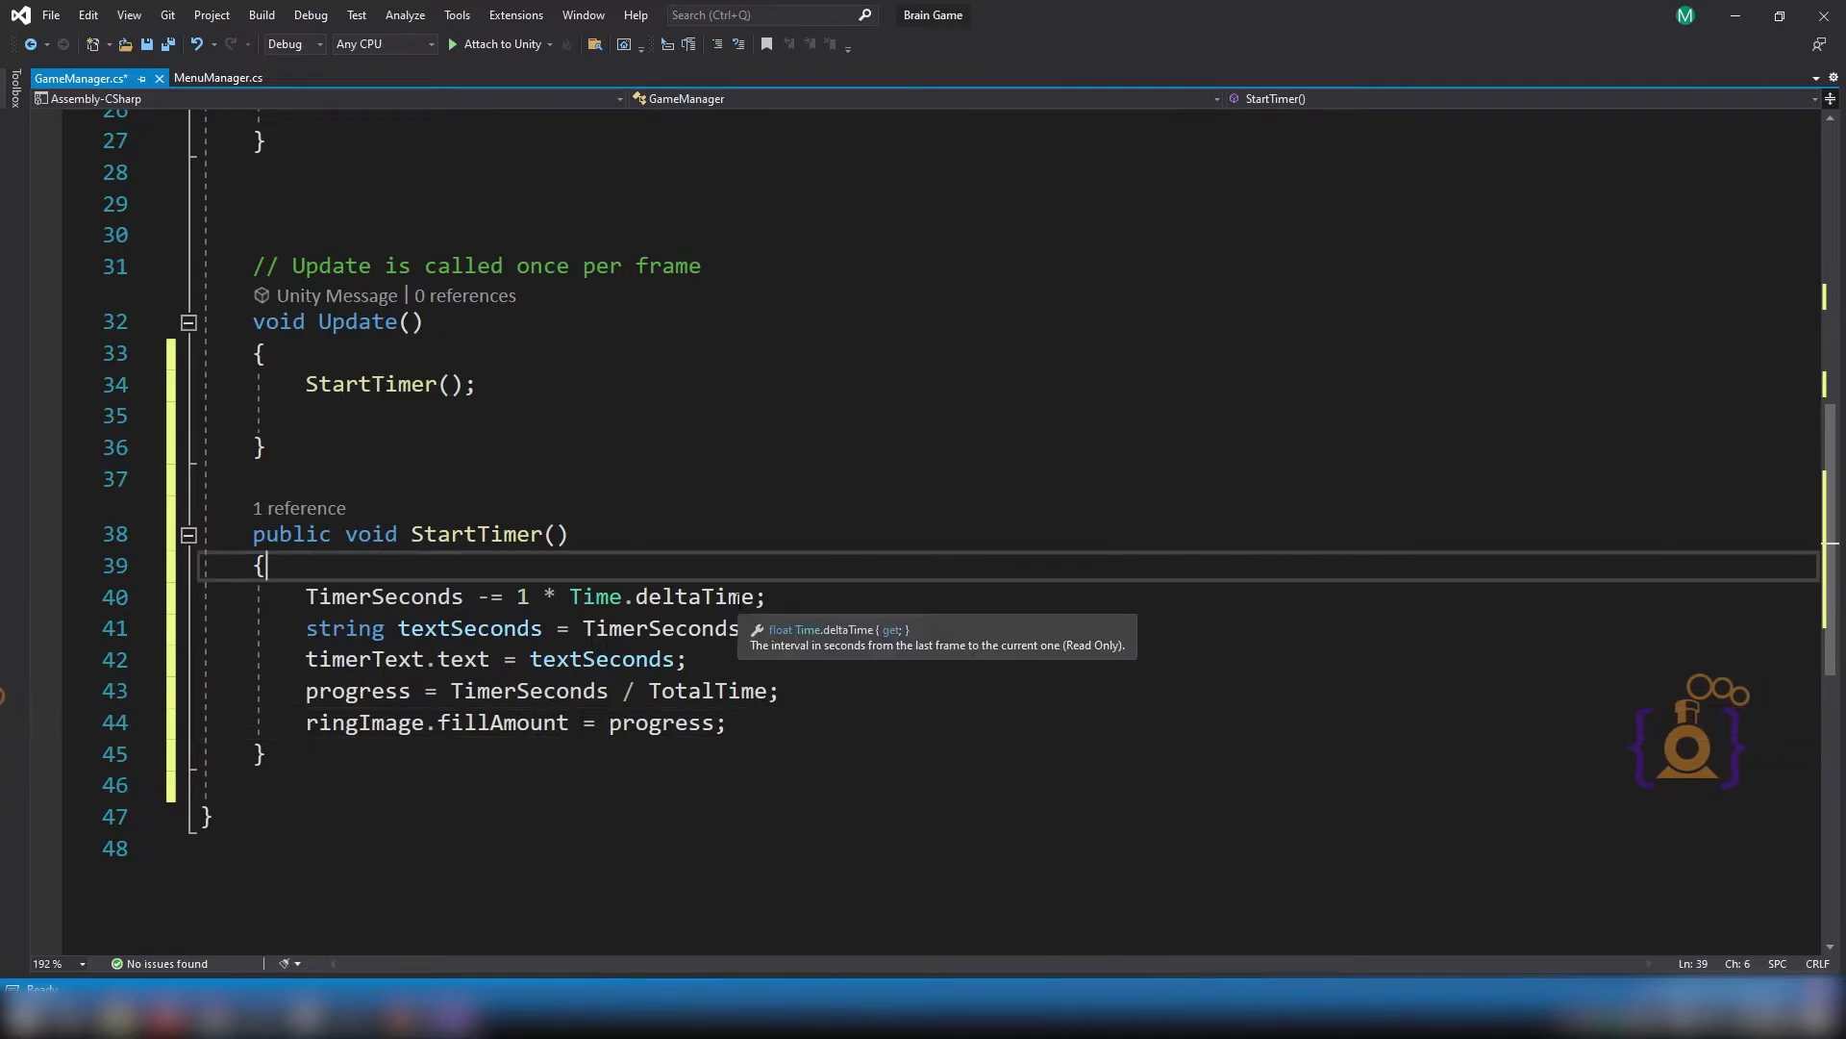
Add an if(canTimerStart) statement with an opening brace at the top of StartTimer().
key("Return")
type("if")
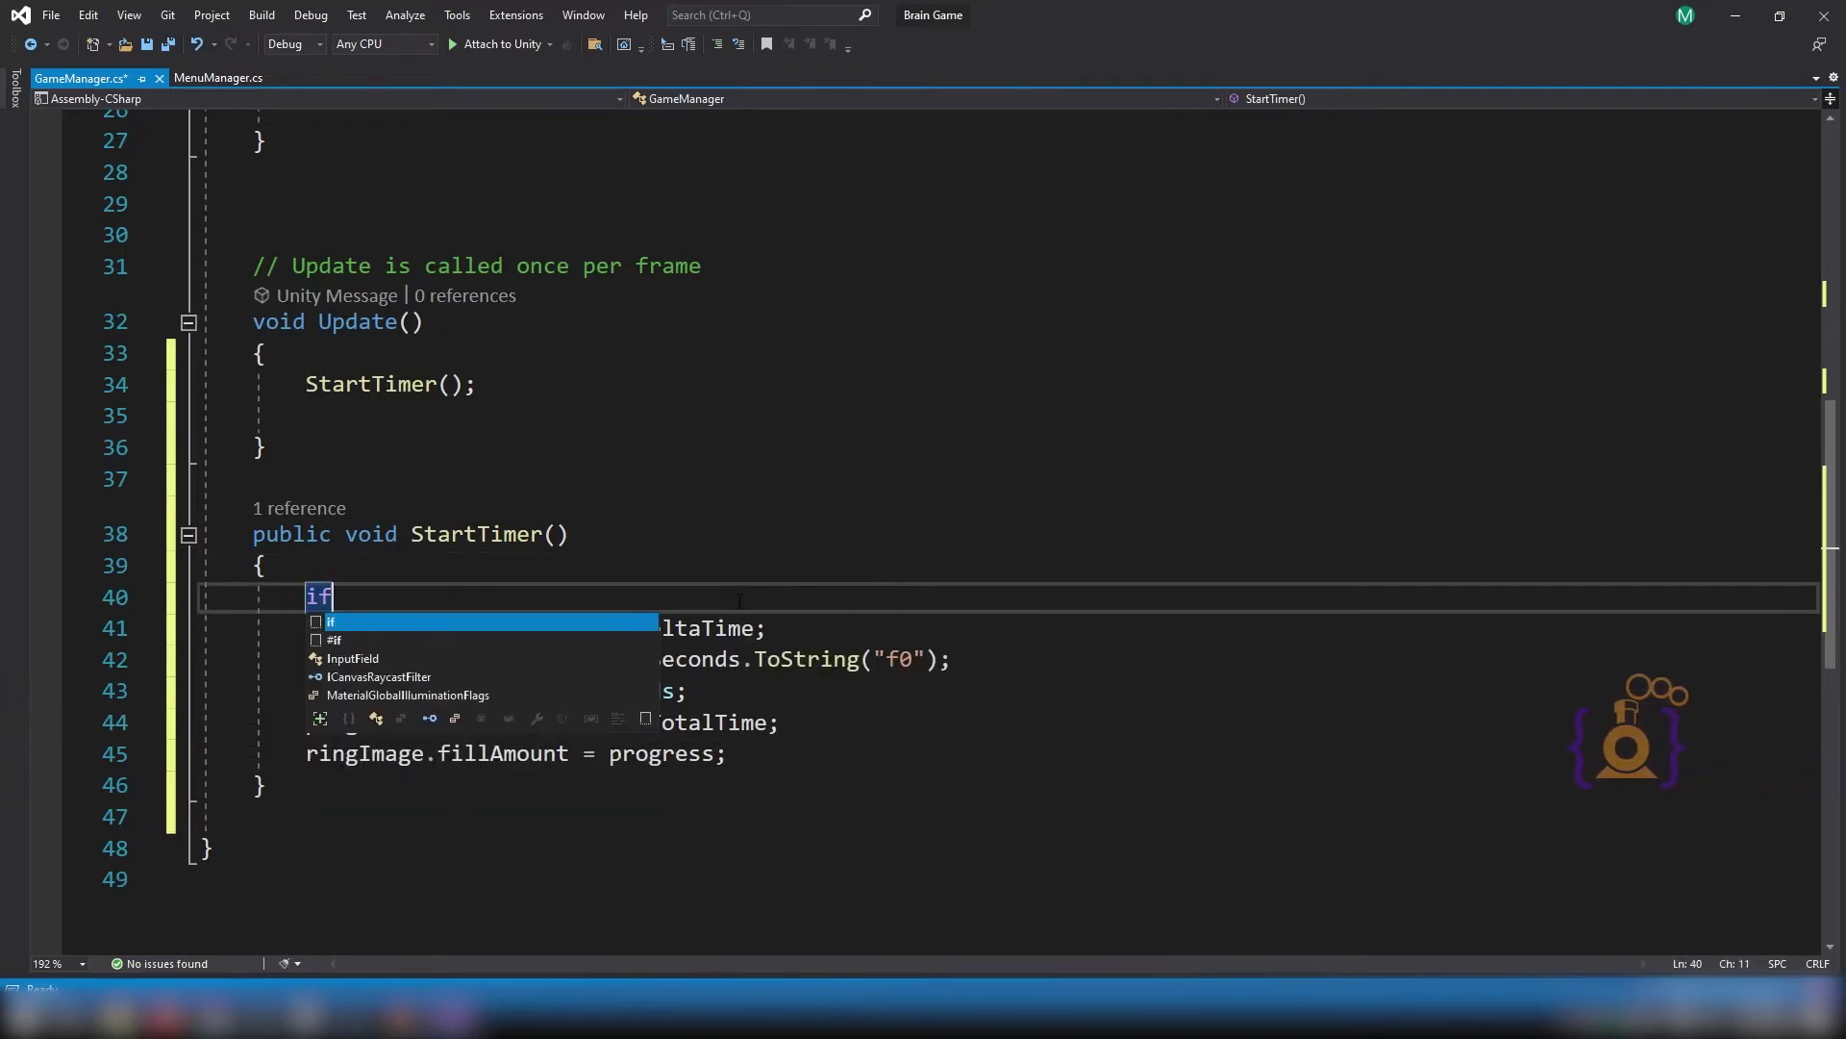
type("(ca")
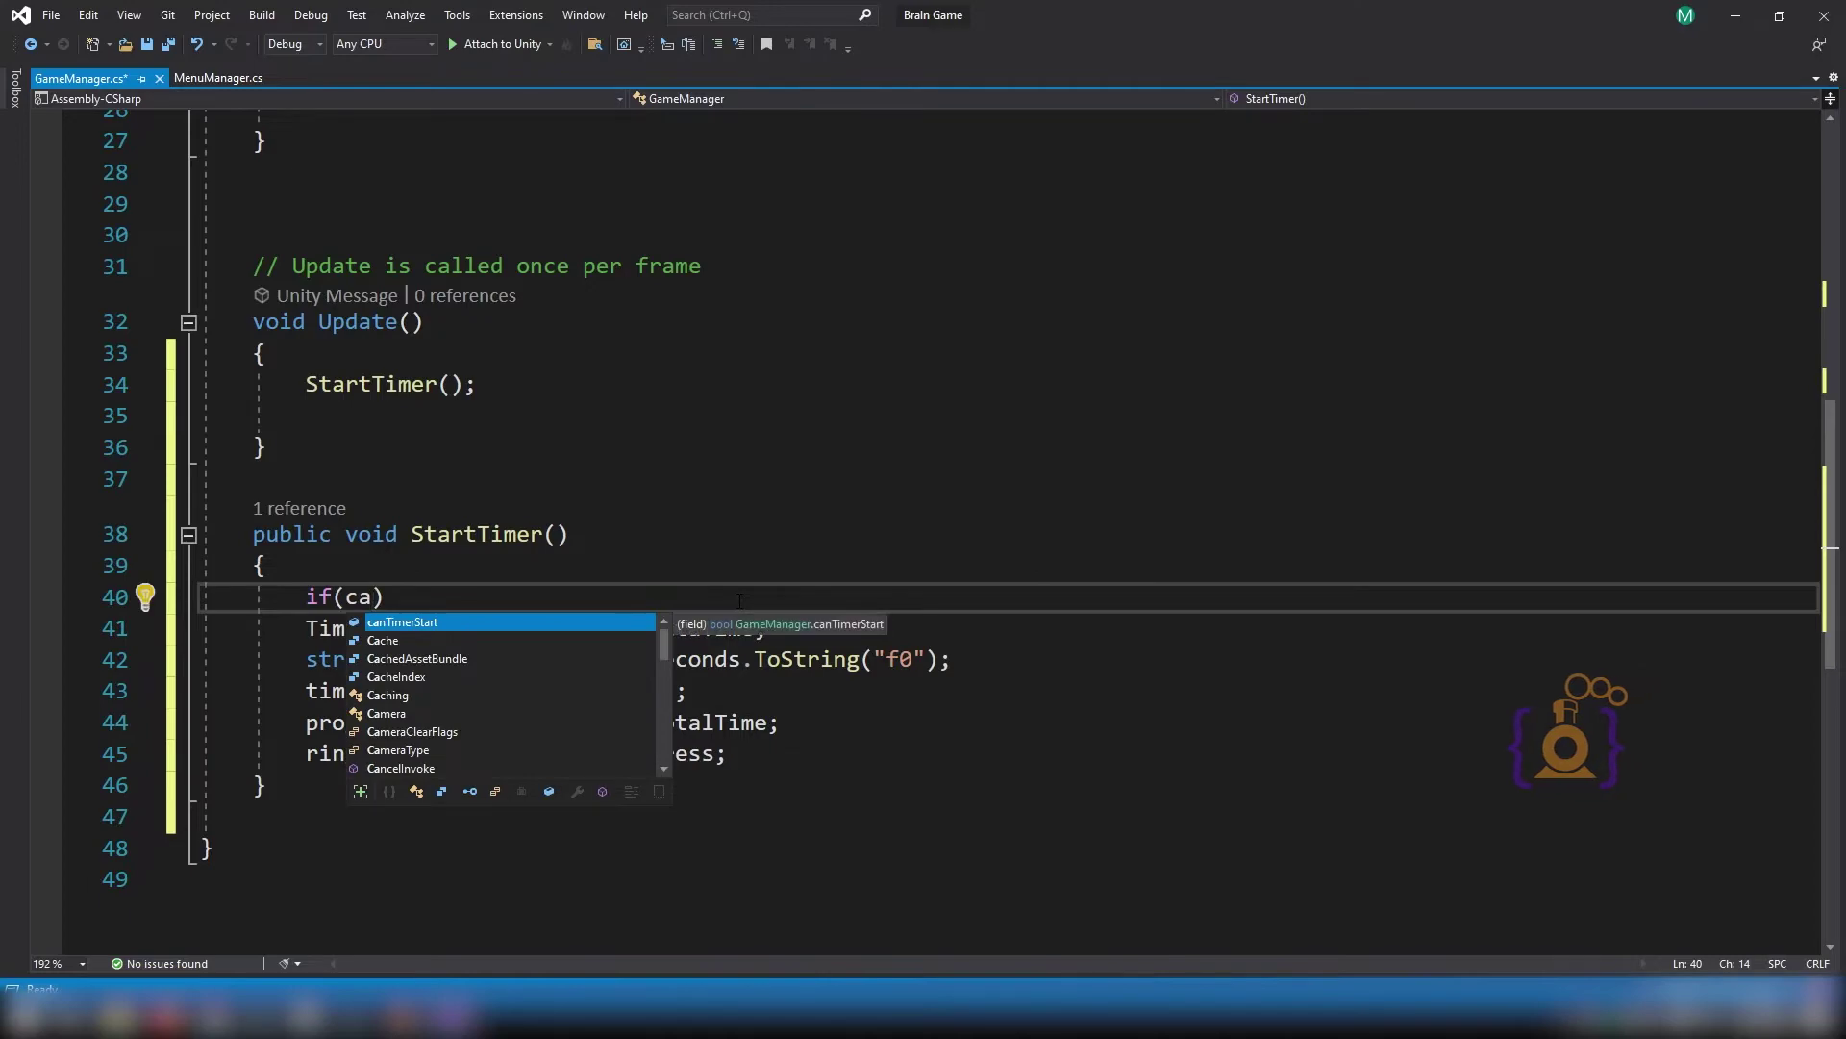
key("Tab")
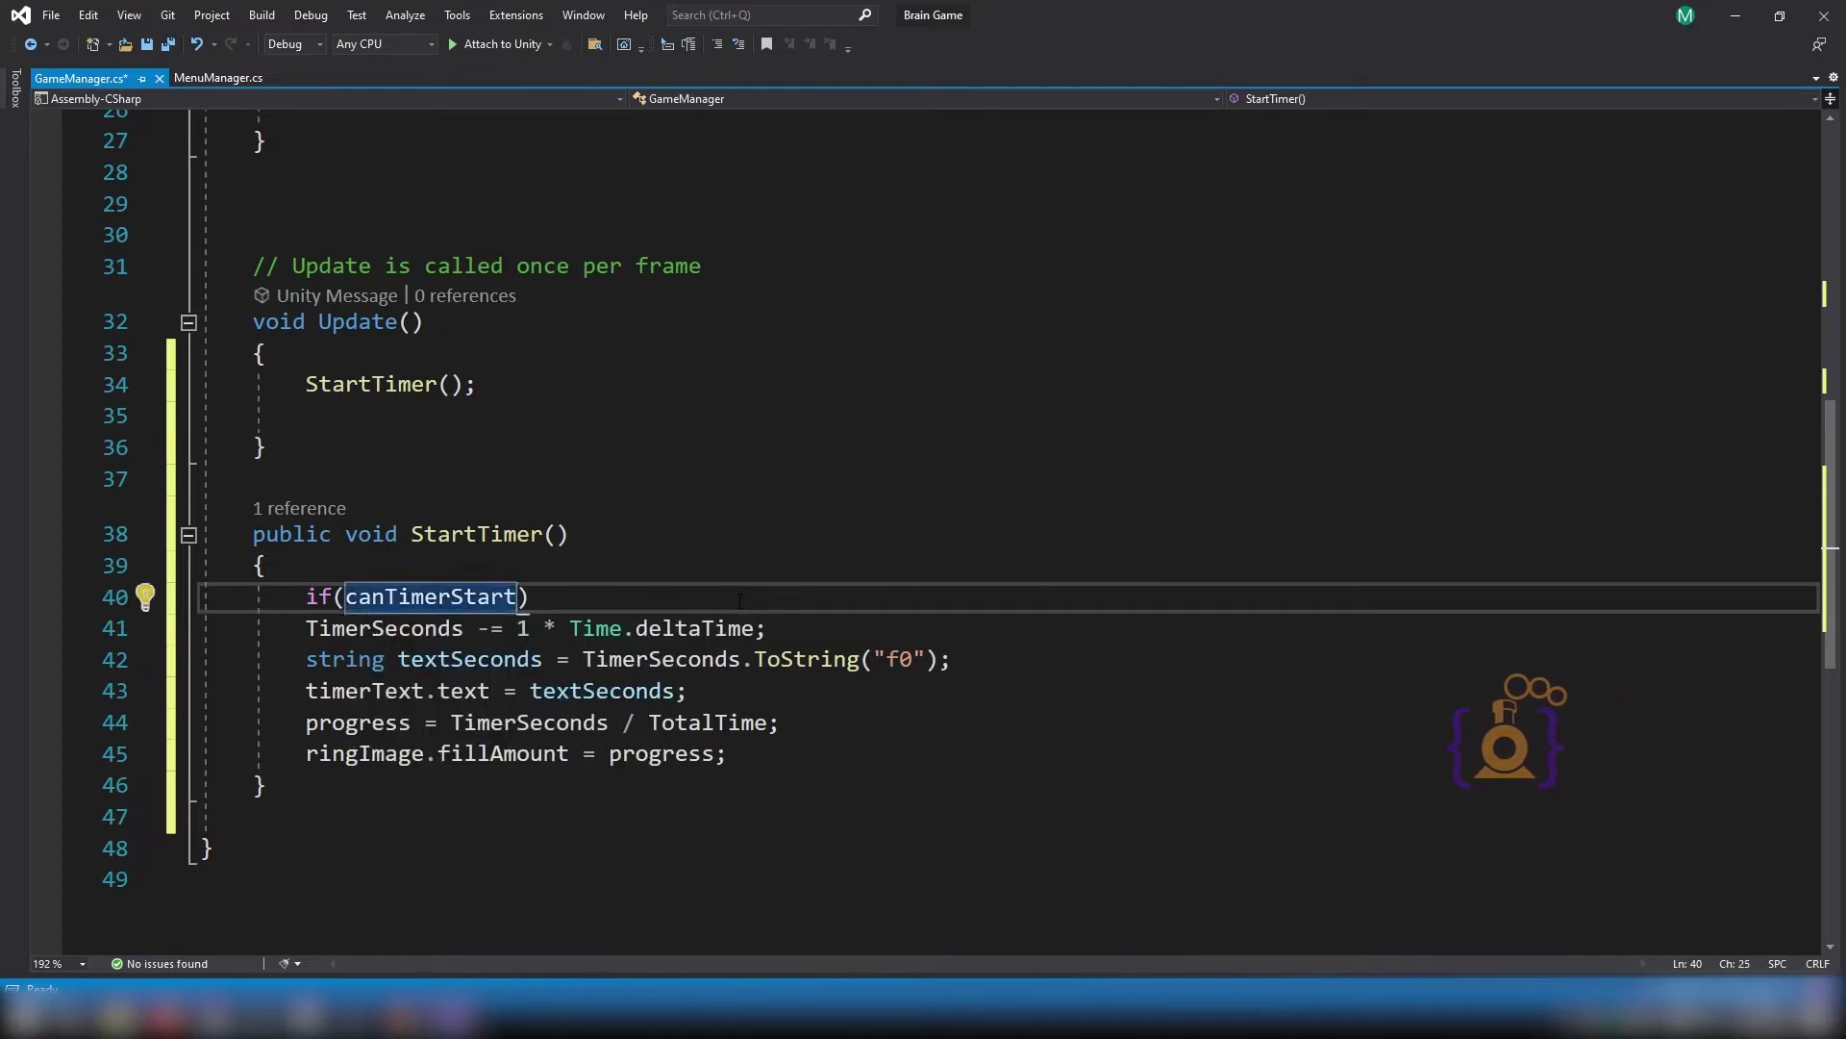
scroll(691, 594, "up", 7)
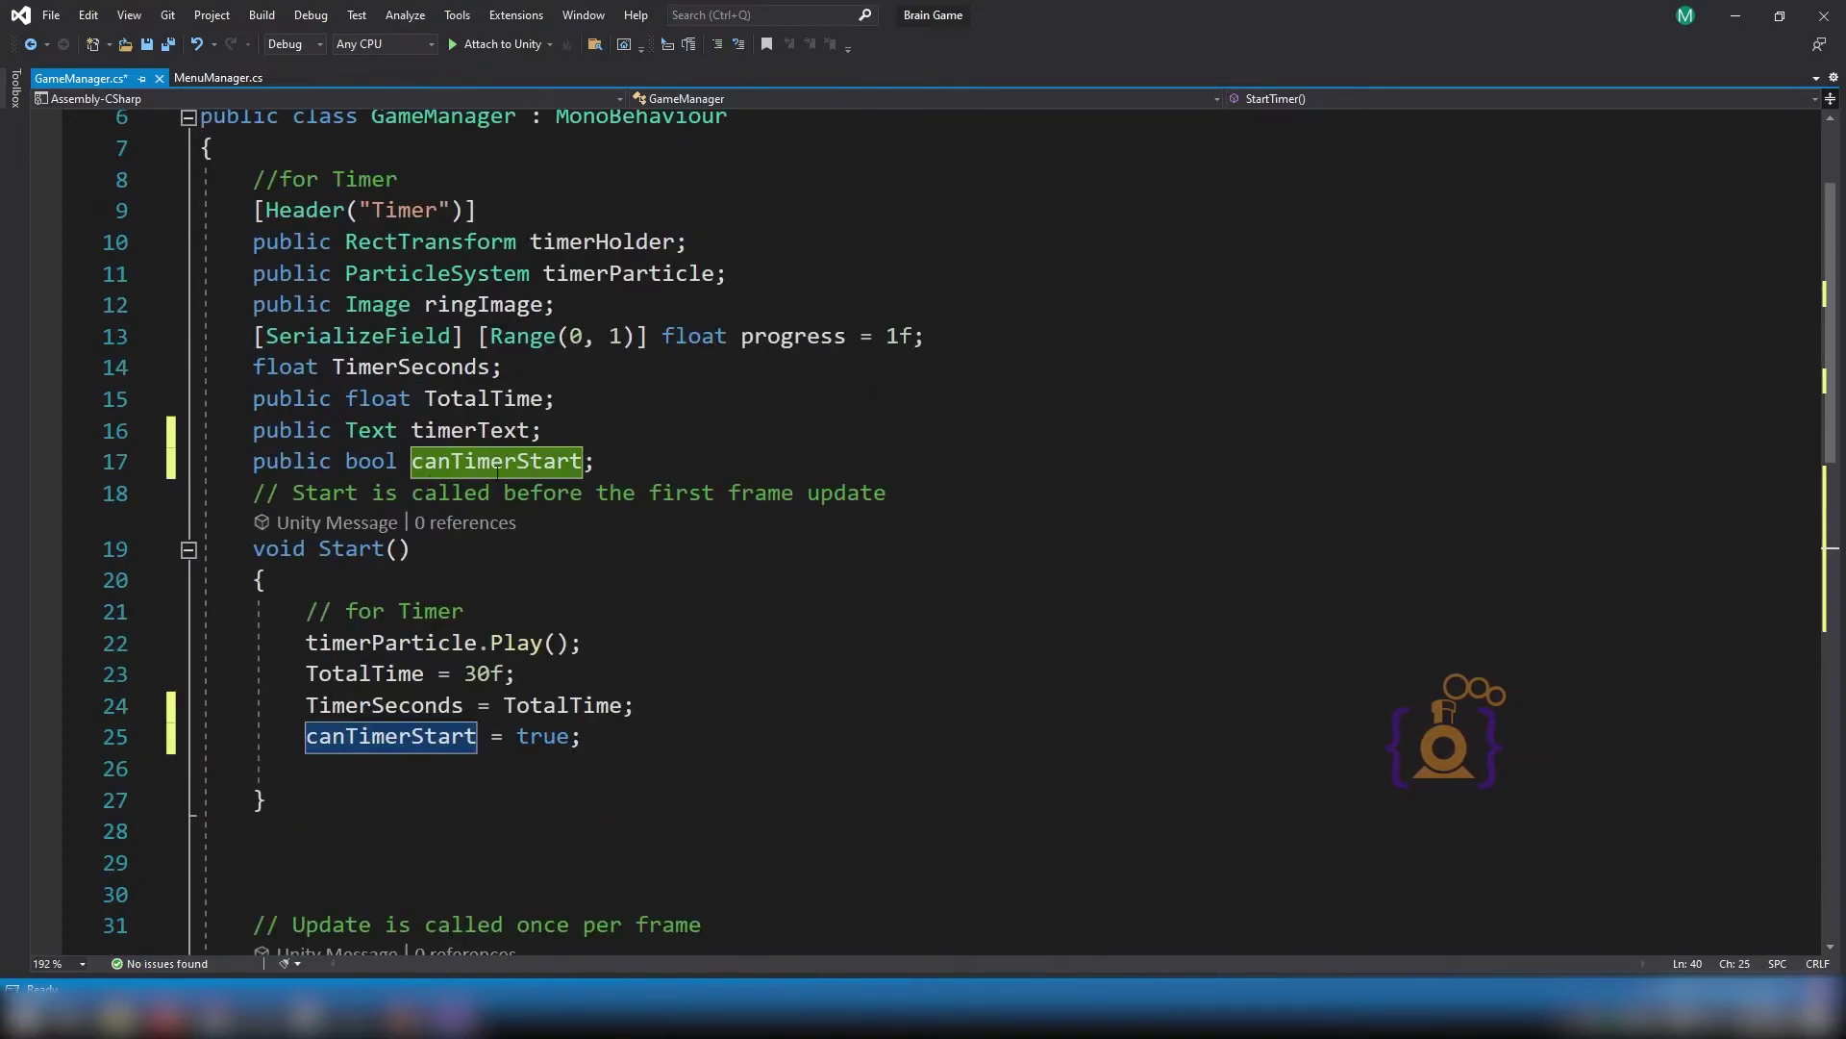
scroll(500, 461, "down", 7)
scroll(510, 469, "up", 3)
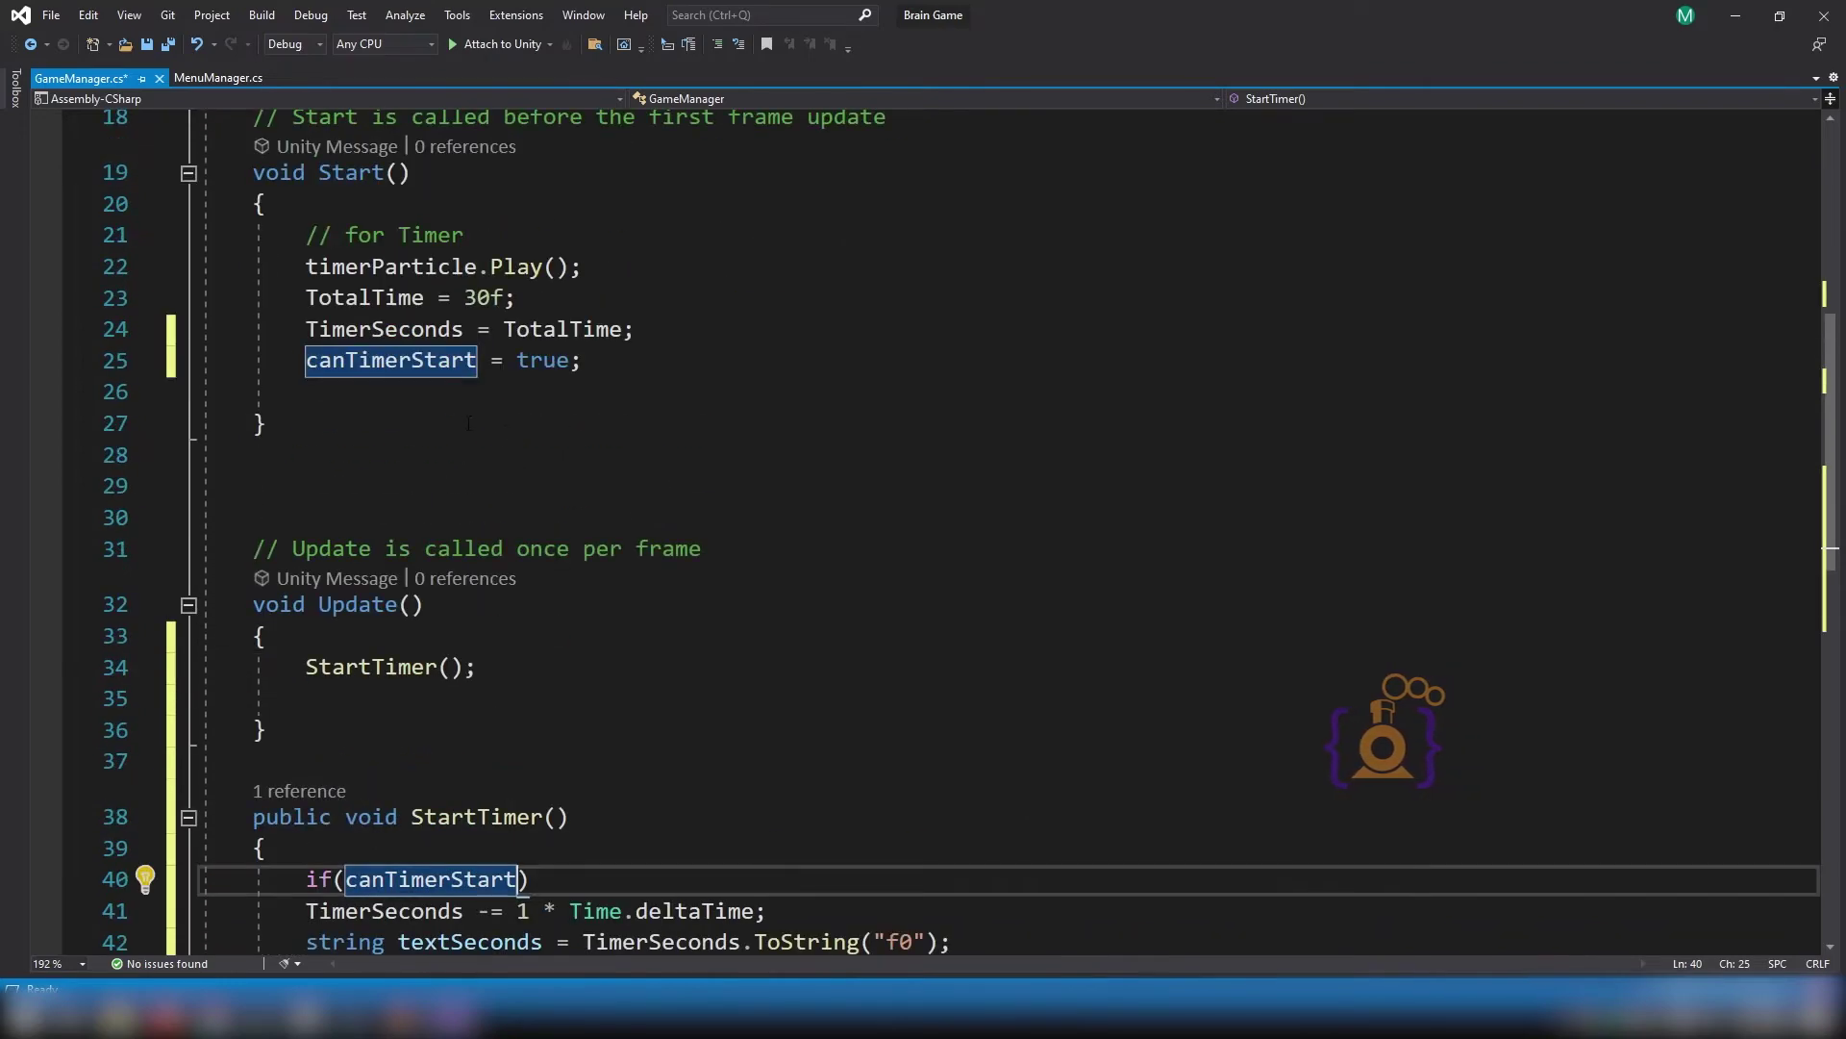
scroll(513, 471, "down", 3)
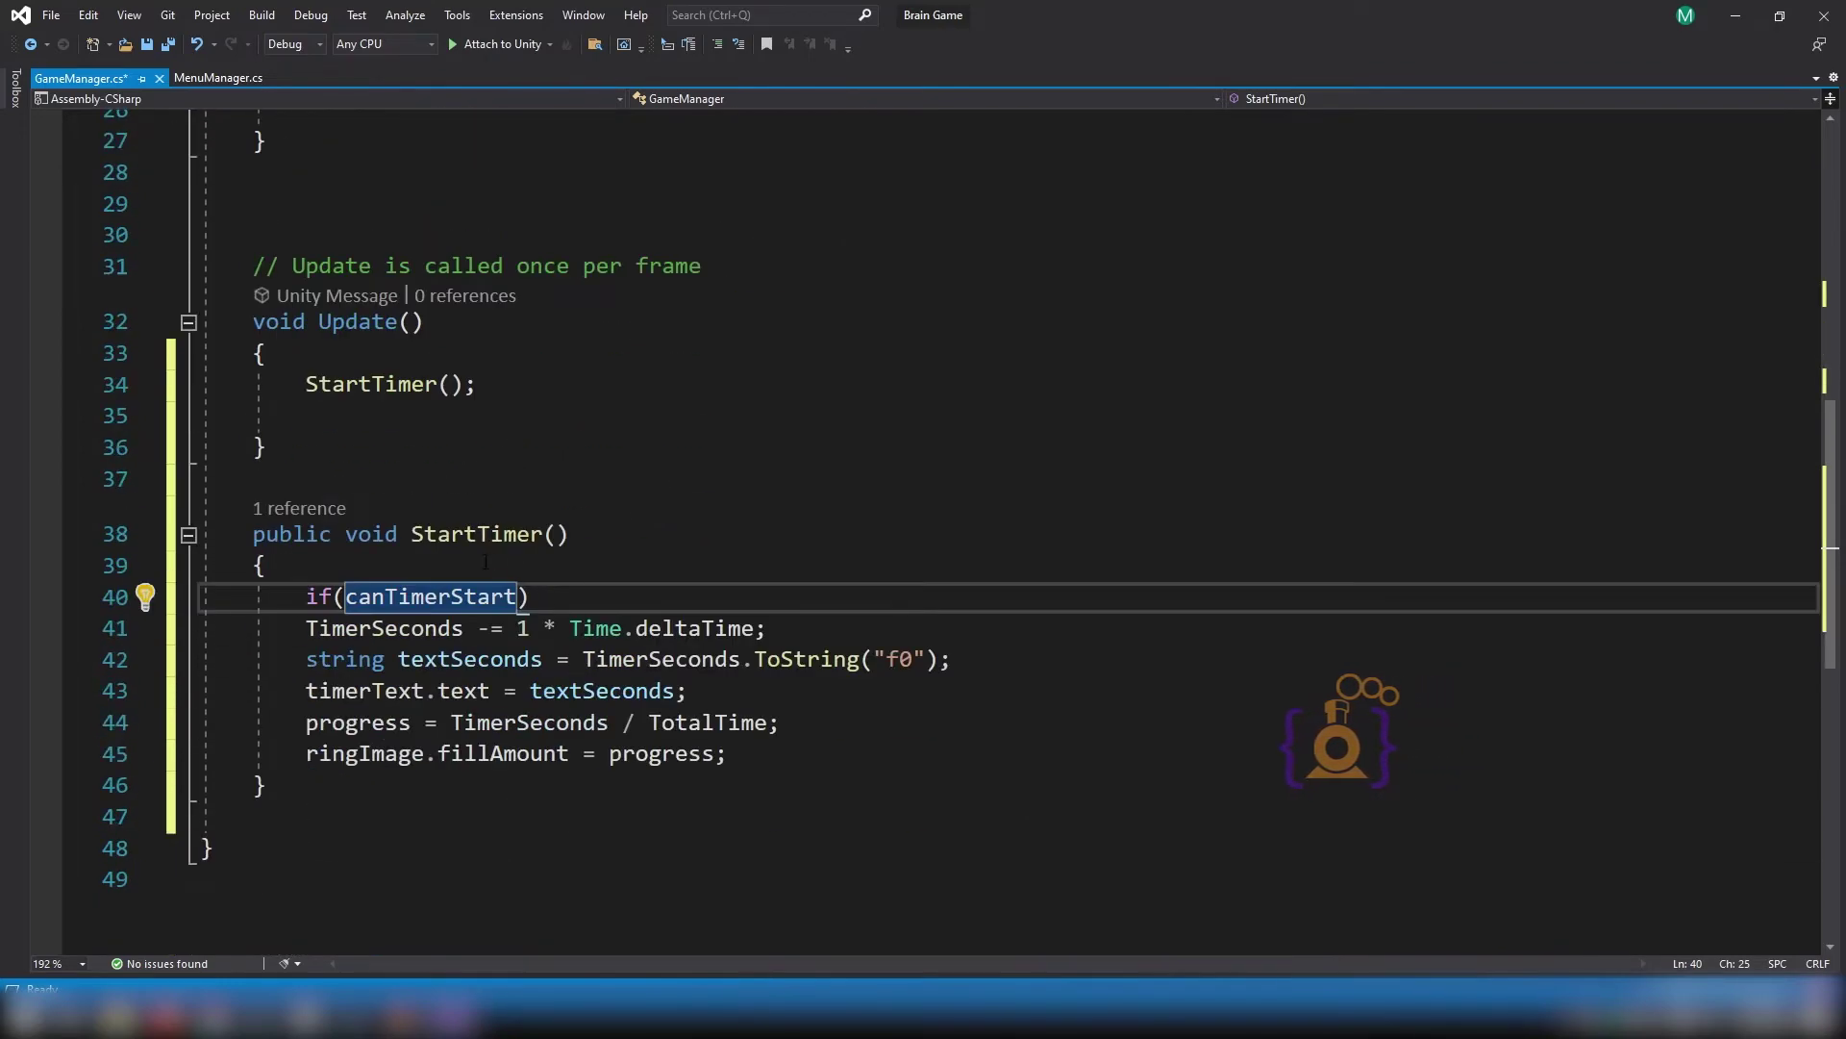
left_click(548, 596)
key("Return")
type("{")
key("Return")
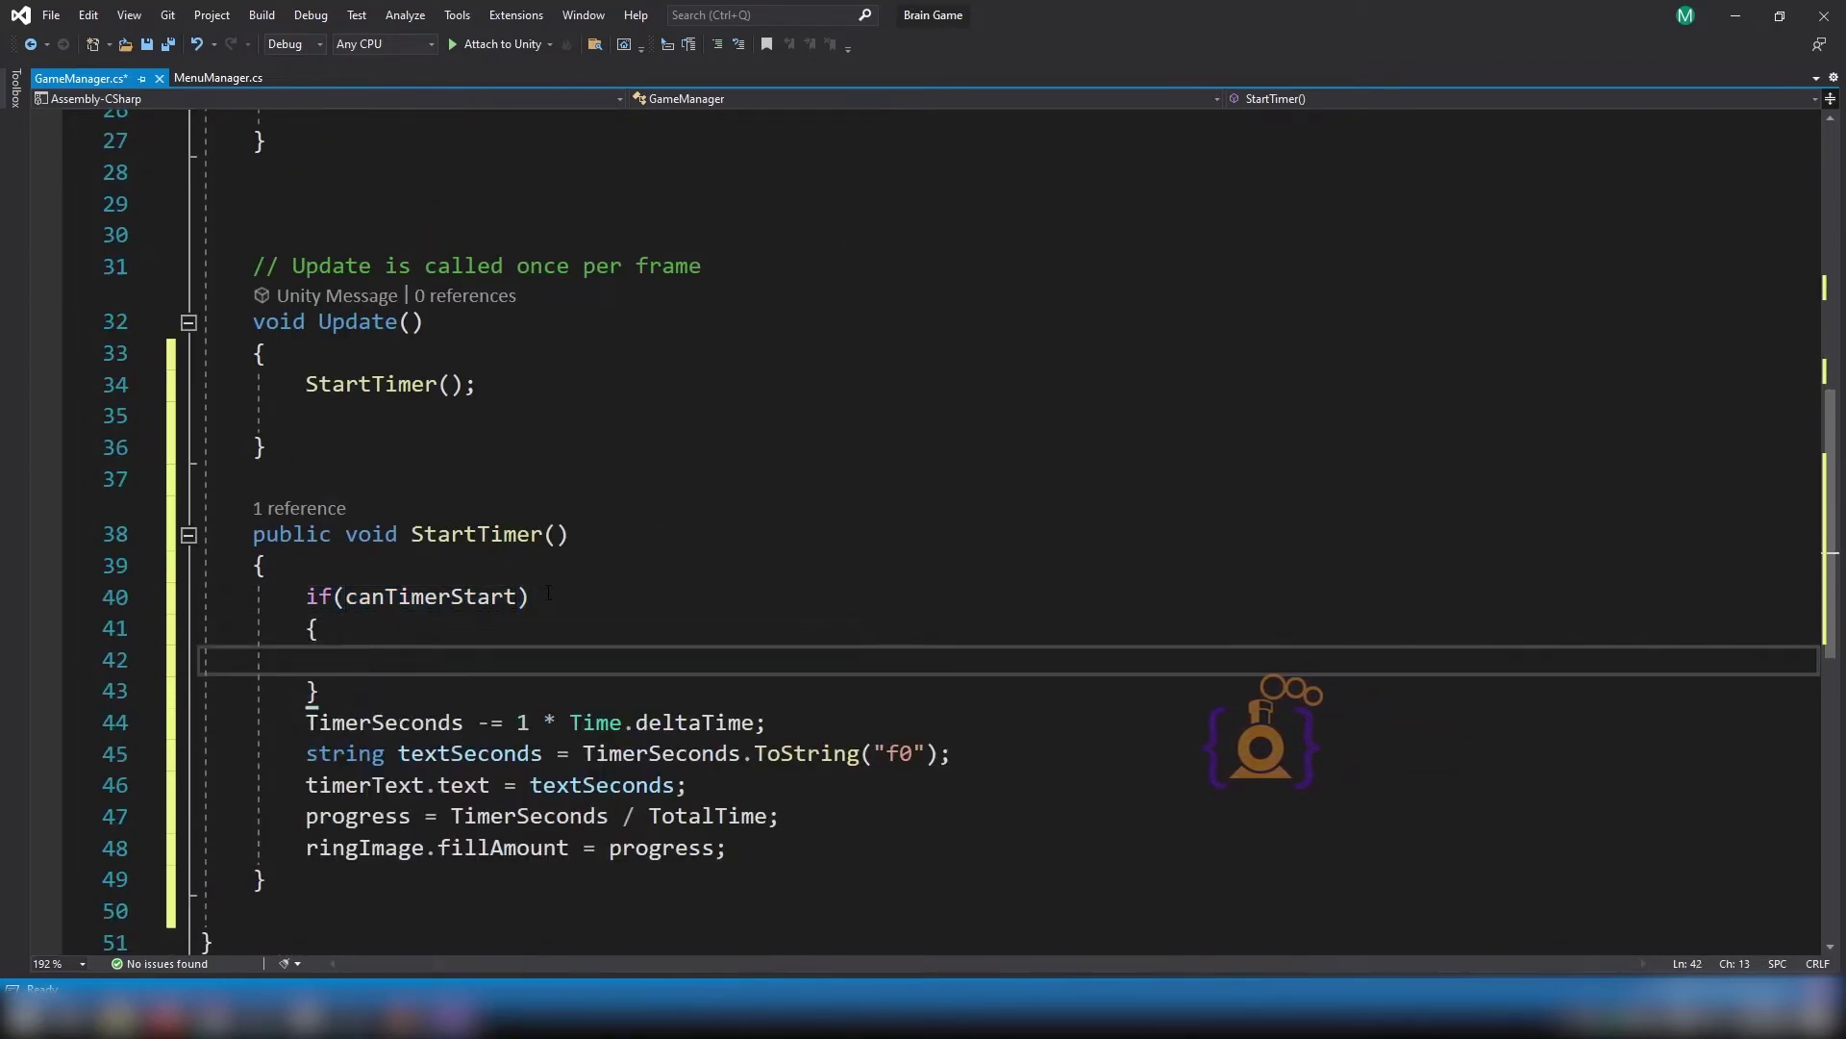
Move the five timer lines into the if(canTimerStart) braces.
left_click(731, 848)
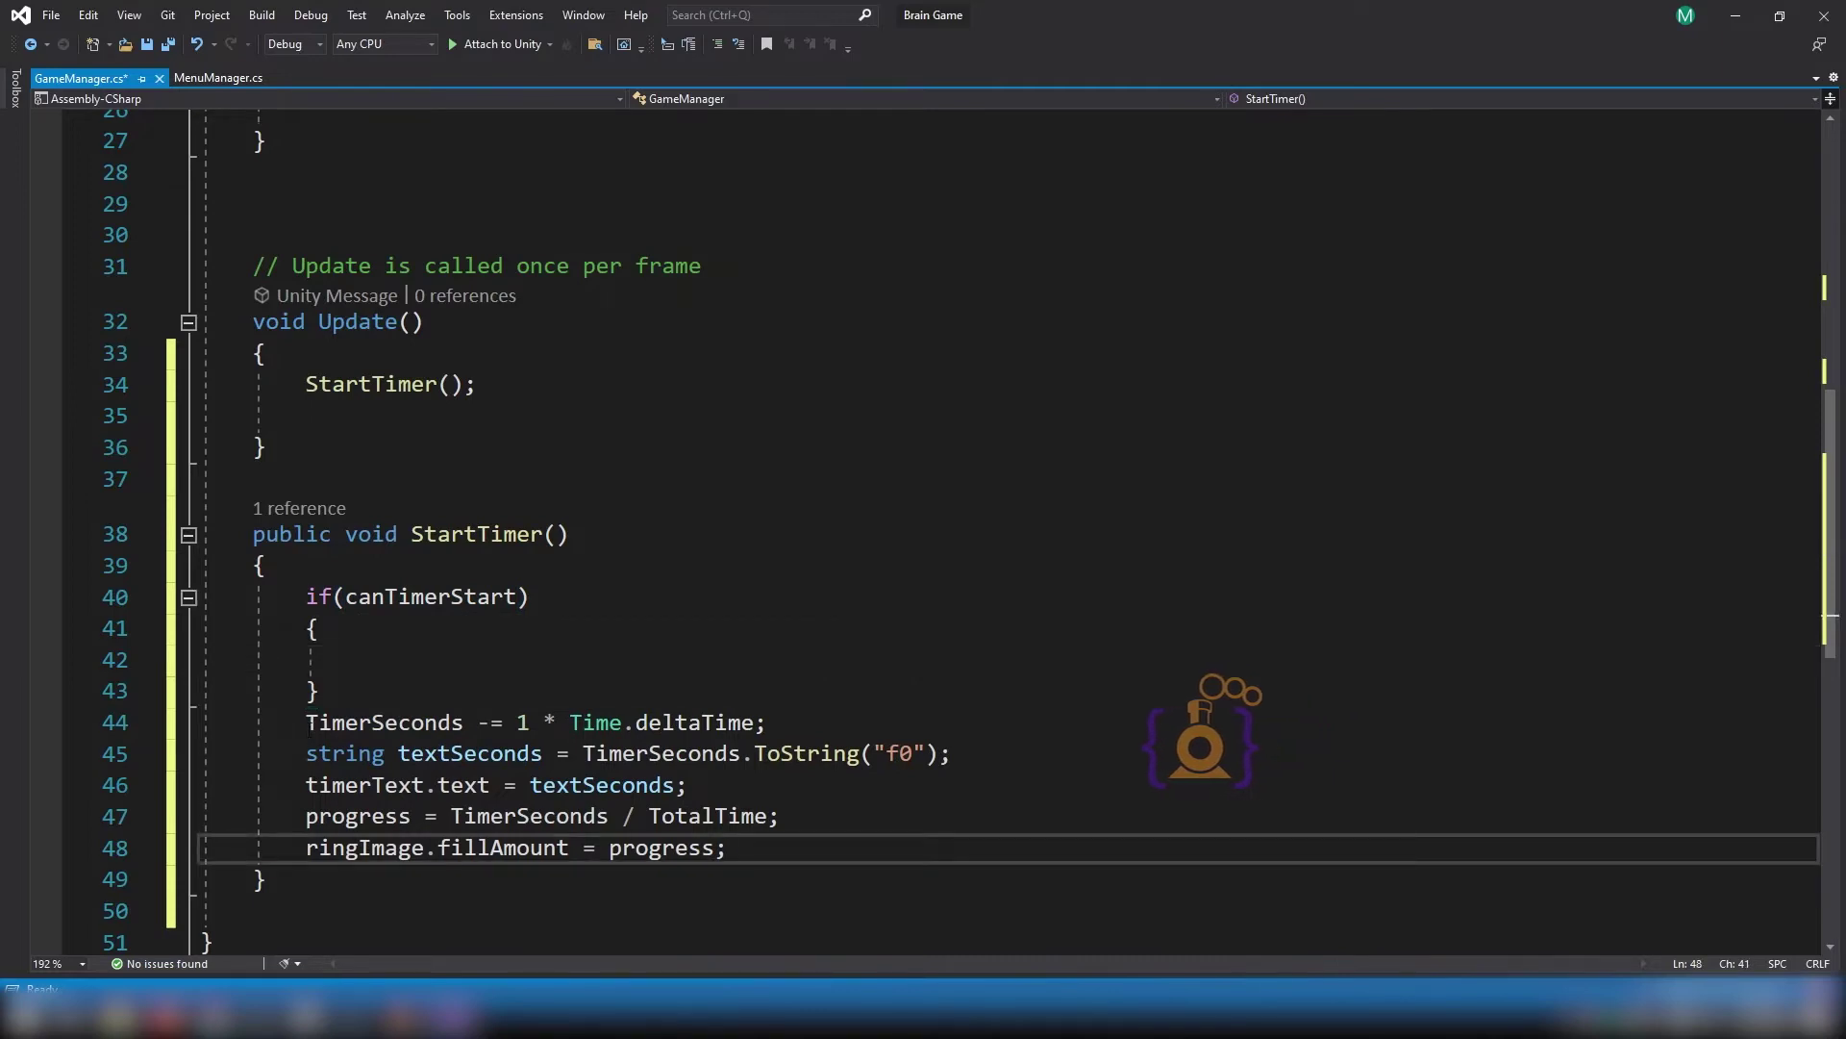
key("shift+Up")
key("shift+Up")
key("shift+Up")
key("shift+Home")
key("ctrl+x")
left_click(383, 660)
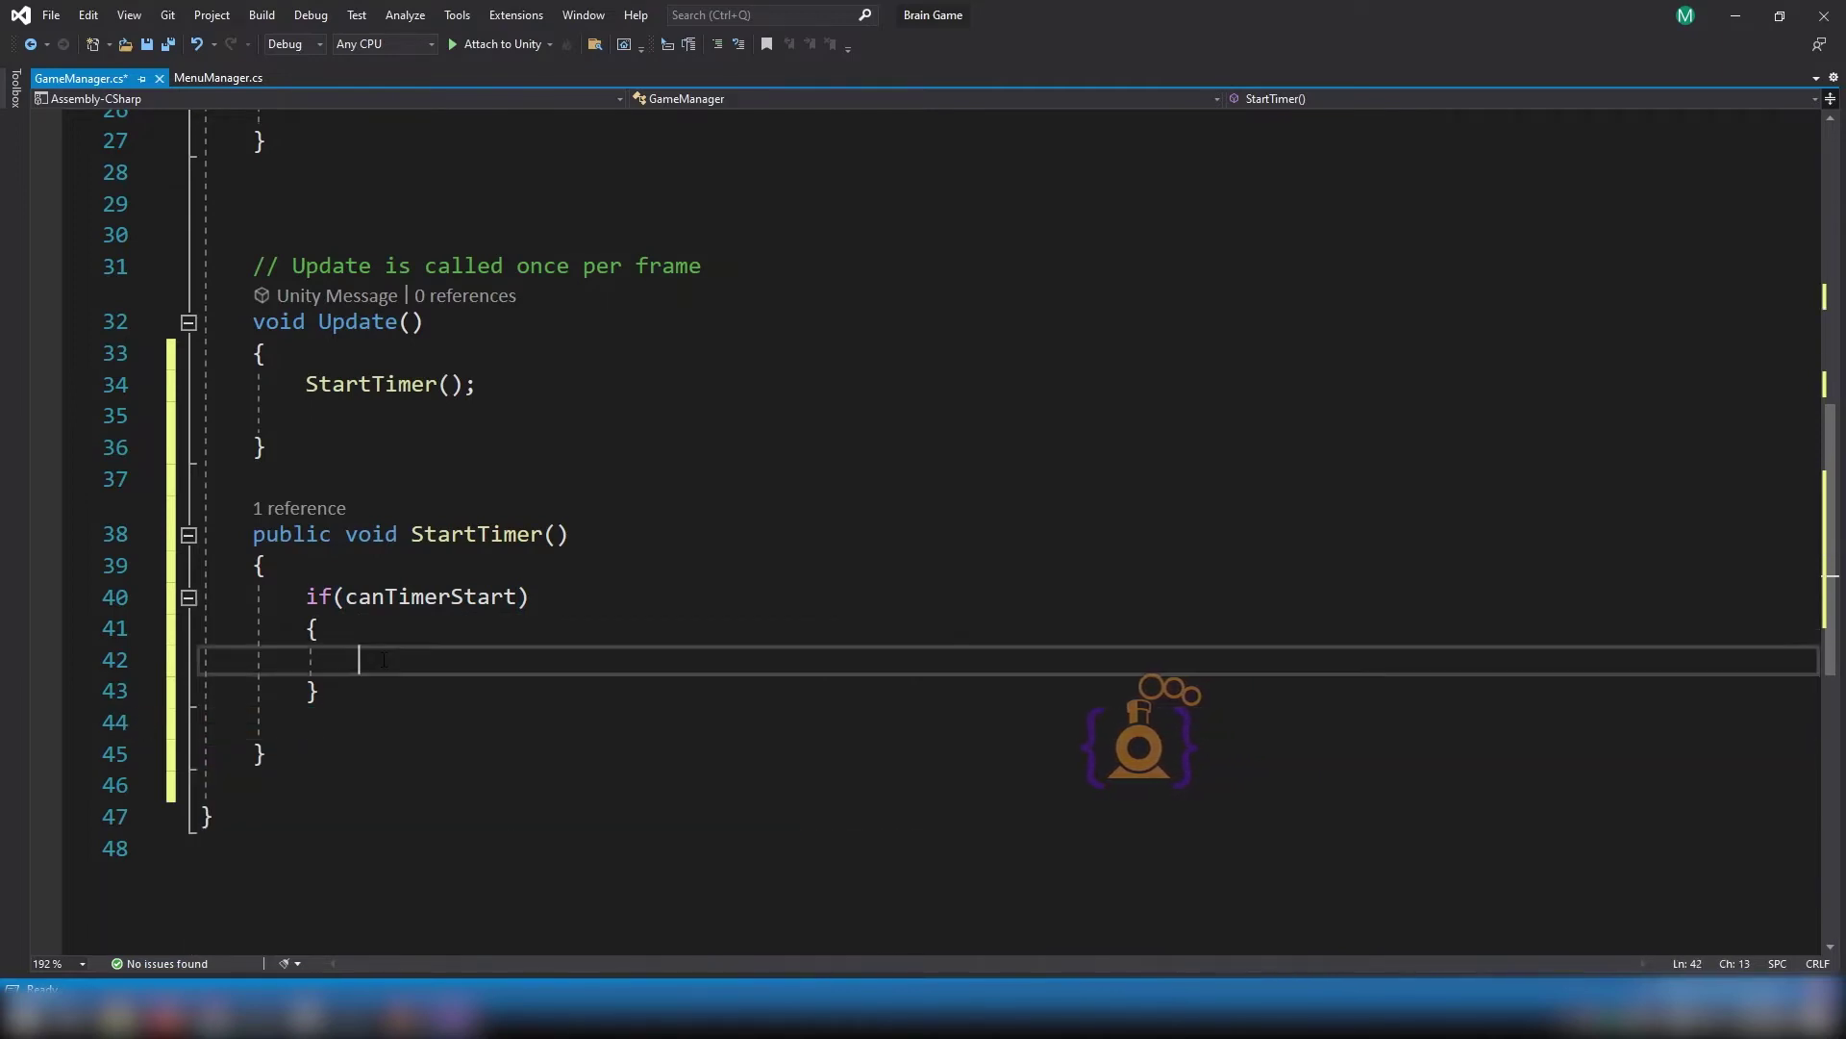
key("ctrl+v")
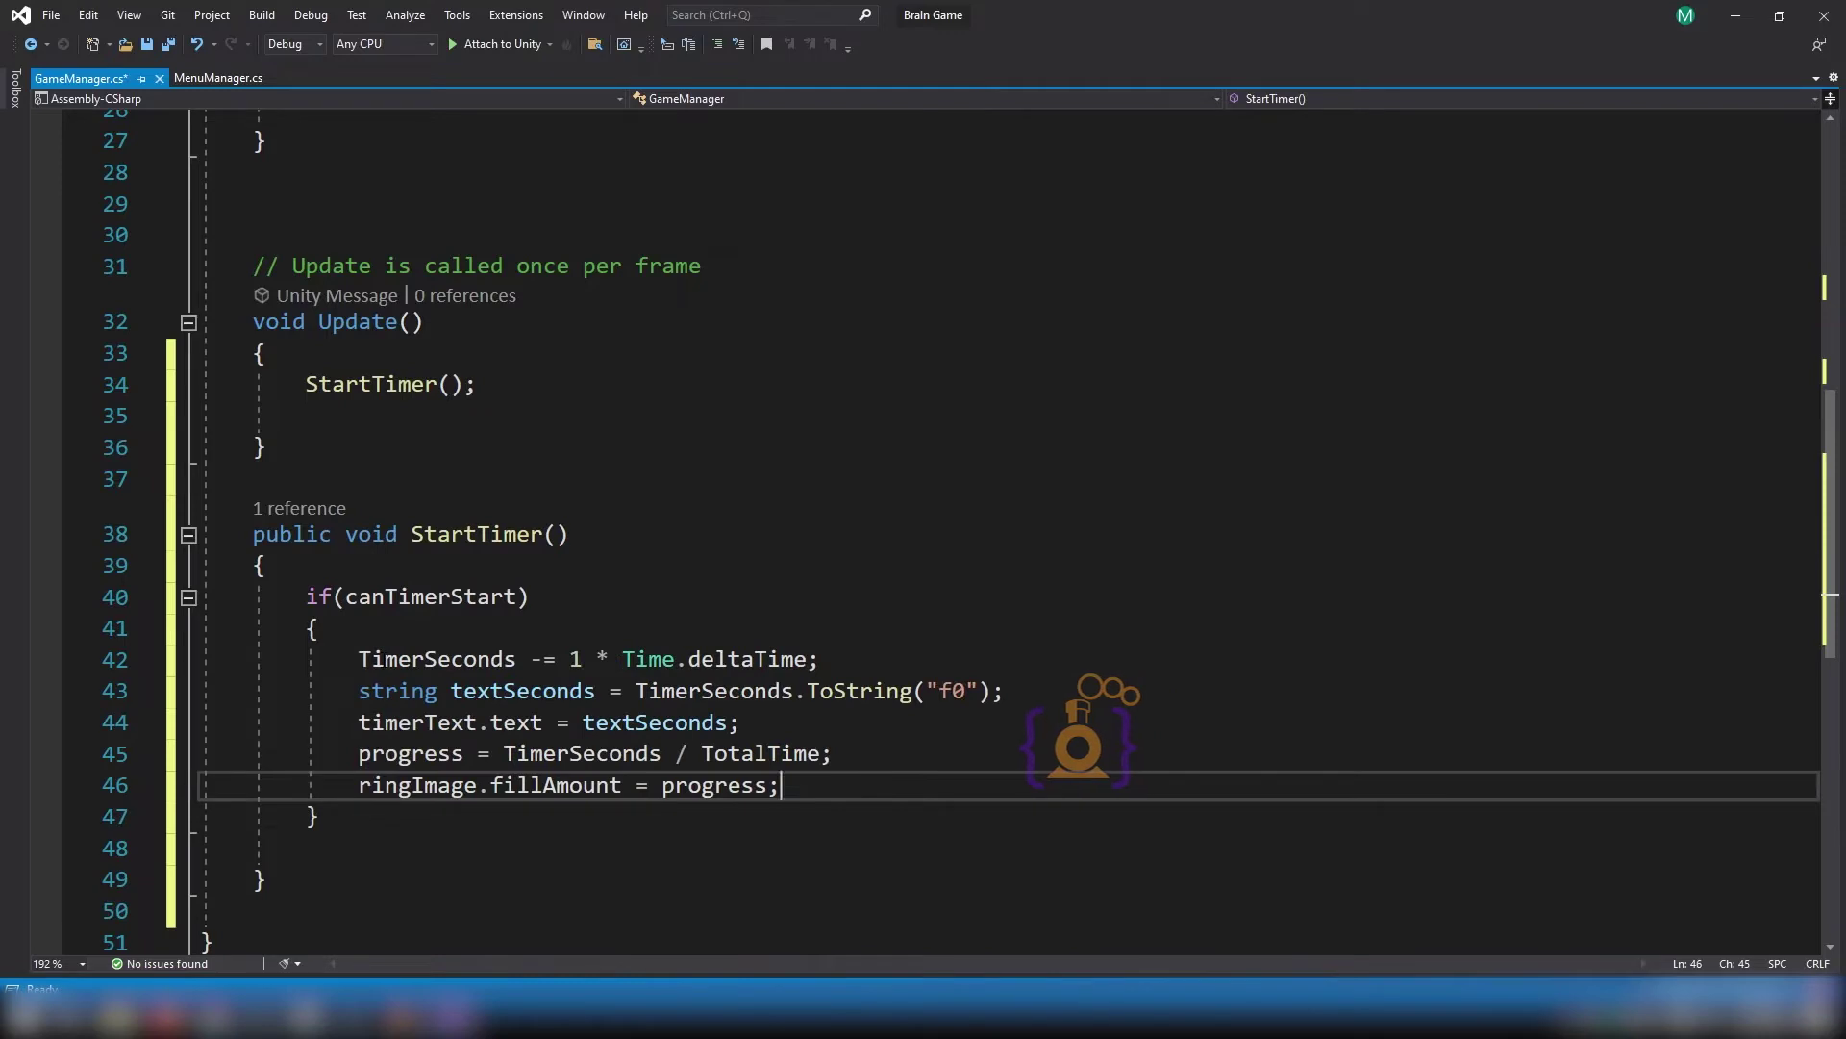
scroll(794, 699, "down", 1)
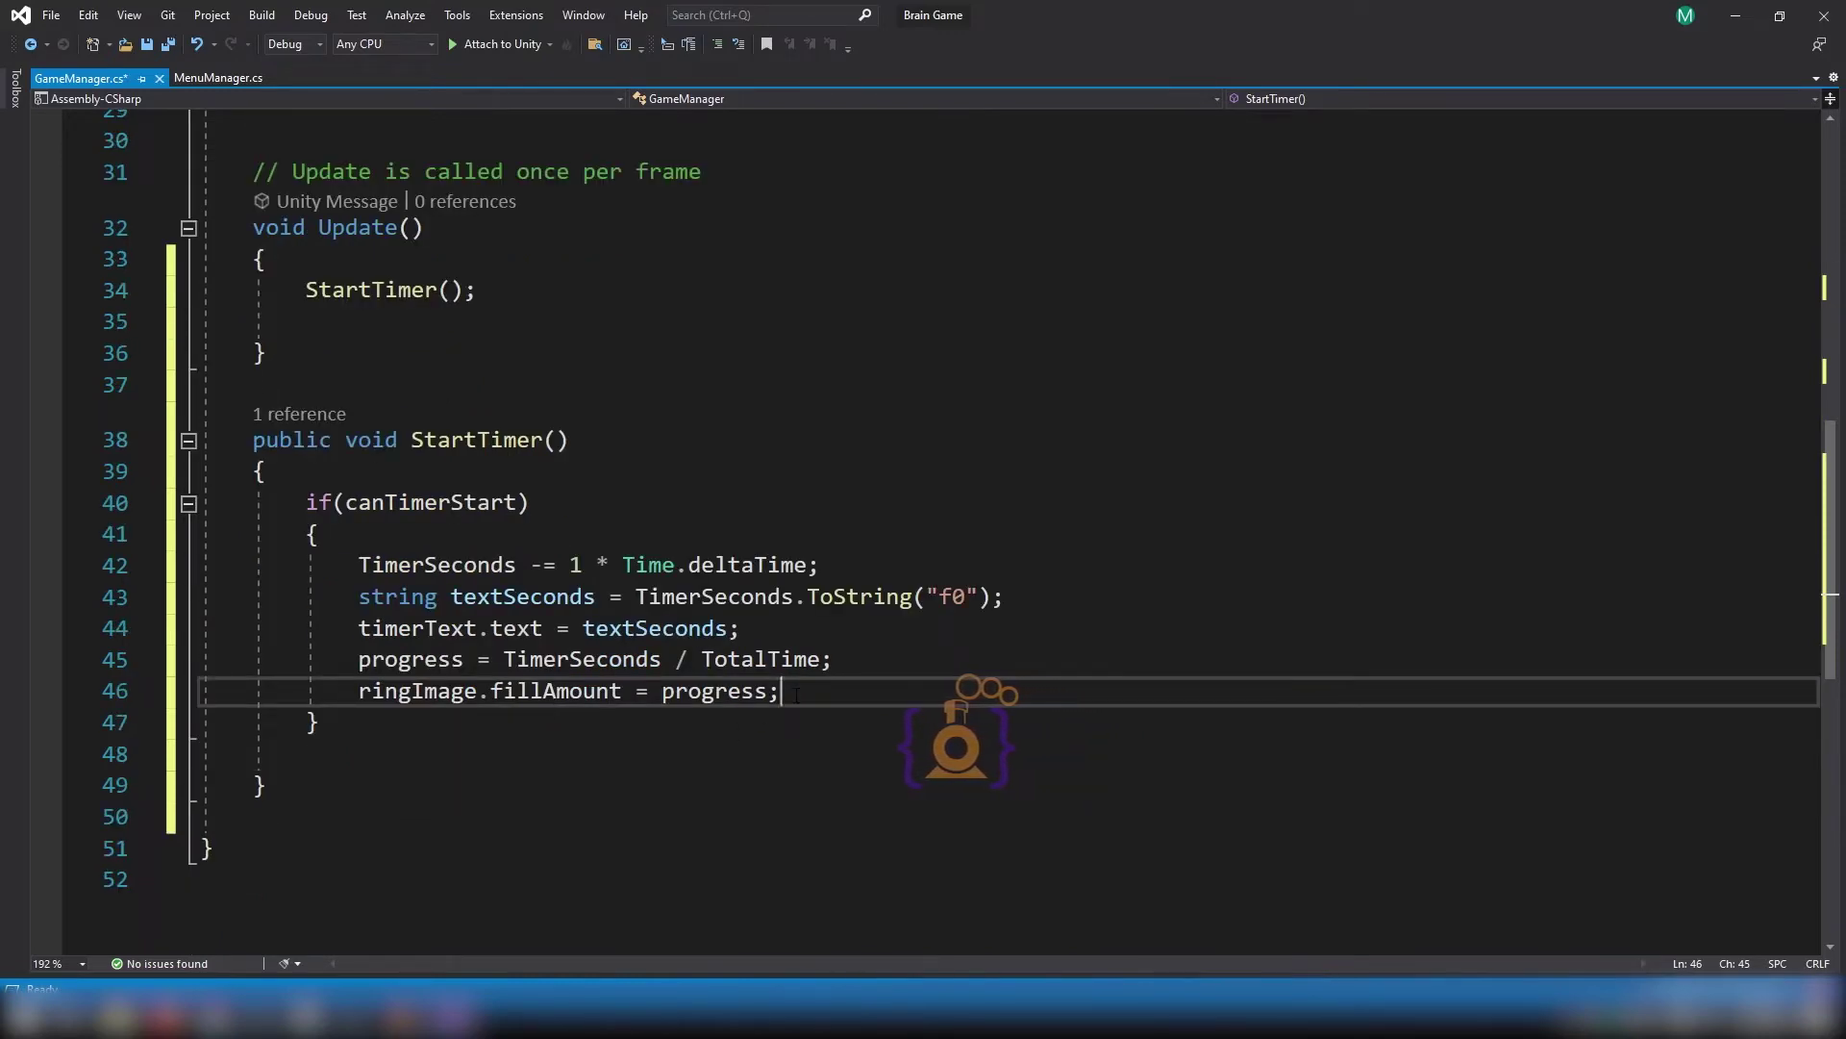
Below the TimerSeconds decrement, add 'if(TimerSeconds <=0) { canTimerStart = false; }'.
left_click(835, 564)
key("Return")
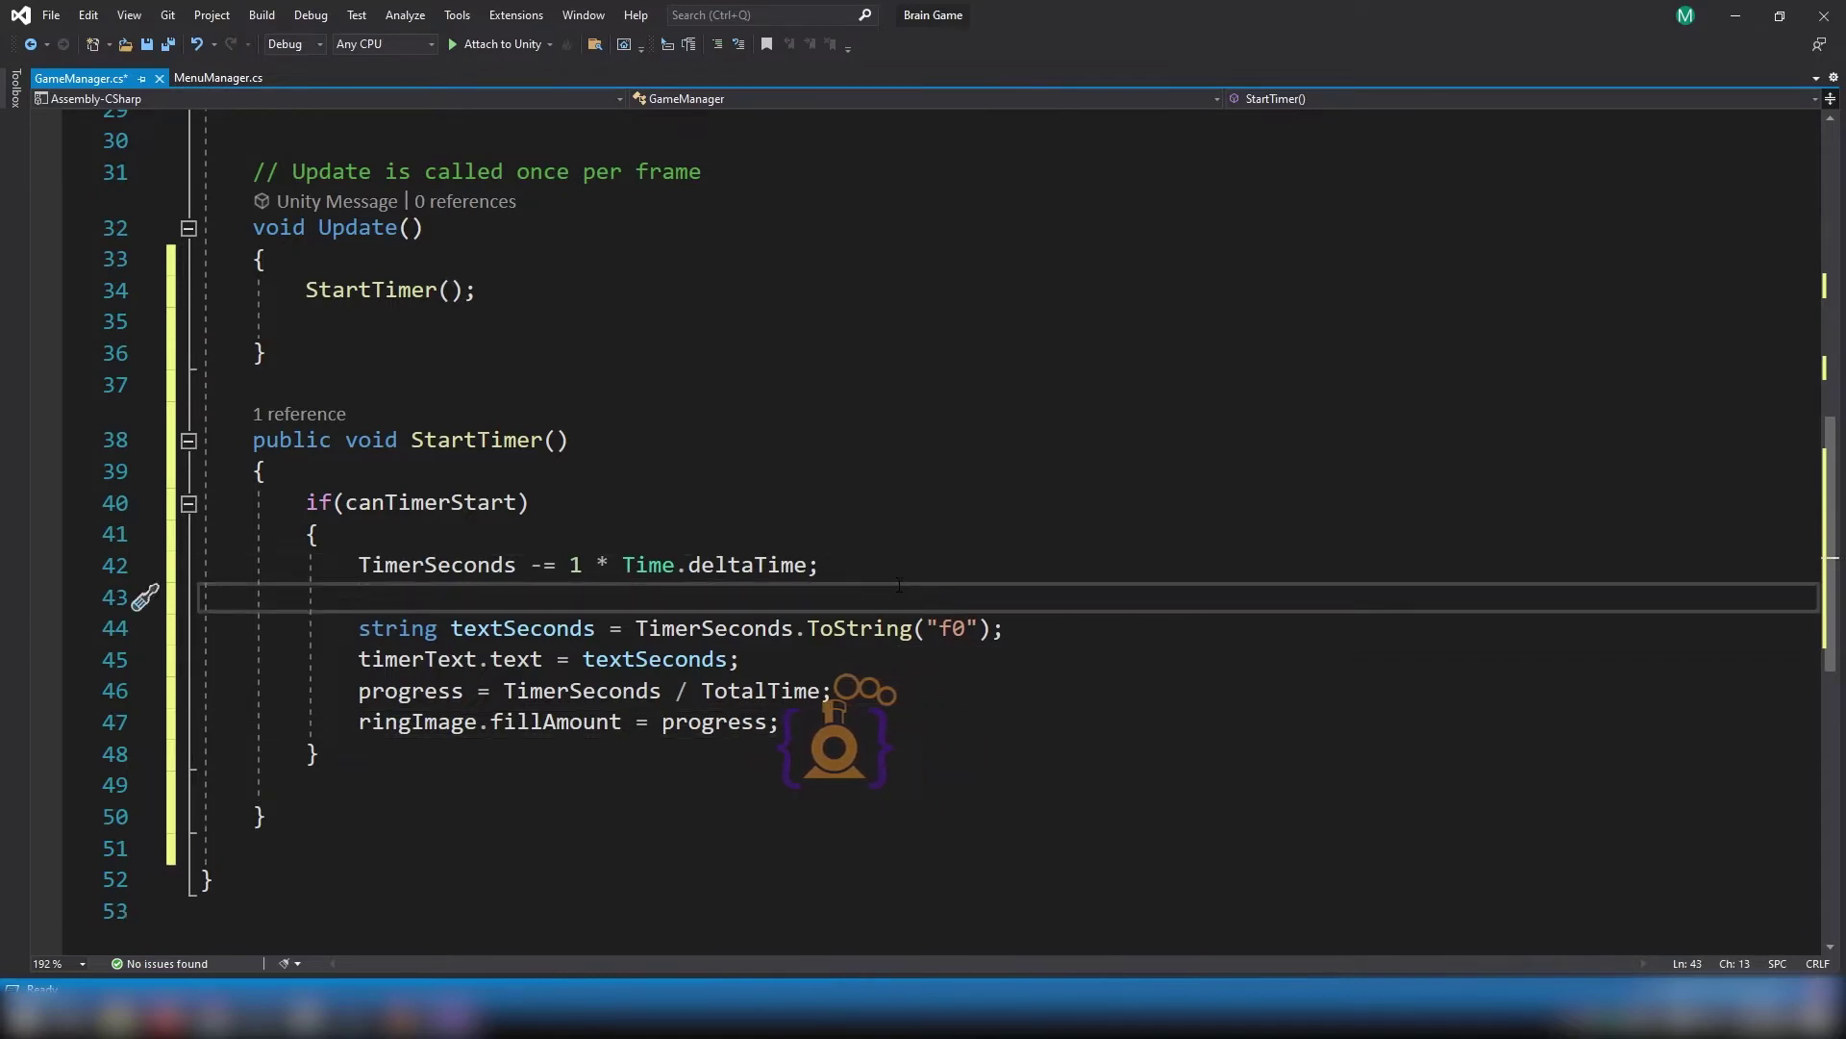
type("if")
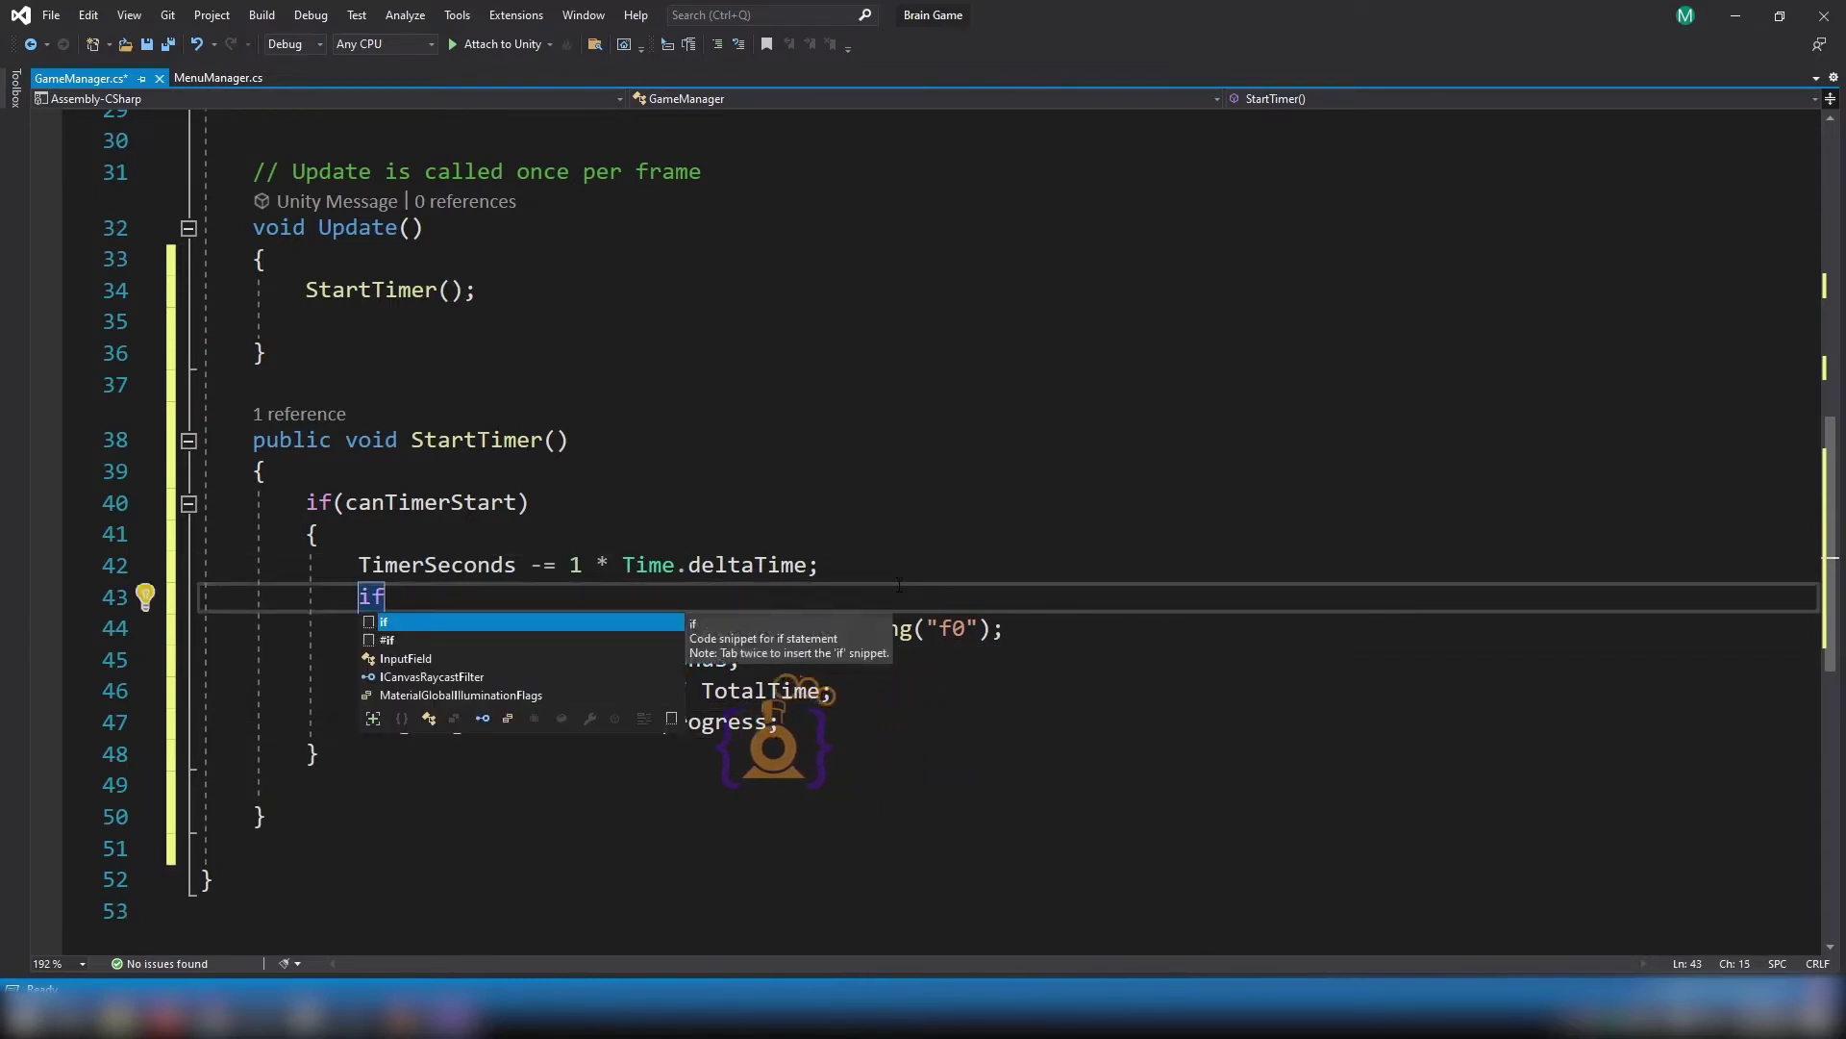
type("(timers")
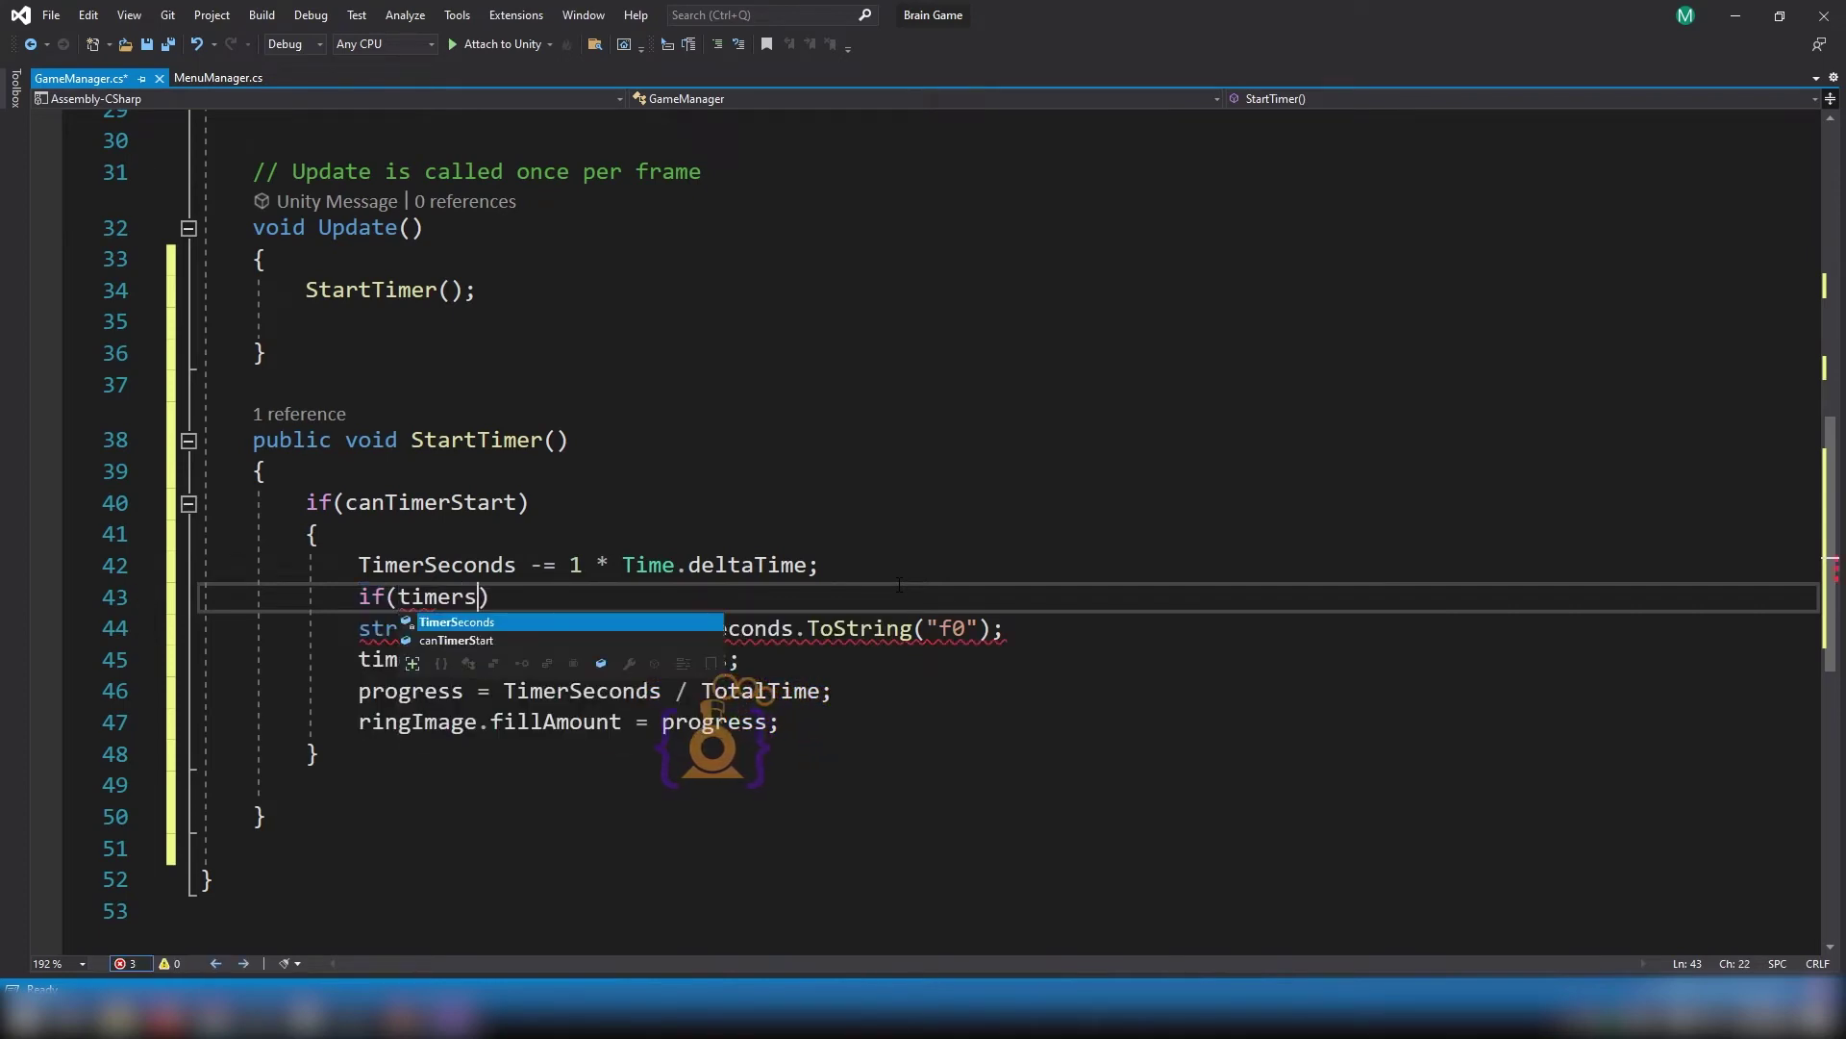
key("Tab")
type("<=")
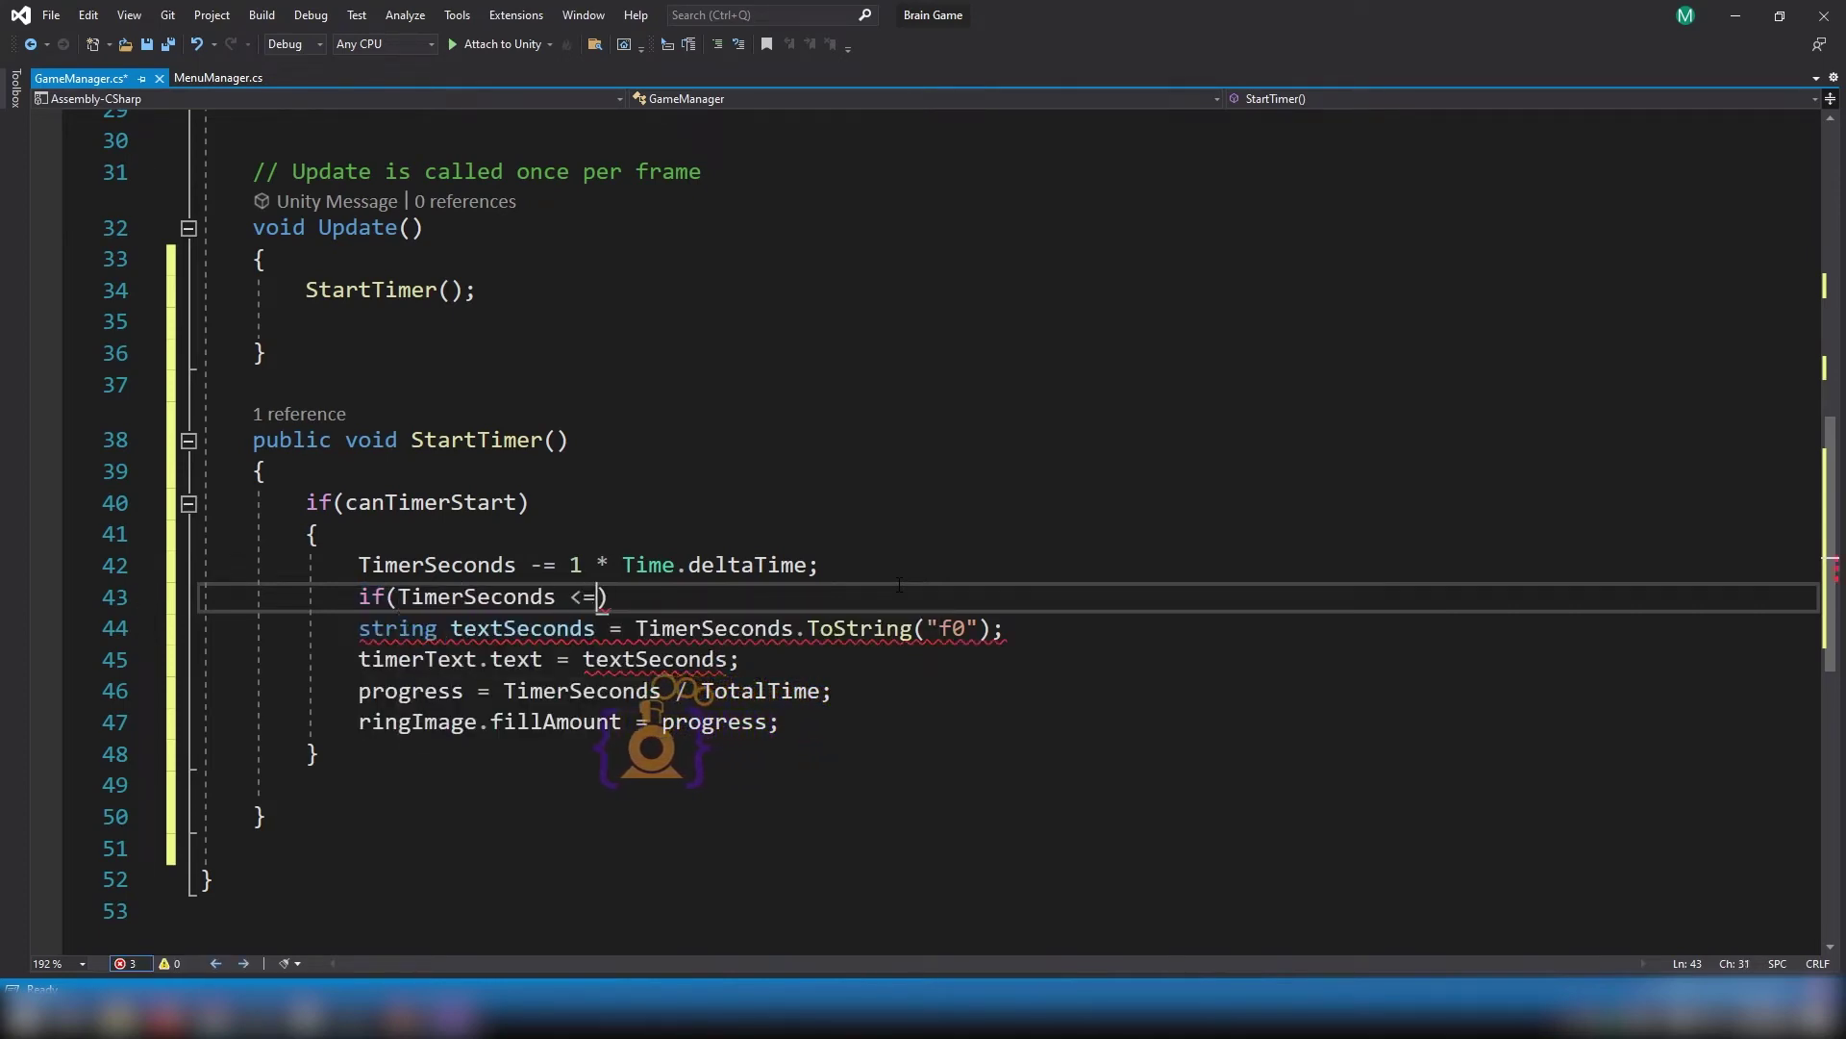
type("0")
key("Return")
type("{")
key("Return")
type("ca")
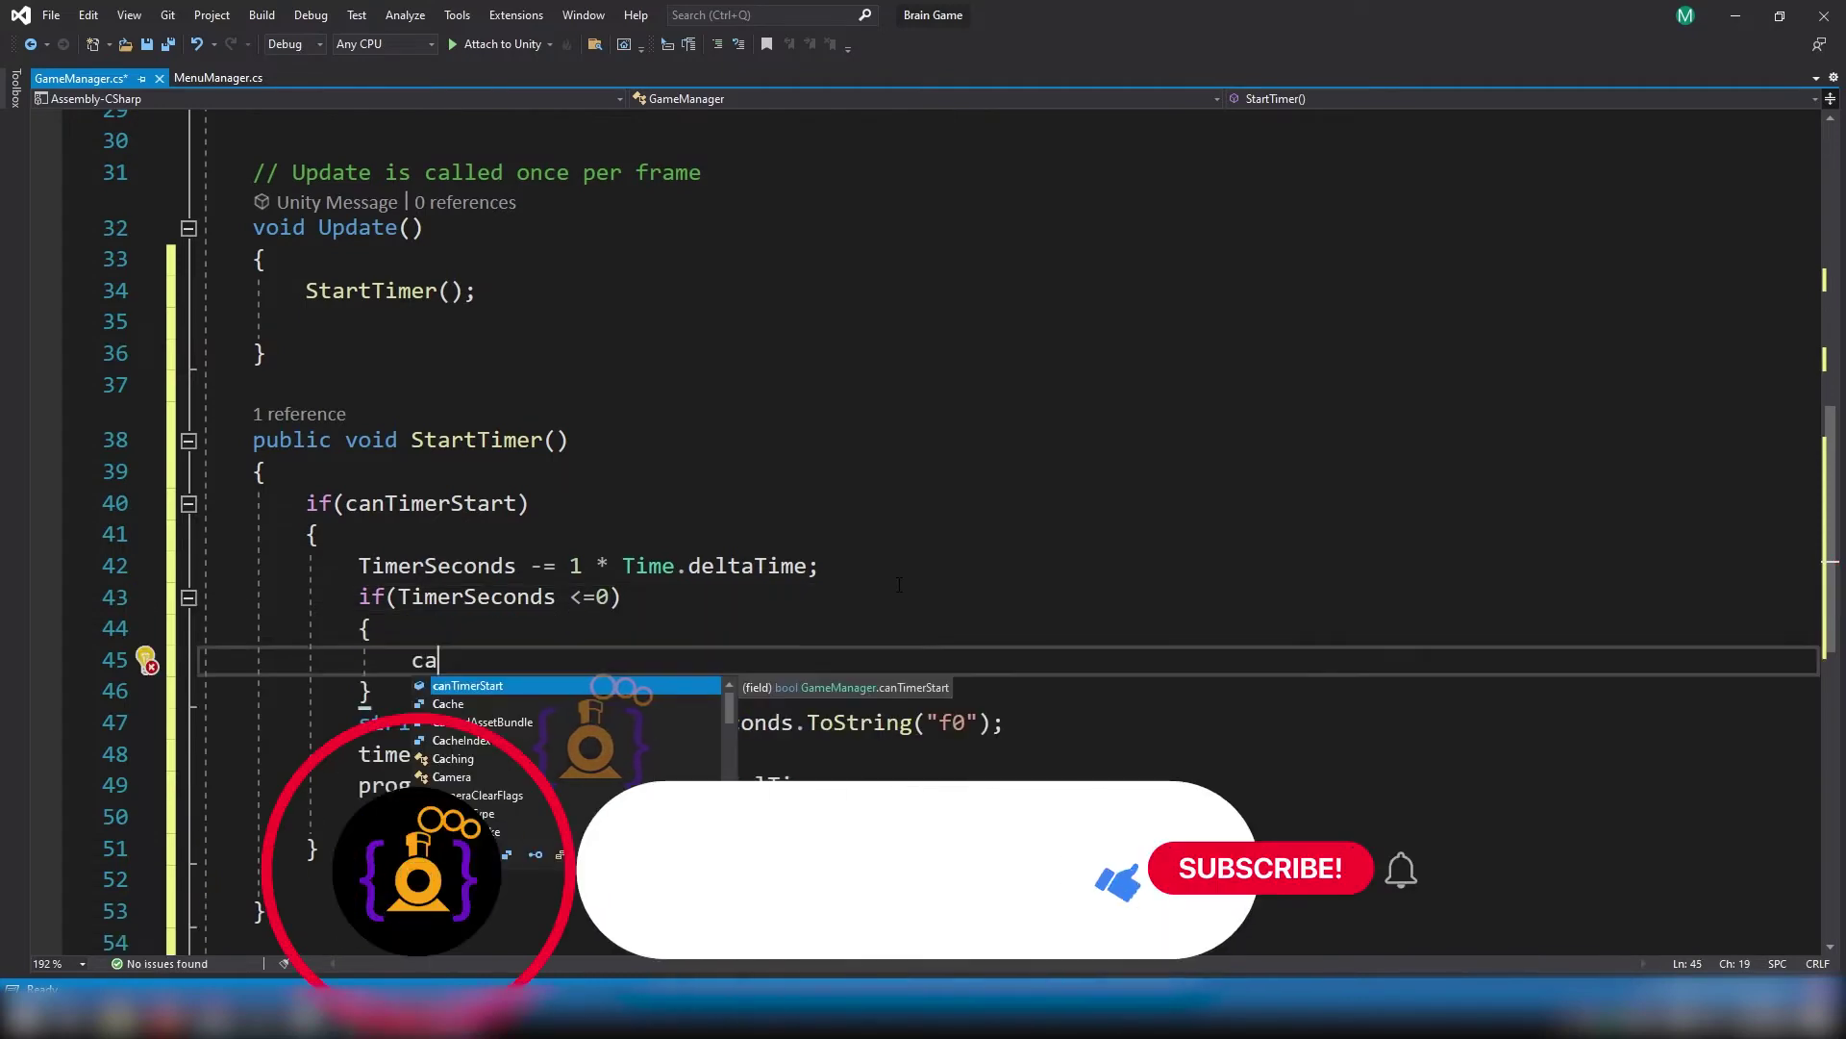
key("Tab")
type("= f")
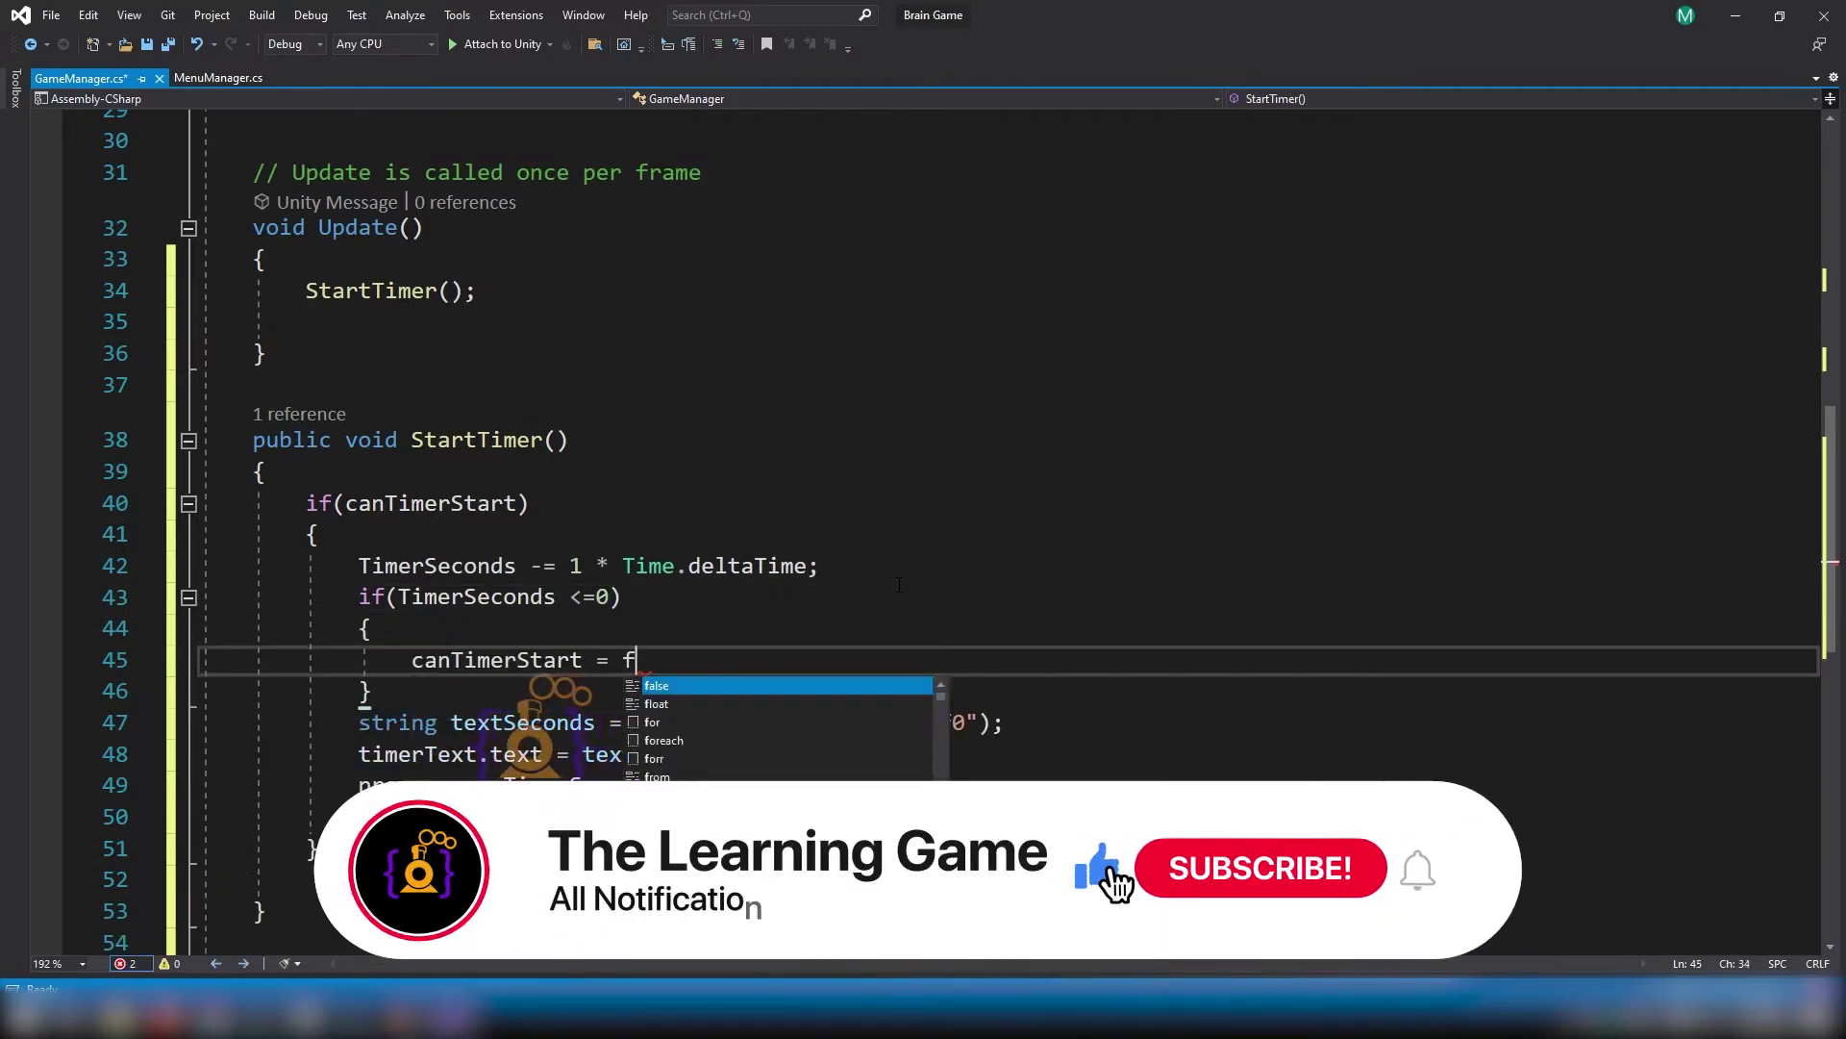
type("al")
key("Tab")
type(";")
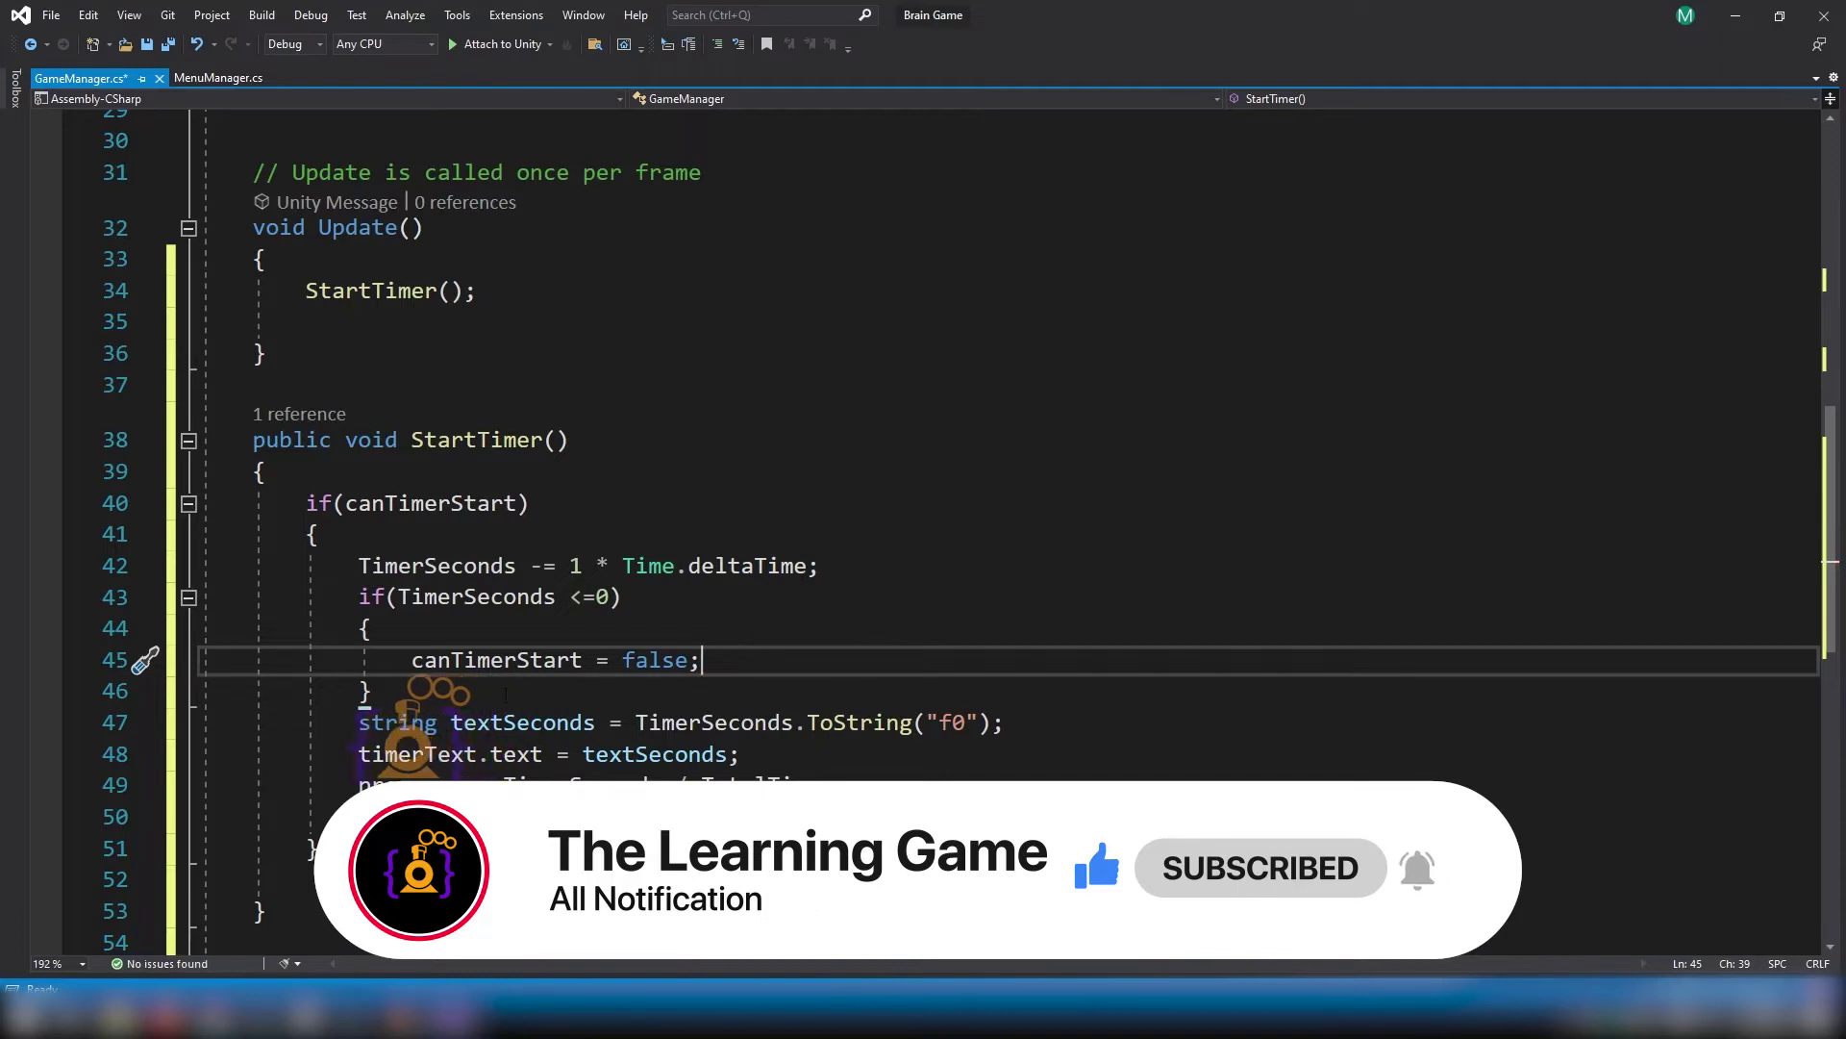
left_click(372, 691)
Move the TimerSeconds decrement and zero check above the if(canTimerStart) block, then save.
left_click(357, 568, "shift")
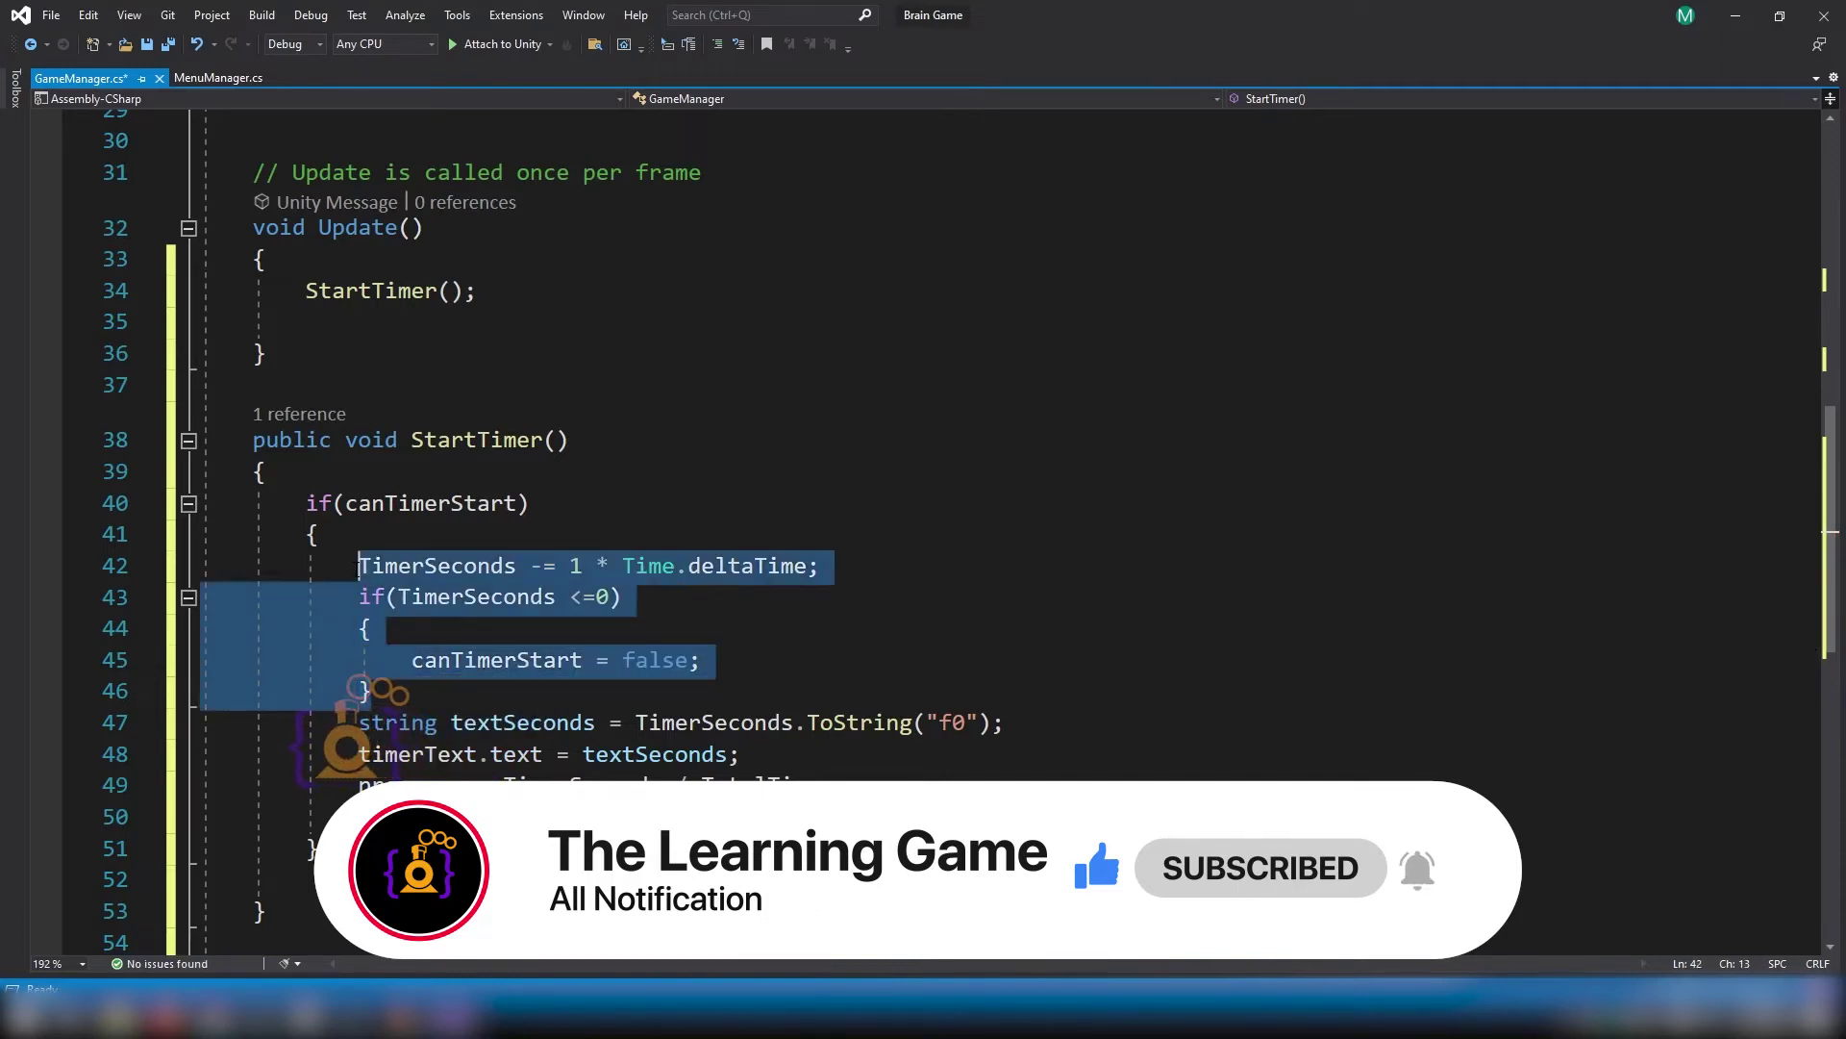
key("BackSpace")
left_click(302, 479)
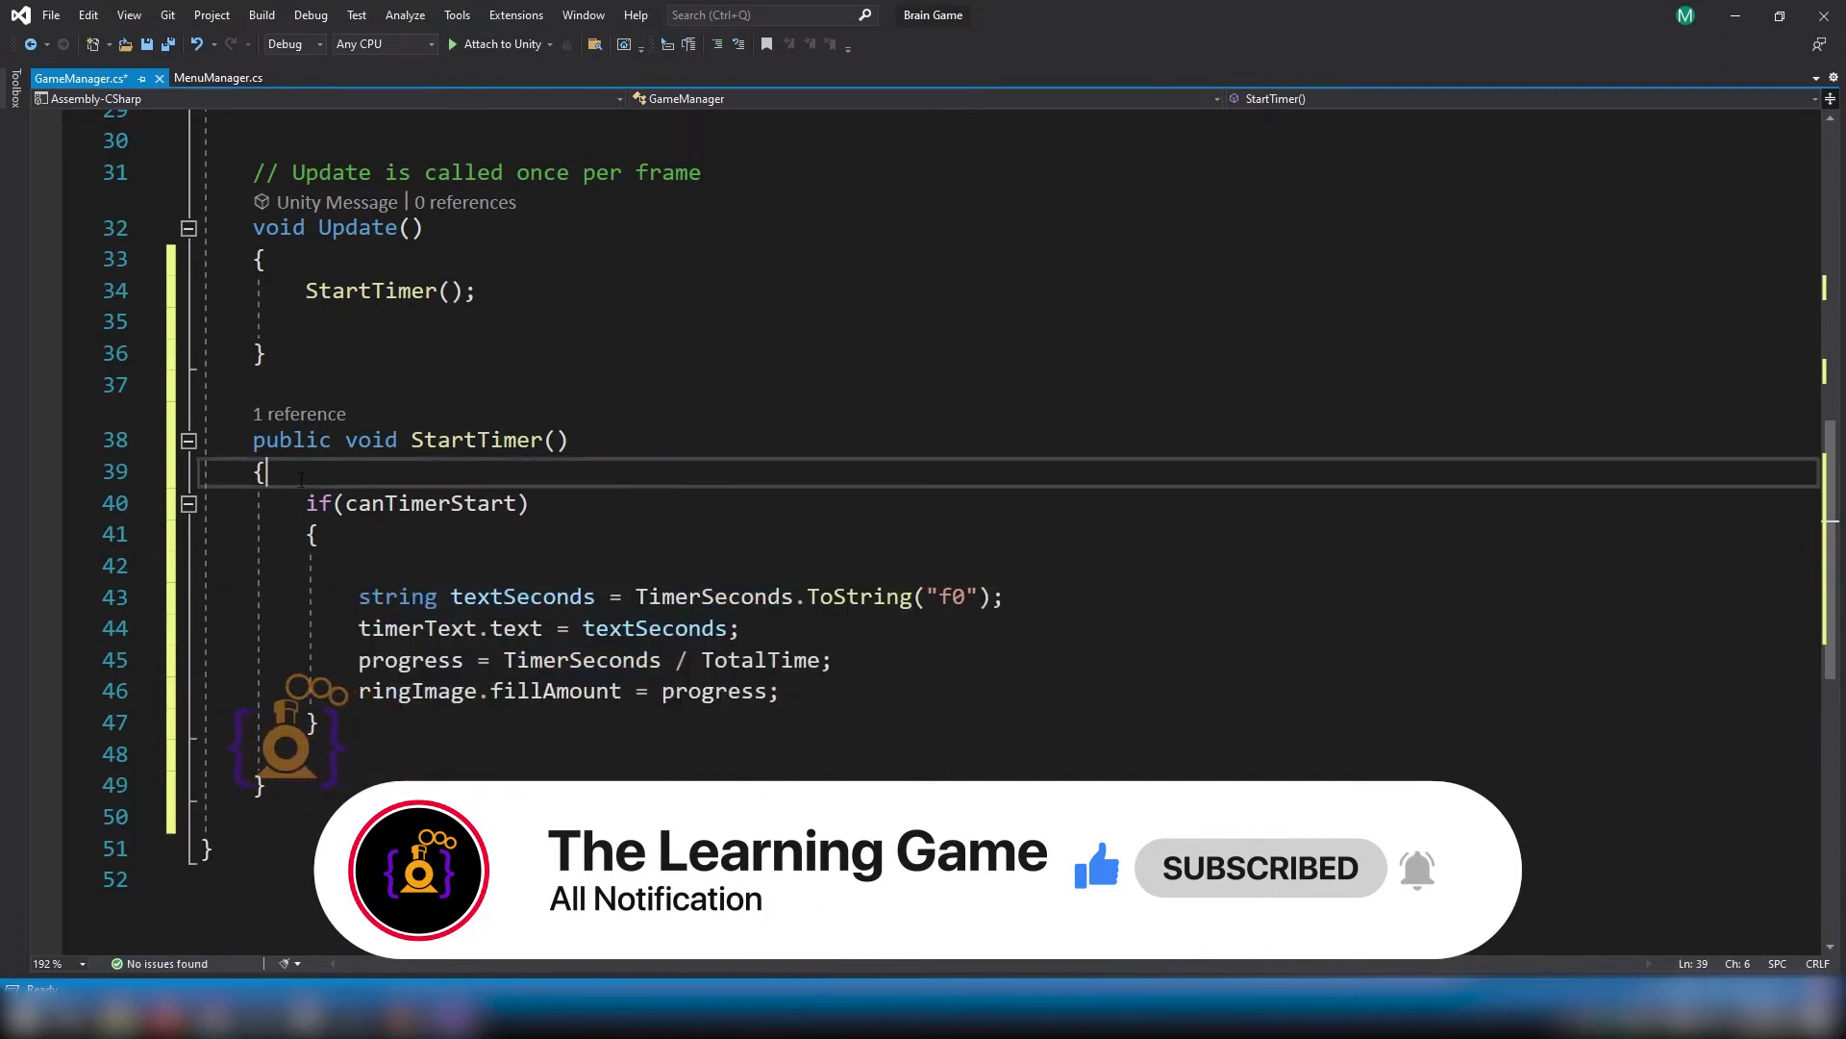
key("Return")
type("TimerSeconds -= 1 * Time.deltaTime;         if (TimerSeconds <= 0)         {             canTimerStart = false;         }")
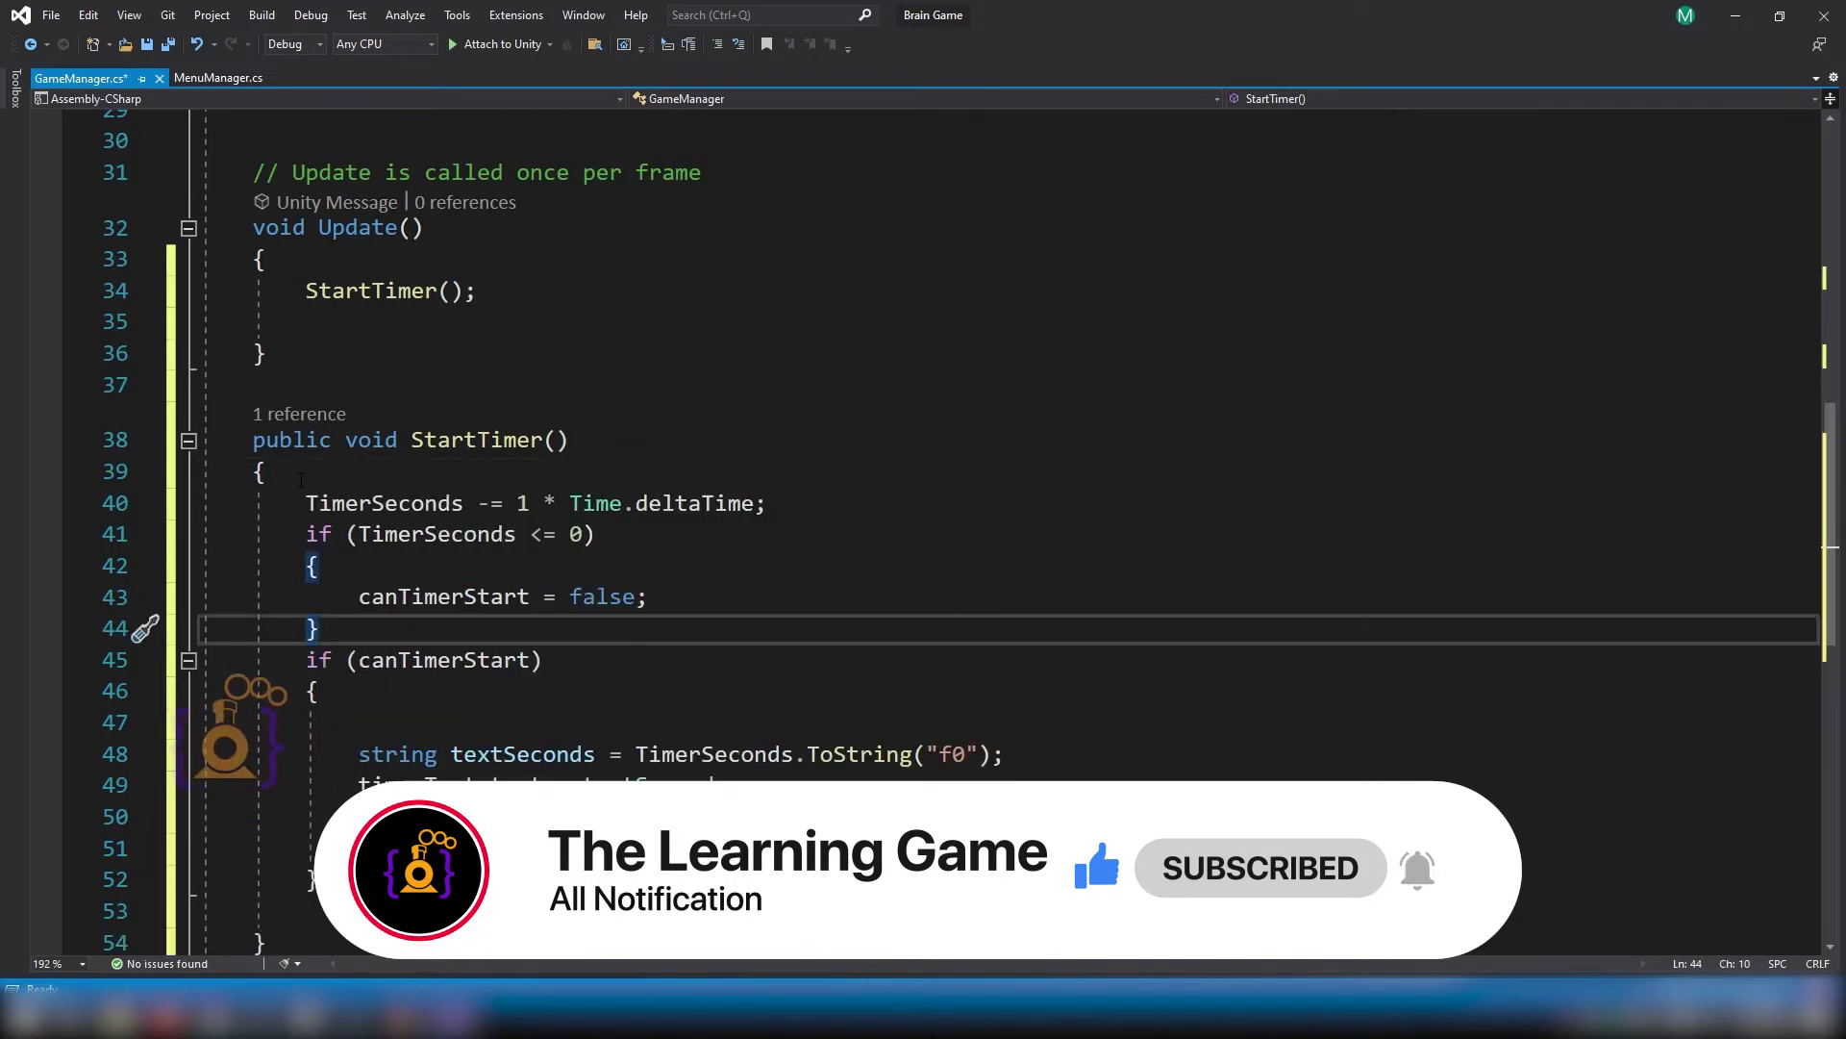
key("Return")
scroll(551, 420, "down", 1)
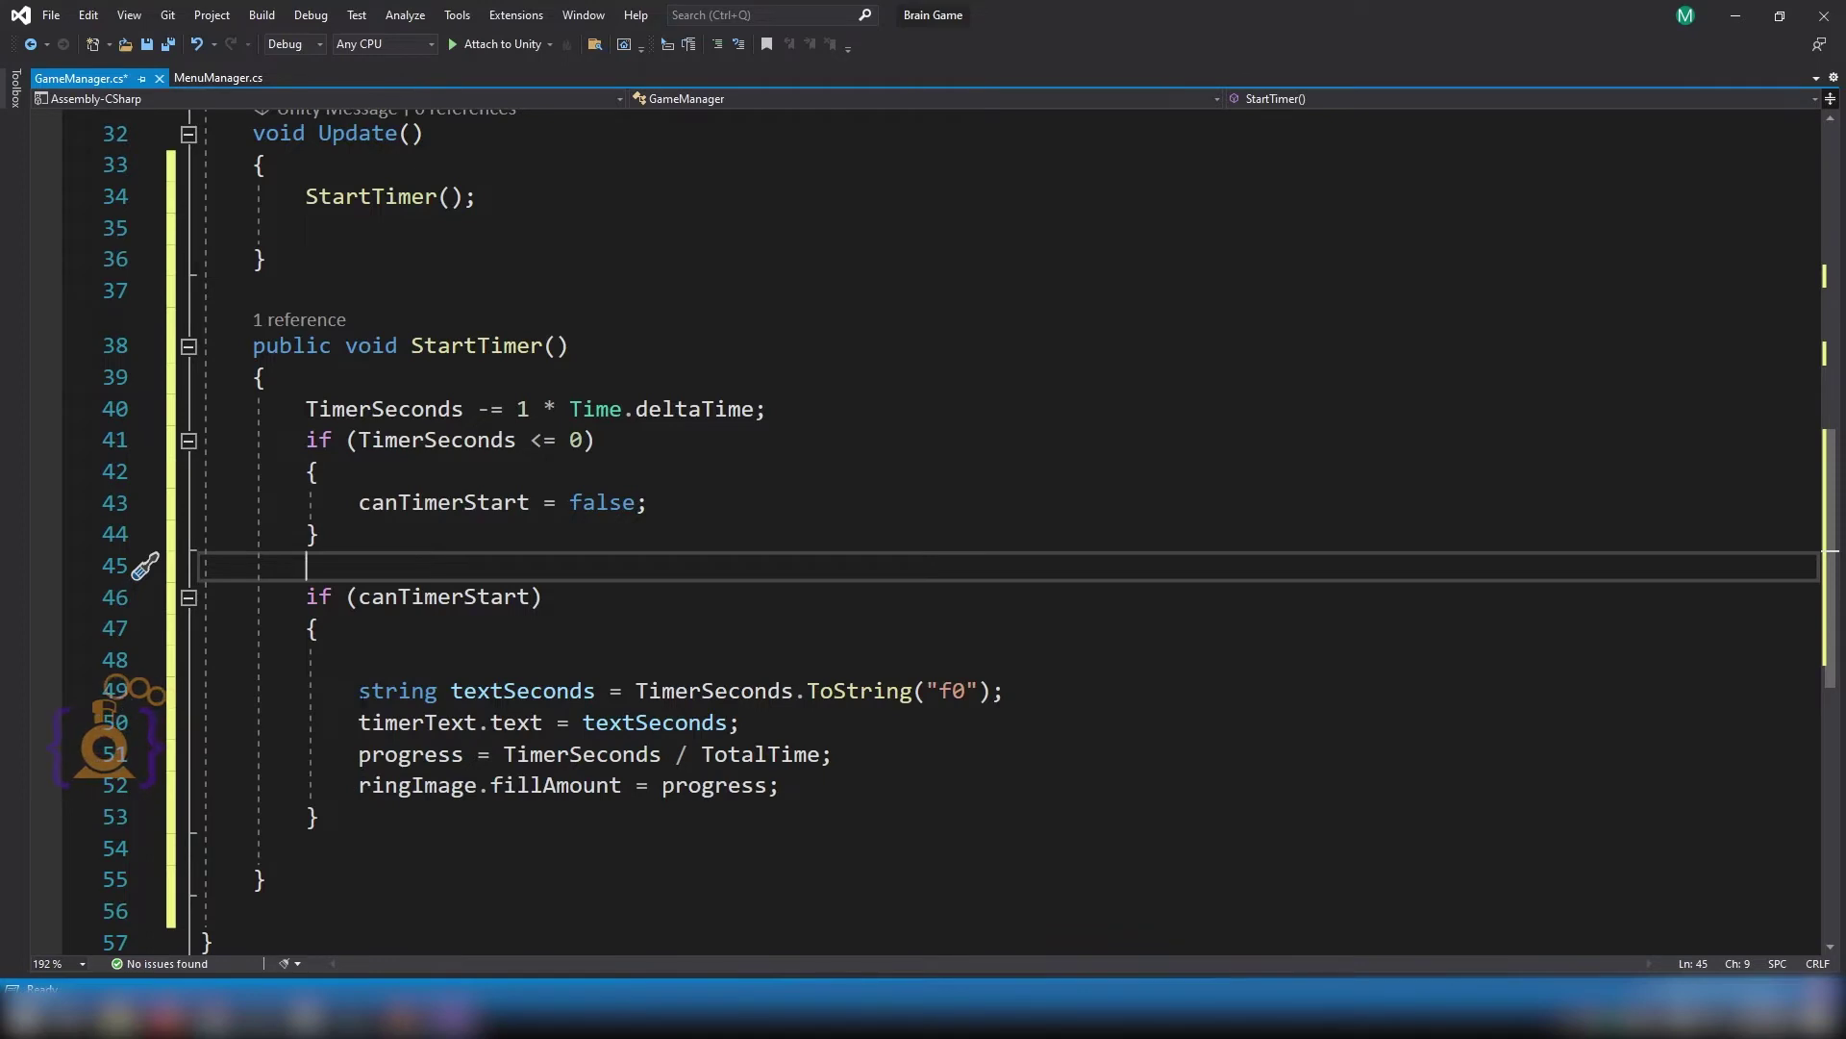
key("ctrl+s")
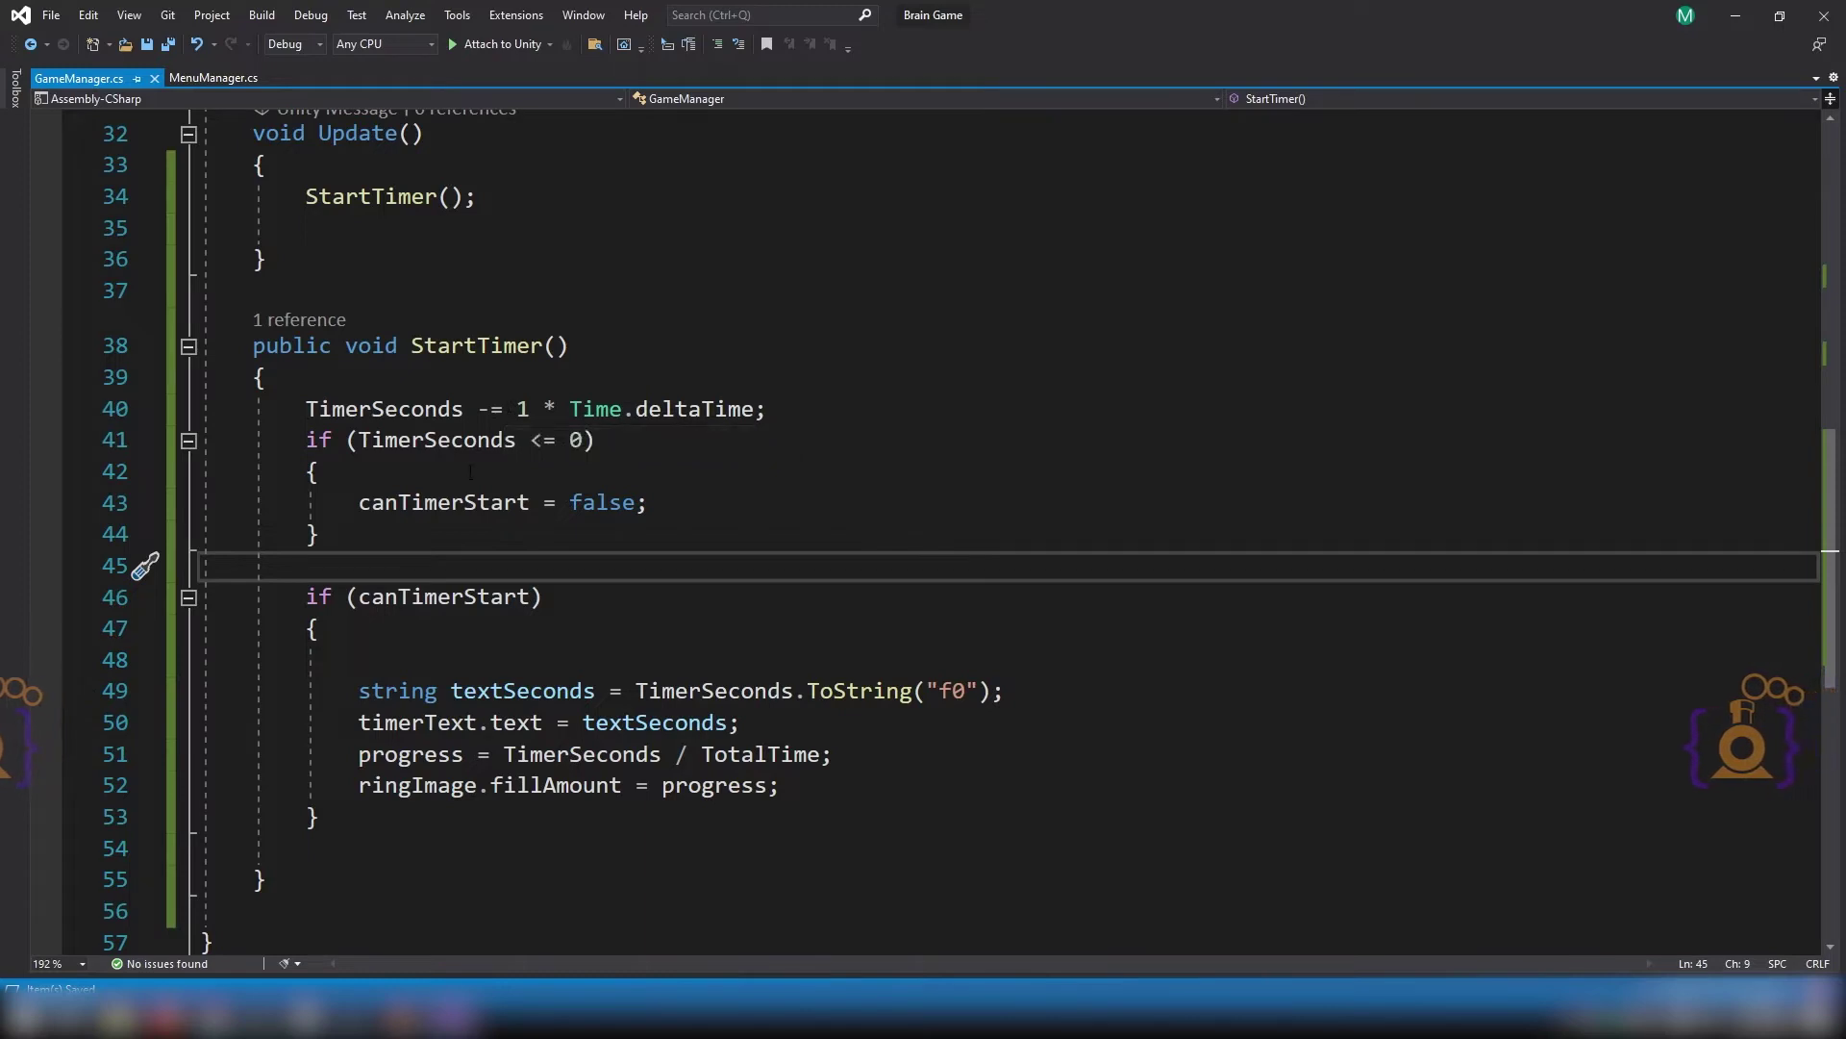
Check the canTimerStart usages, delete the empty line inside the if block, and save.
double_click(428, 502)
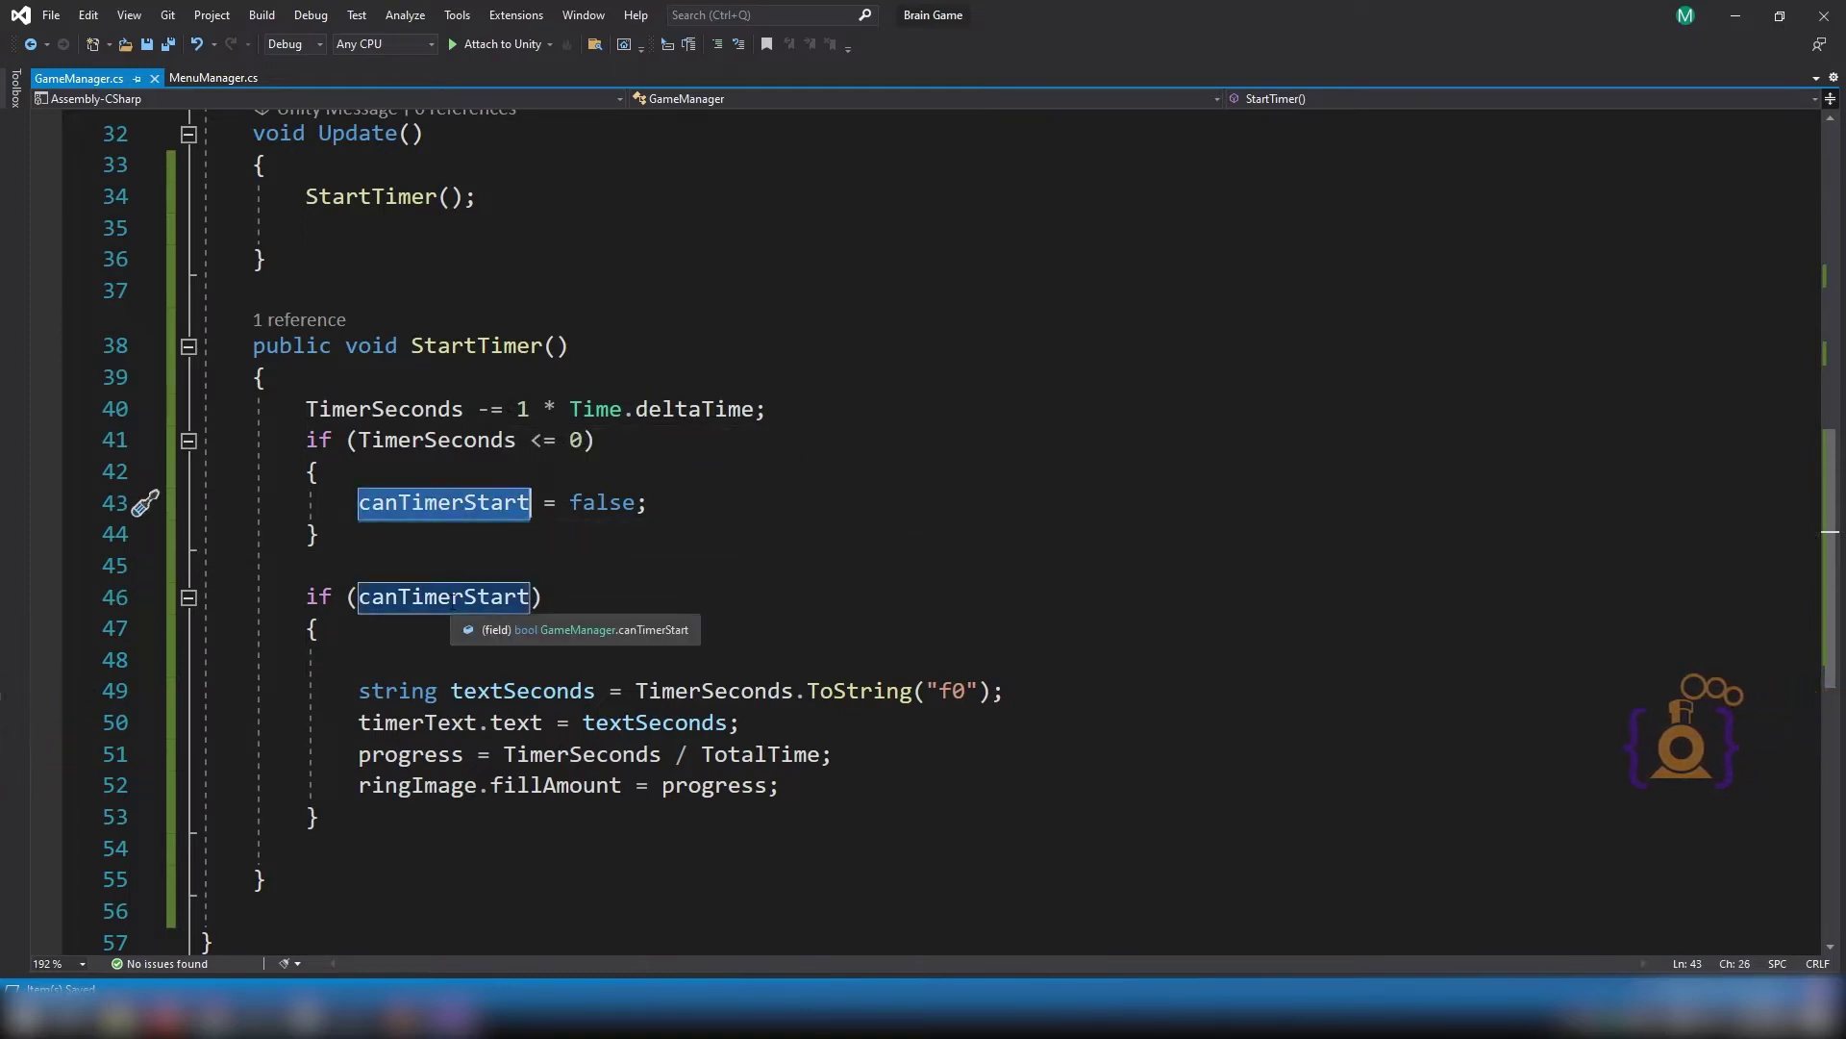
double_click(454, 598)
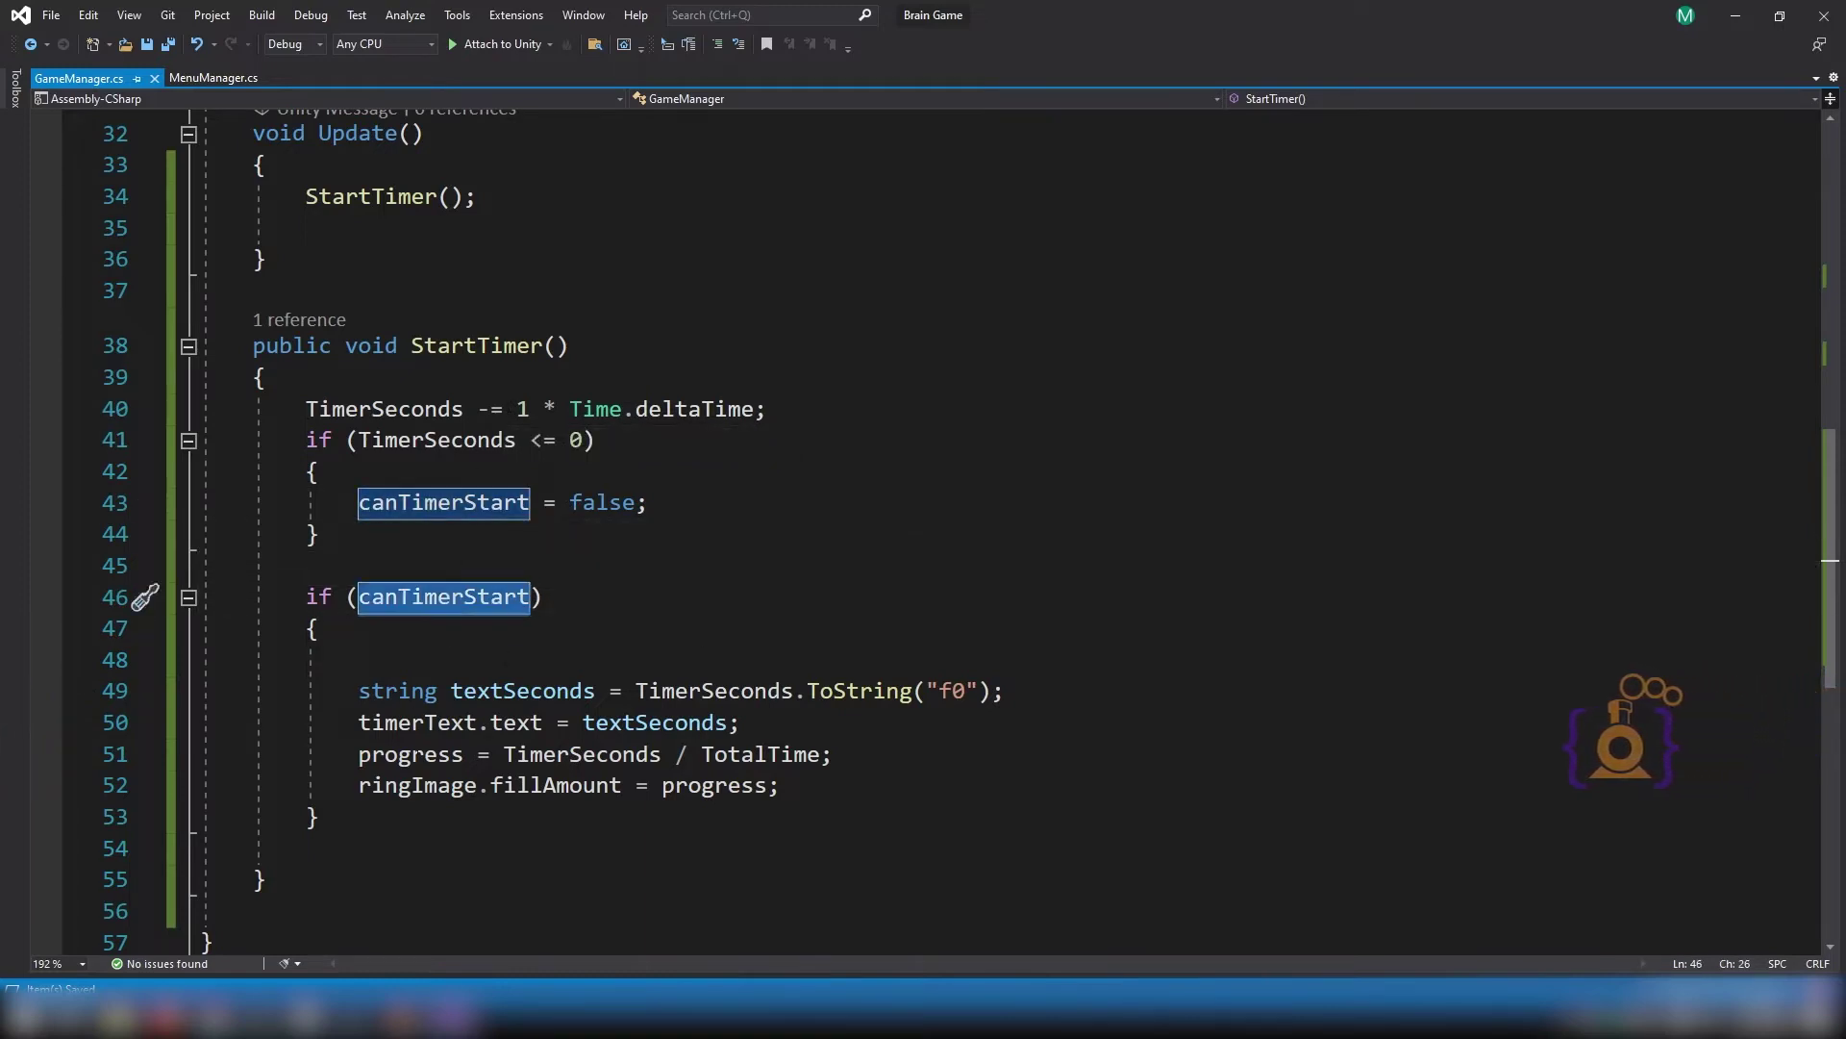
left_click(375, 628)
key("Delete")
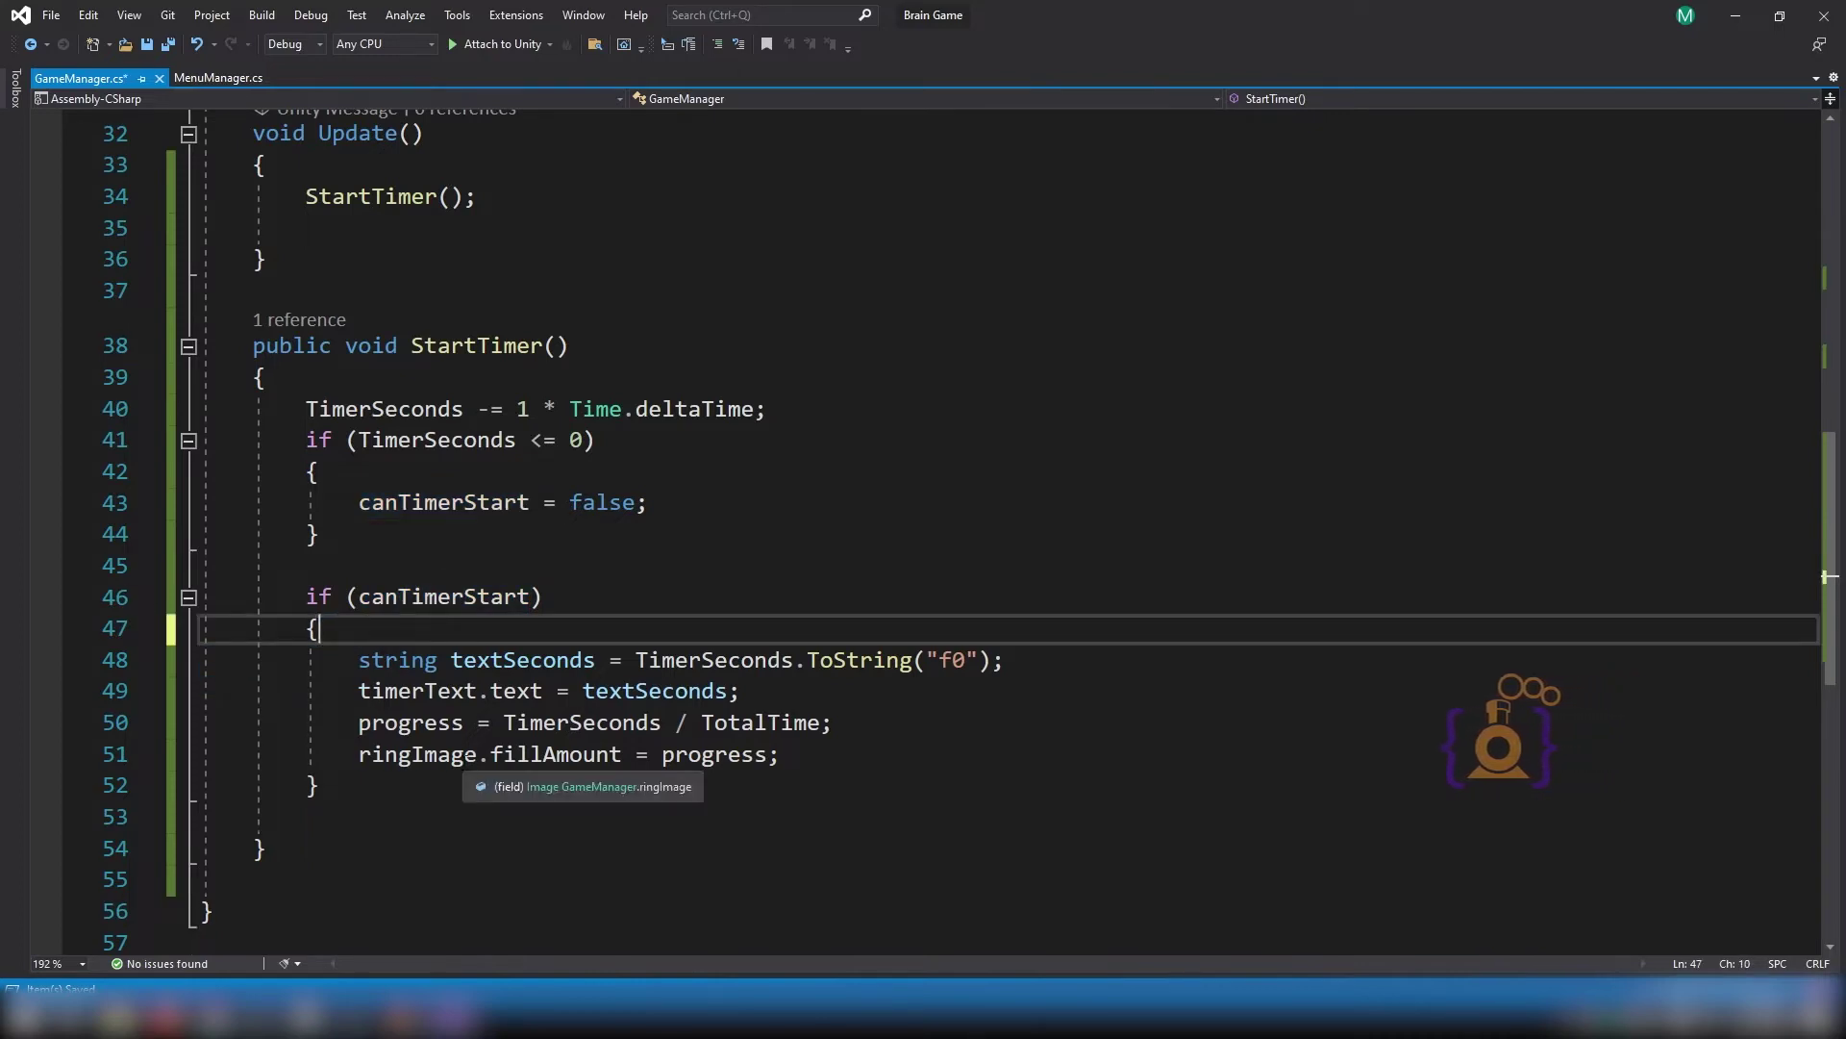
key("ctrl+s")
Play-test the scene in Unity, watch the countdown stop at 0, check the Console, then exit play mode.
mouse_move(353, 1017)
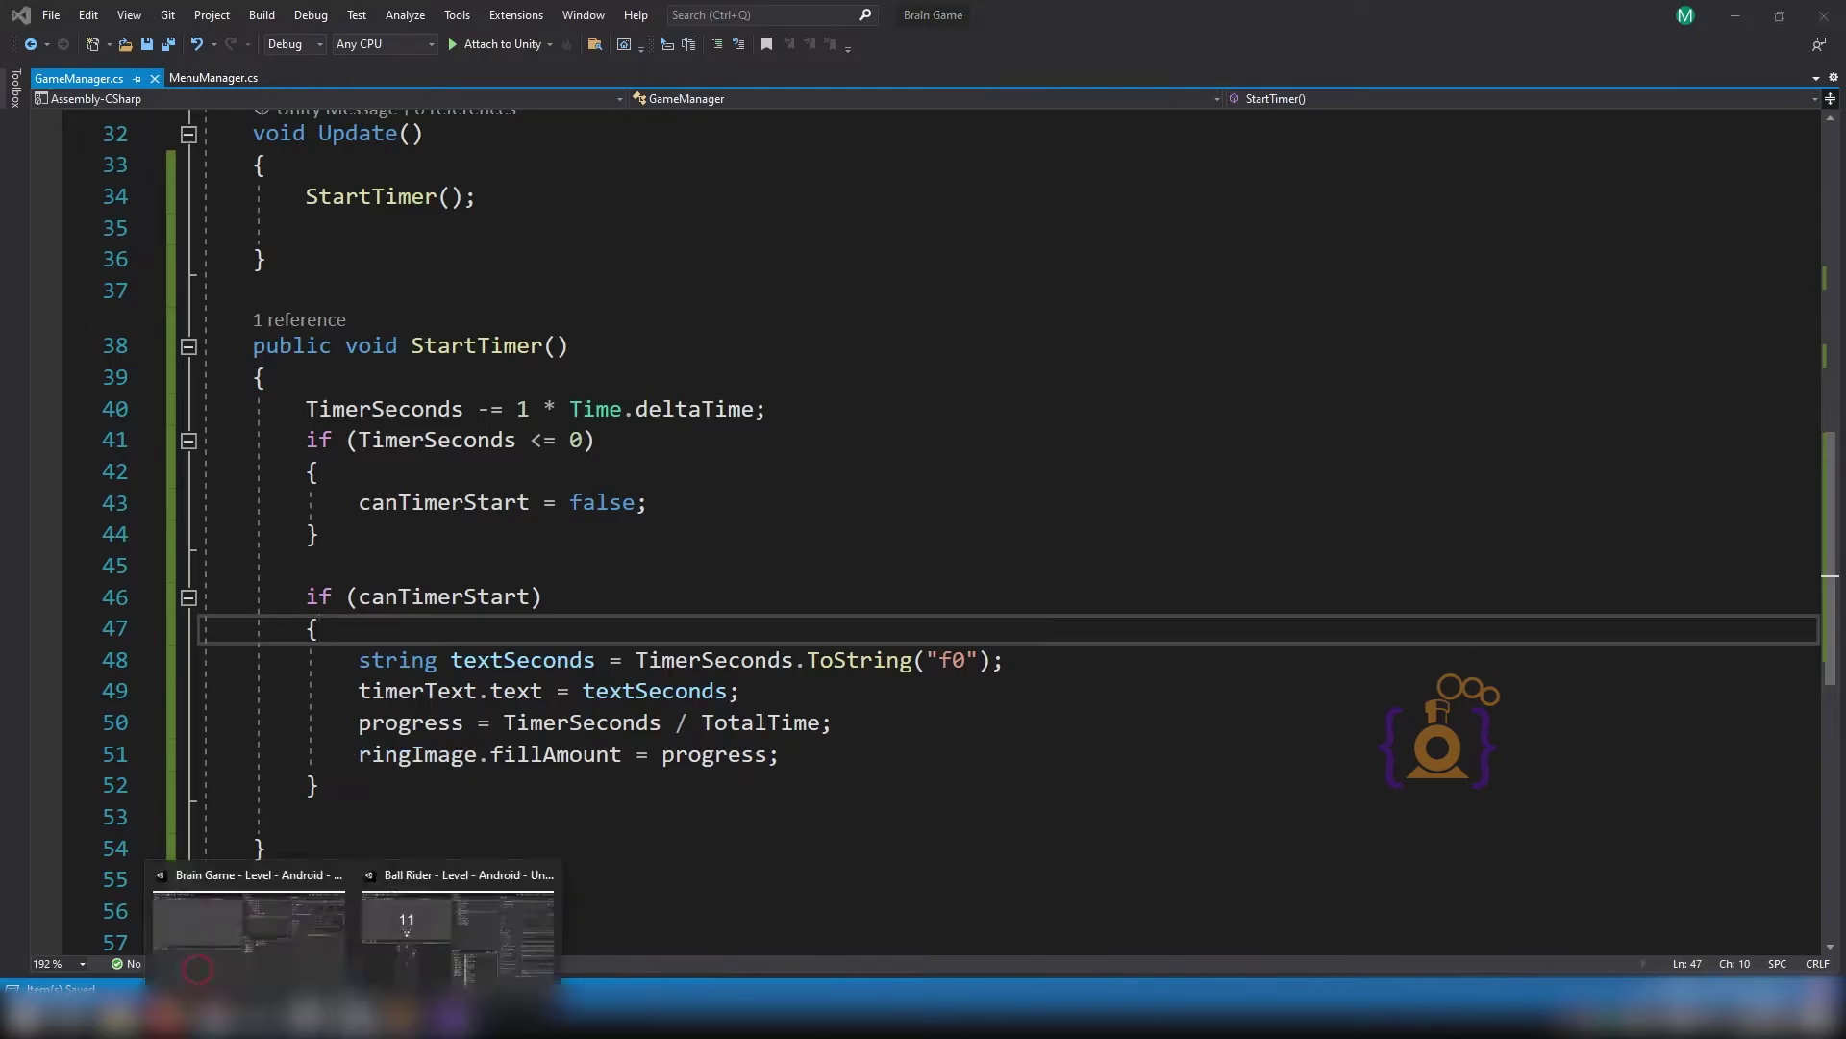
left_click(293, 937)
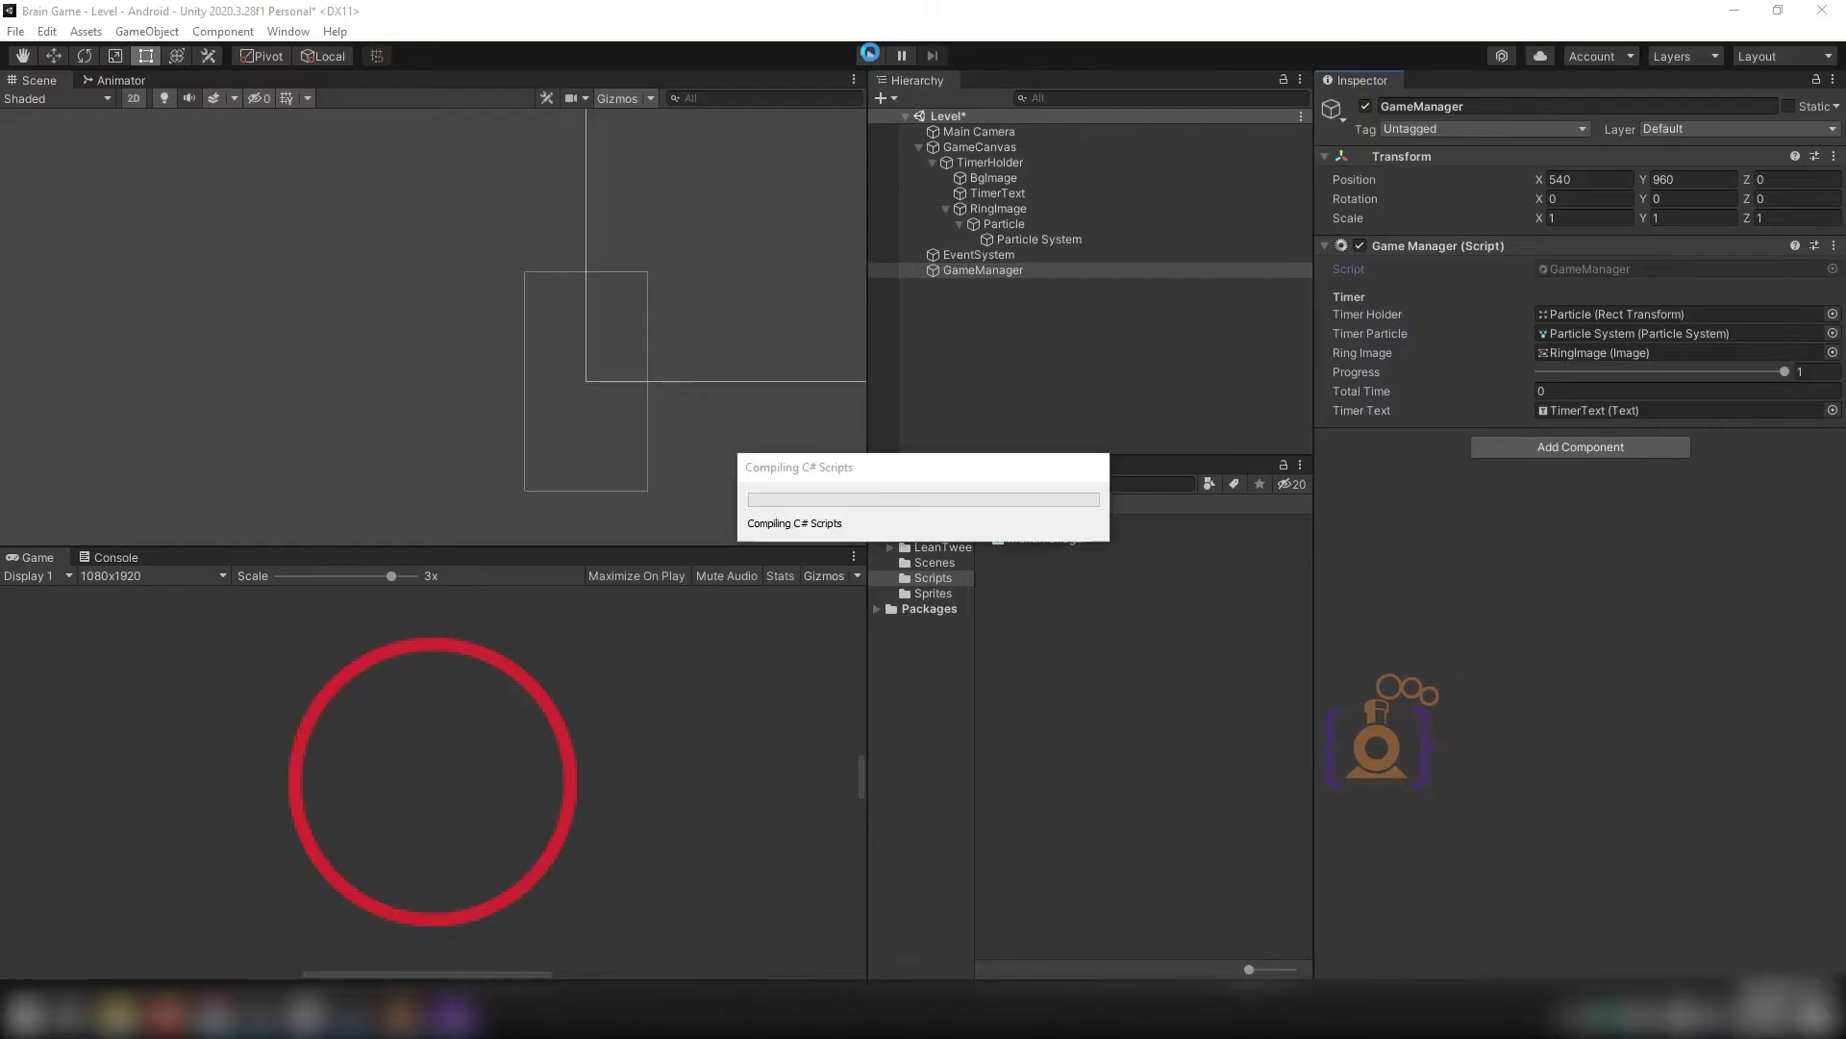
left_click(869, 55)
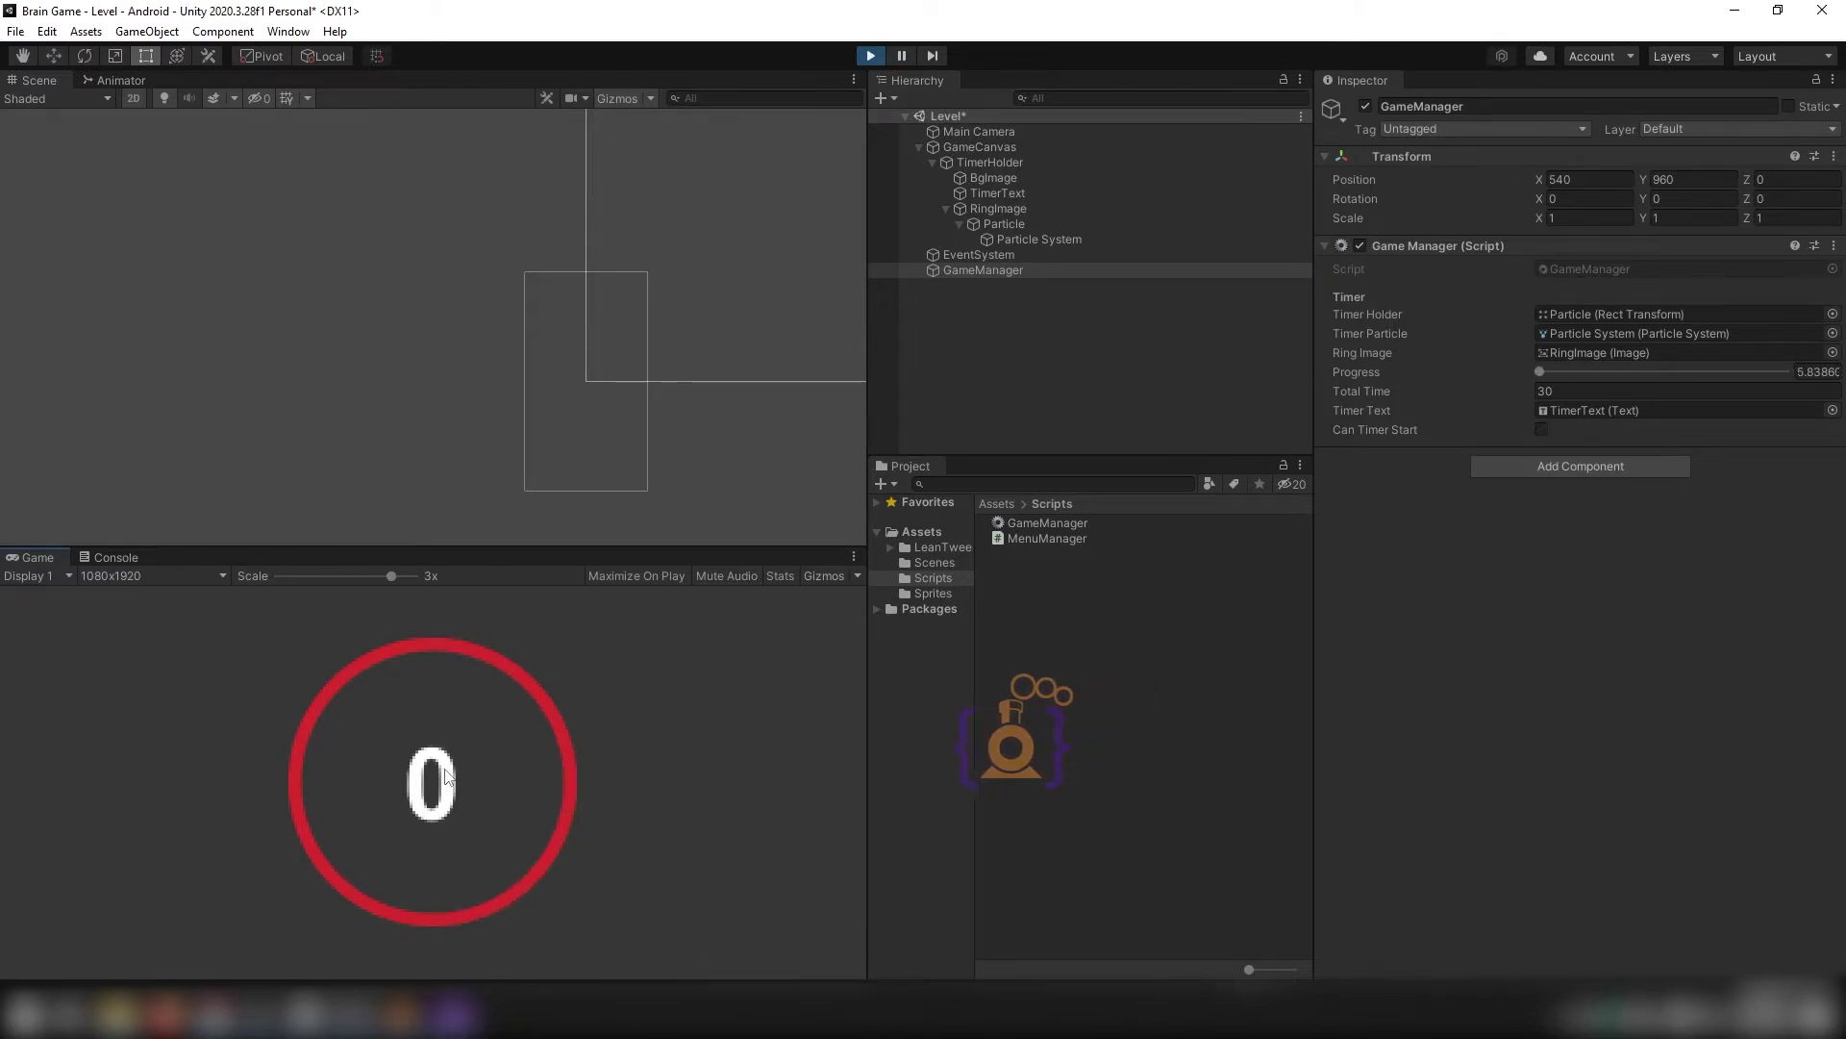
left_click(111, 558)
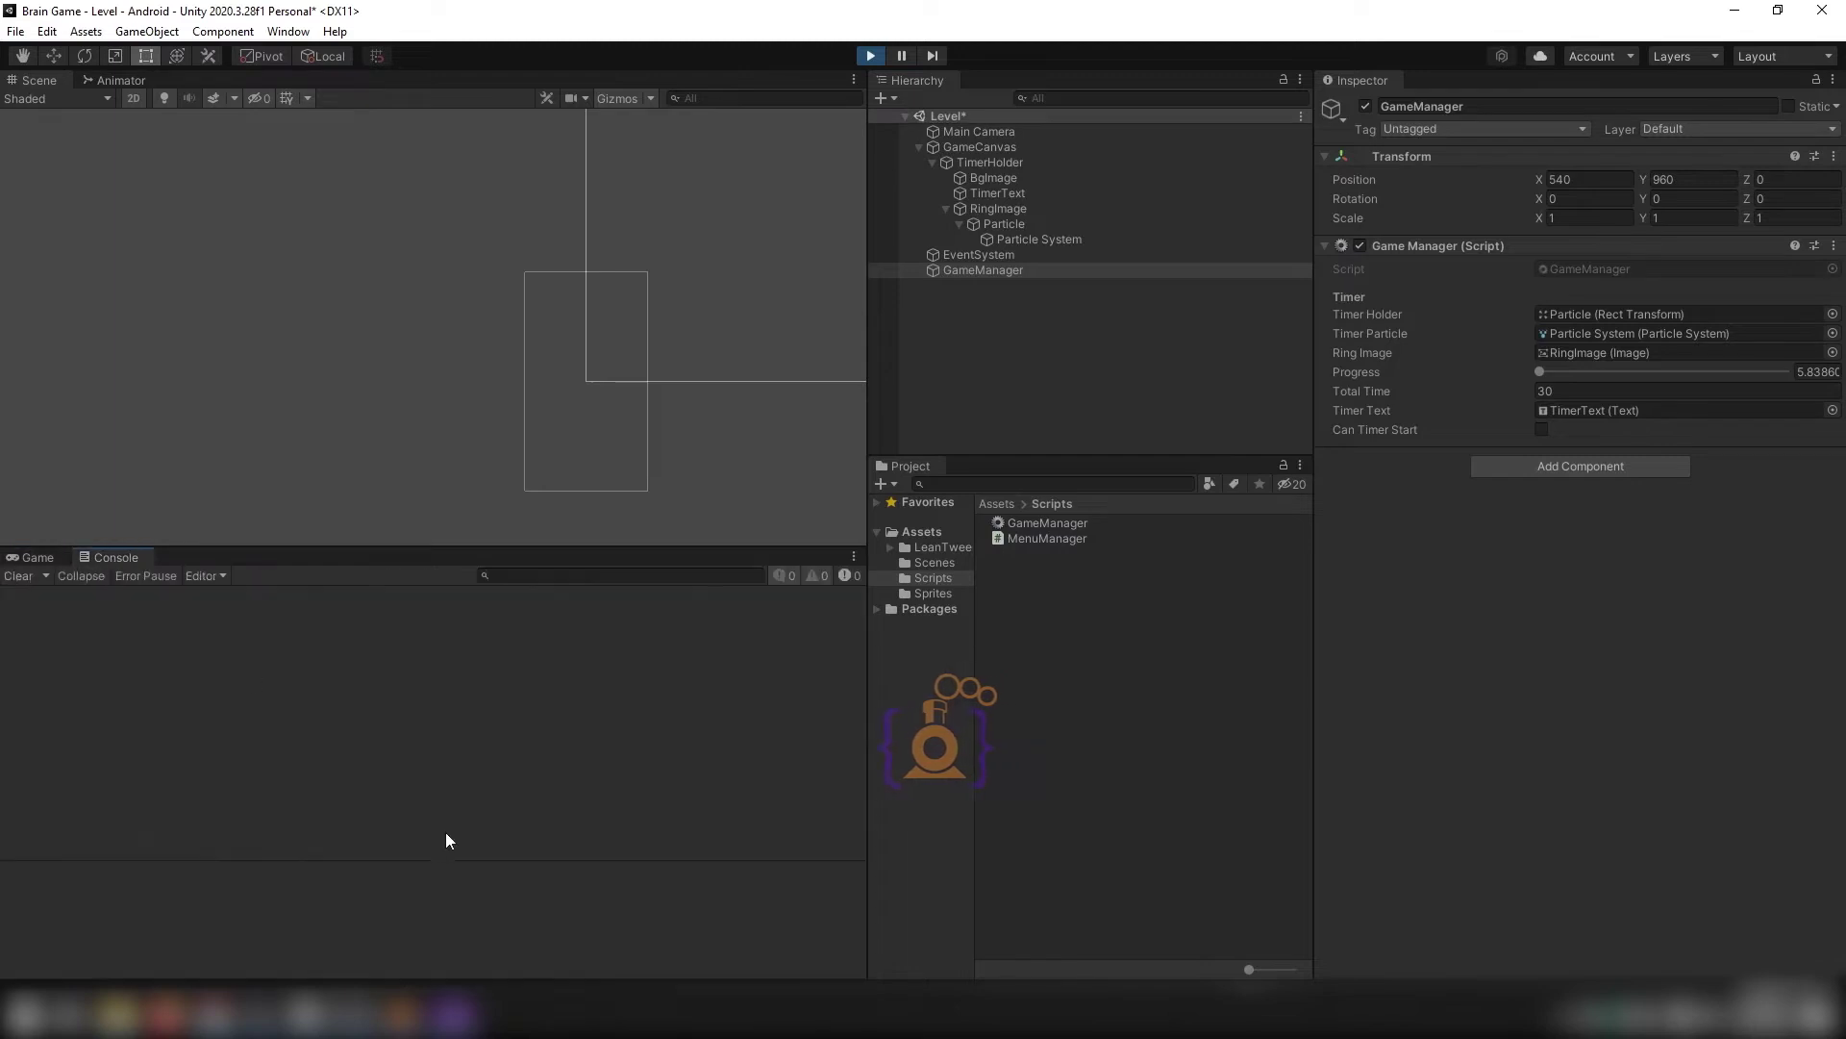
left_click(871, 58)
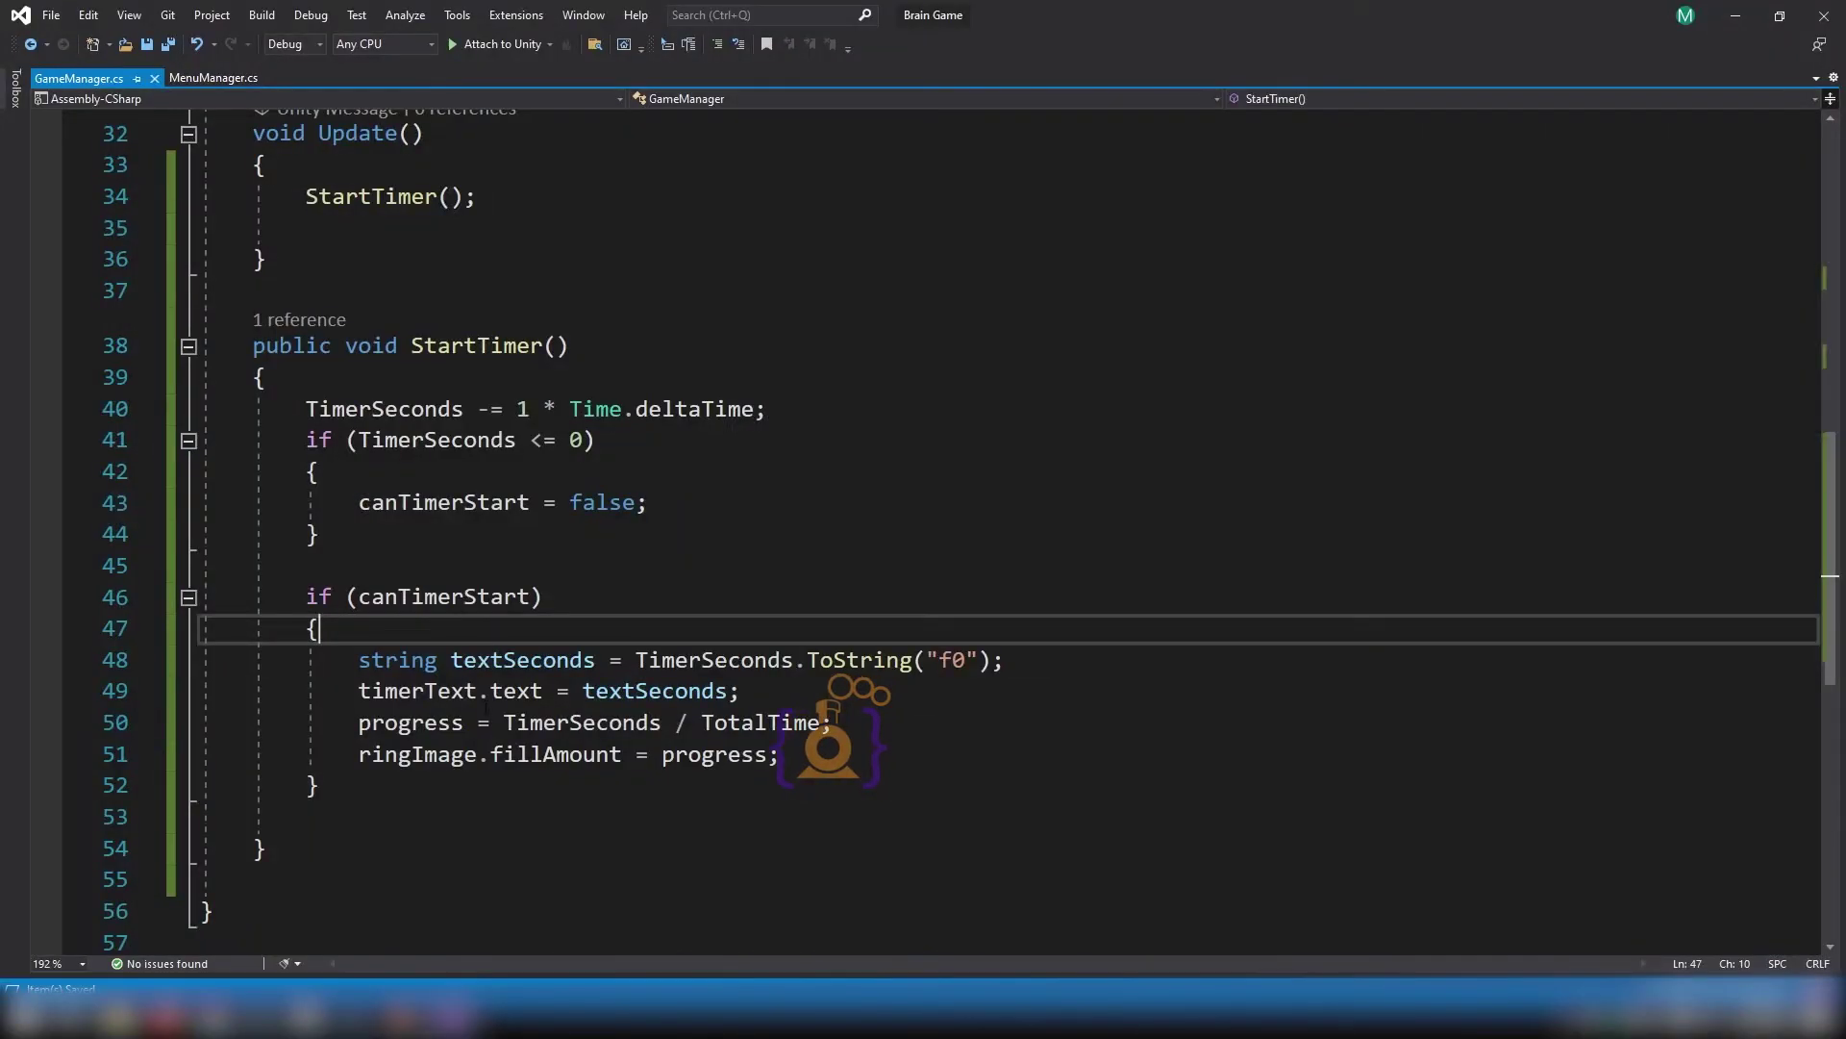
Insert Debug.Log("time out"); as the first line of the TimerSeconds <= 0 block and save.
left_click(489, 475)
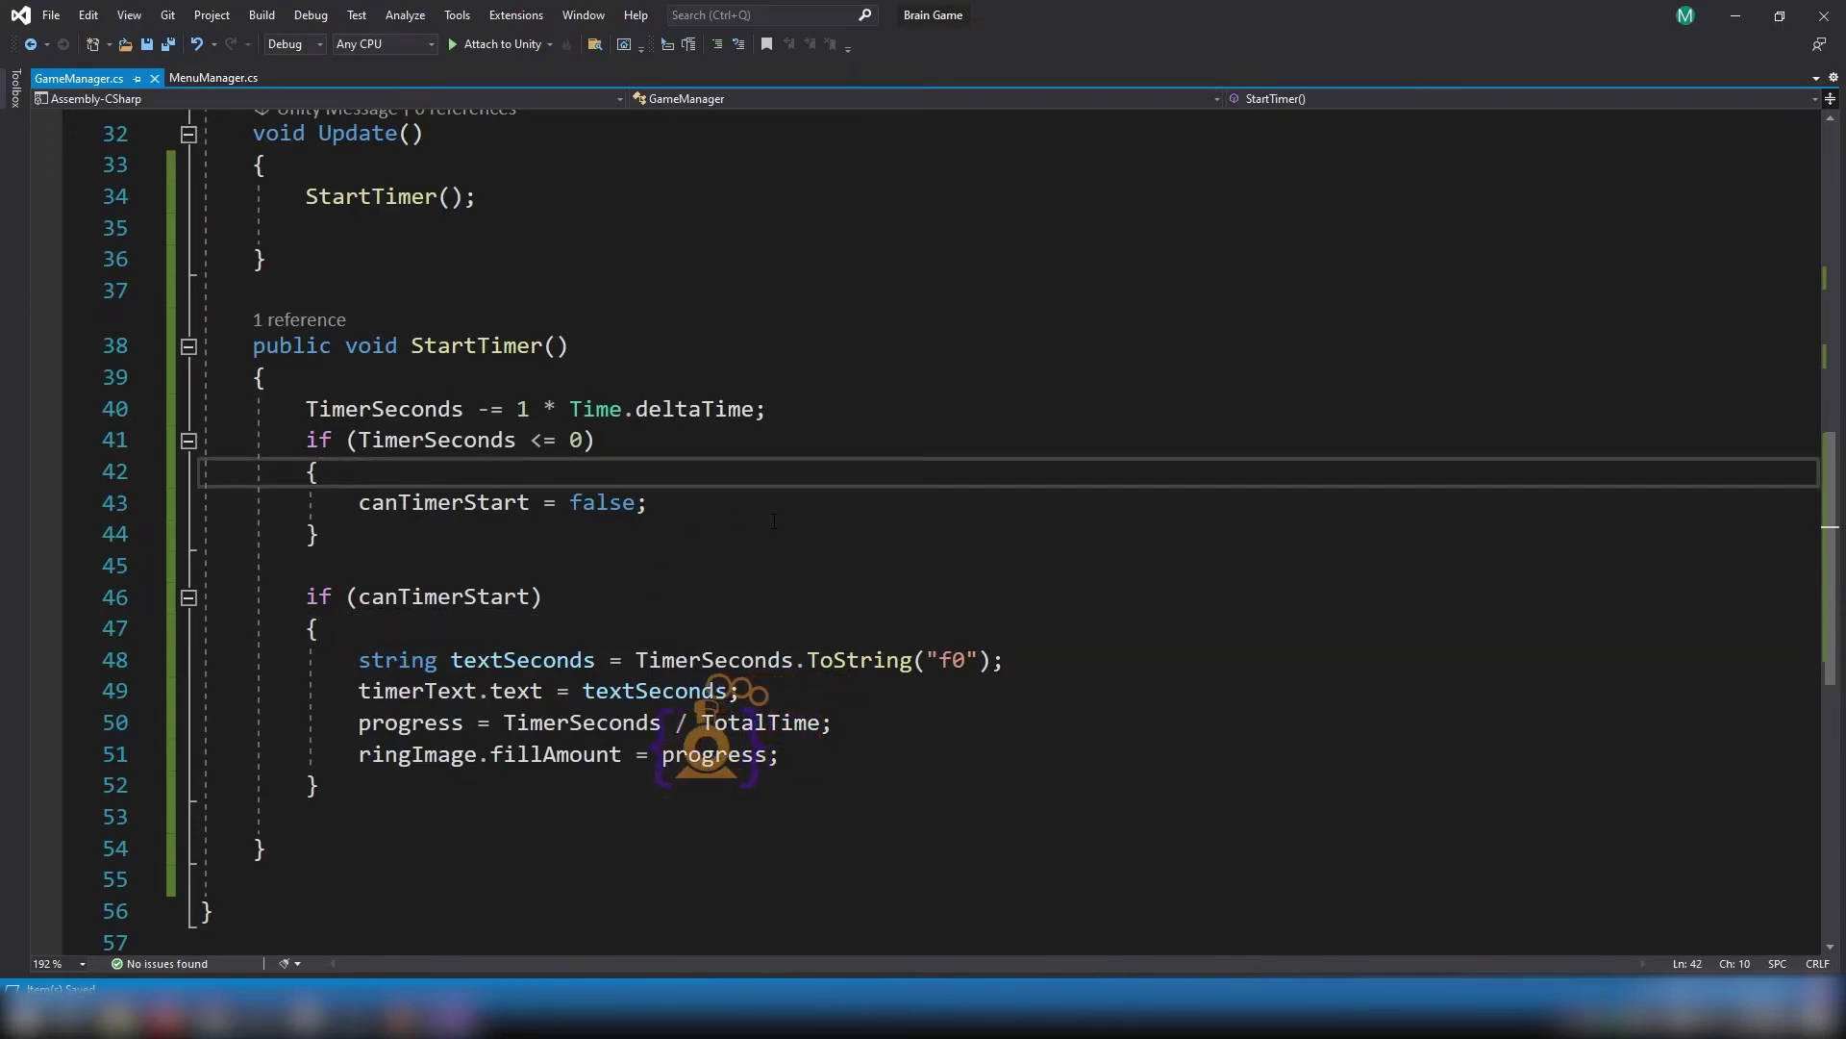
key("Return")
type("Debug.")
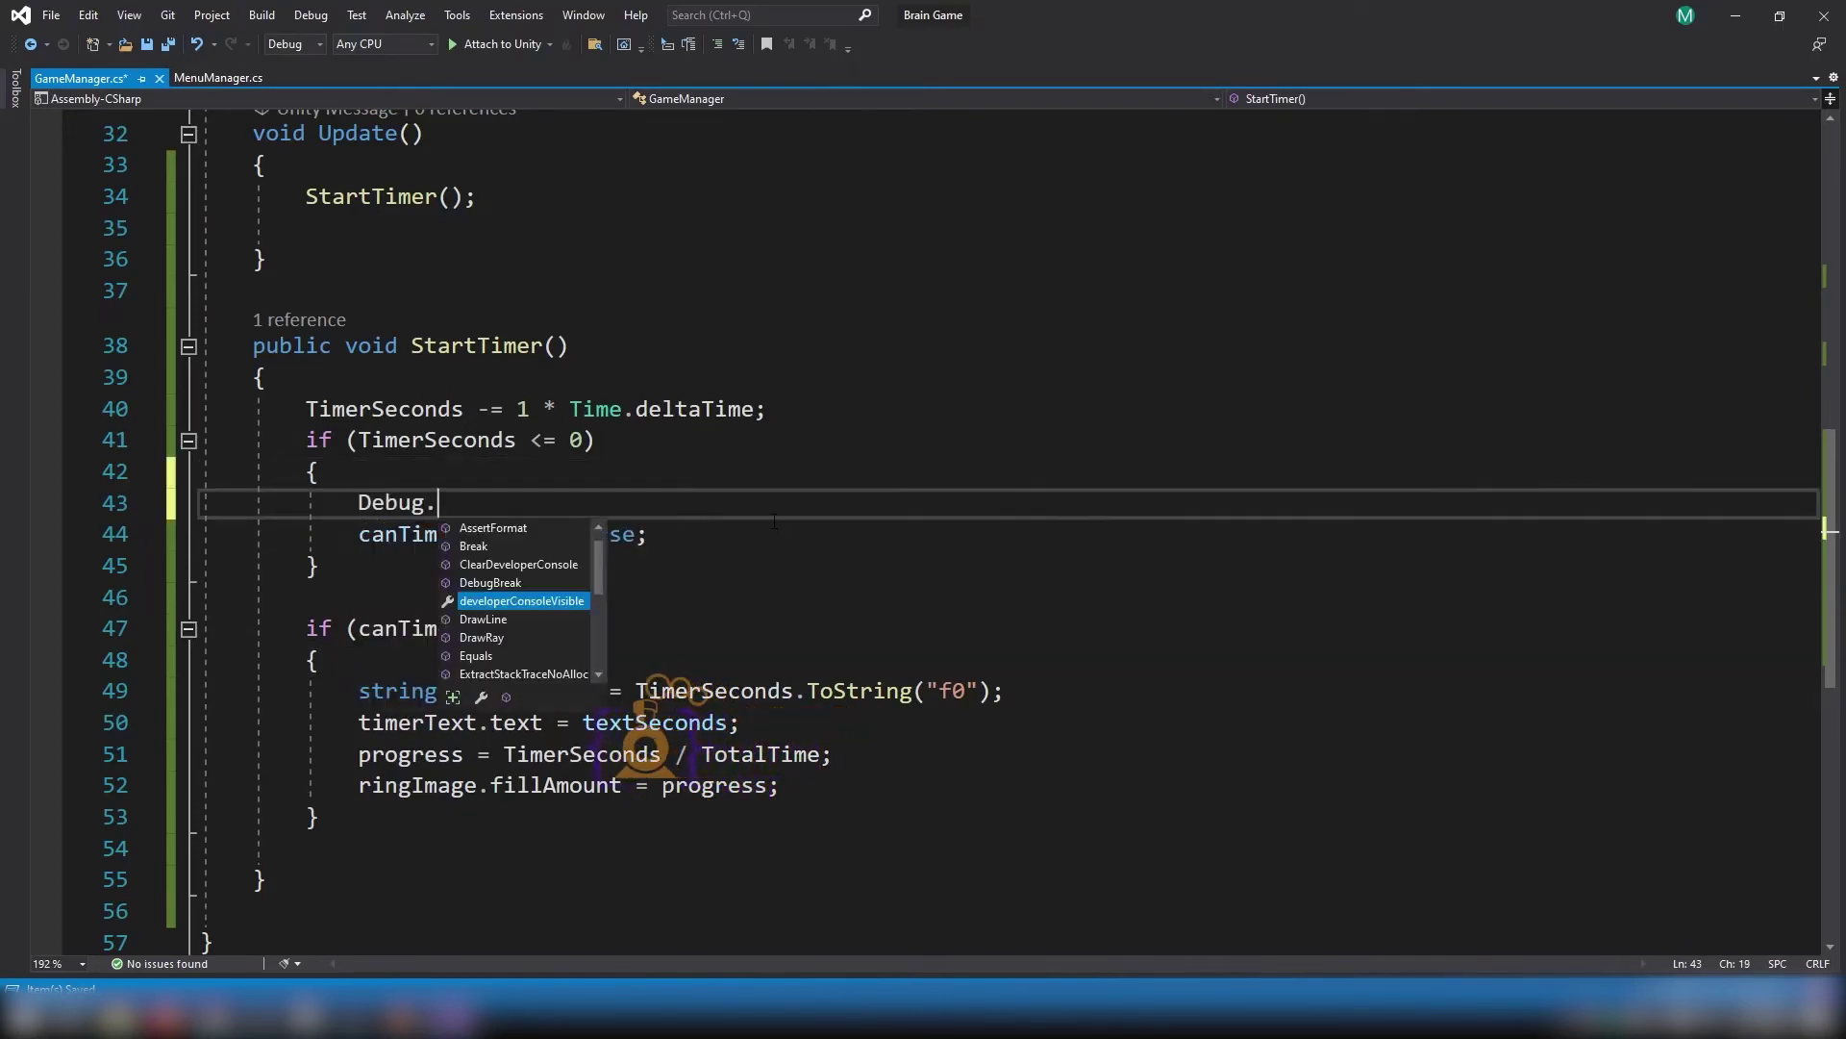
type("lo")
key("Tab")
type("(\"")
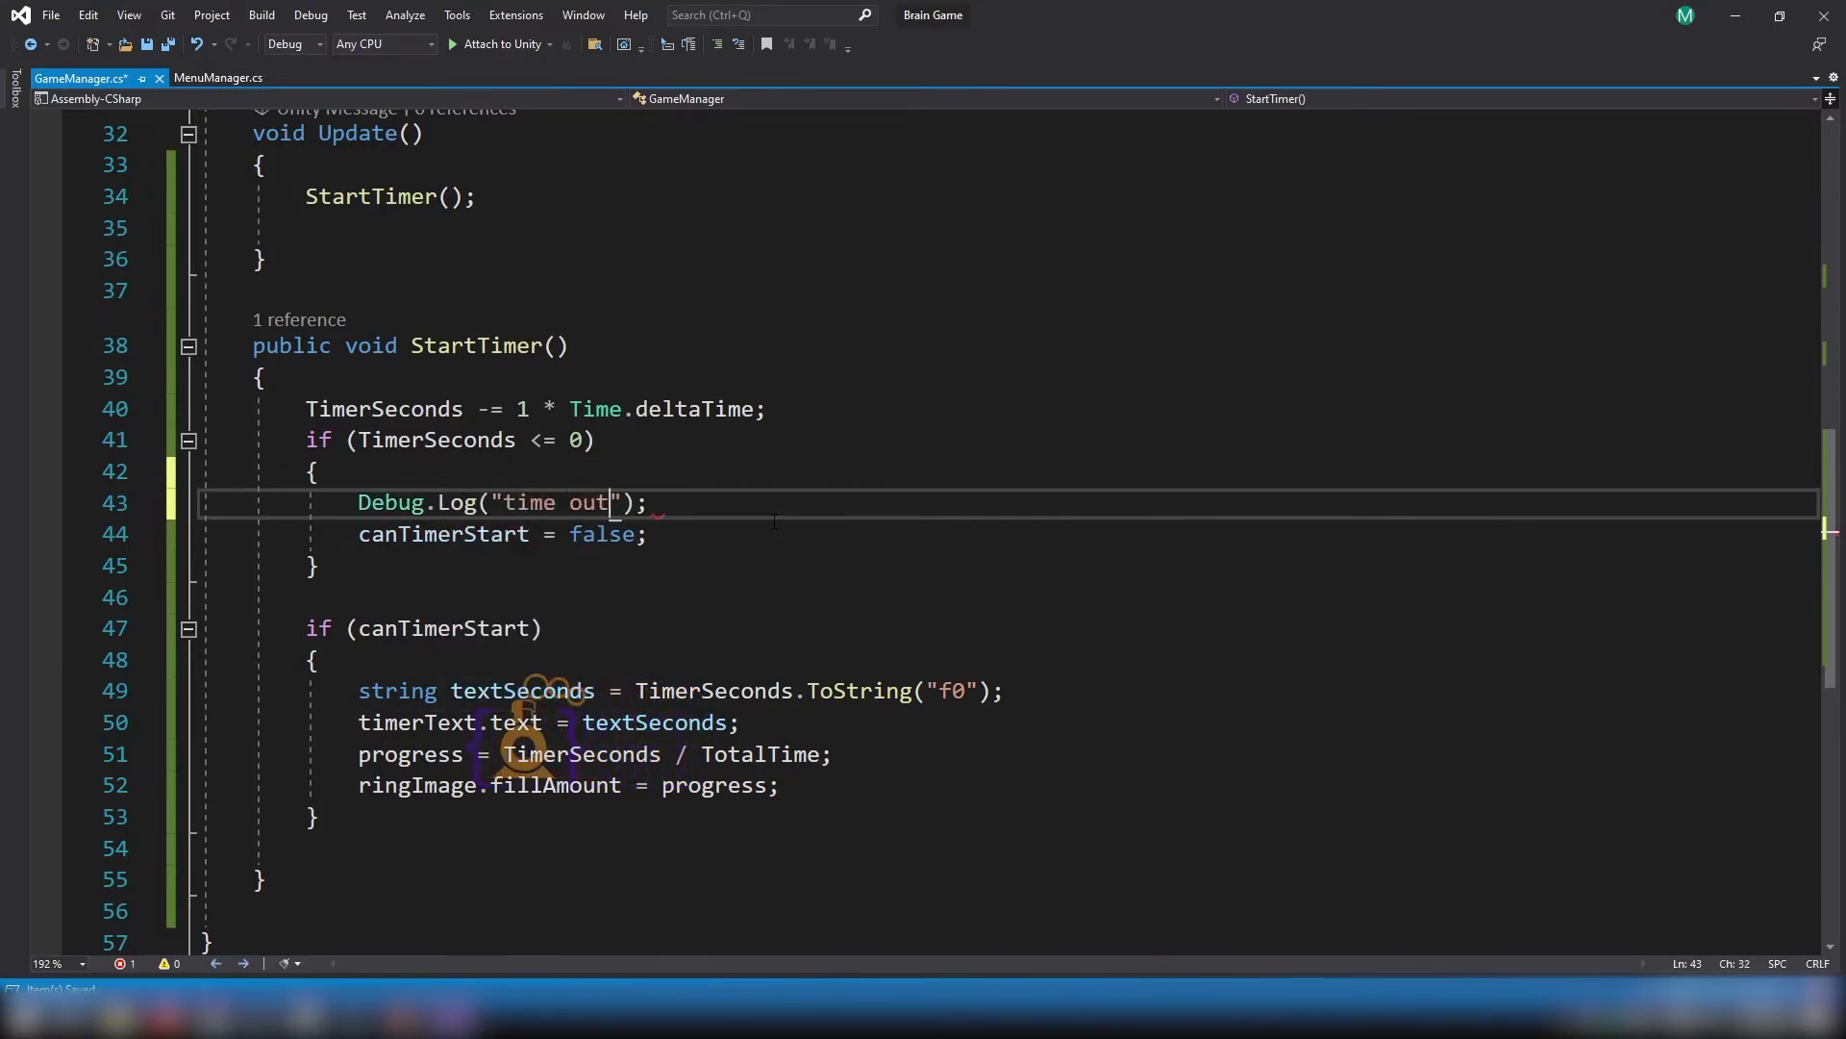
key("ctrl+s")
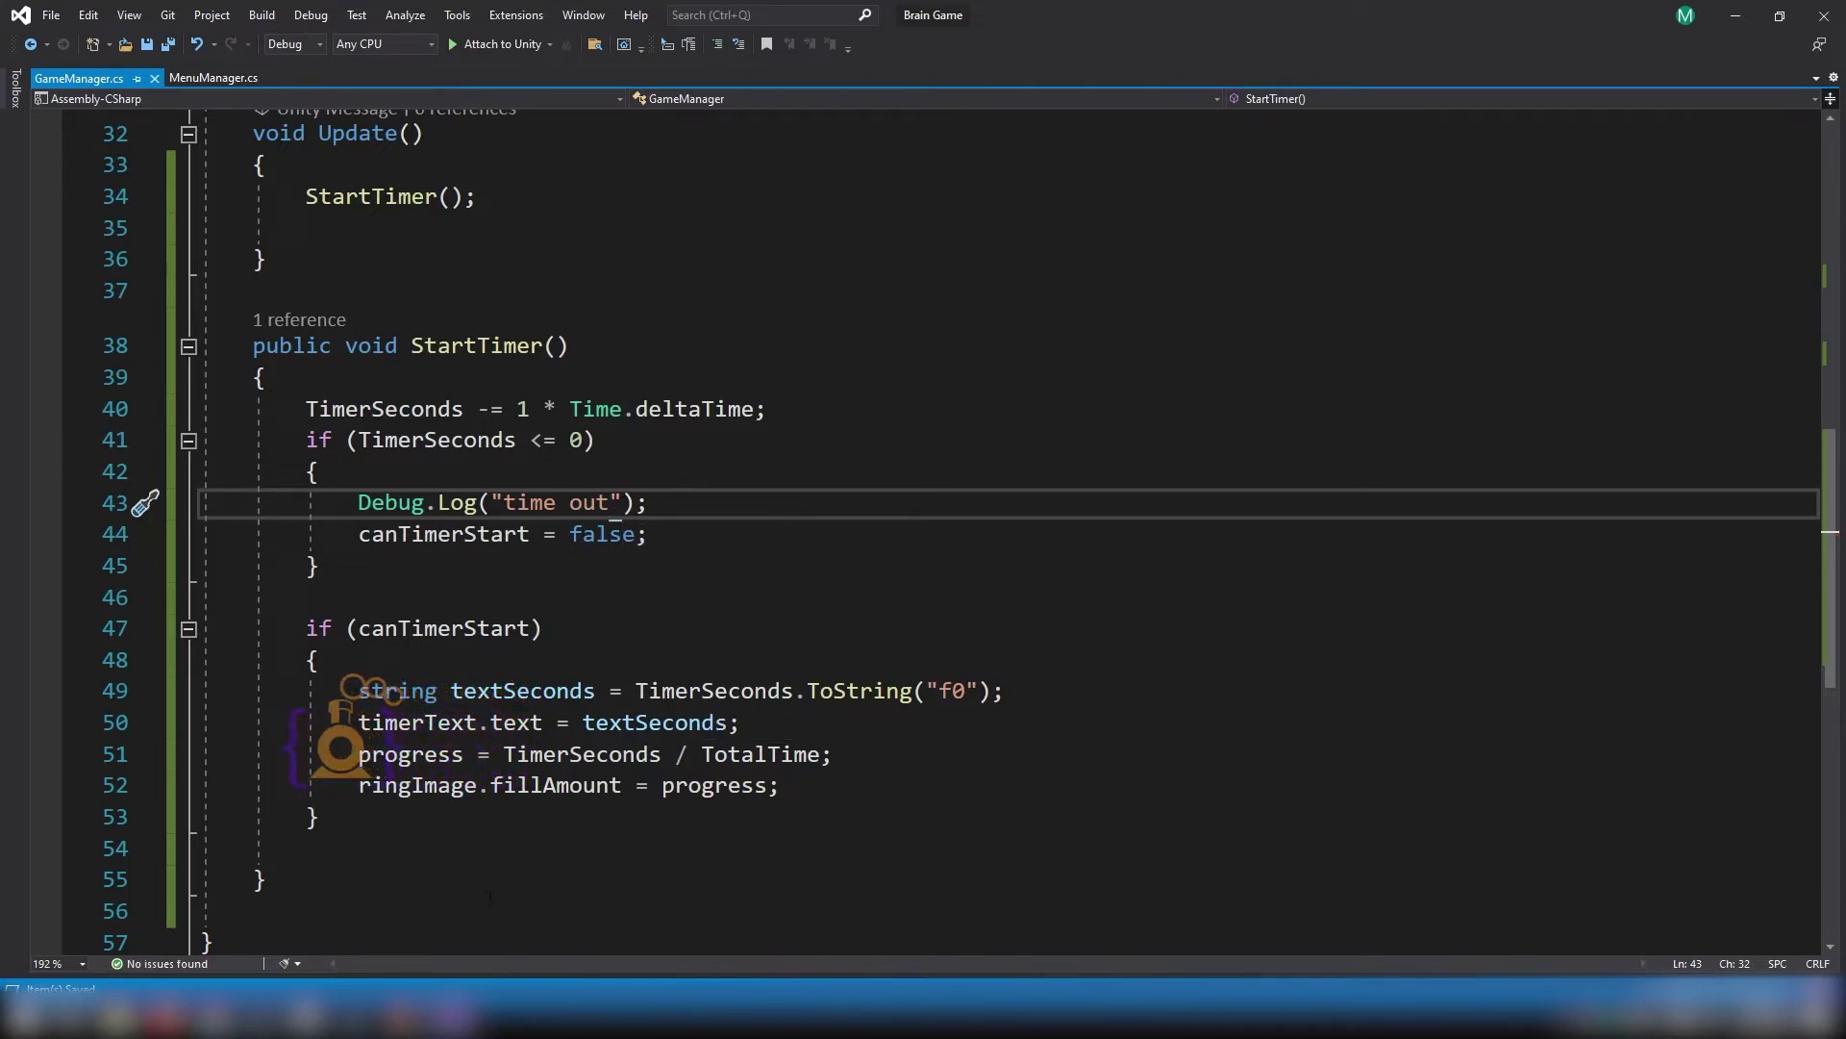
Play-test again in Unity, check the time-out messages in the Console, stop play and clear the Console.
mouse_move(351, 1012)
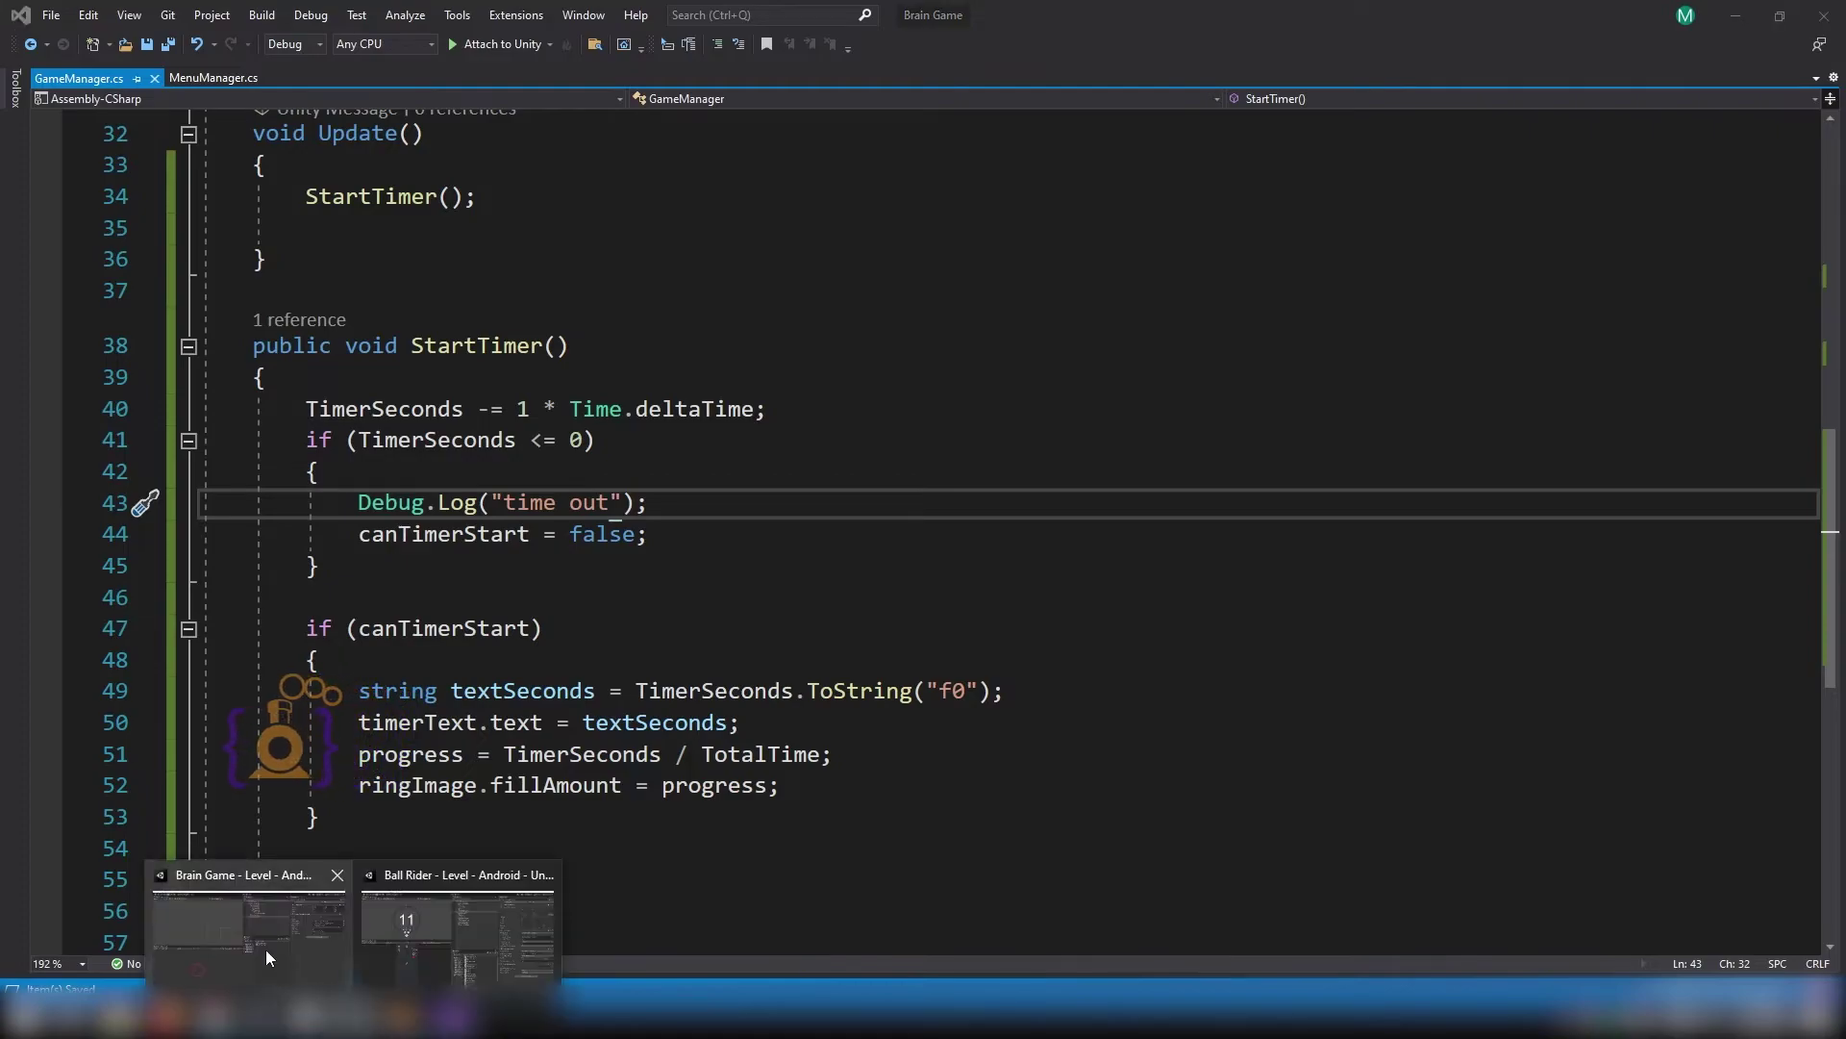
left_click(248, 928)
left_click(871, 55)
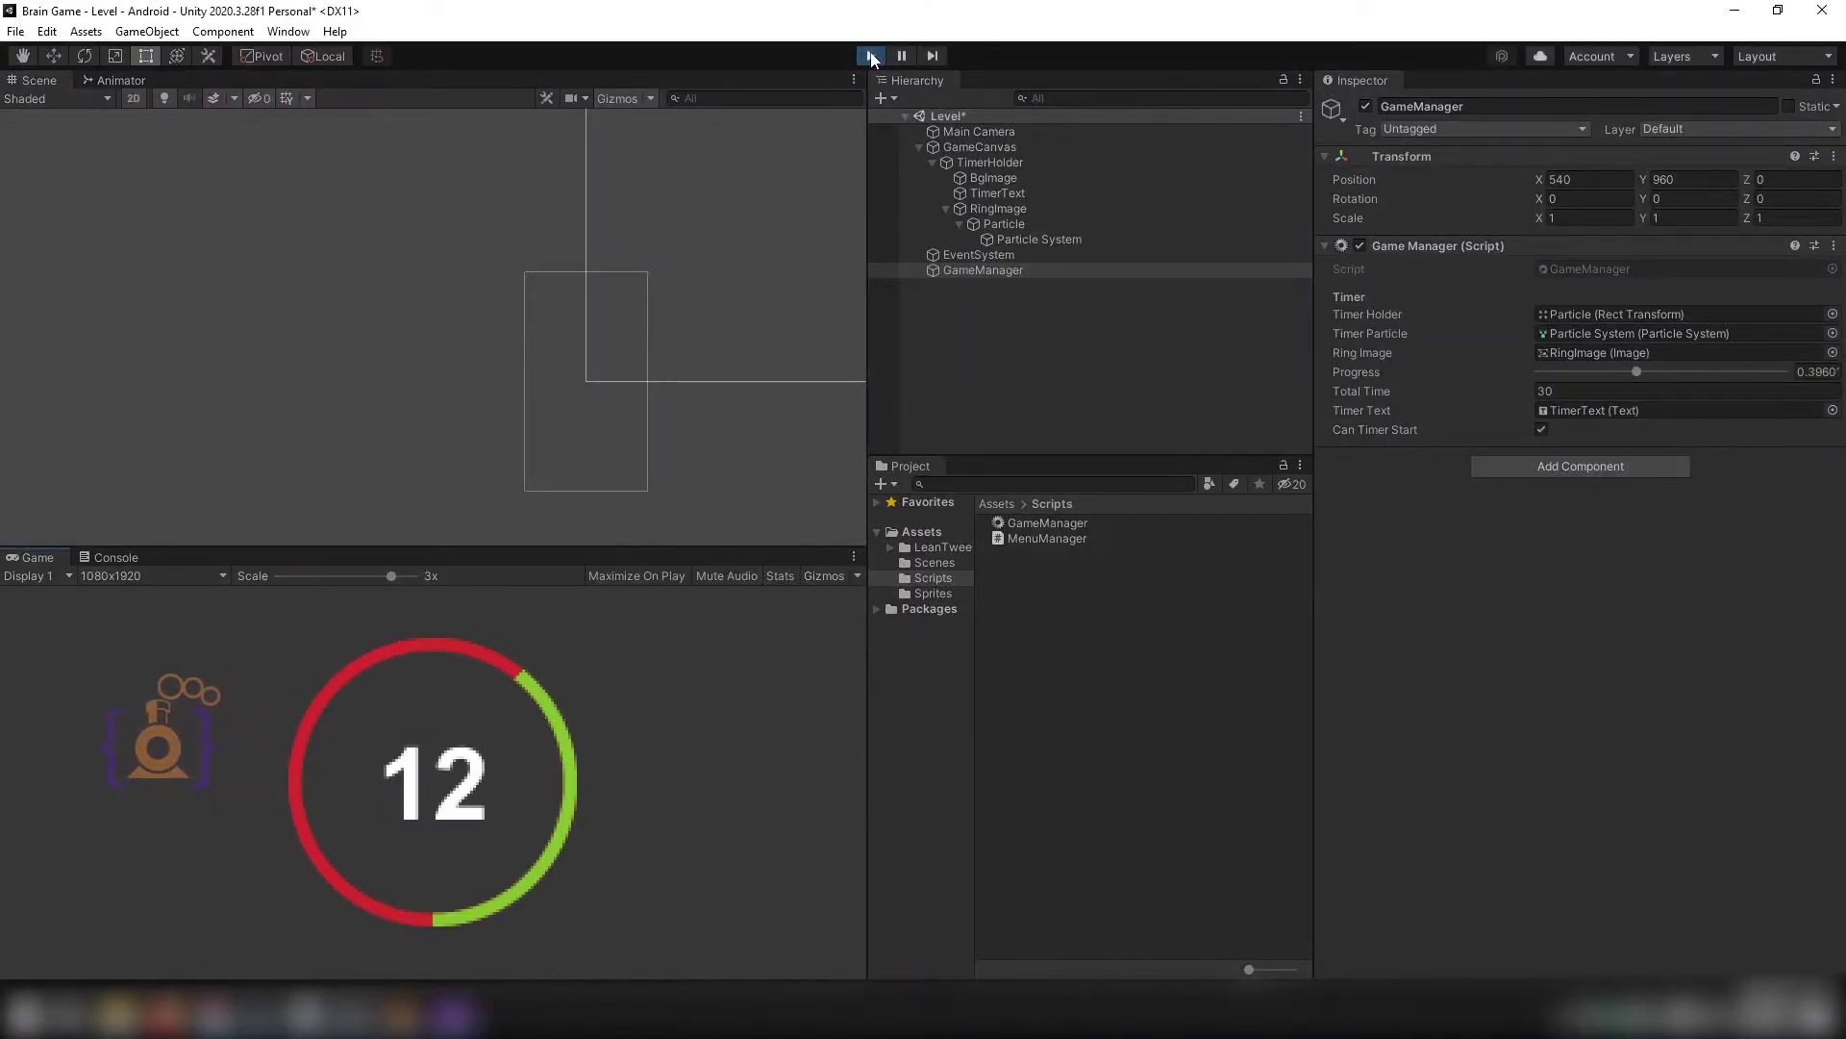
left_click(98, 560)
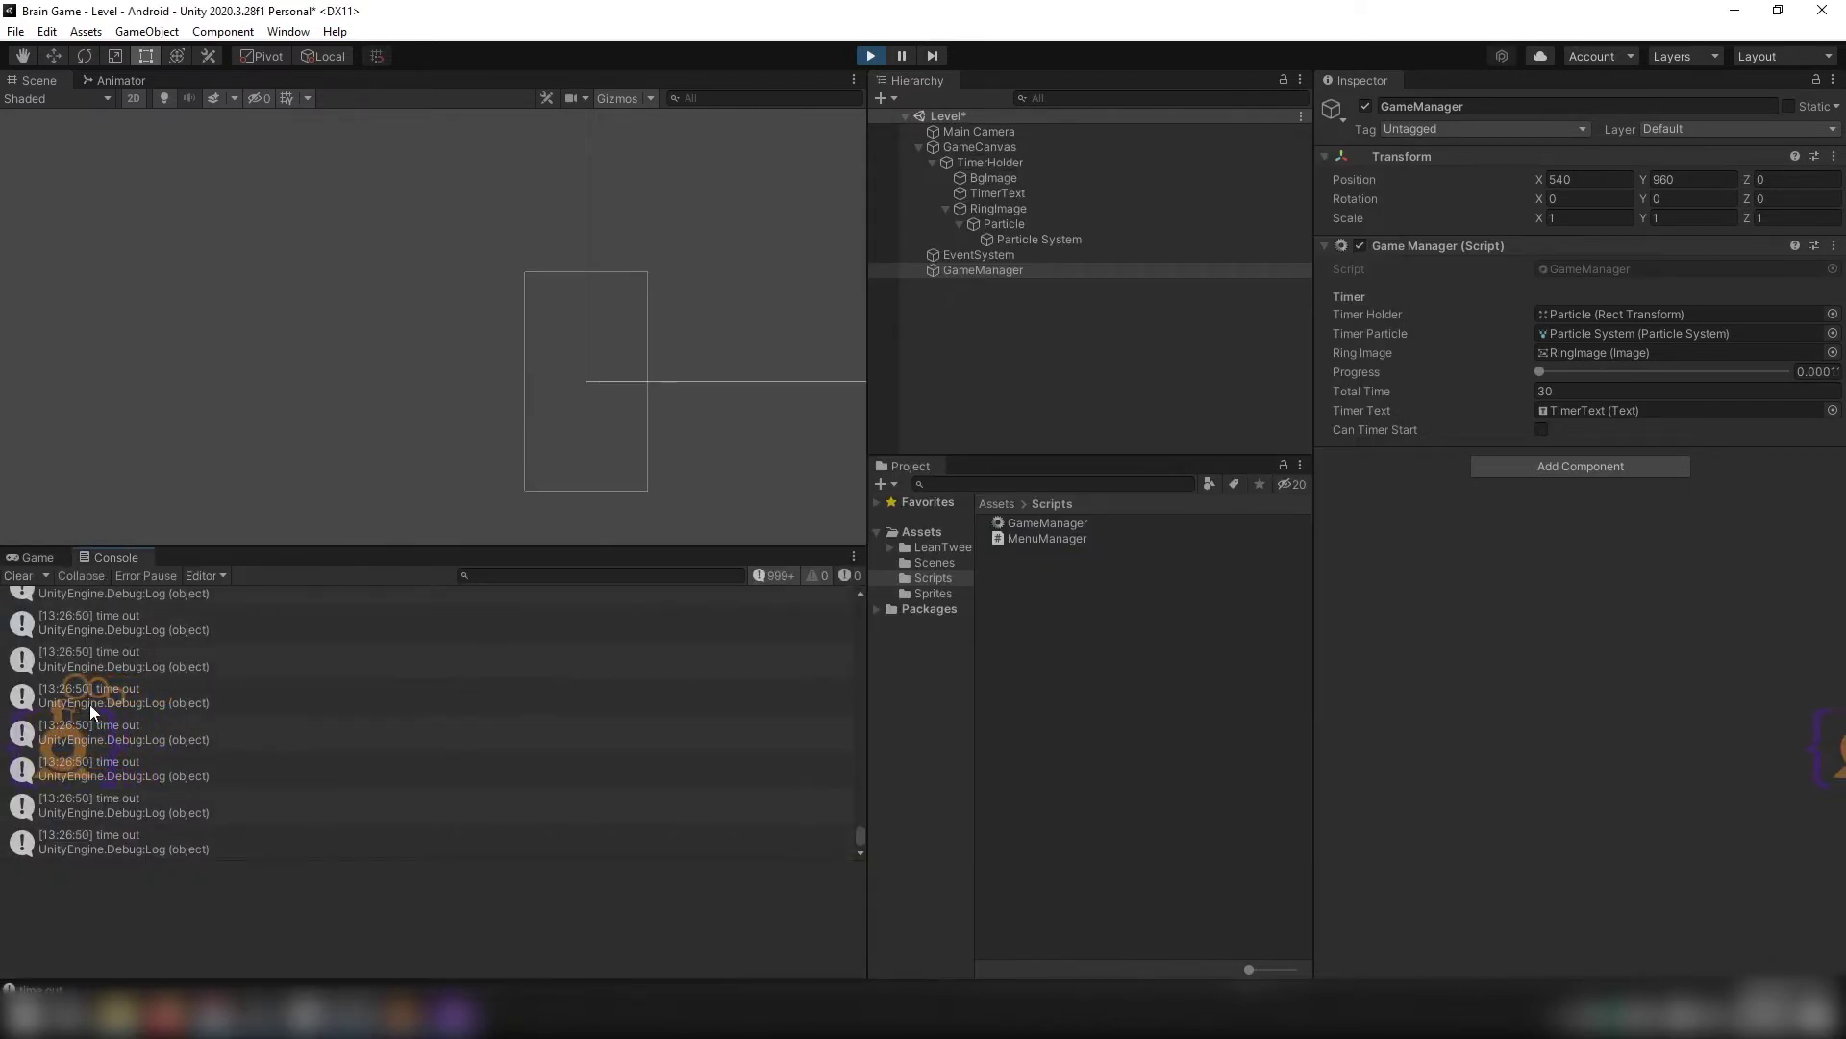
left_click(32, 556)
left_click(871, 54)
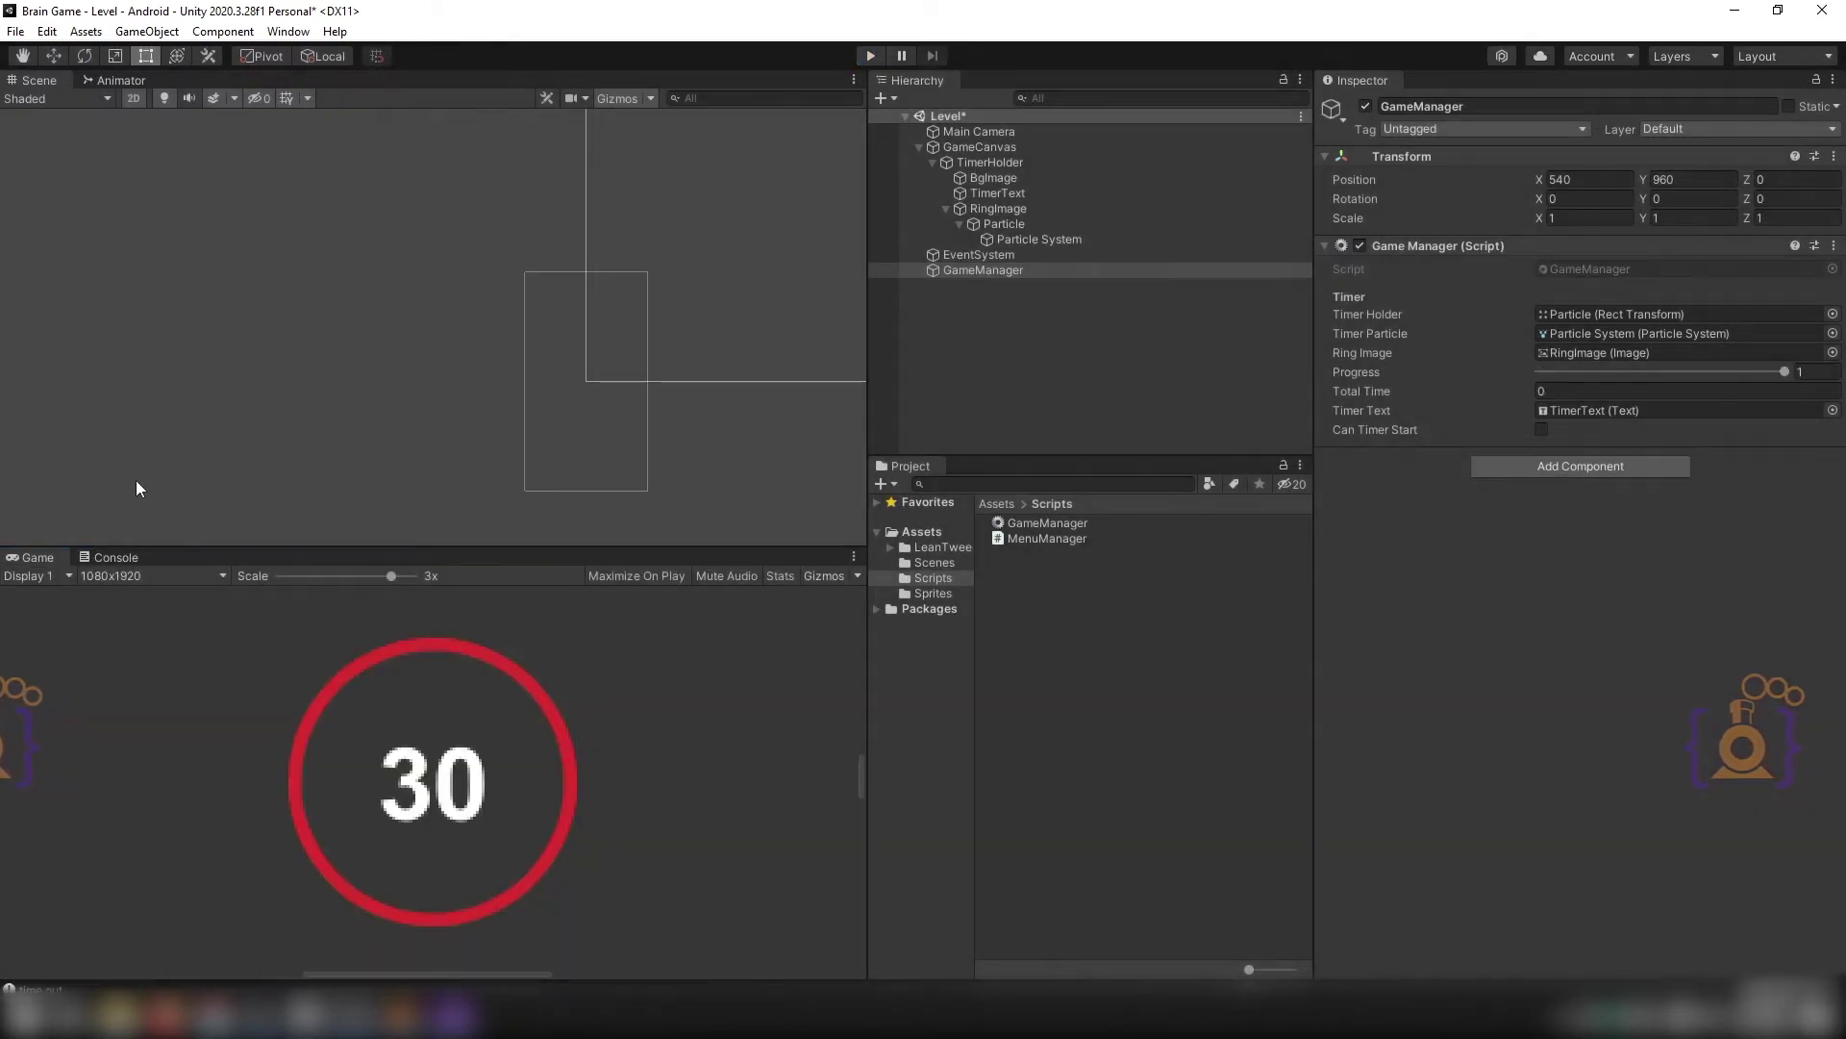
left_click(123, 559)
left_click(19, 576)
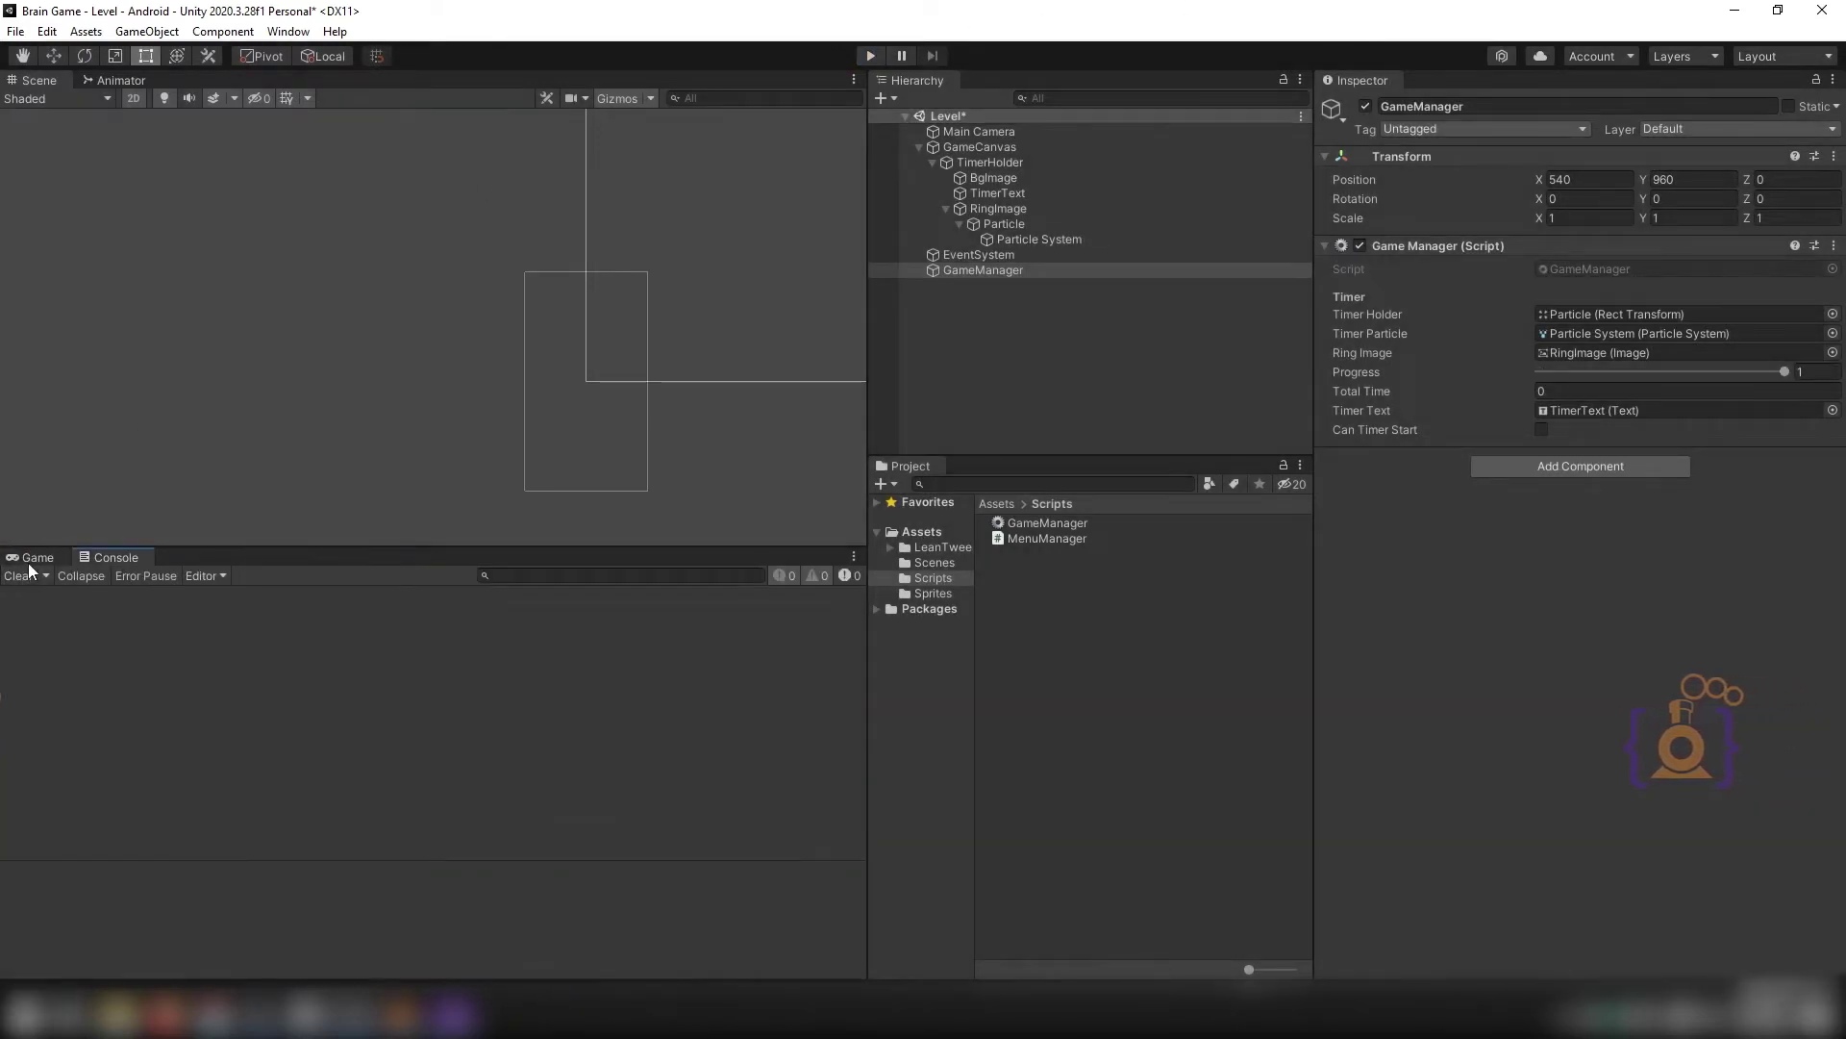
left_click(35, 557)
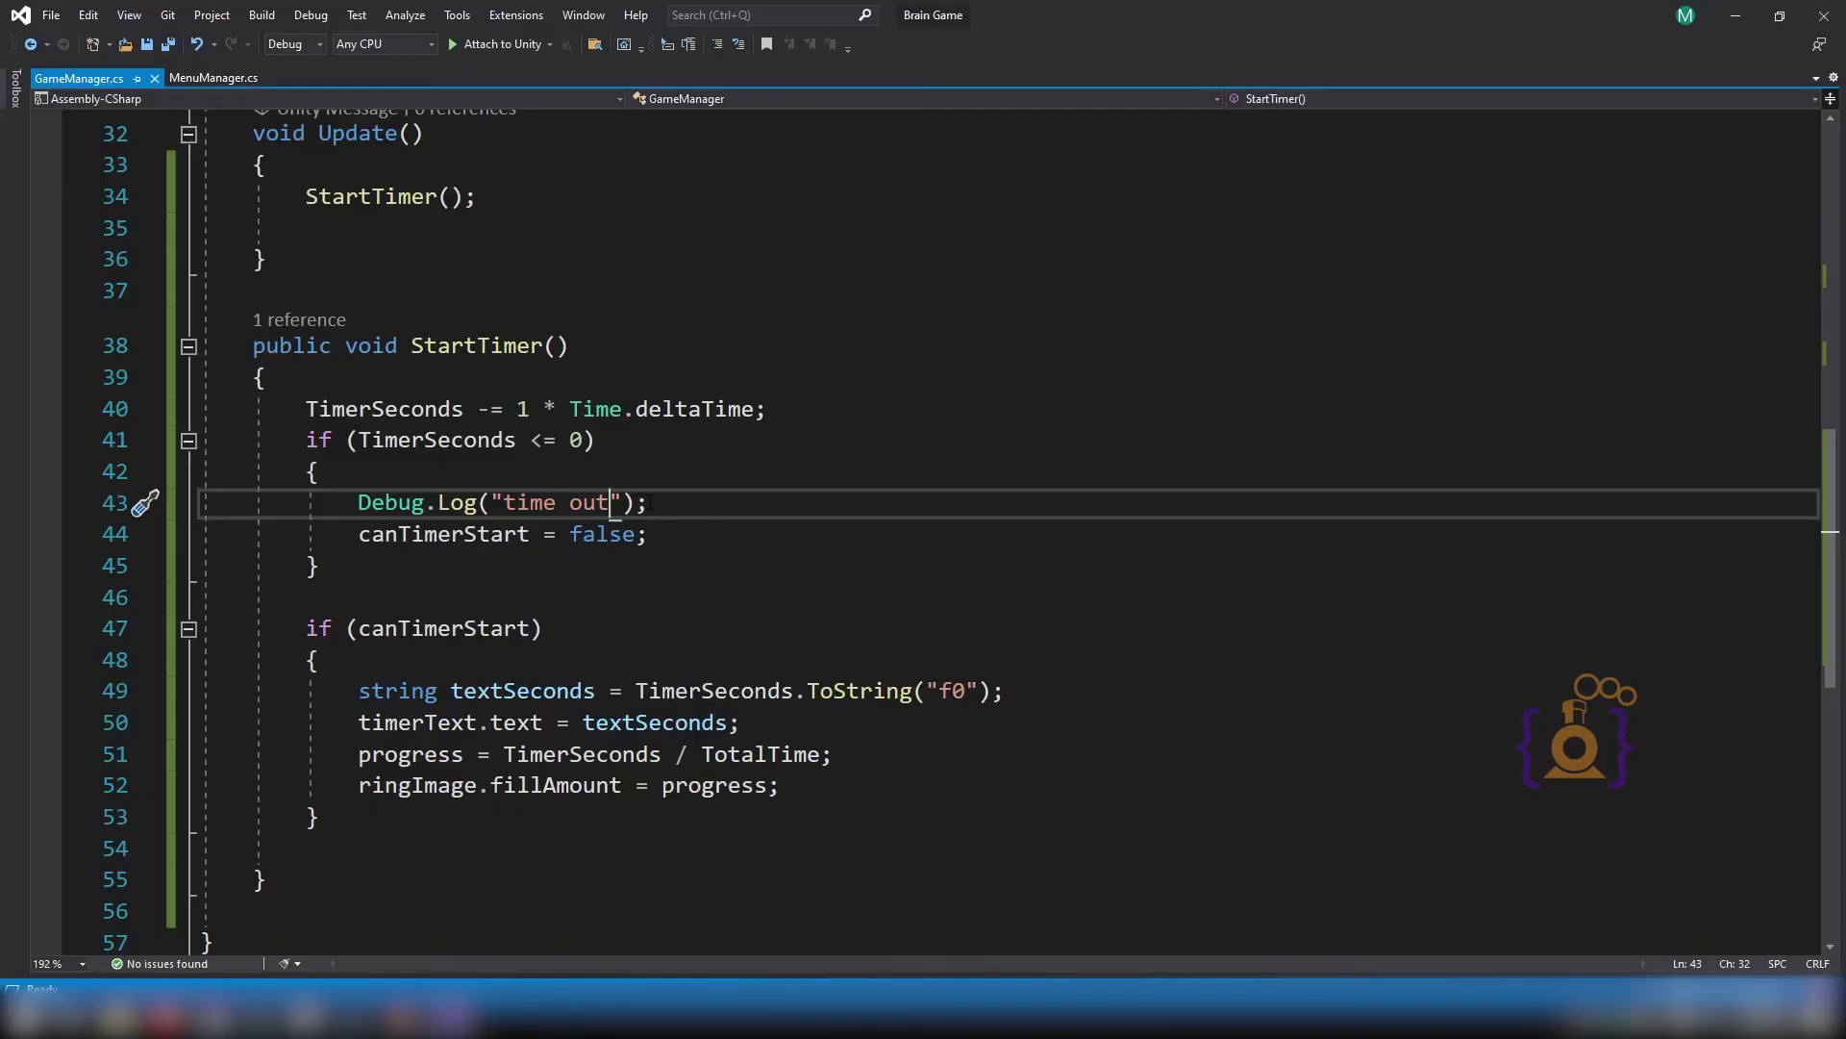
Delete the Debug.Log("time out") line from the zero check and save GameManager.cs.
left_click_drag(650, 501, 642, 484)
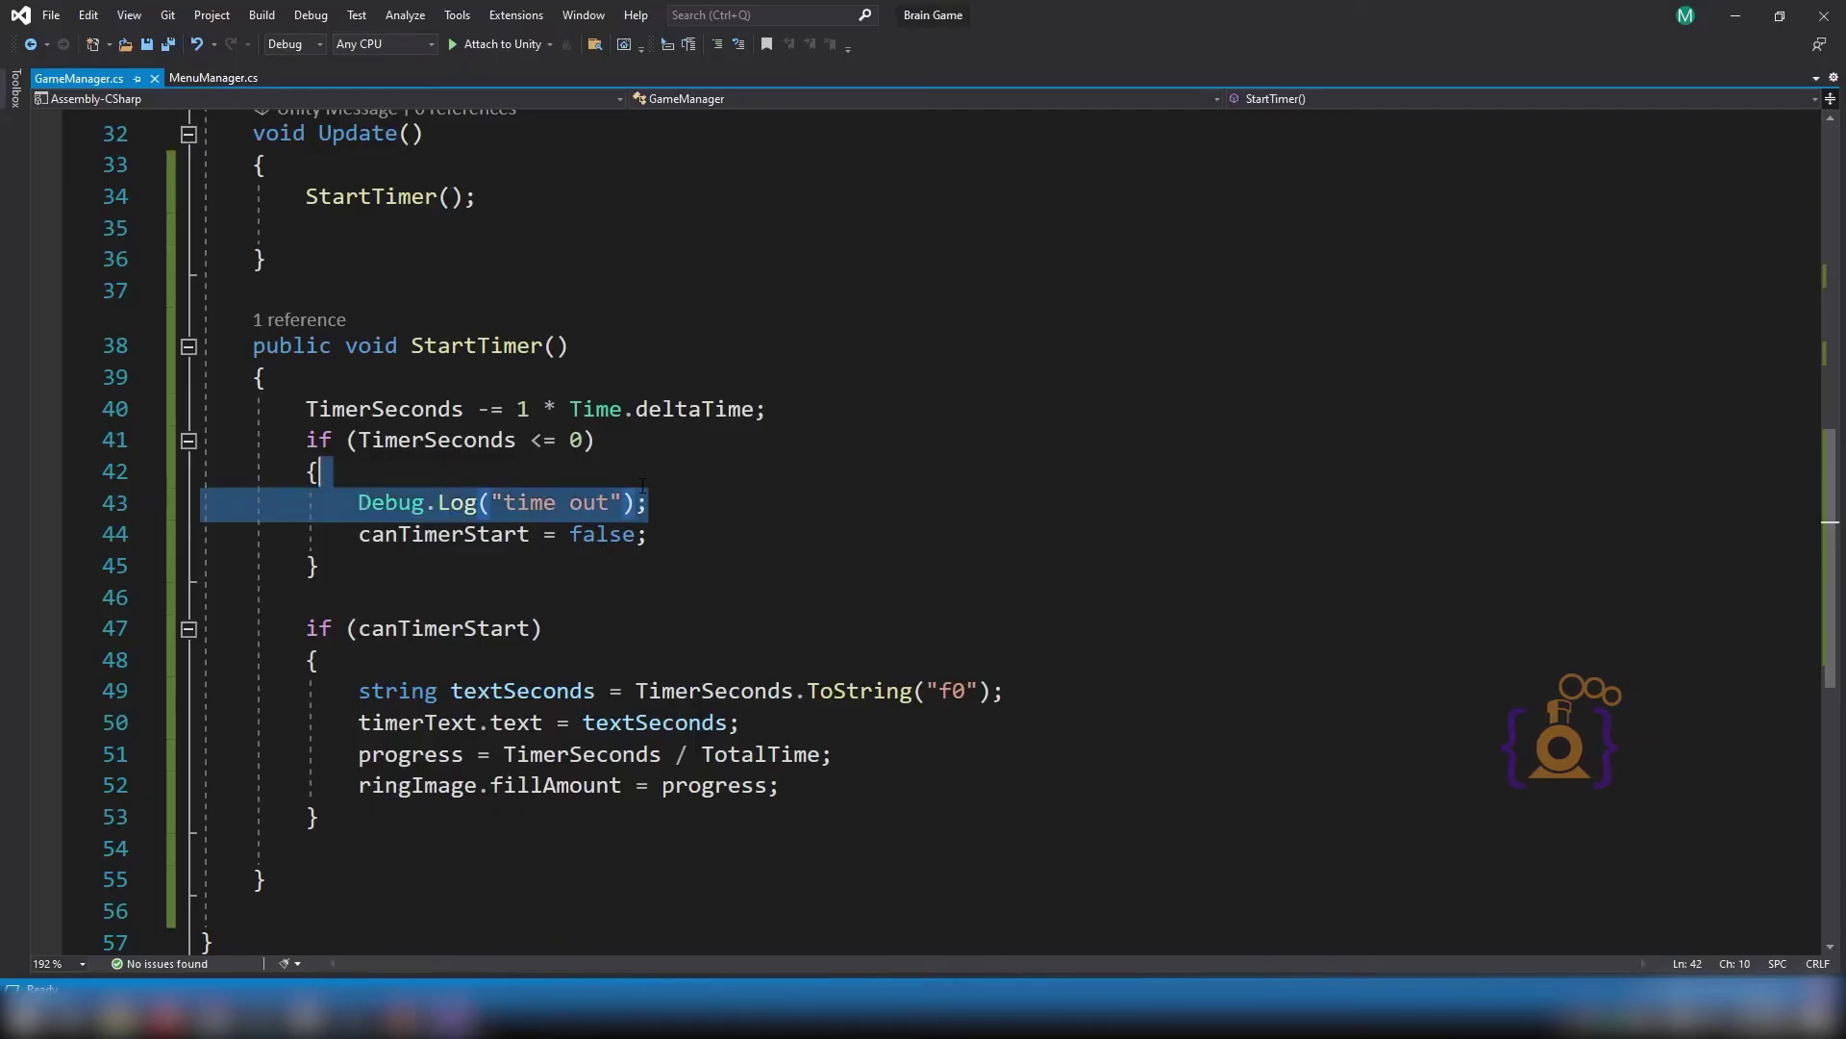
key("BackSpace")
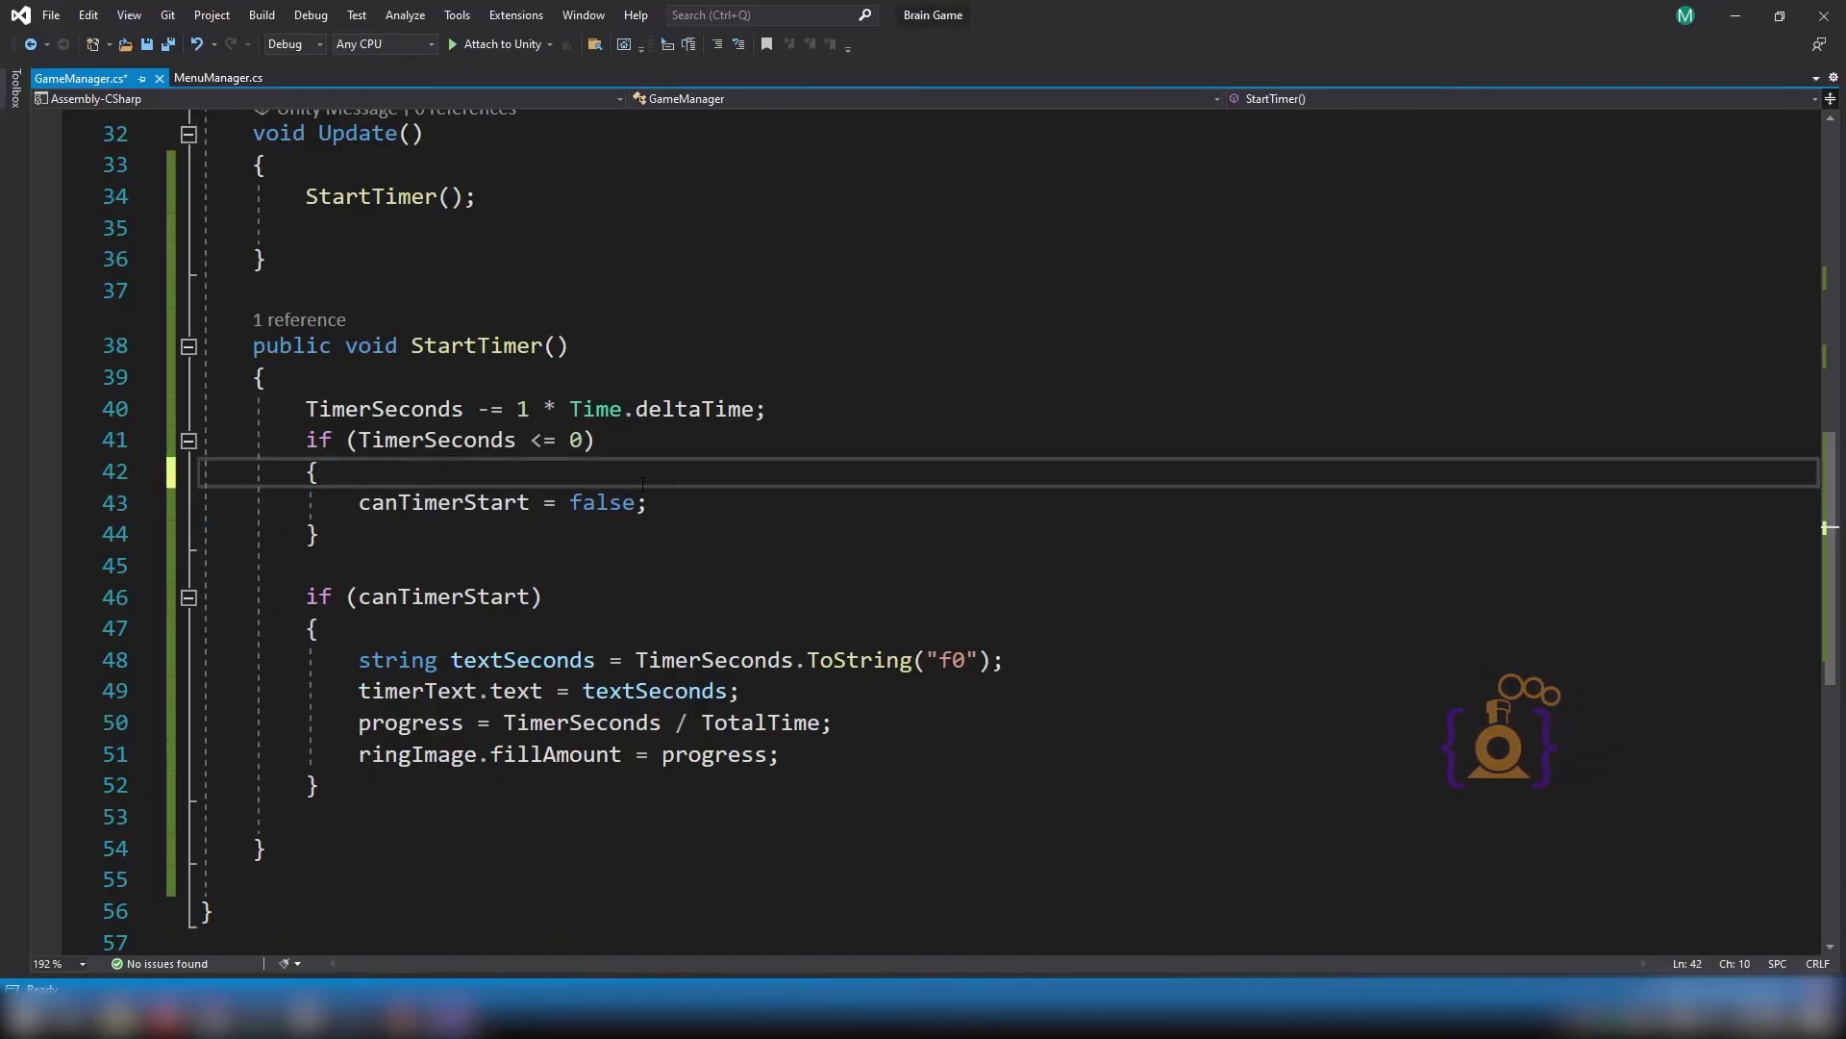
key("ctrl+s")
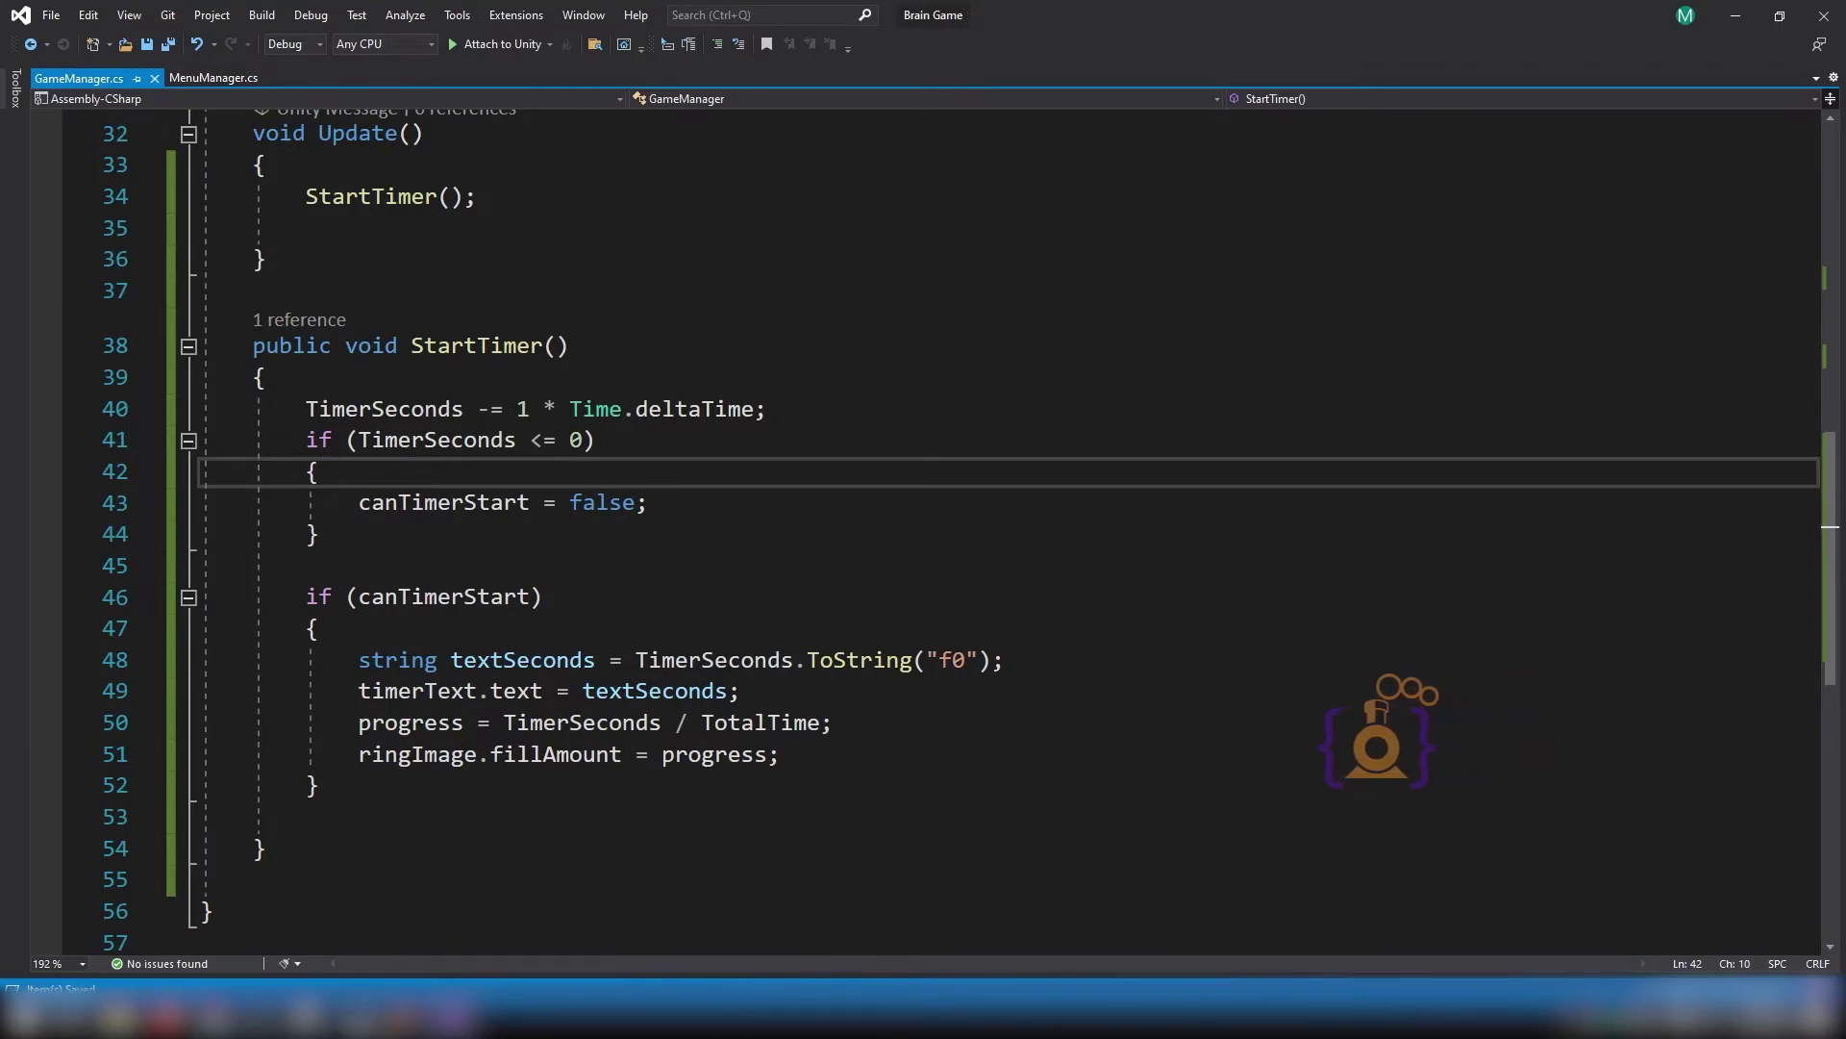
In Unity, frame the Particle System and pan the Scene view to show the whole timer ring.
mouse_move(287, 1012)
left_click(287, 936)
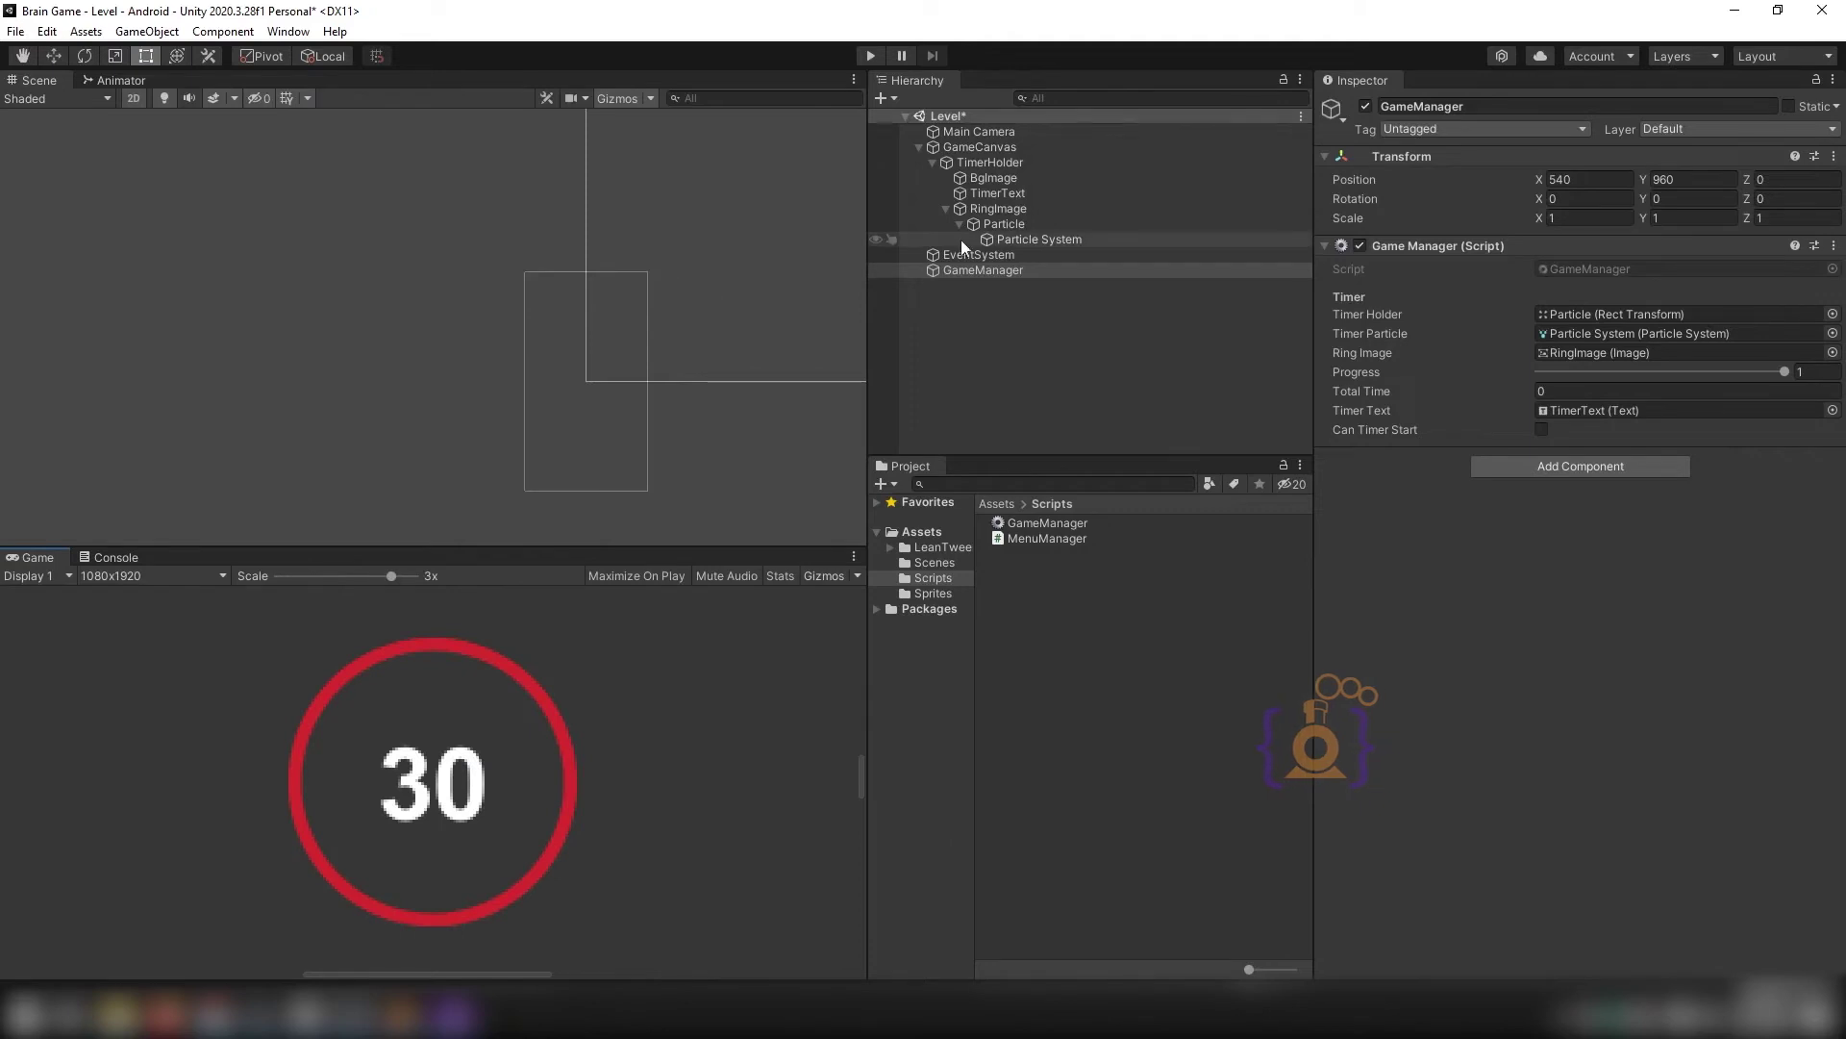
double_click(1014, 239)
left_click(550, 389)
scroll(558, 424, "down", 2)
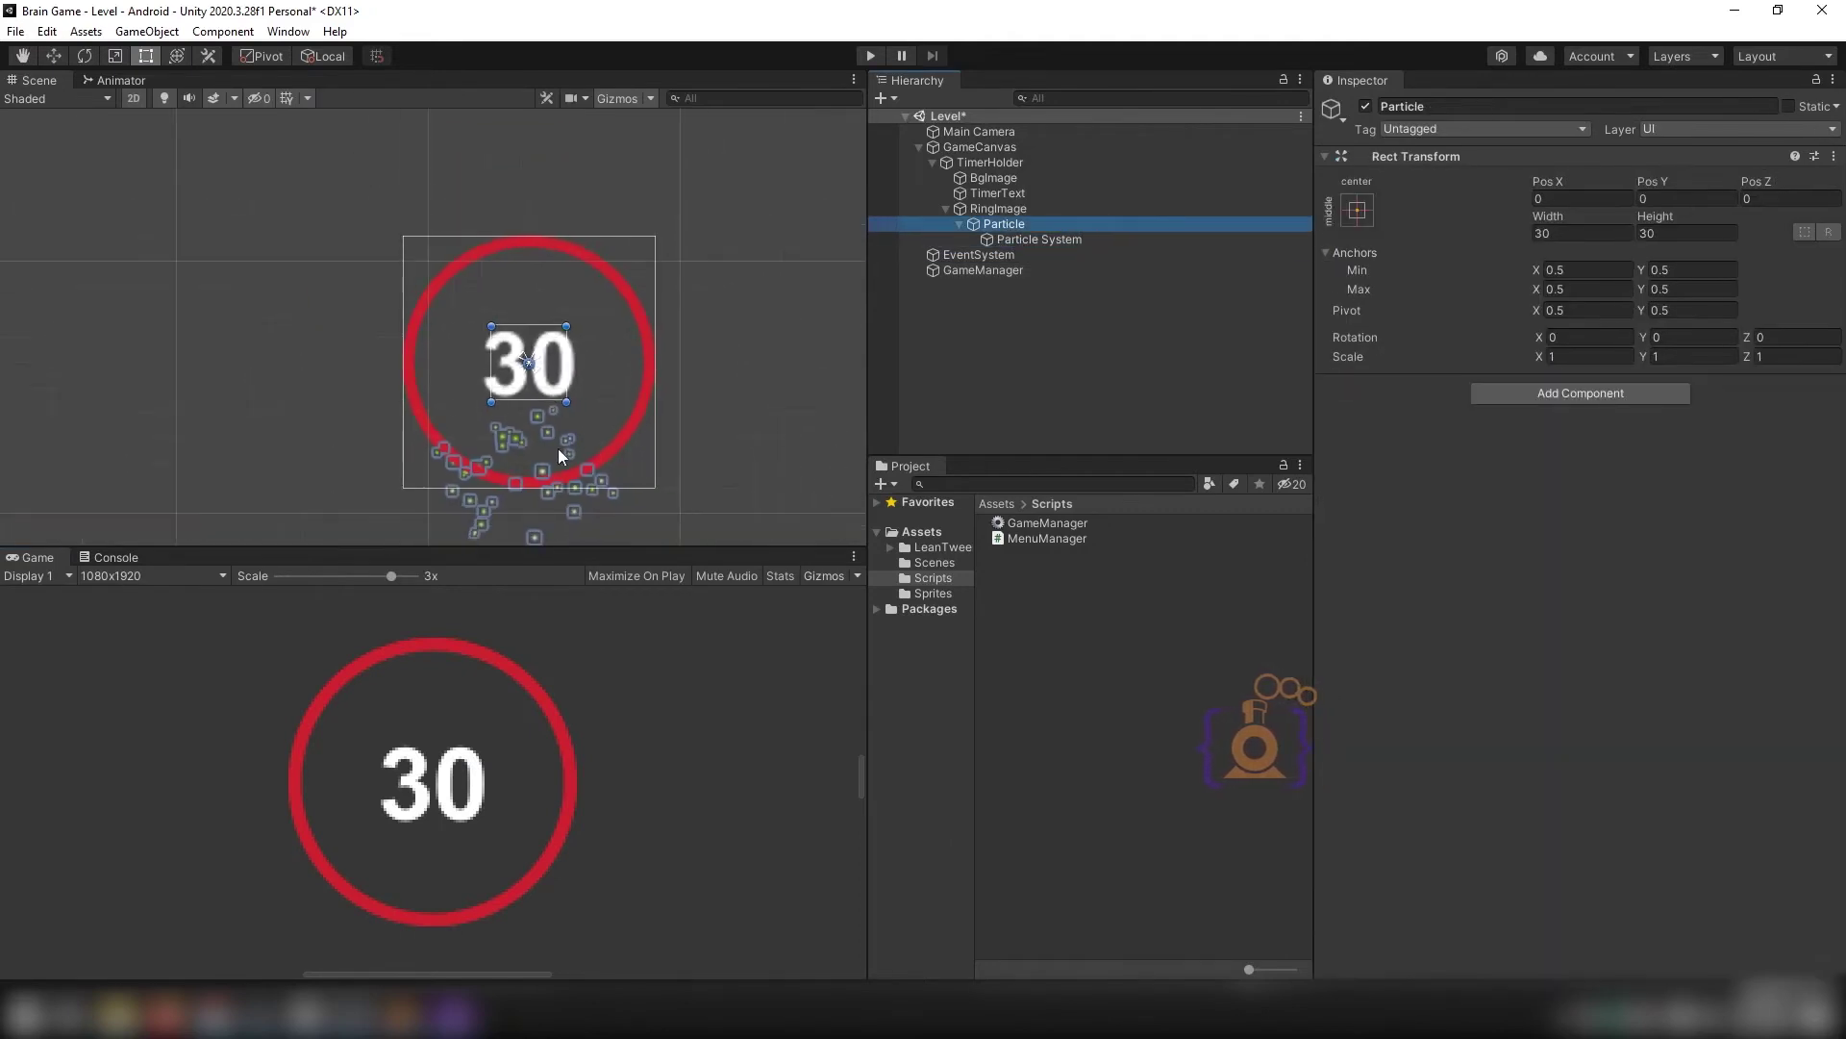
middle_click_drag(546, 481, 531, 389)
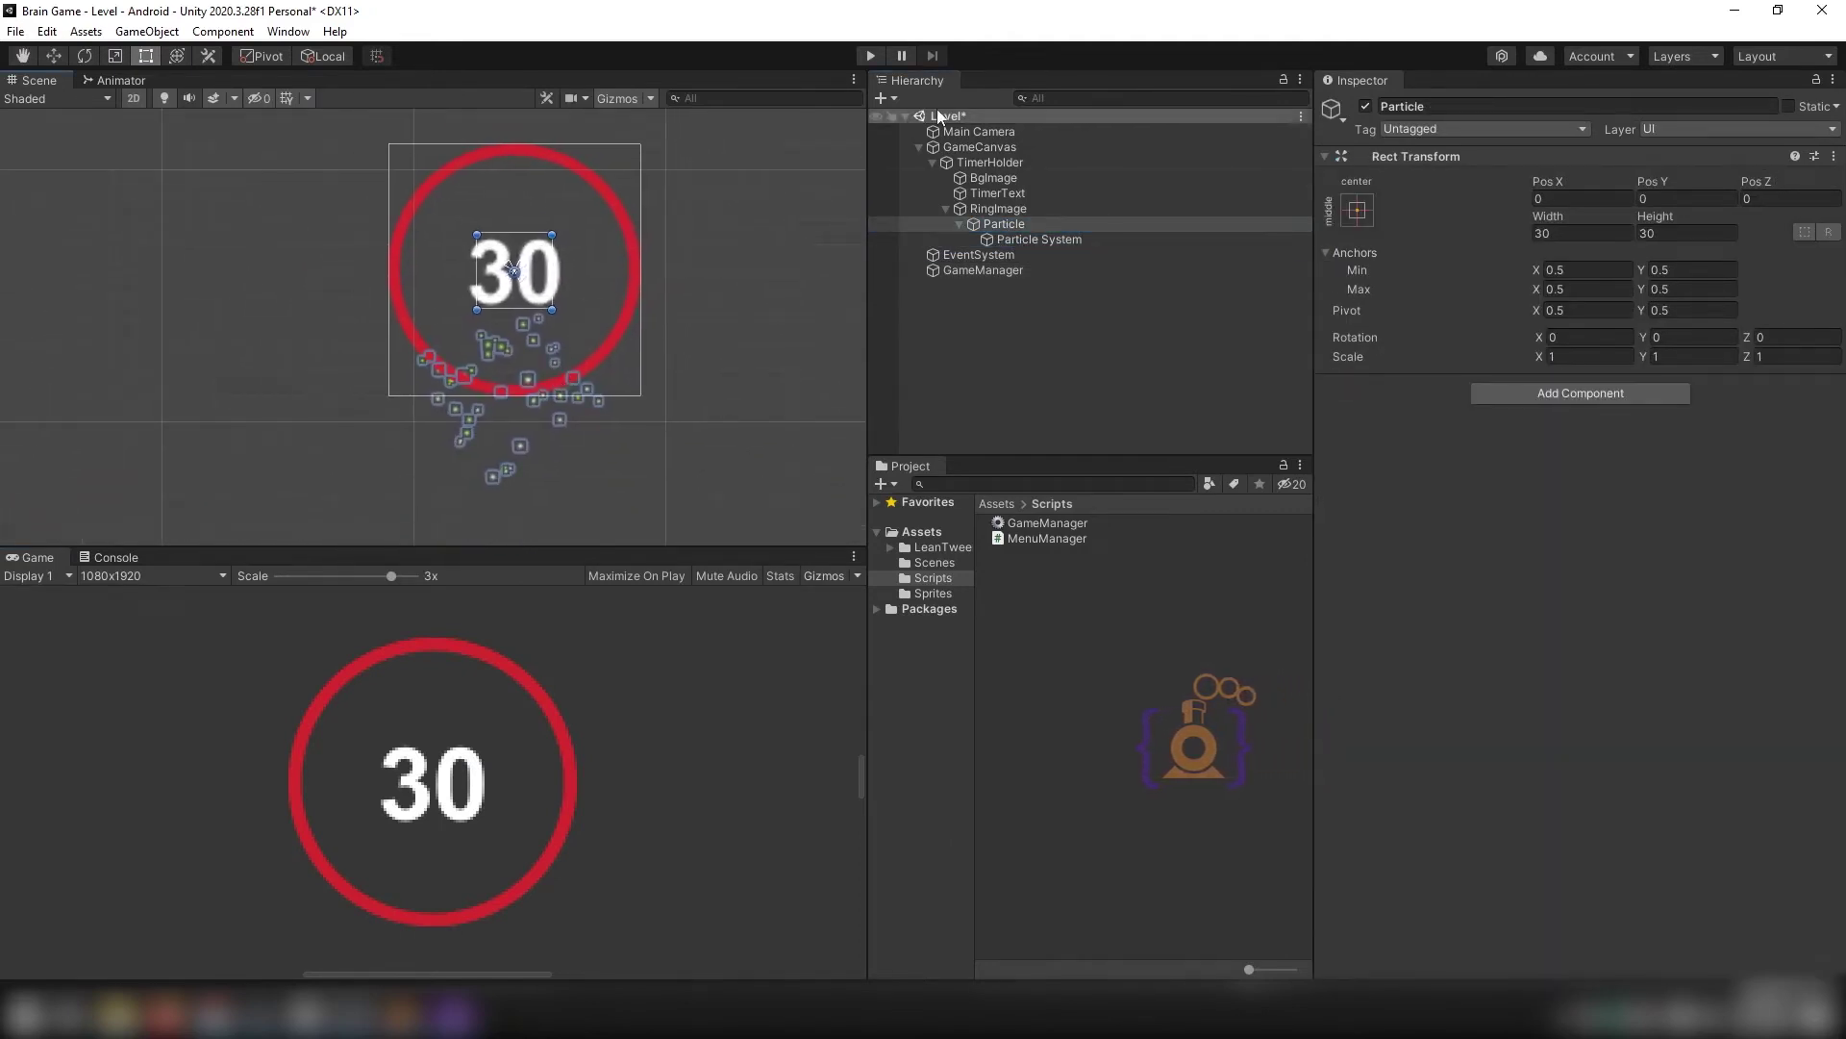
Play-test the ring timer counting down from 30 to 21, stop play mode, and select GameCanvas.
left_click(868, 57)
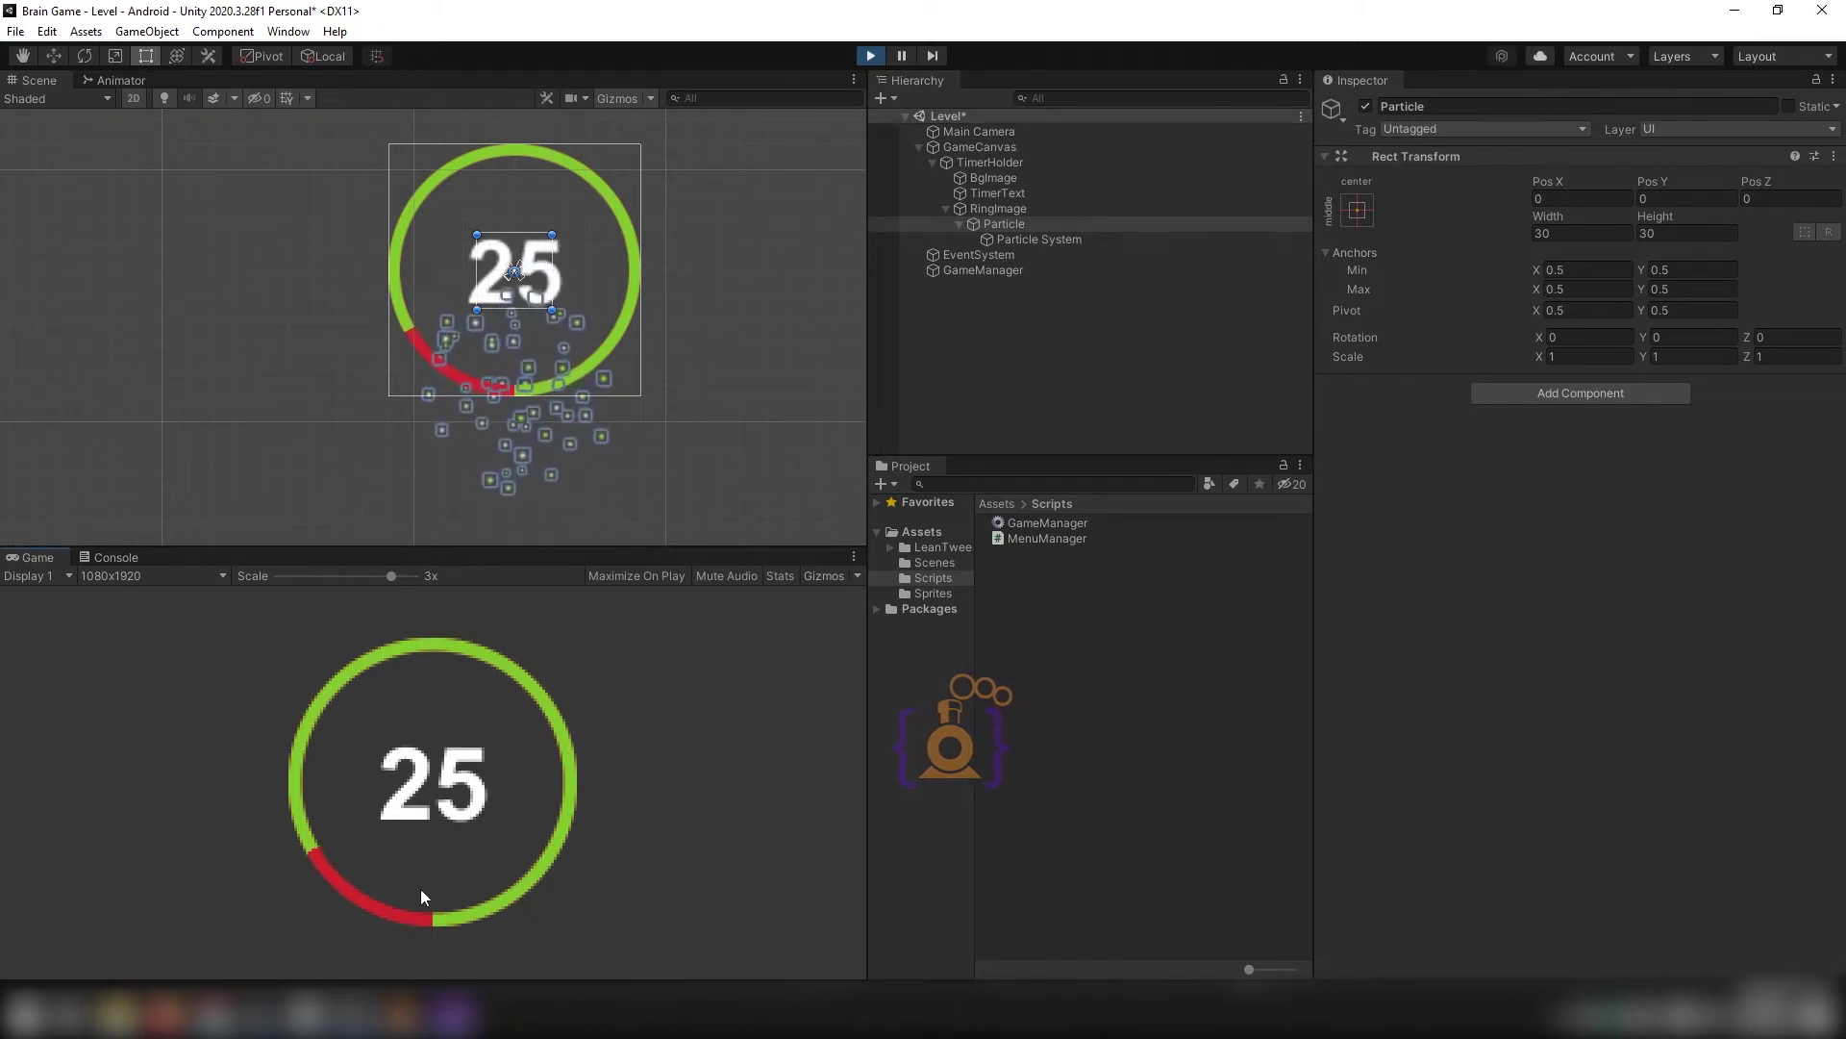
left_click(872, 57)
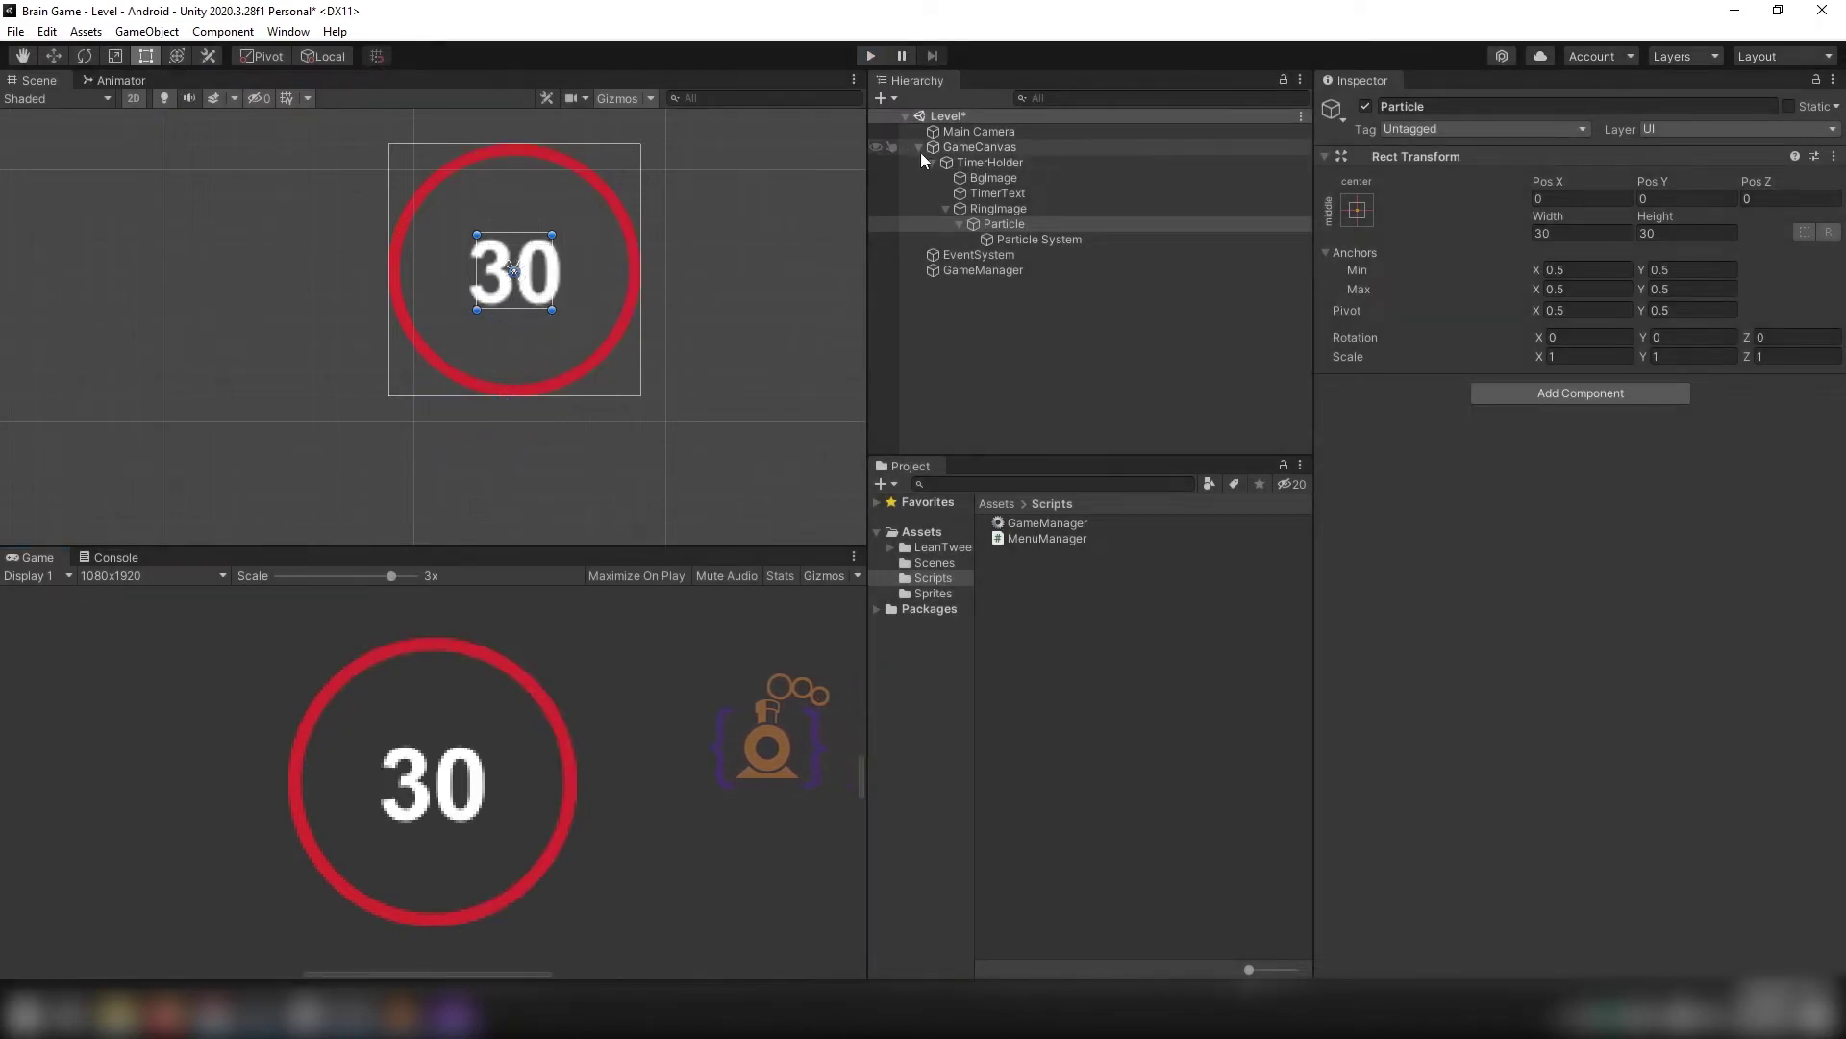
left_click(962, 149)
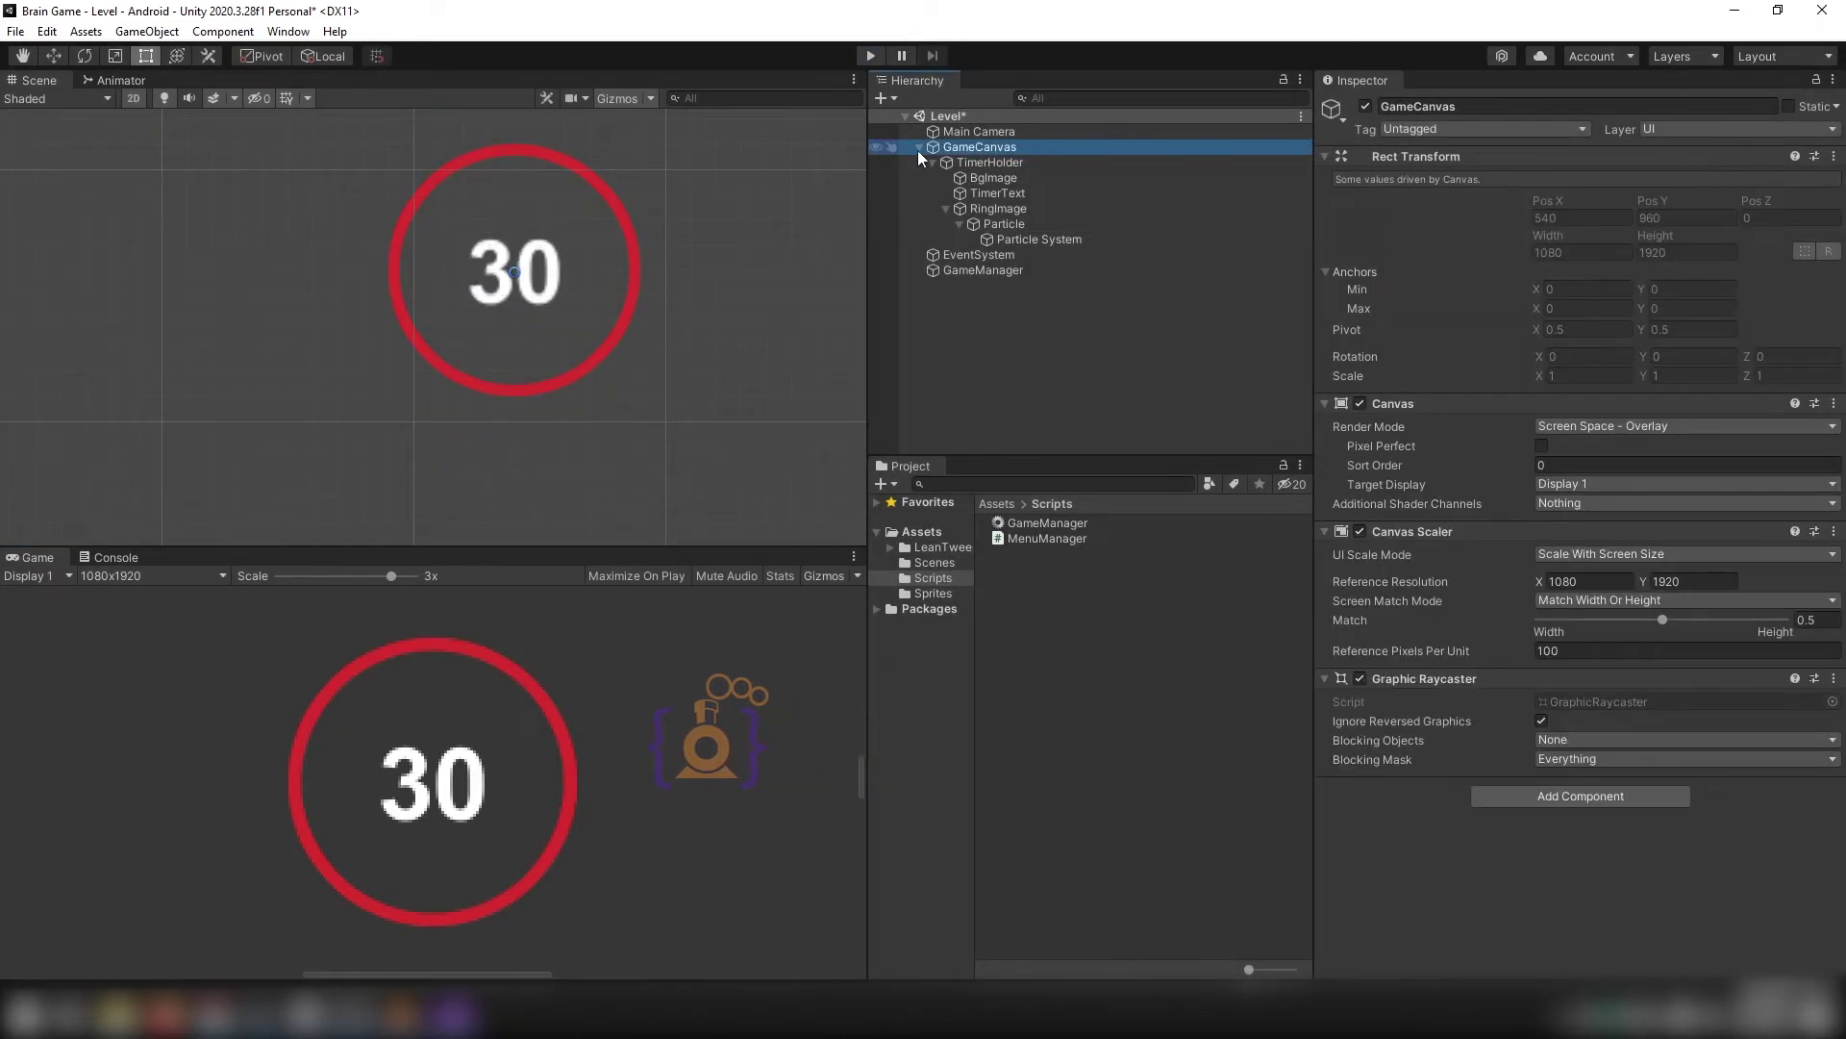
Set GameCanvas to Screen Space - Camera, with Main Camera dragged in as its Render Camera.
left_click(918, 146)
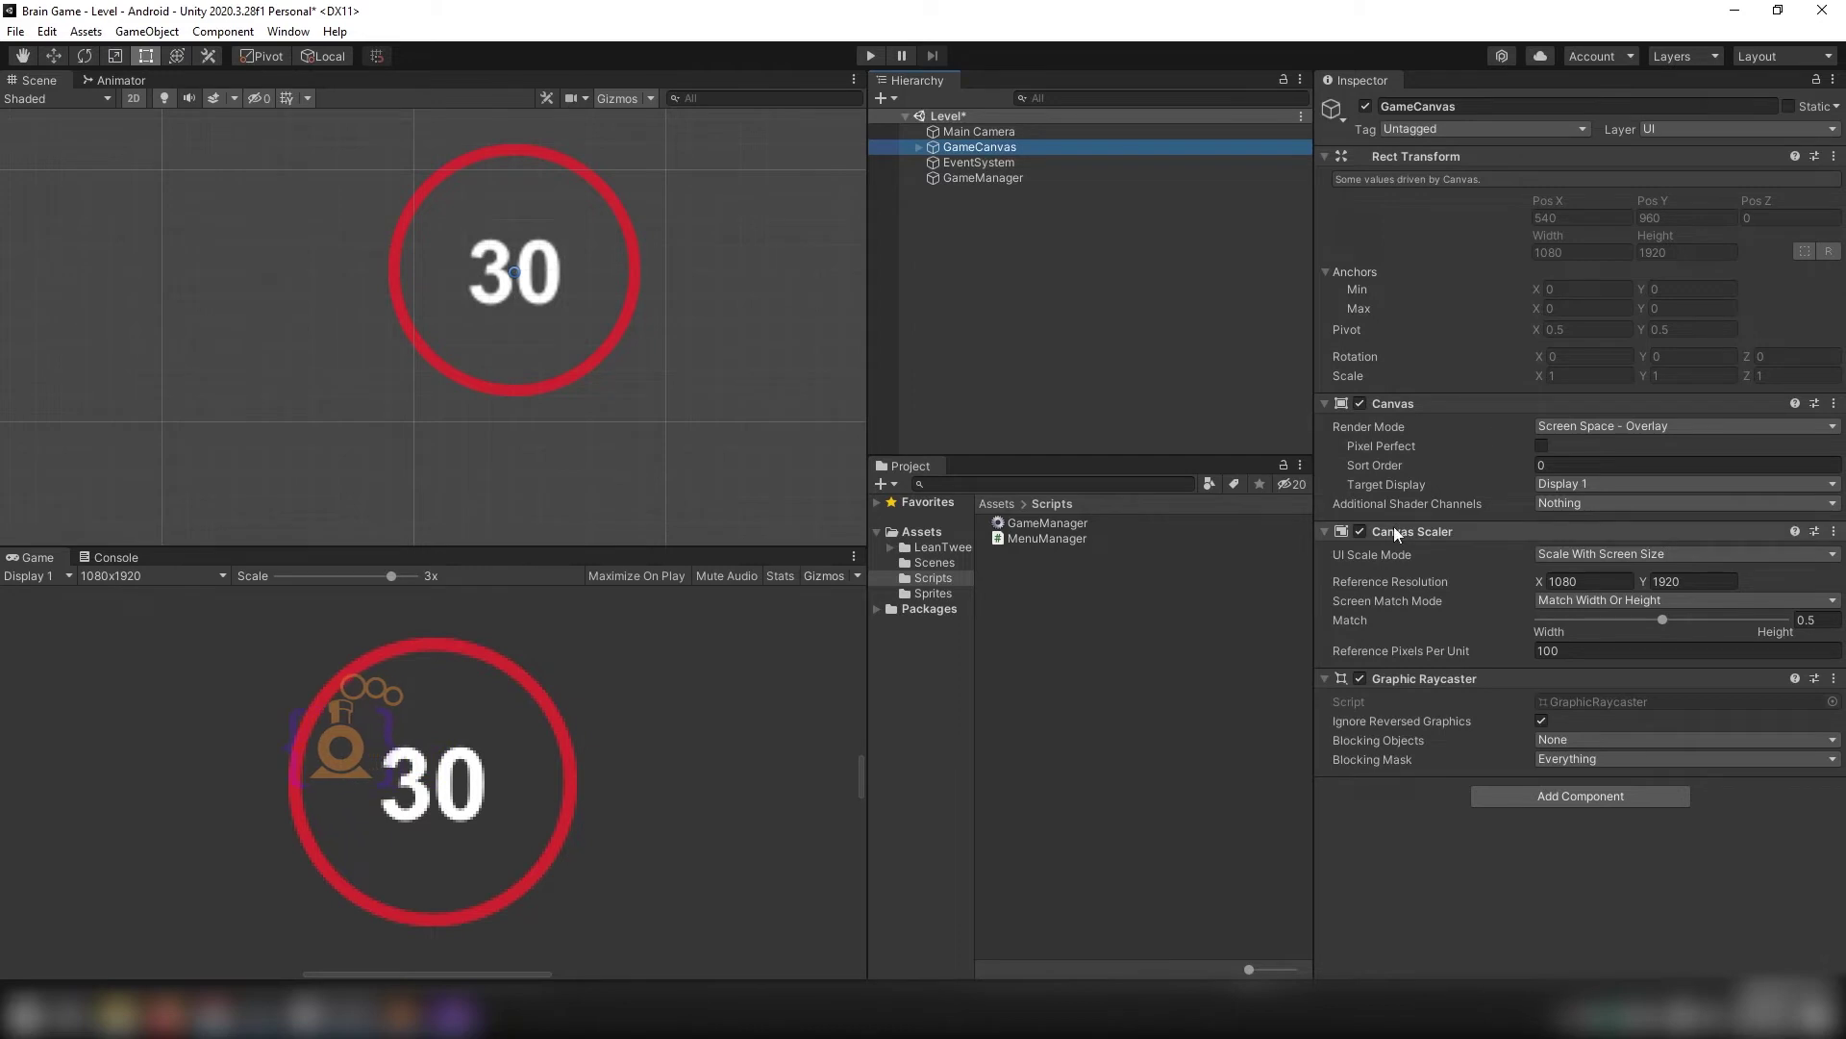
left_click(1590, 424)
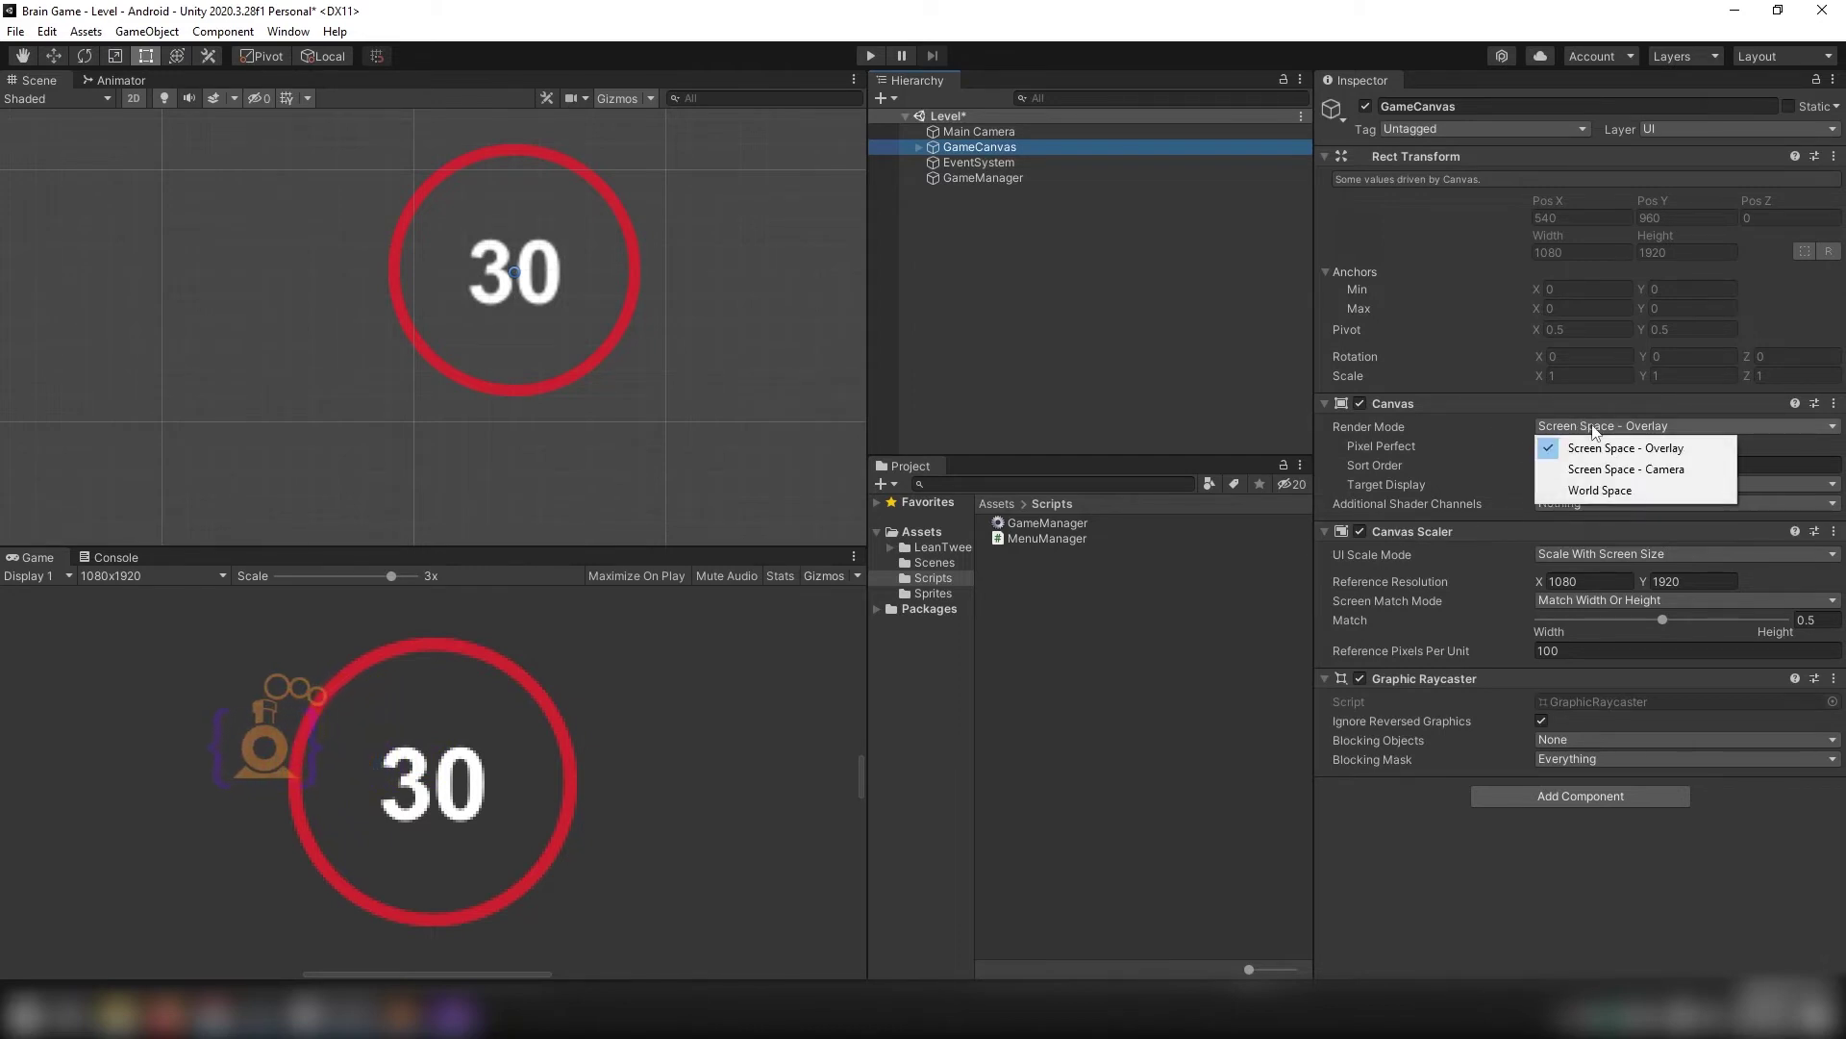
left_click(1612, 471)
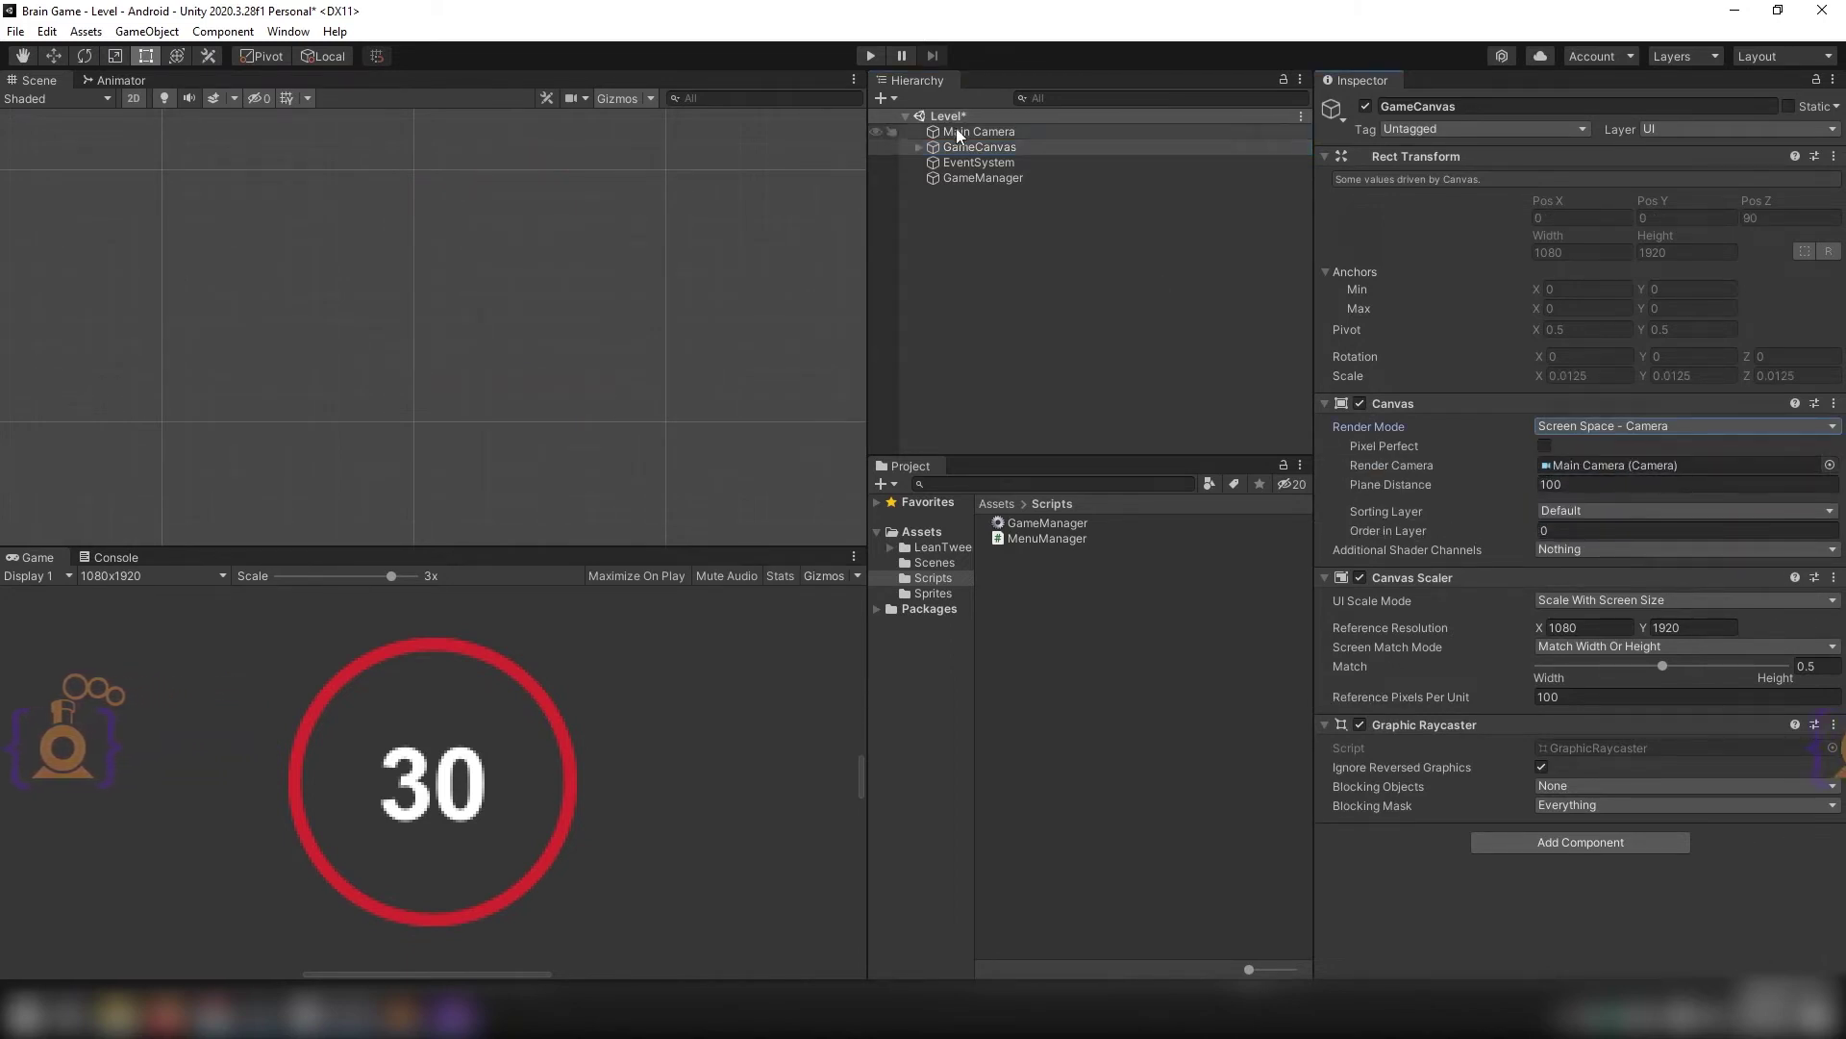
left_click_drag(956, 129, 1611, 475)
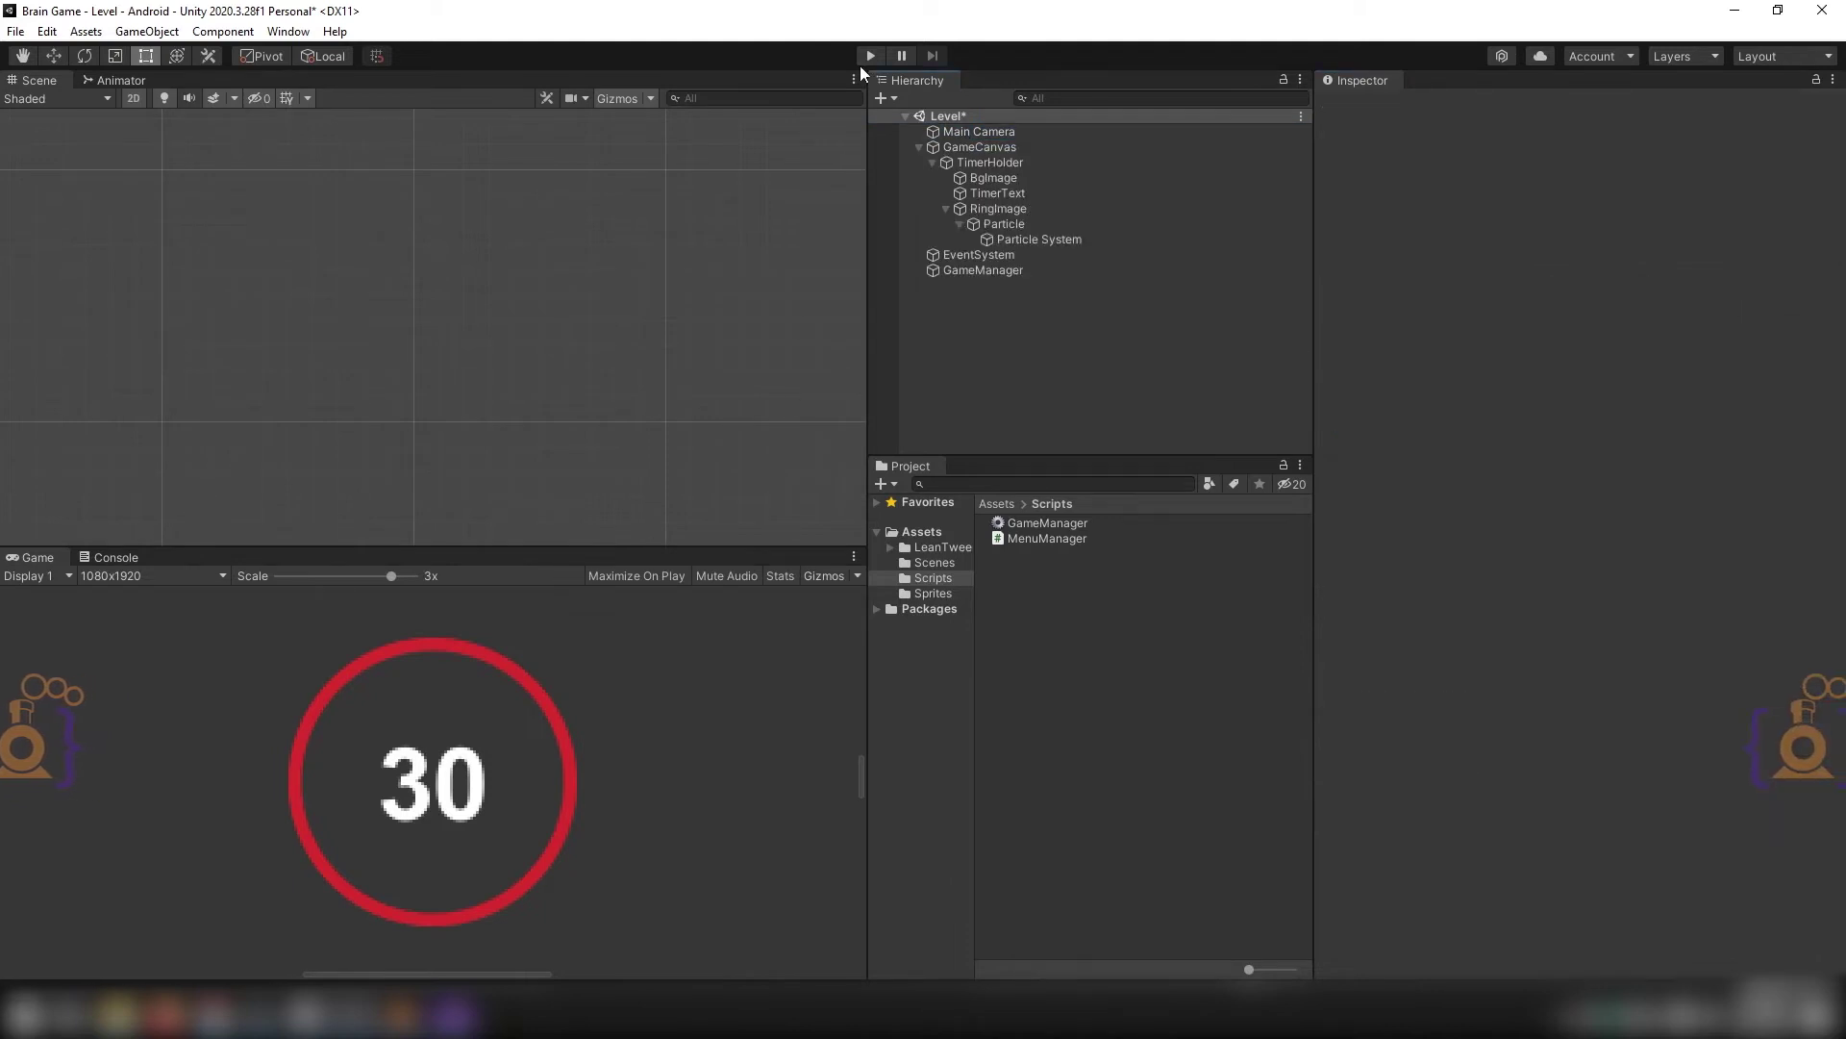
Play-test with Particle selected at 2.5x Game scale, then stop and return to Visual Studio.
left_click(1000, 224)
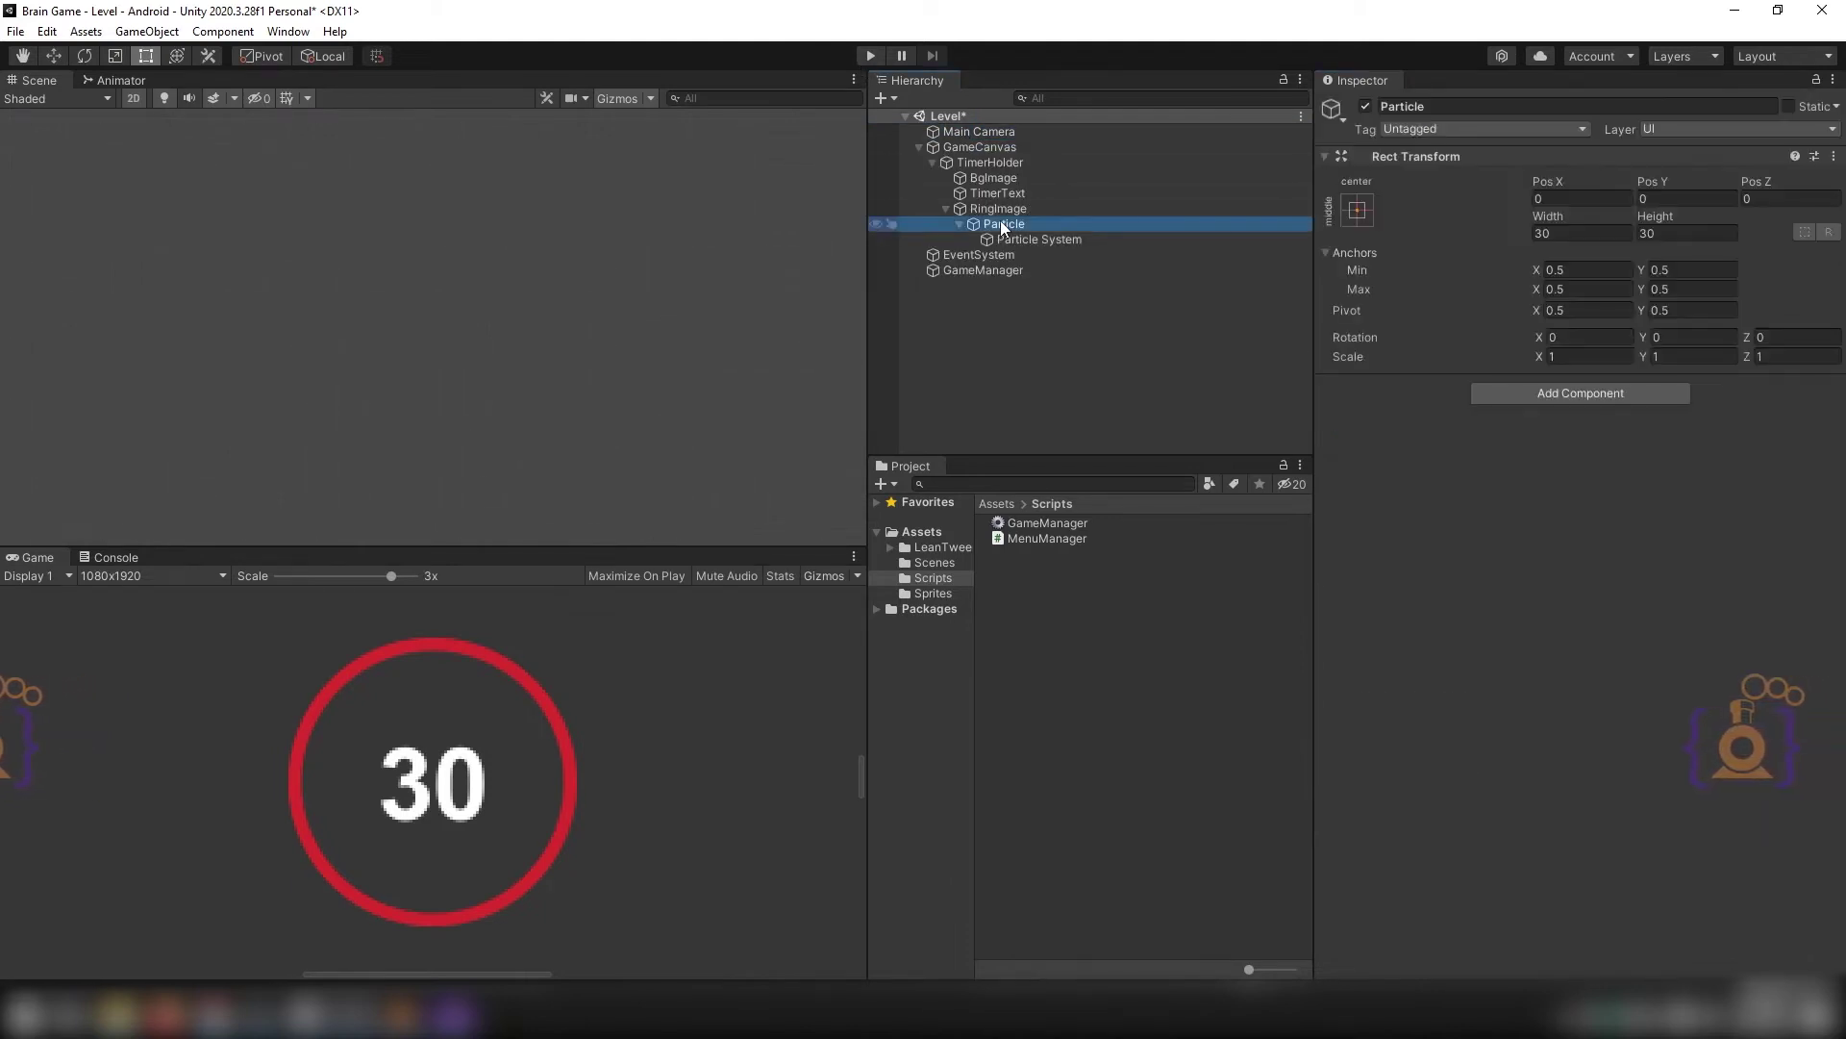
key("ctrl+p")
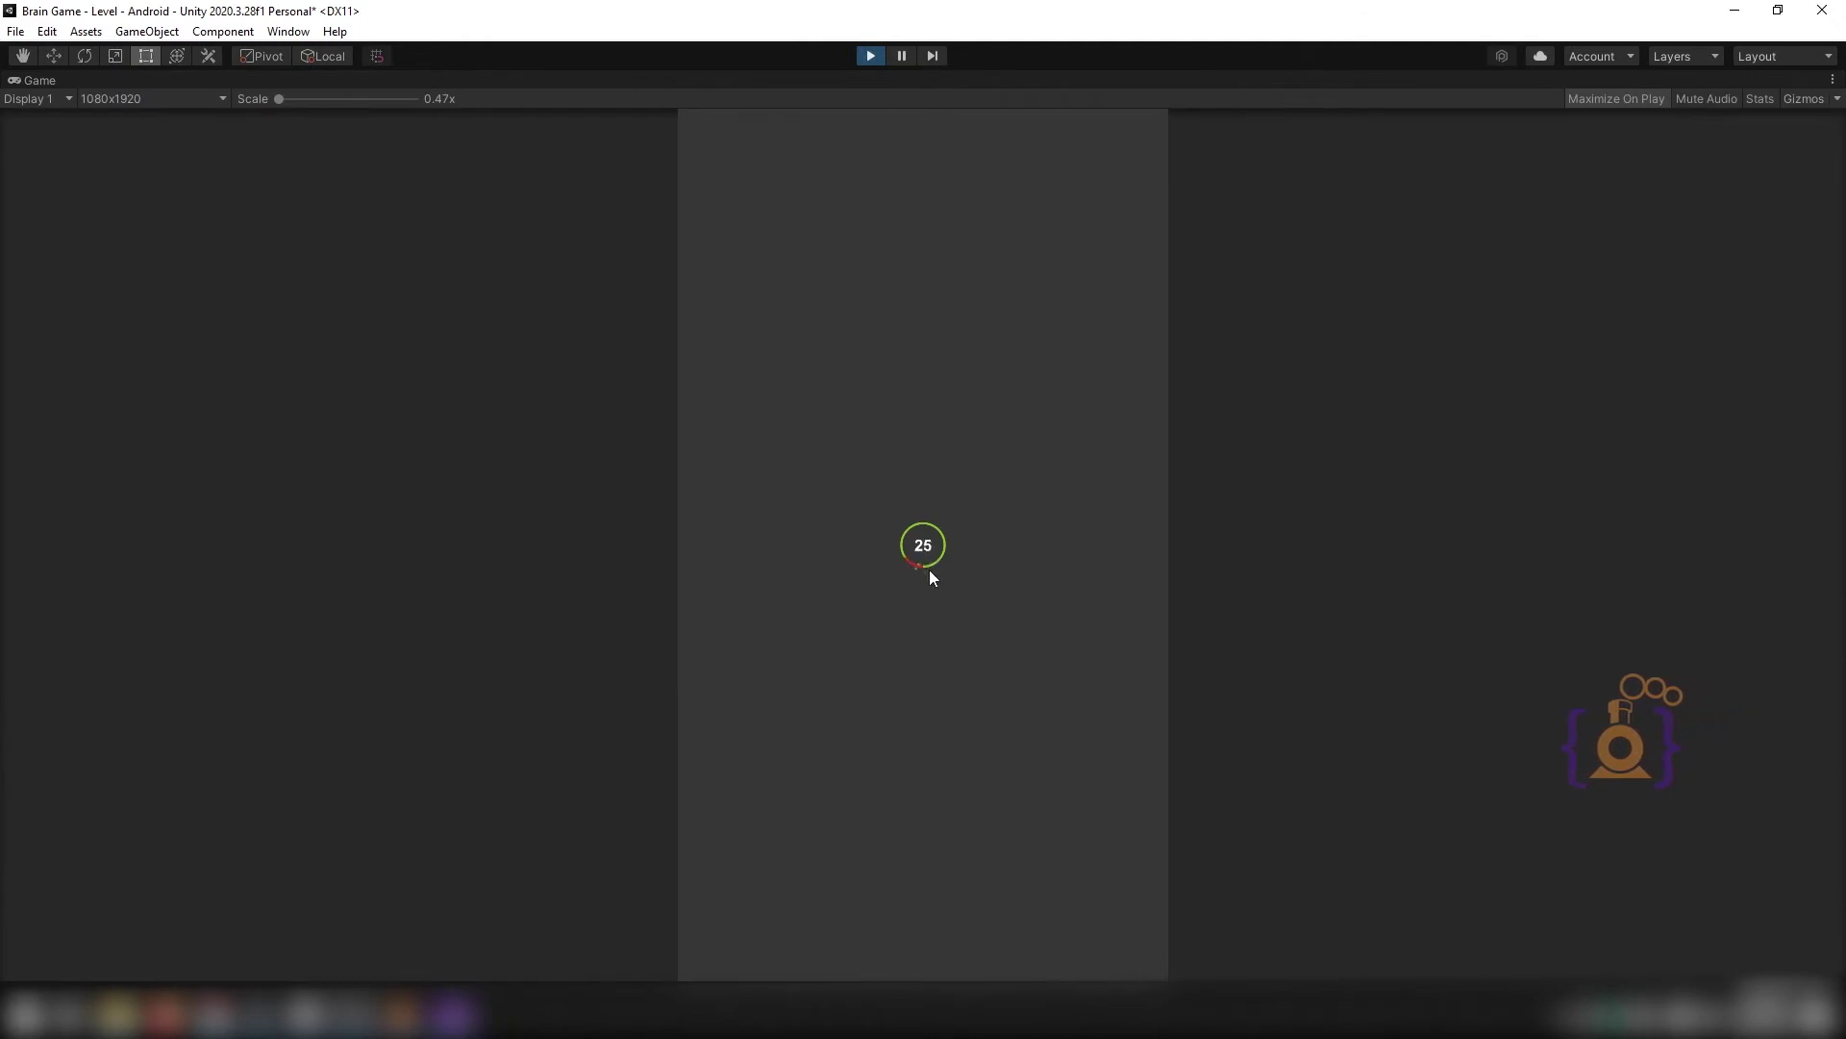
left_click_drag(318, 99, 375, 99)
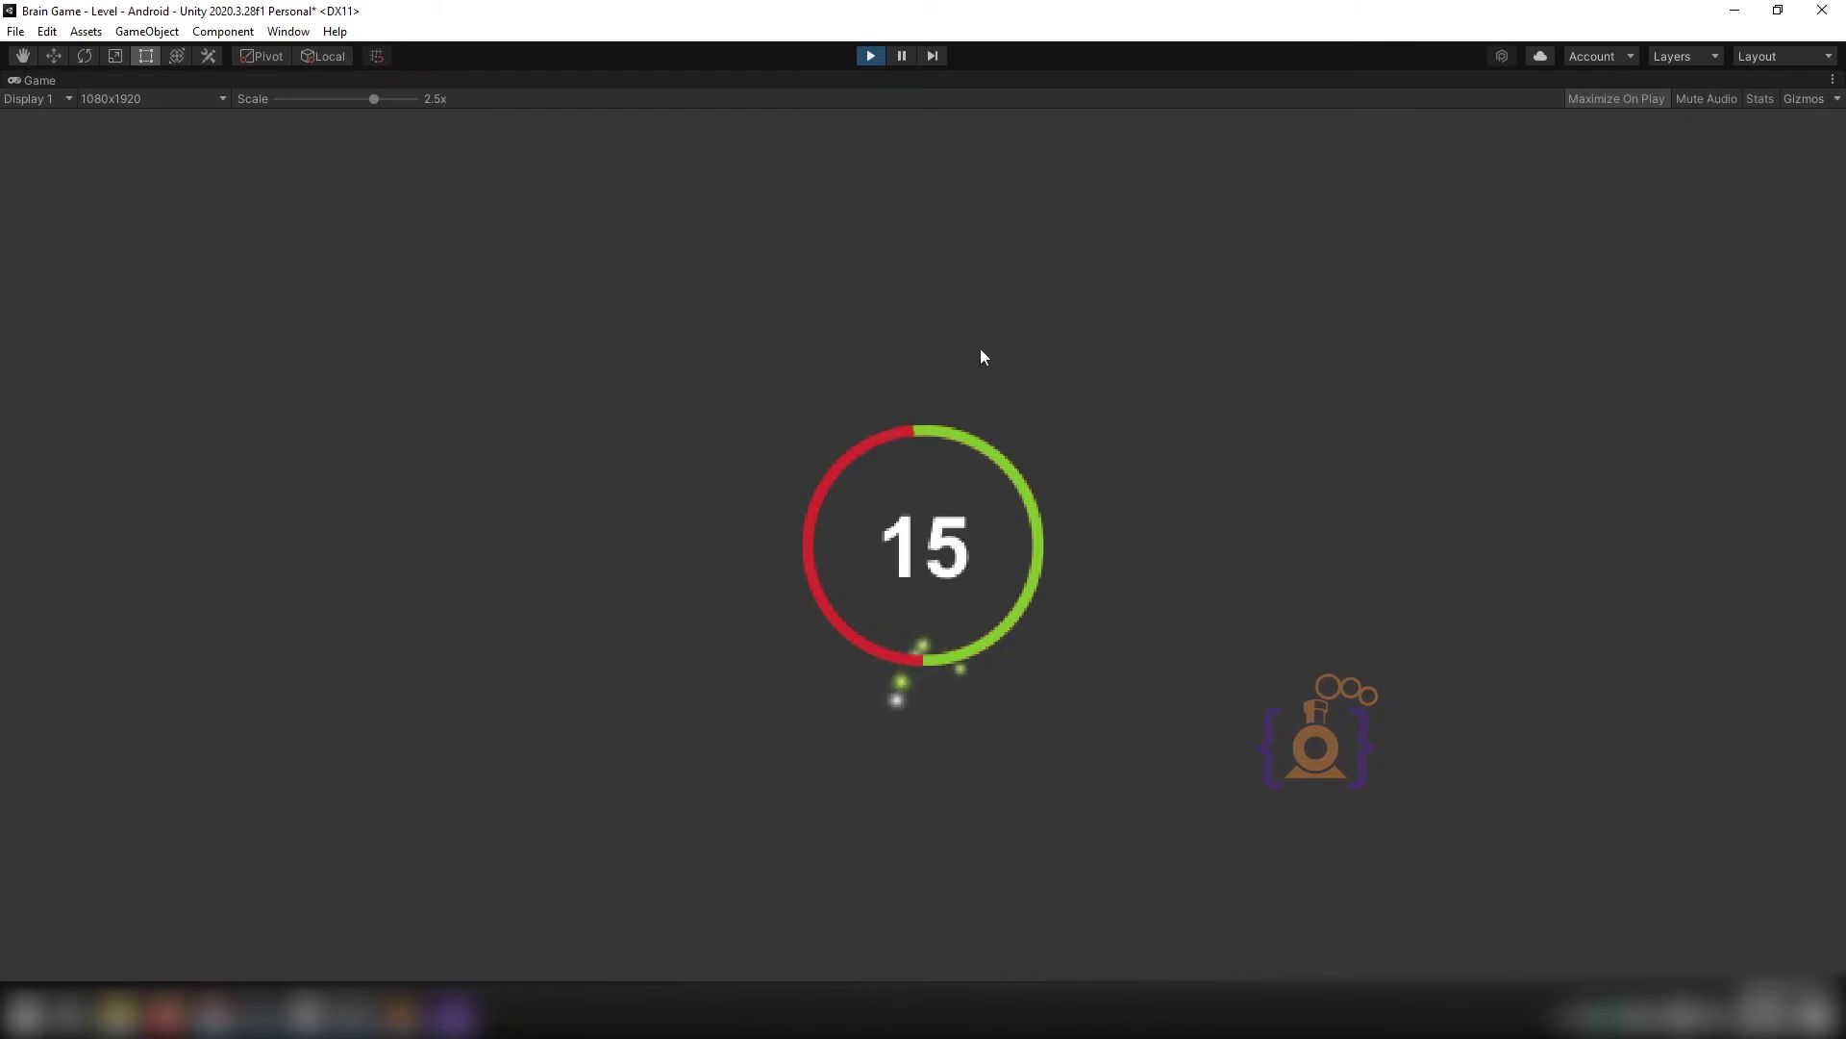
left_click(869, 58)
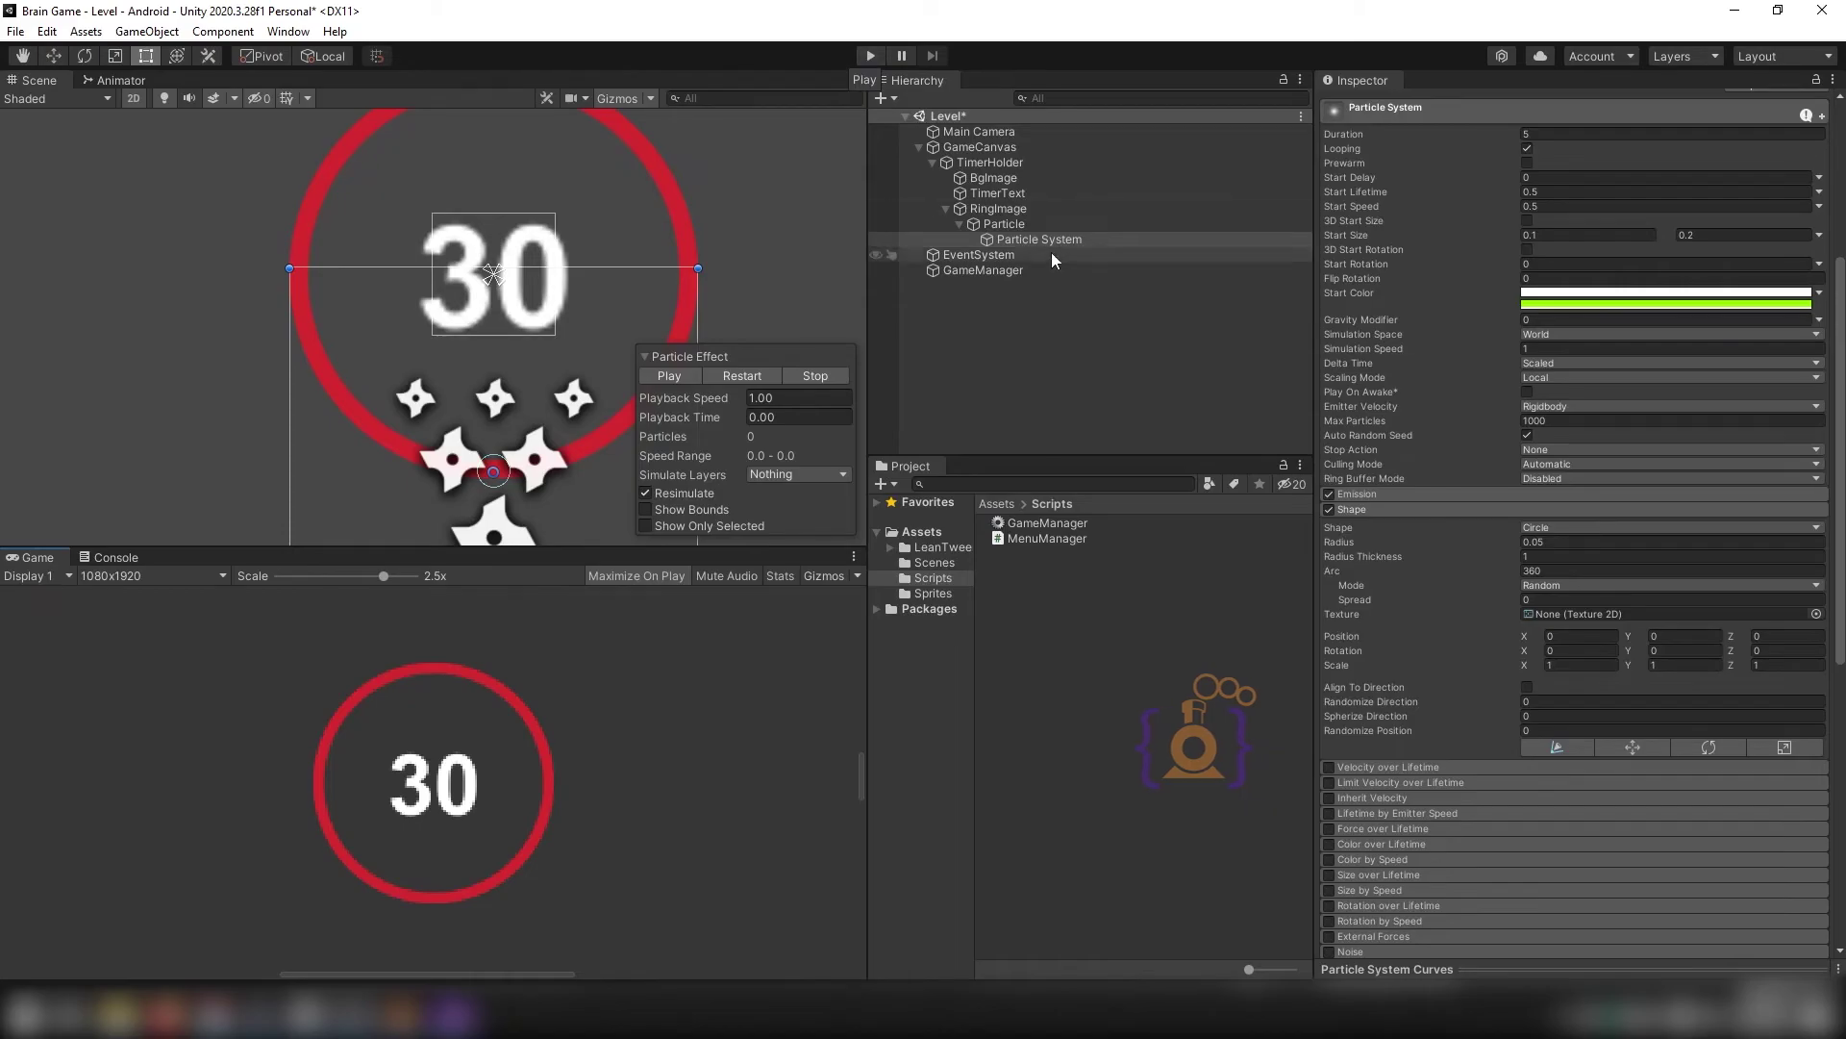
key("alt+Tab")
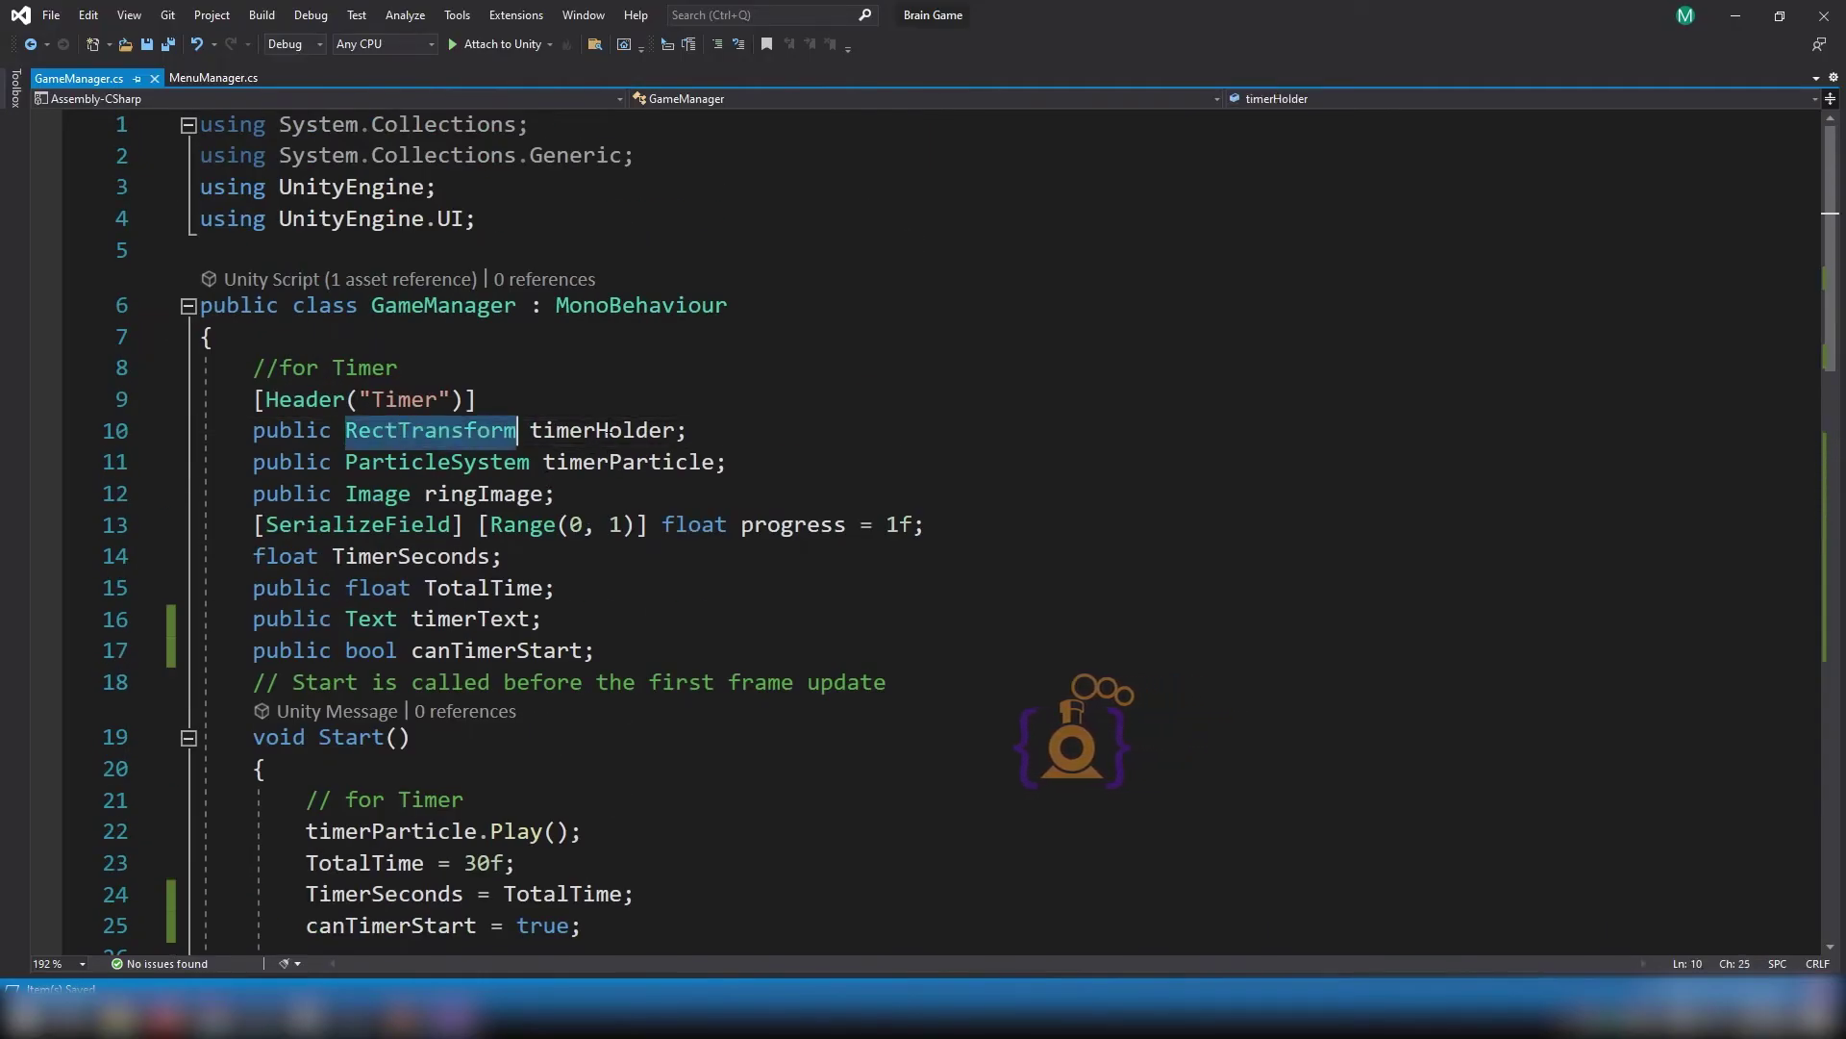
Add an empty line 52 below the fillAmount assignment in StartTimer.
double_click(654, 431)
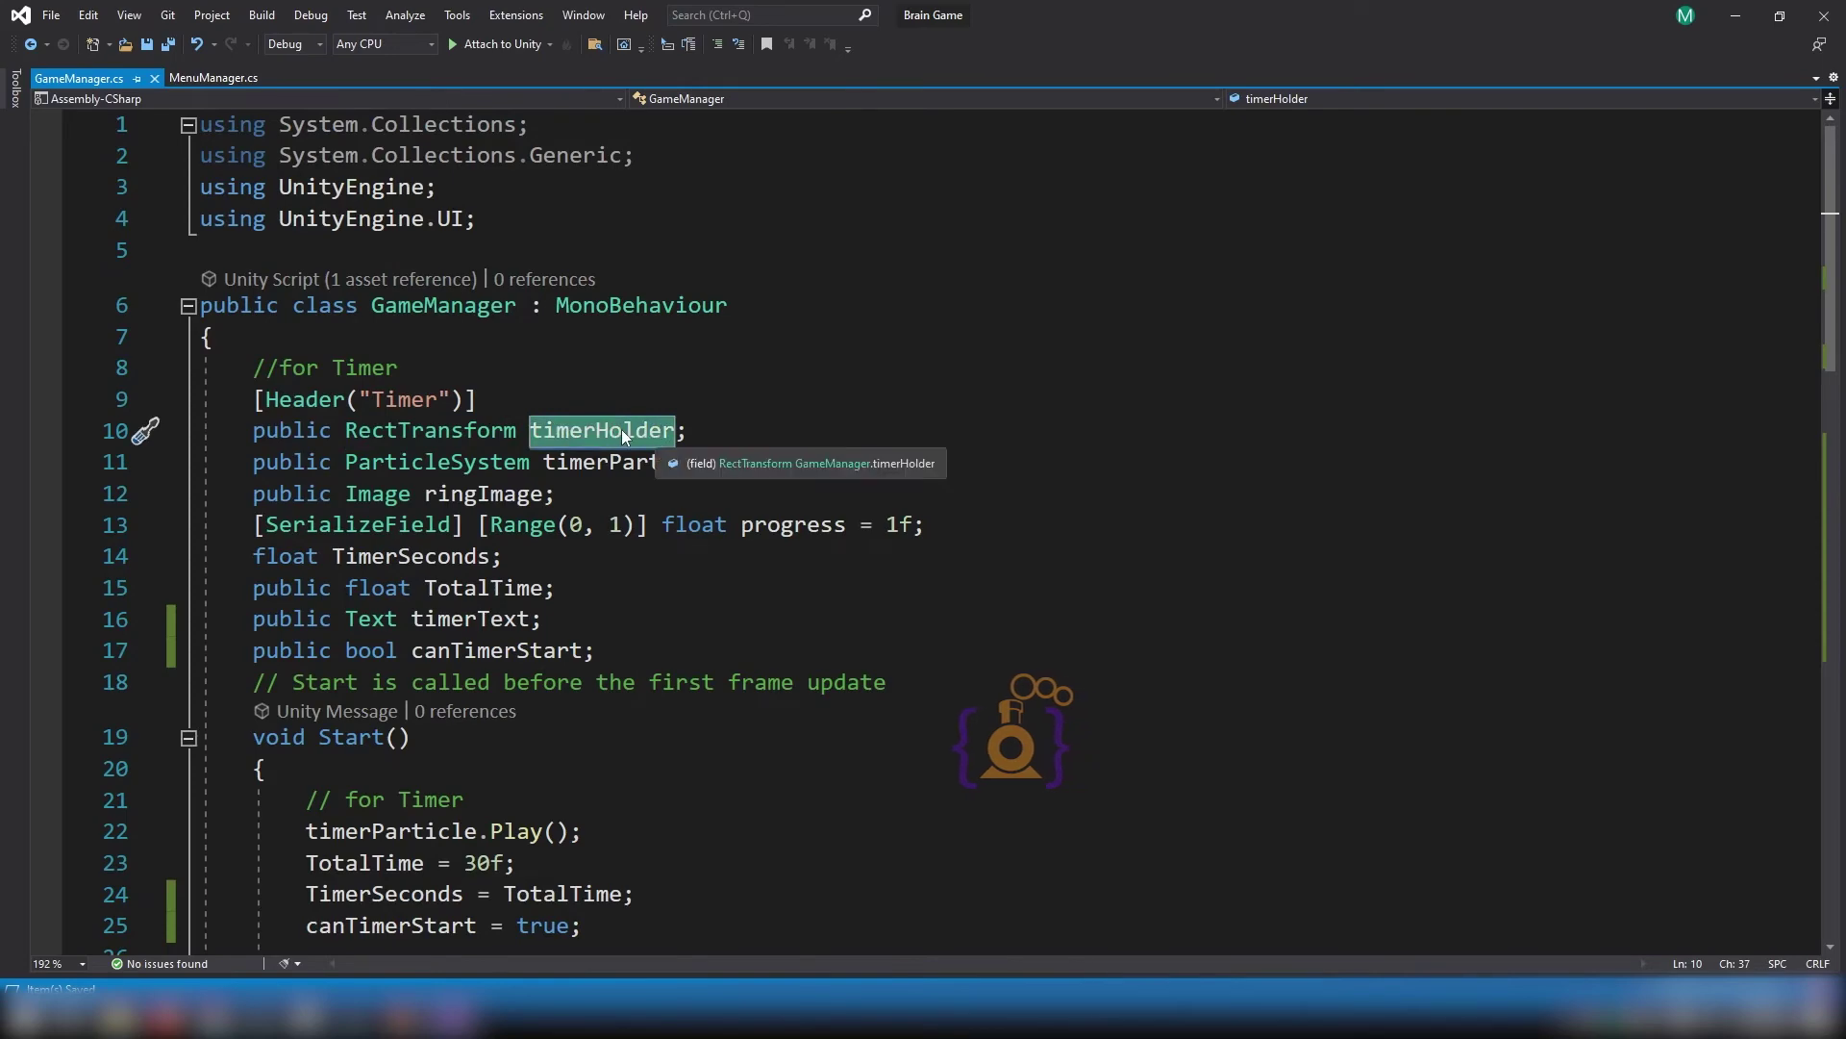
scroll(621, 429, "down", 7)
scroll(815, 568, "down", 5)
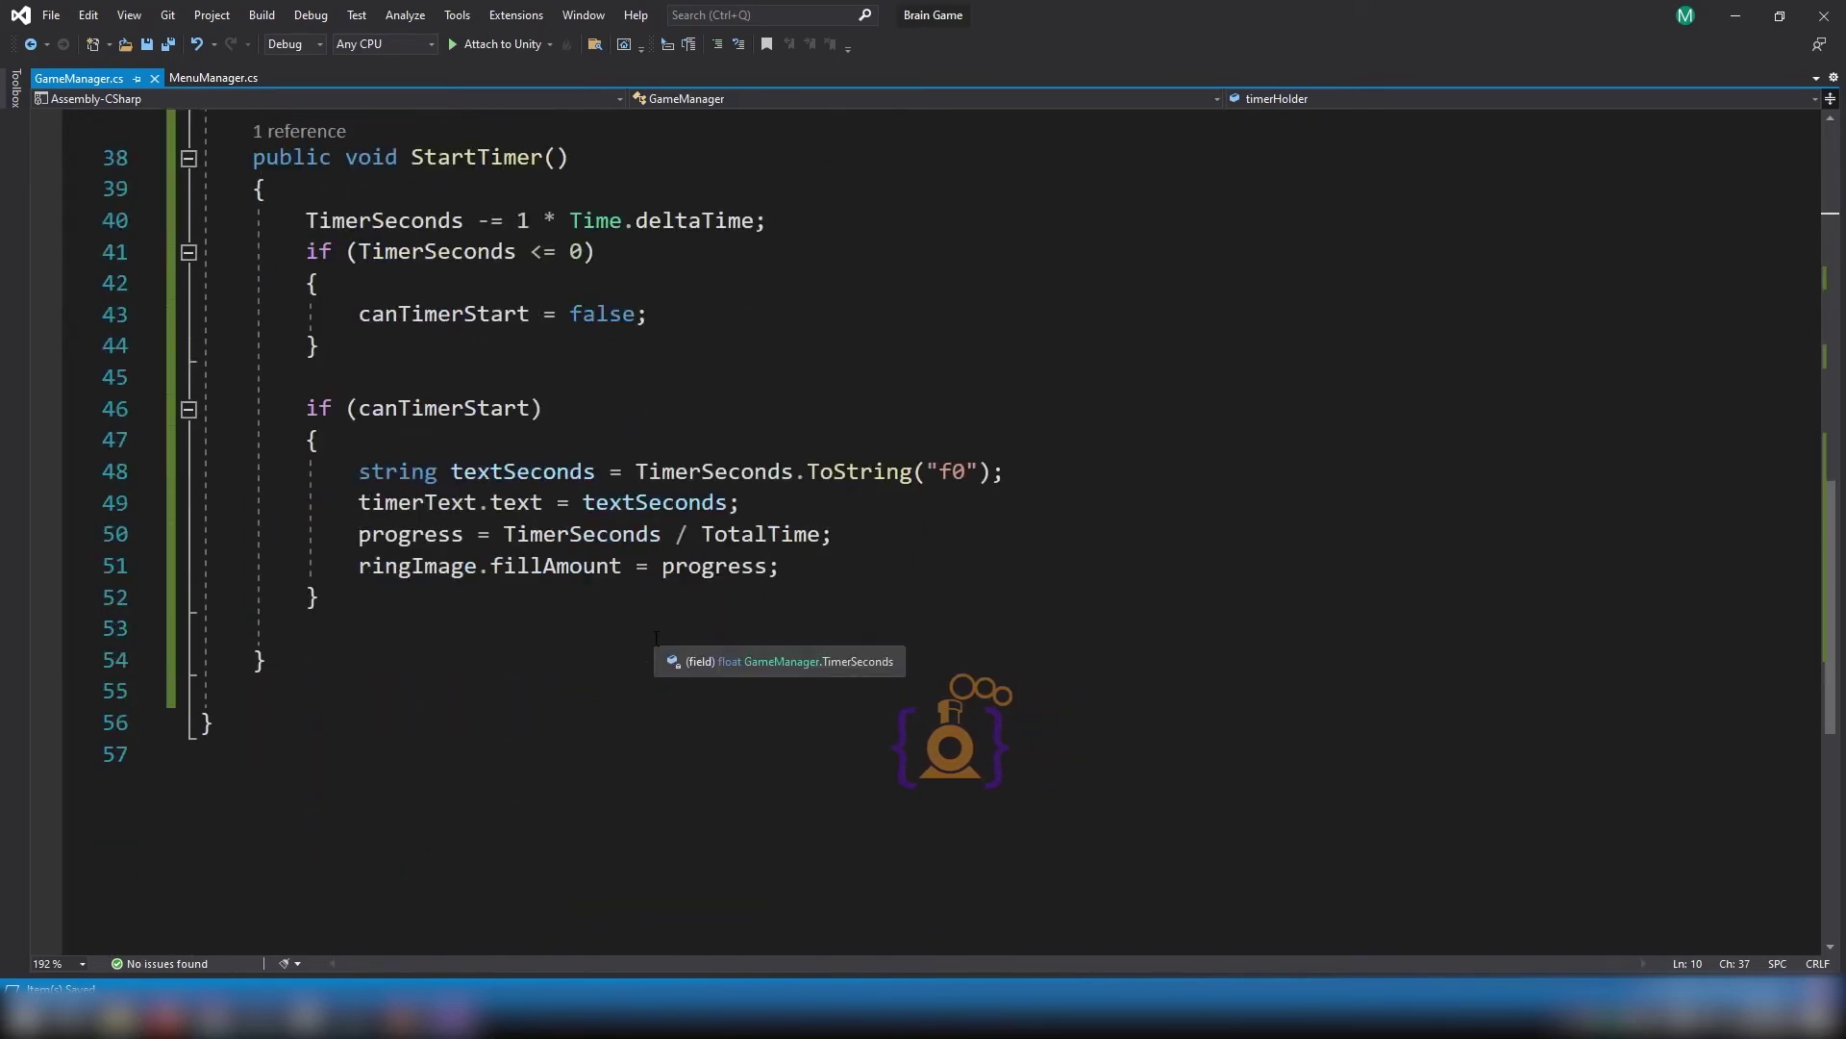
left_click(815, 567)
key("Return")
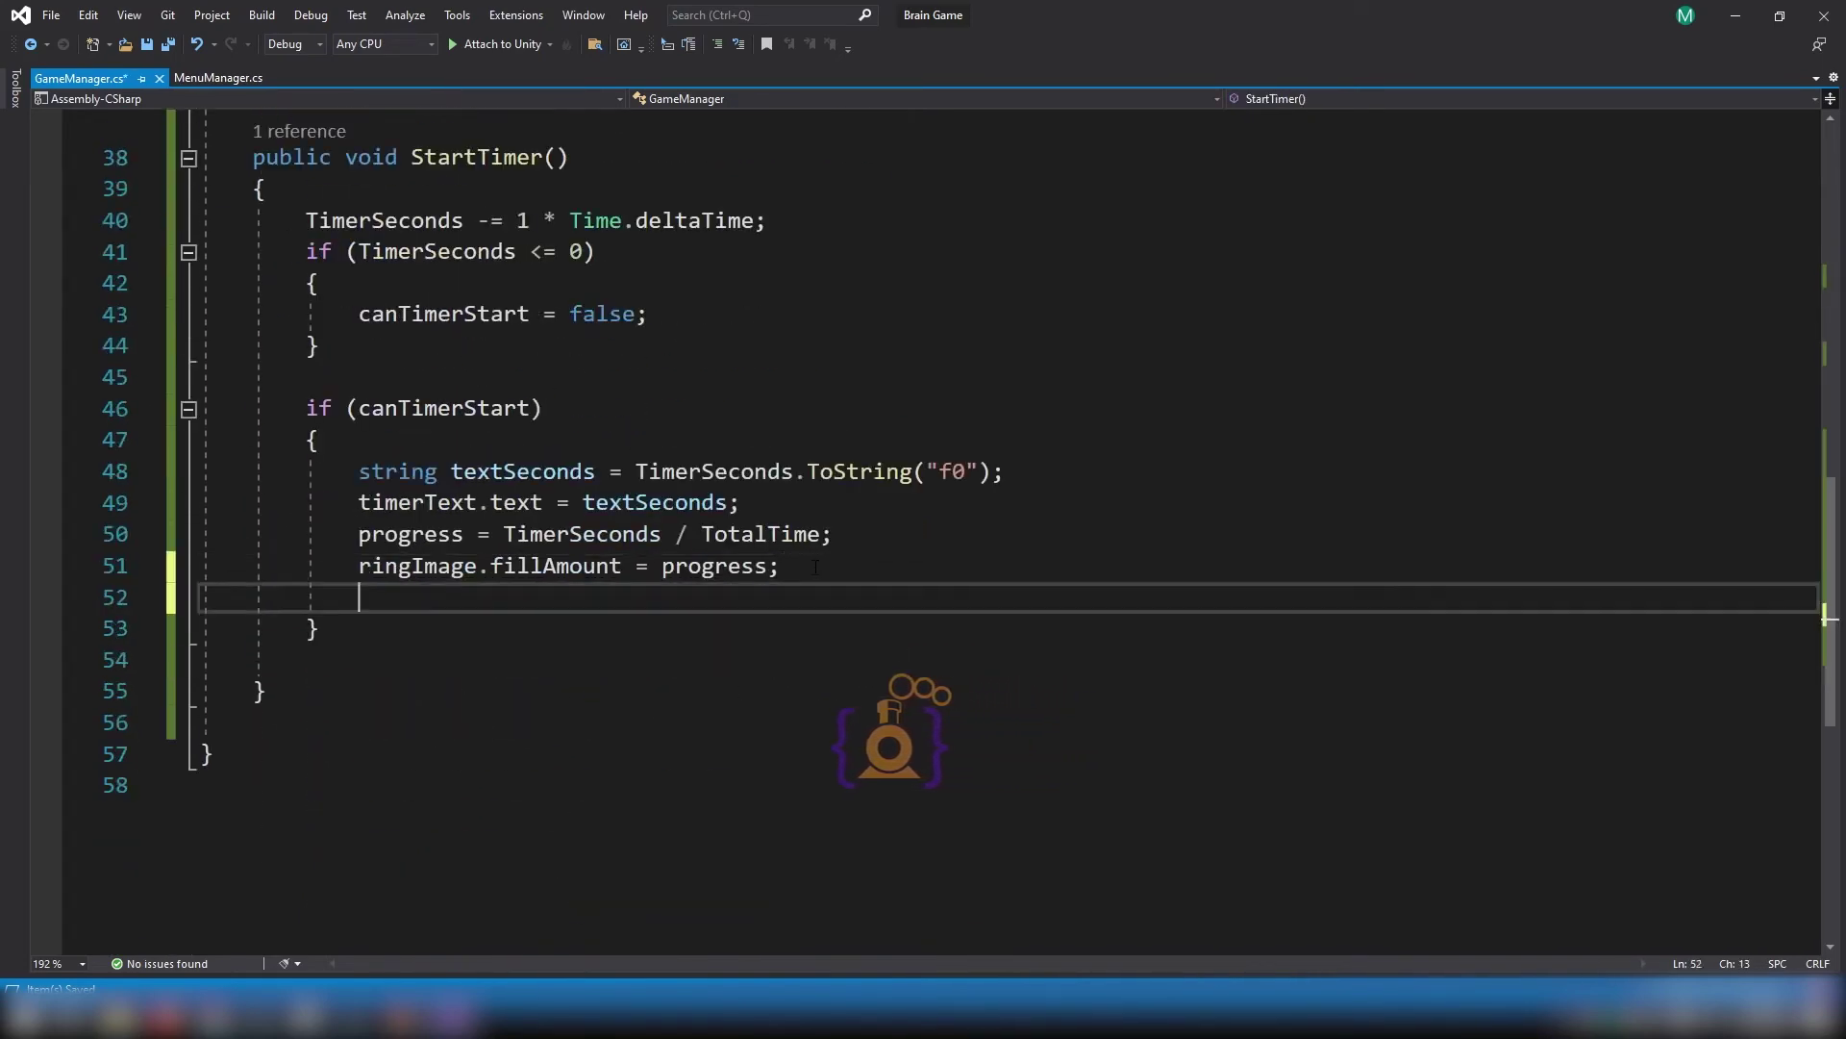
Begin the statement timerHolder.rotation = Quaternion.Euler( using IntelliSense completions.
type("tim")
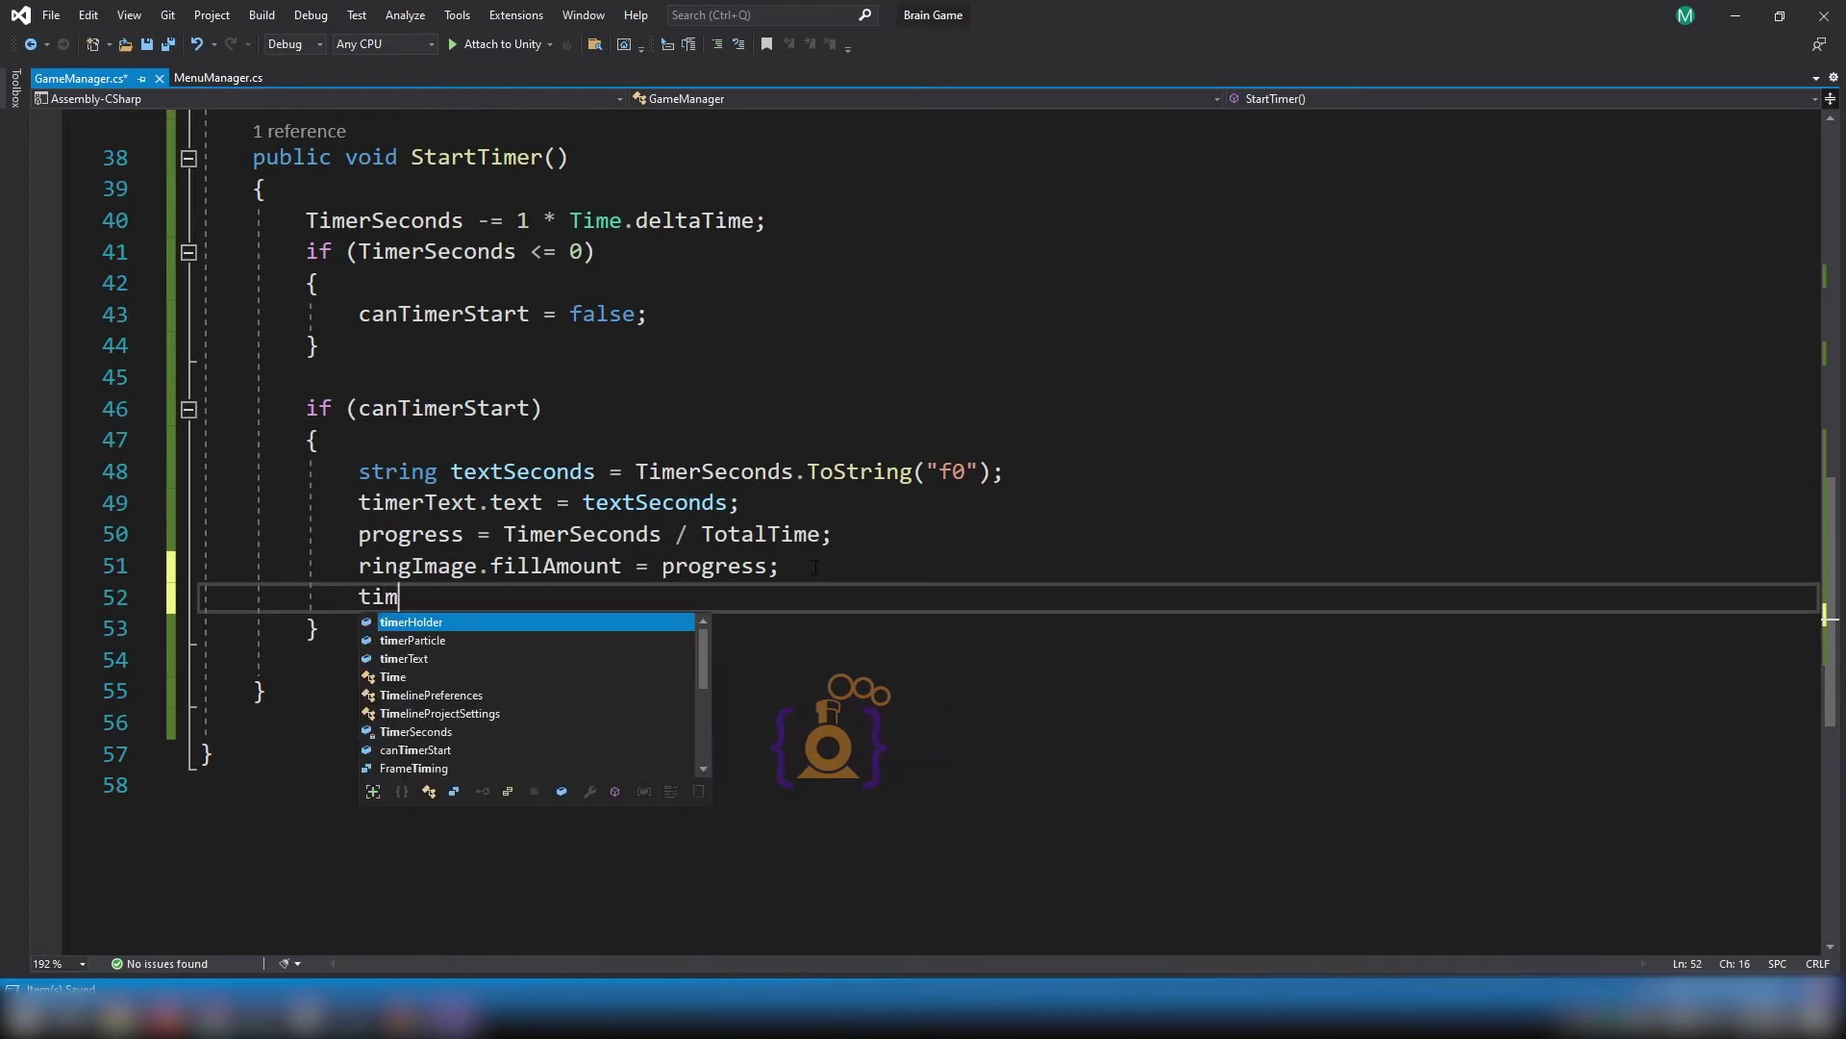
type("erHolder.ro")
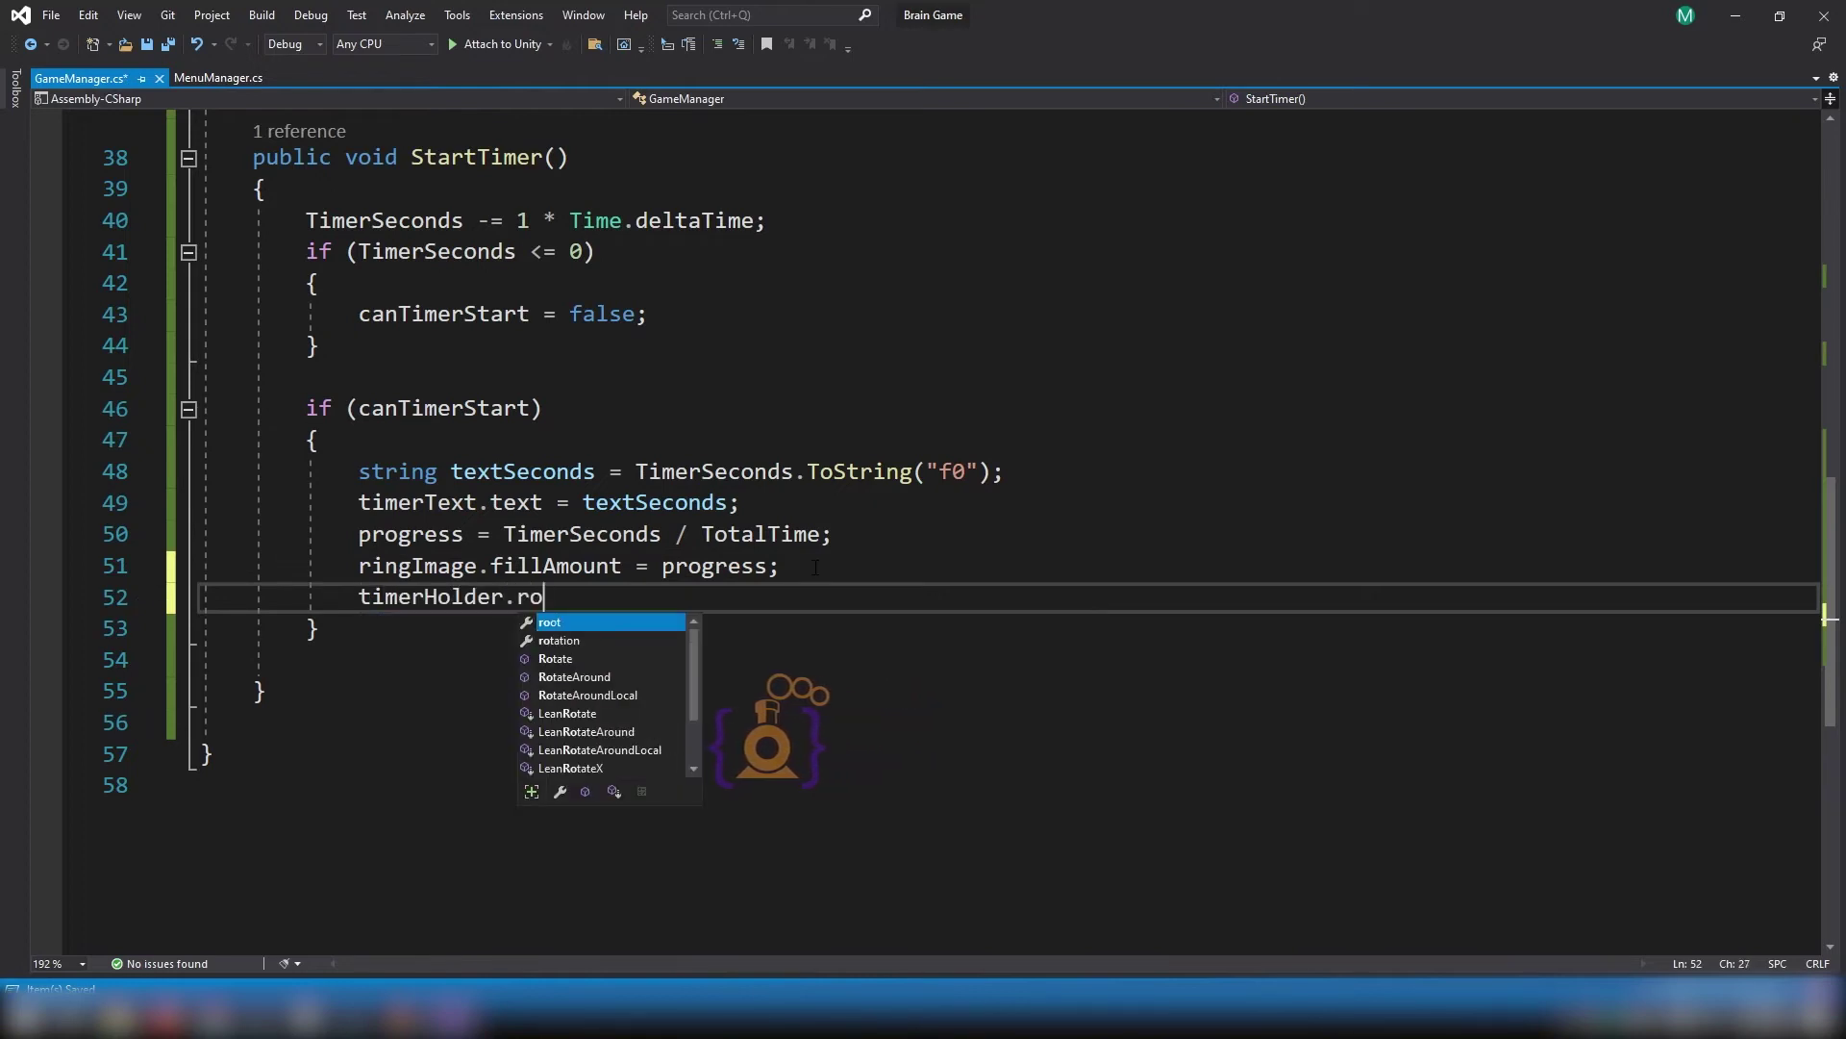
type("t")
key("Tab")
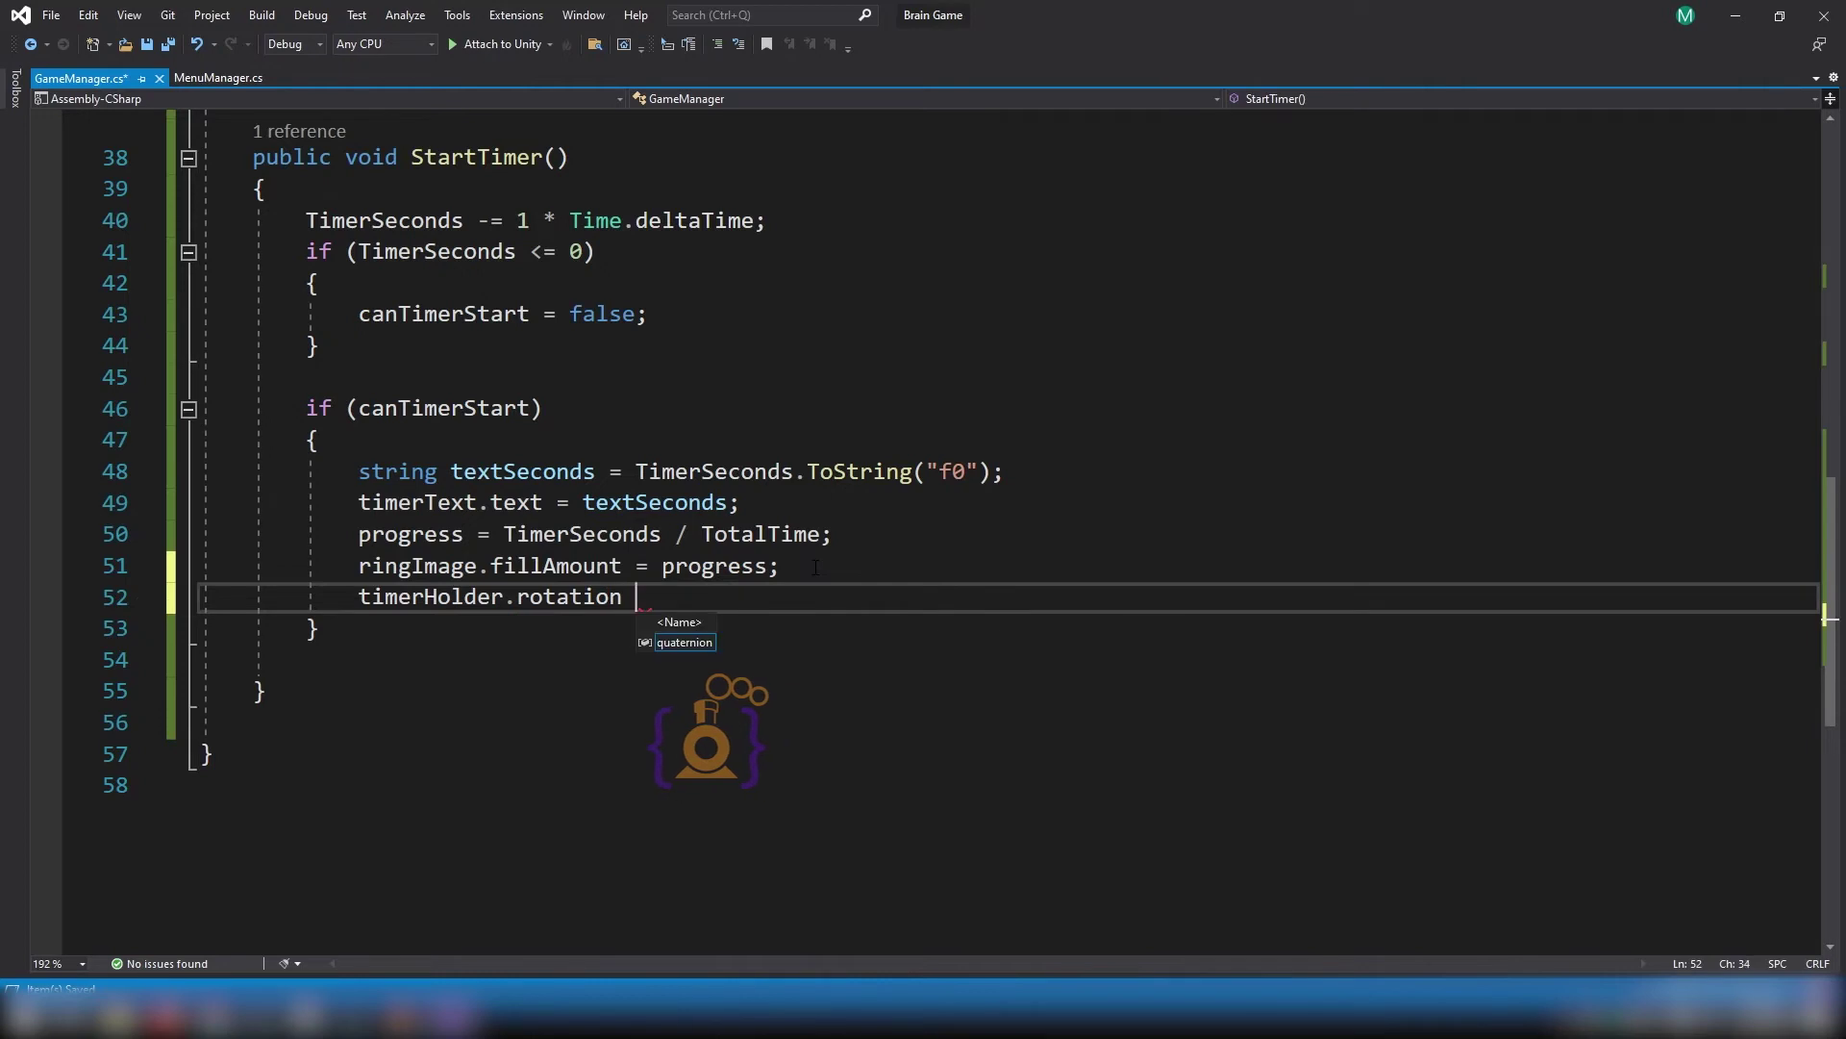
type("= Q")
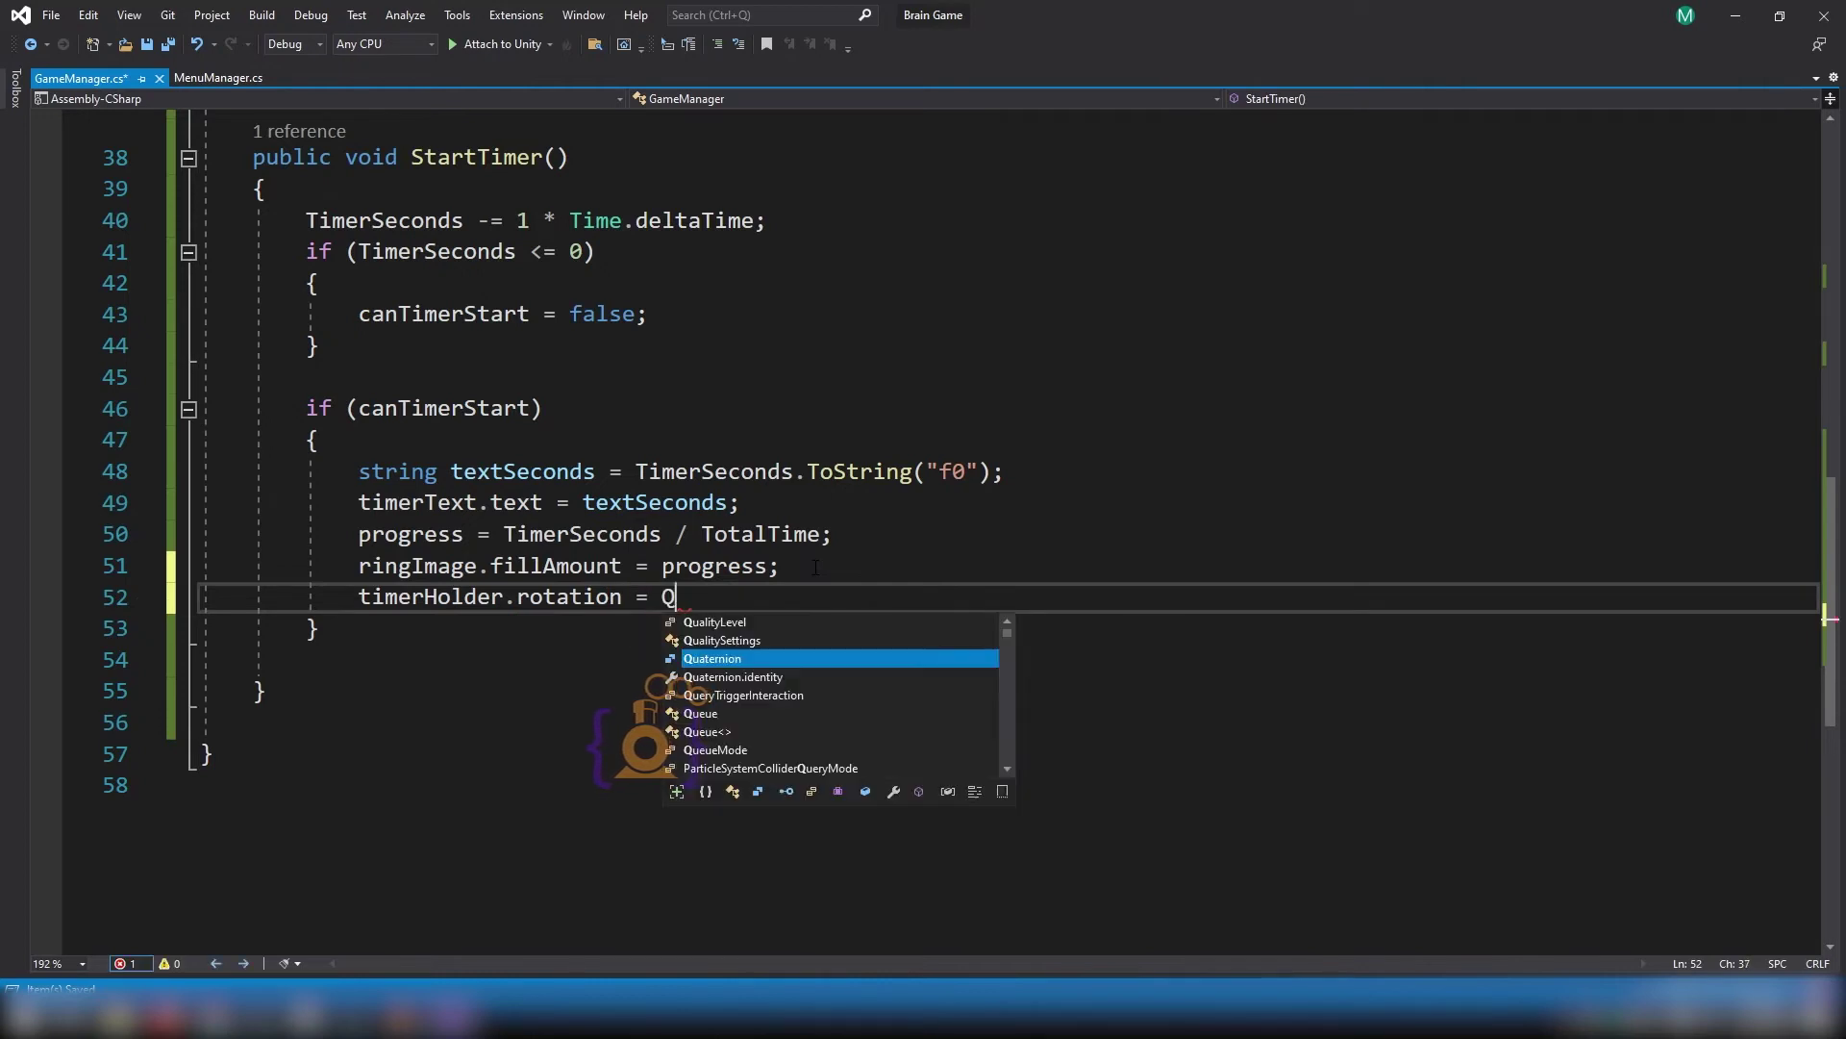
key("Tab")
type(".")
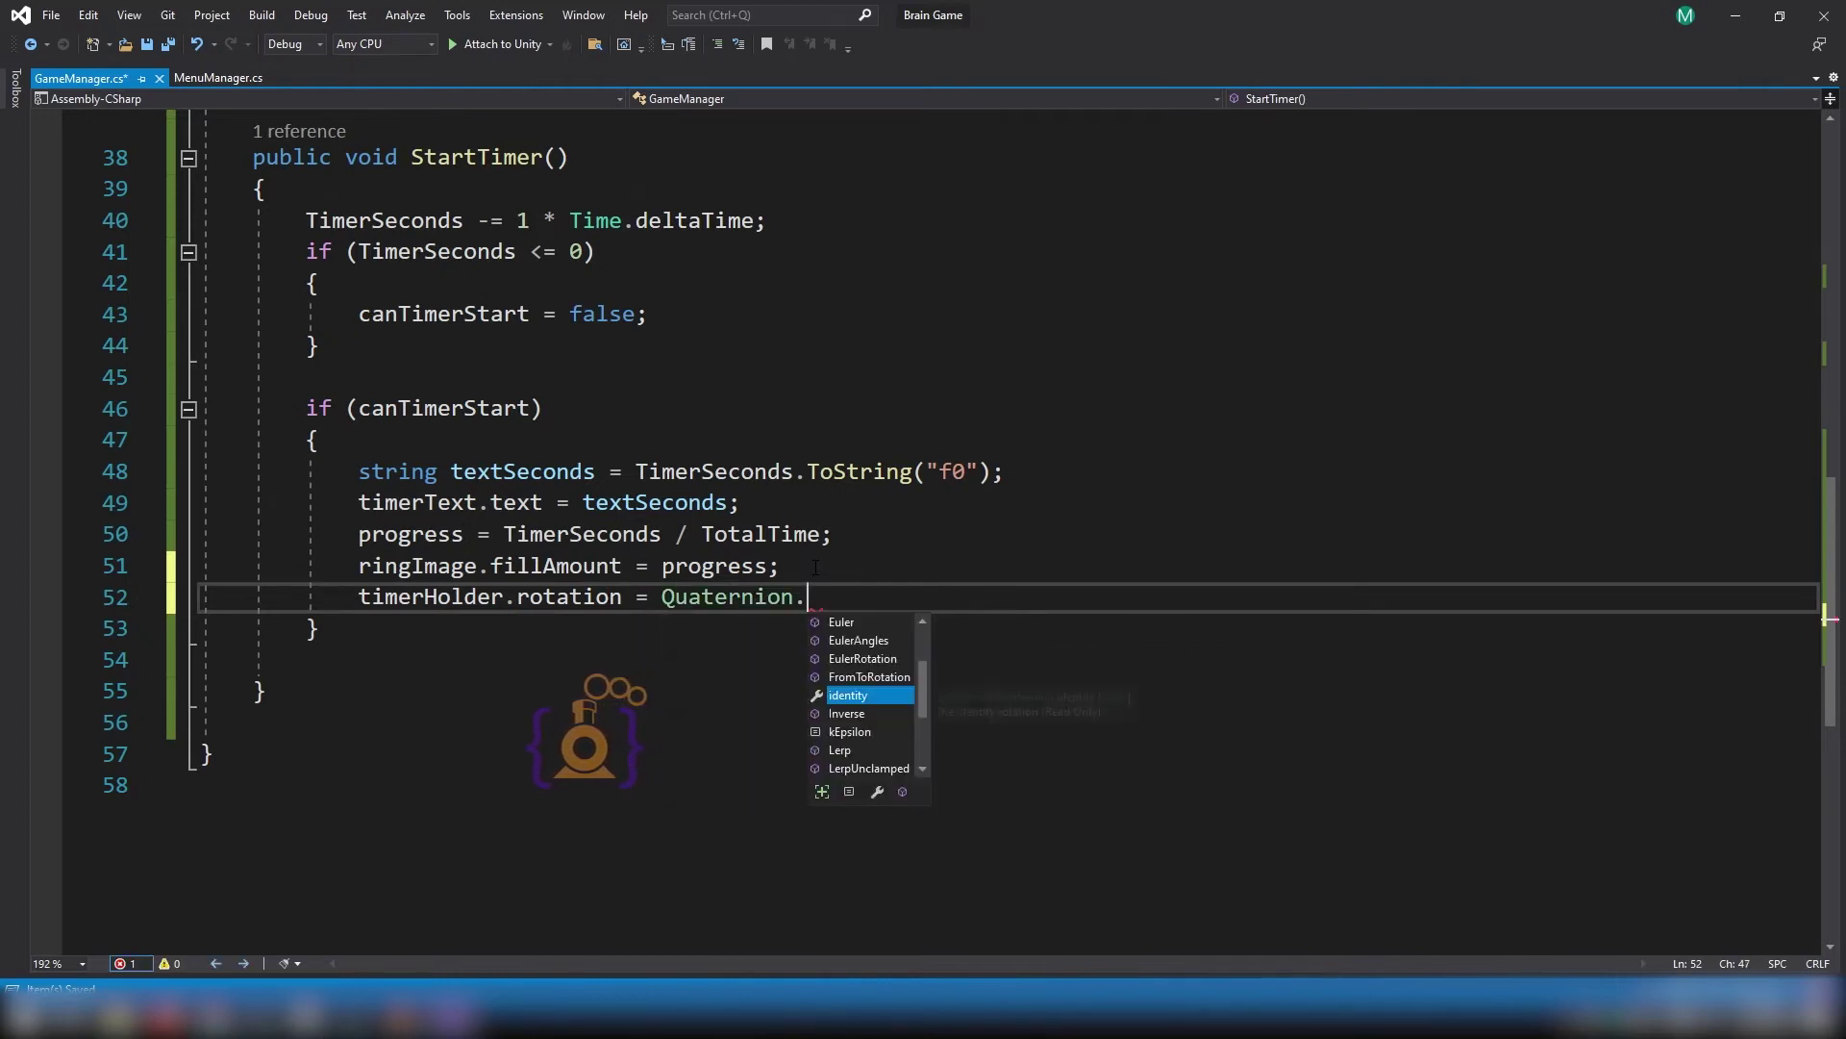
type("e")
key("Tab")
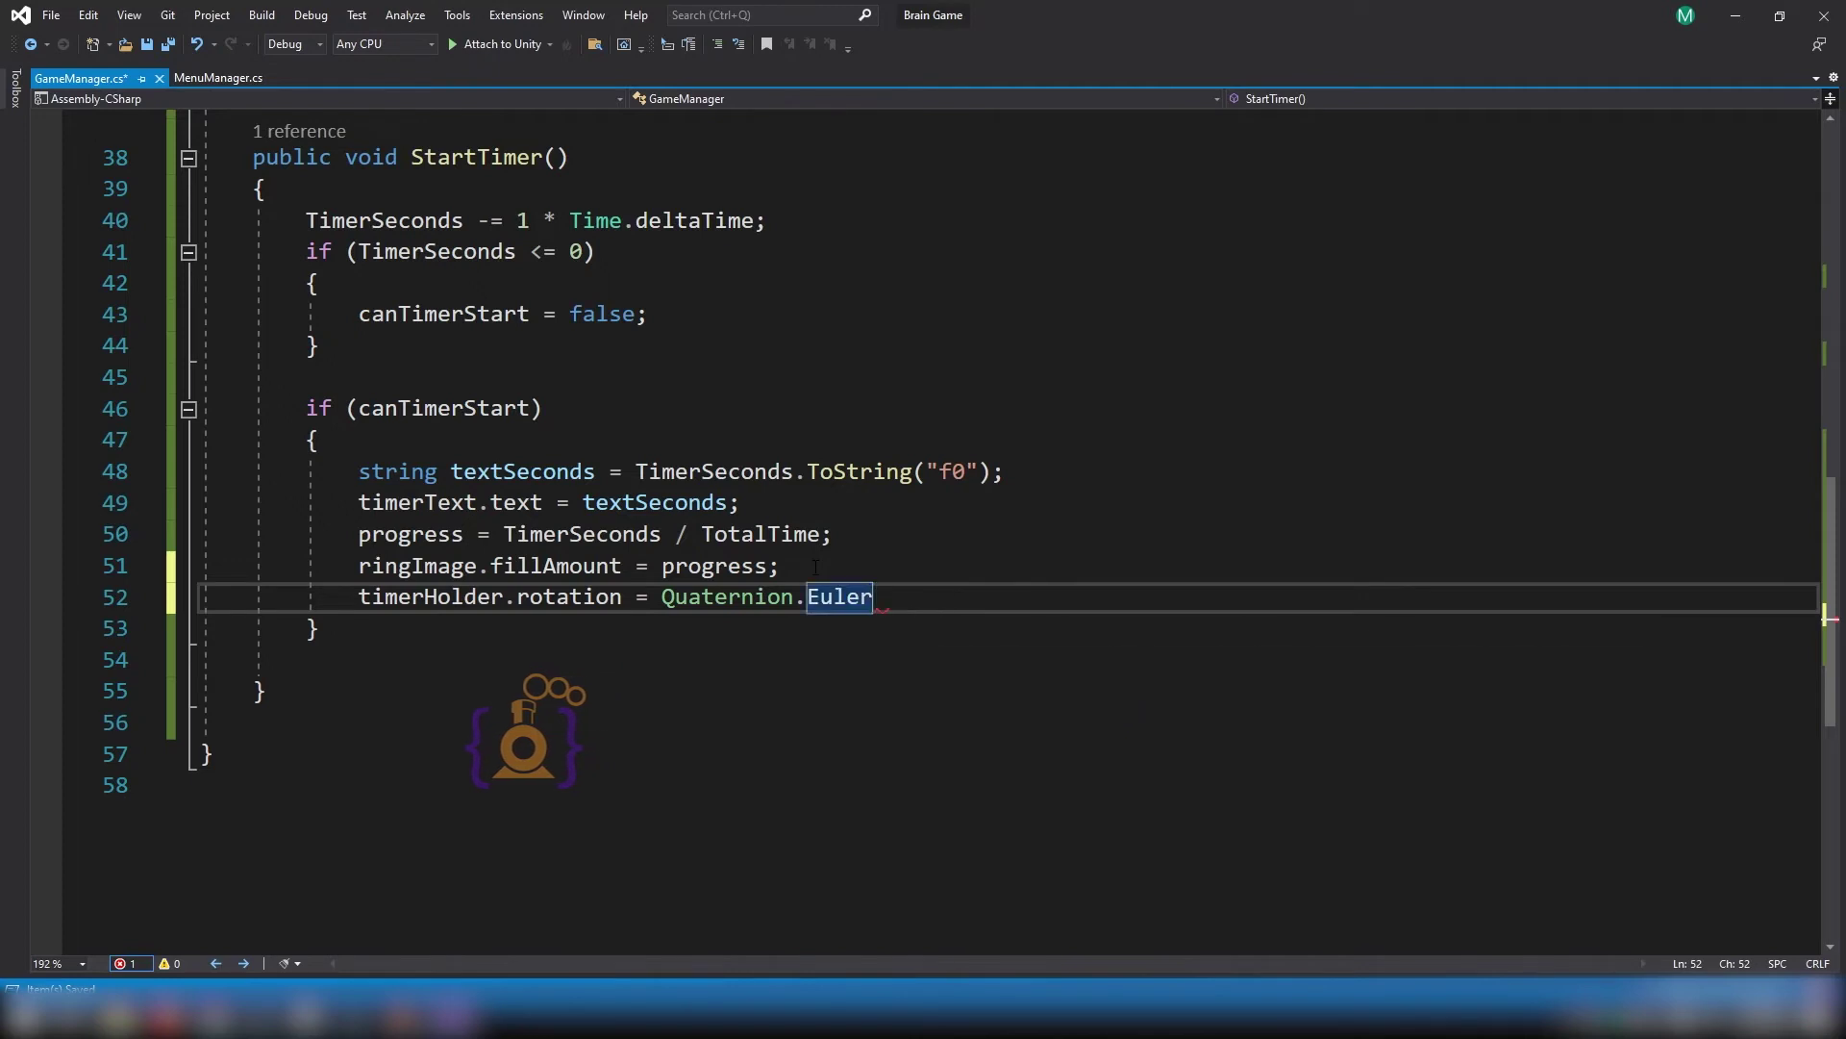
type("(0f")
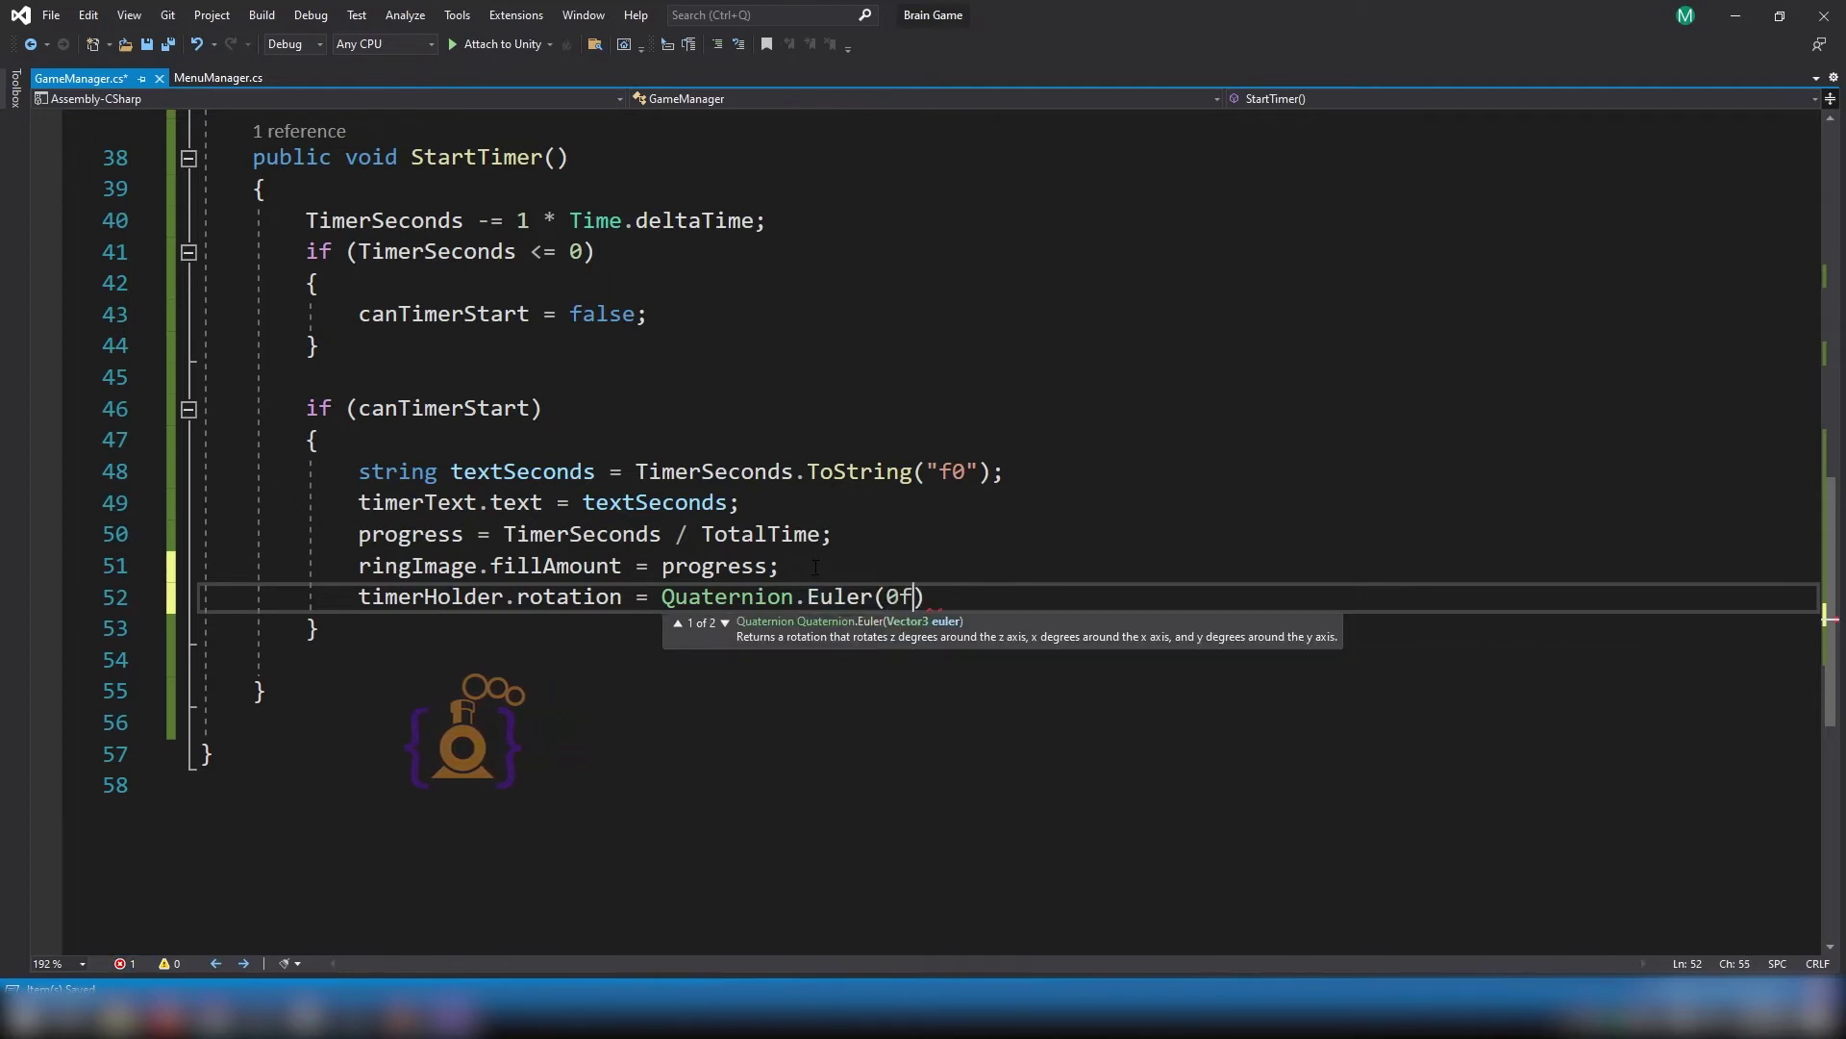
type("0f")
Complete the Euler arguments as (0f, 0f, progress * 360) and save GameManager.cs.
key("Left")
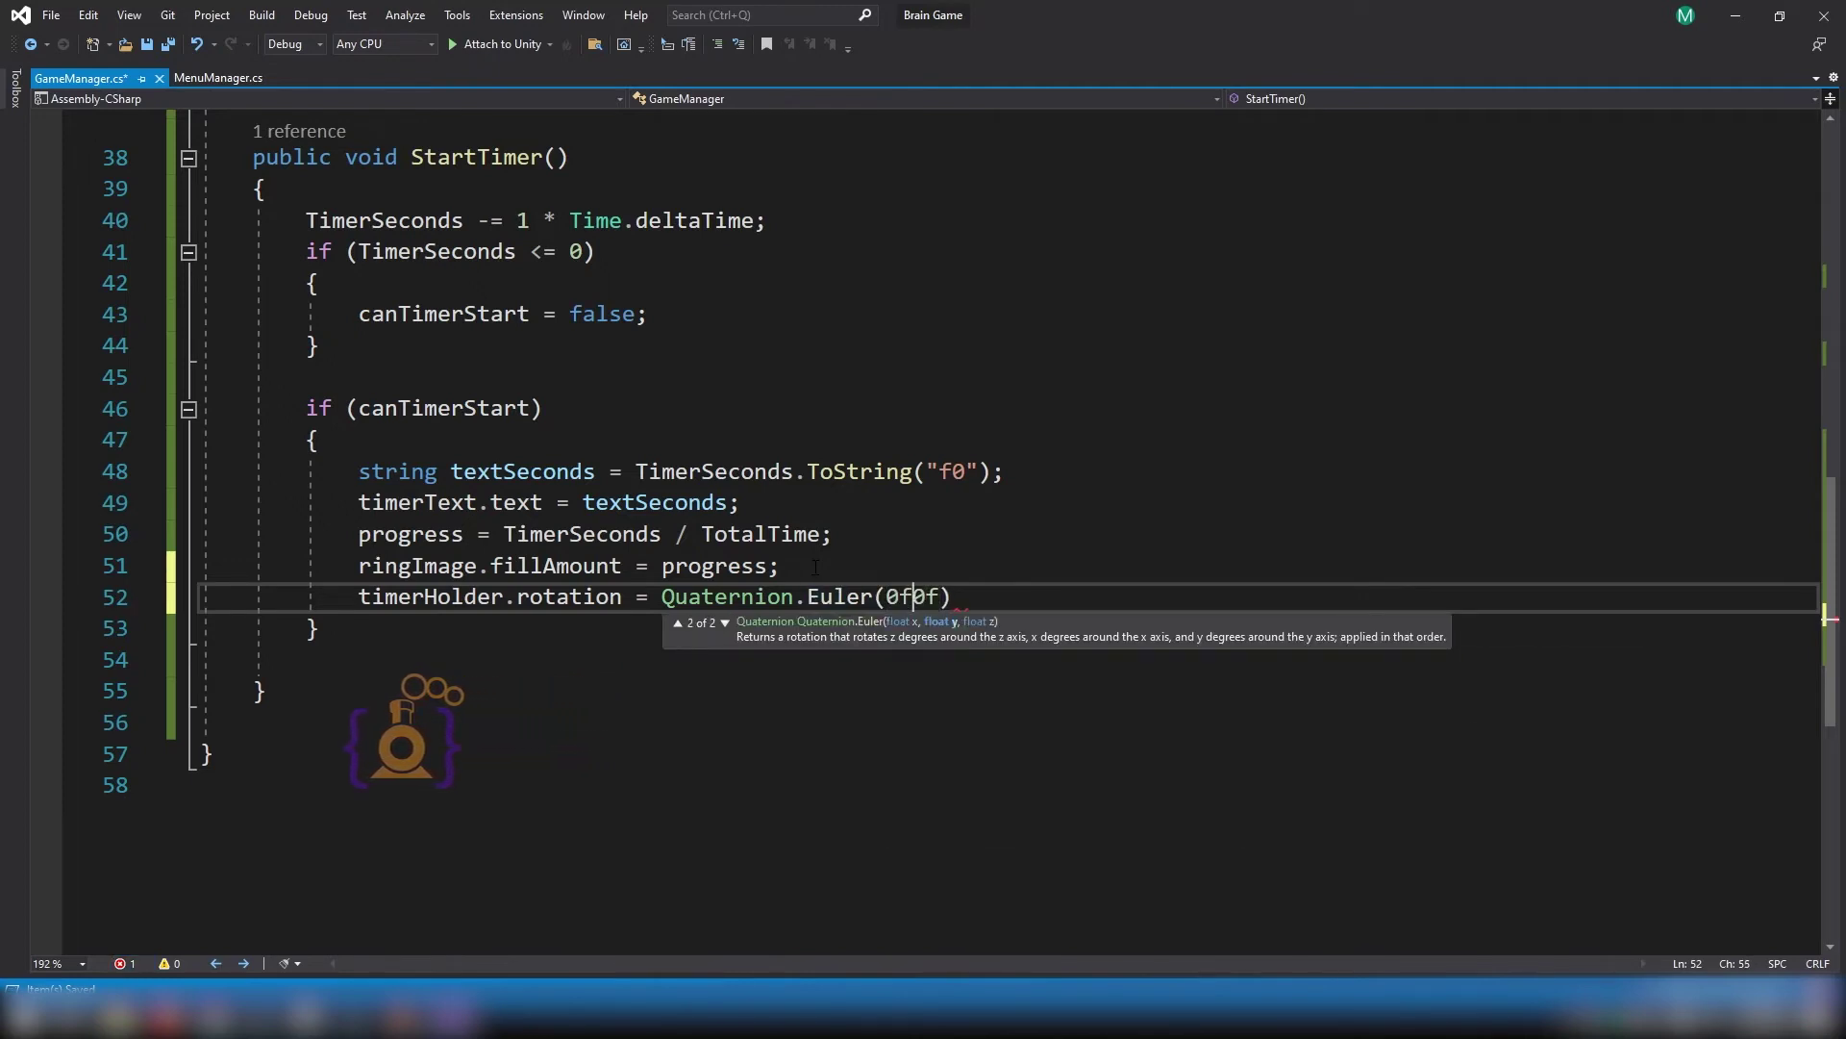
type(",")
key("Right")
key("Right")
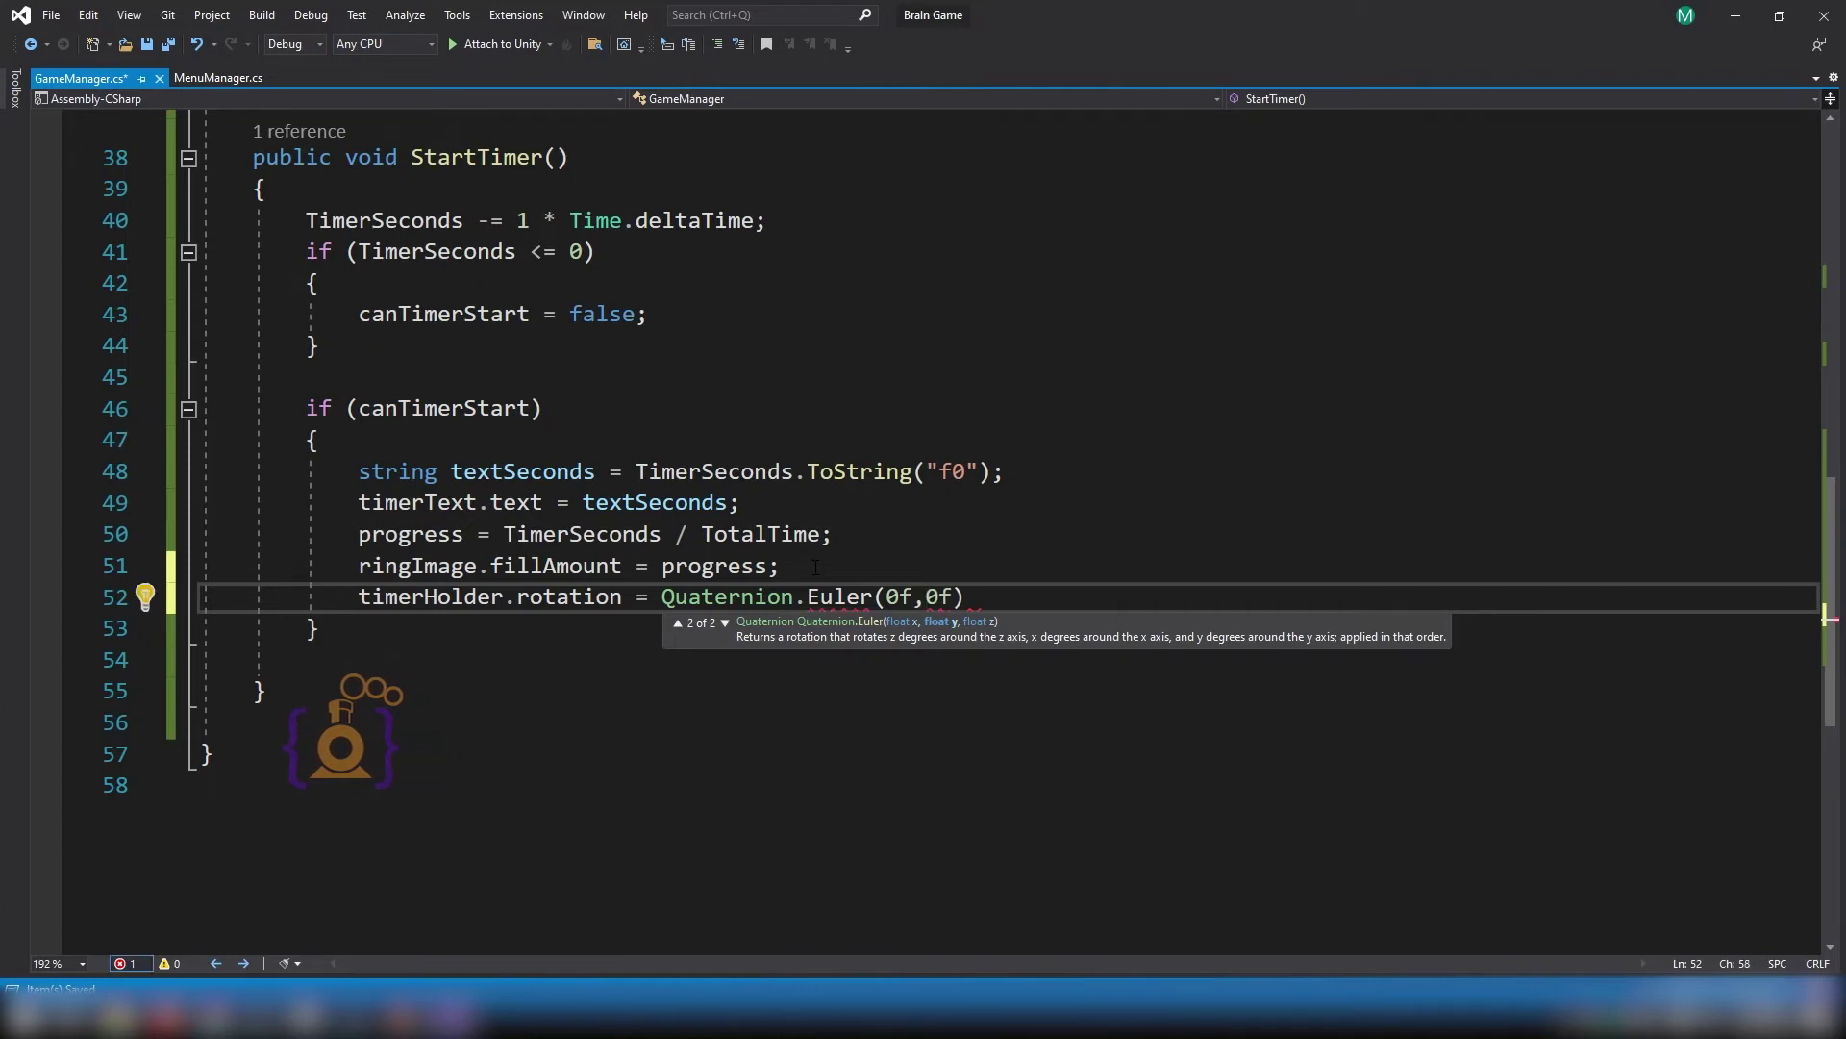
type(",")
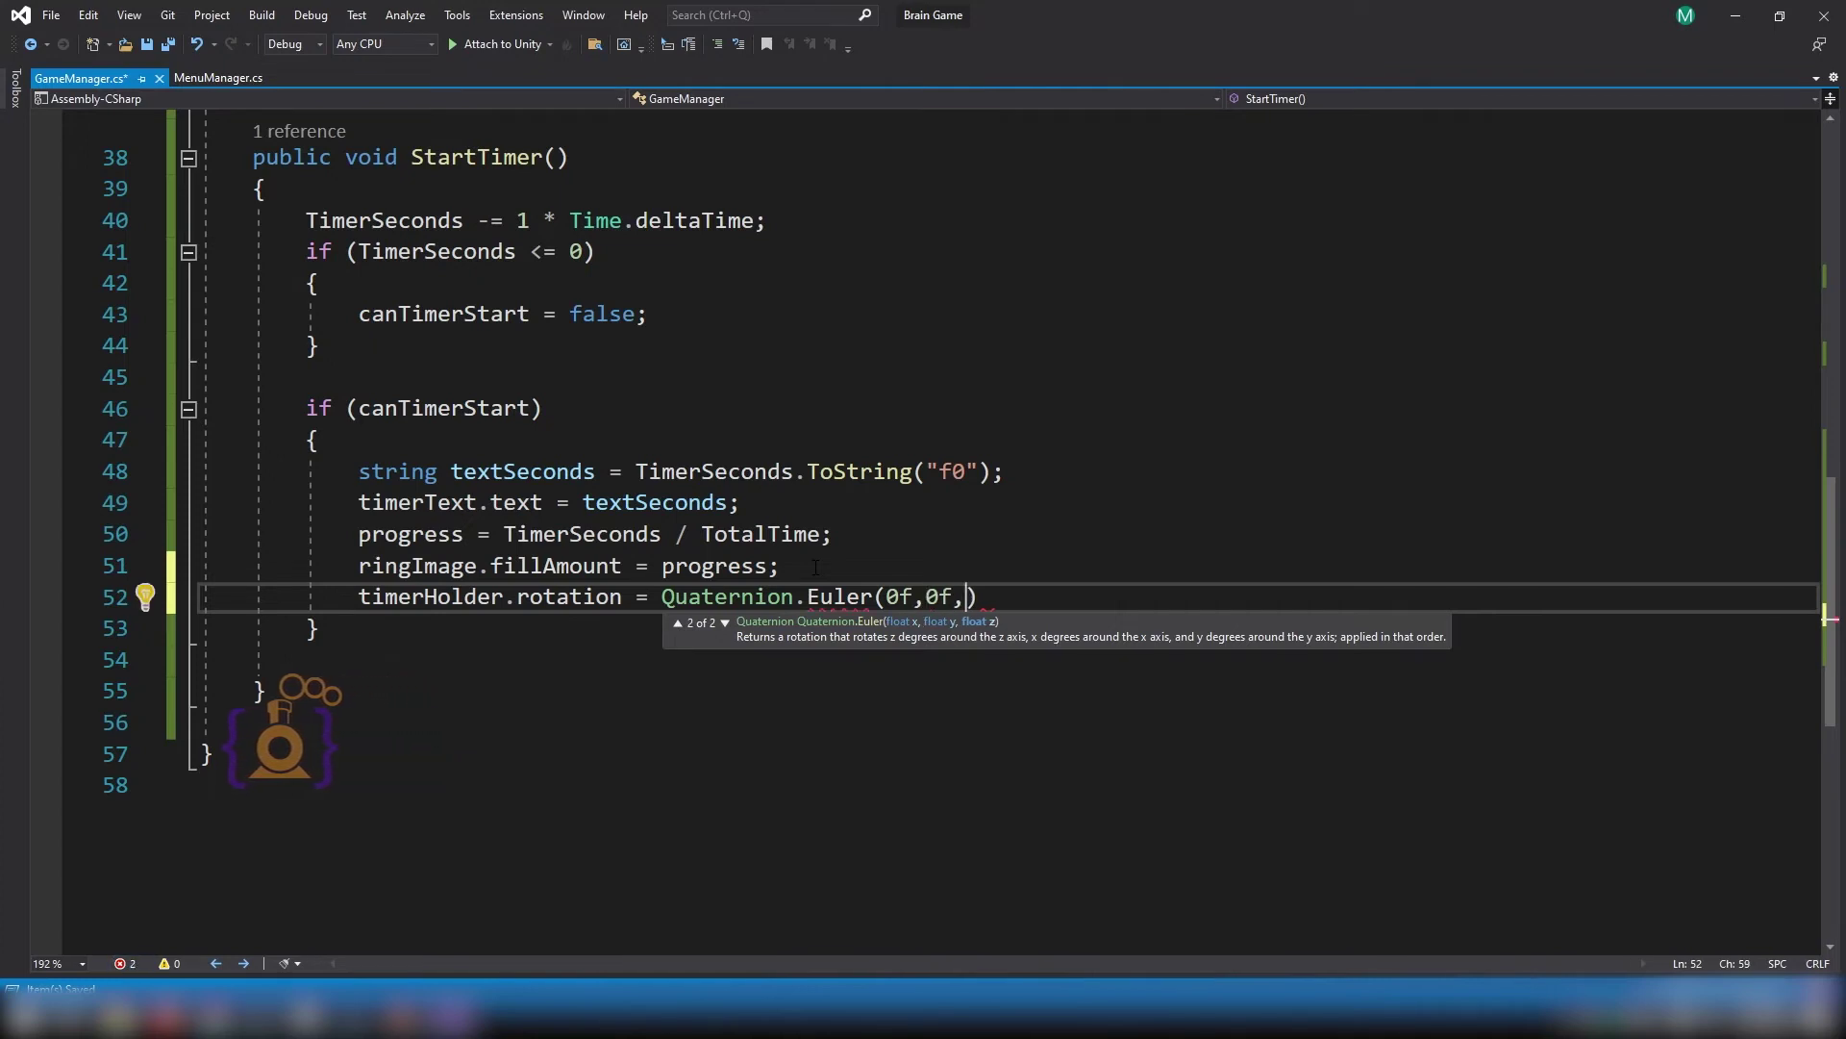
type("pr")
key("Tab")
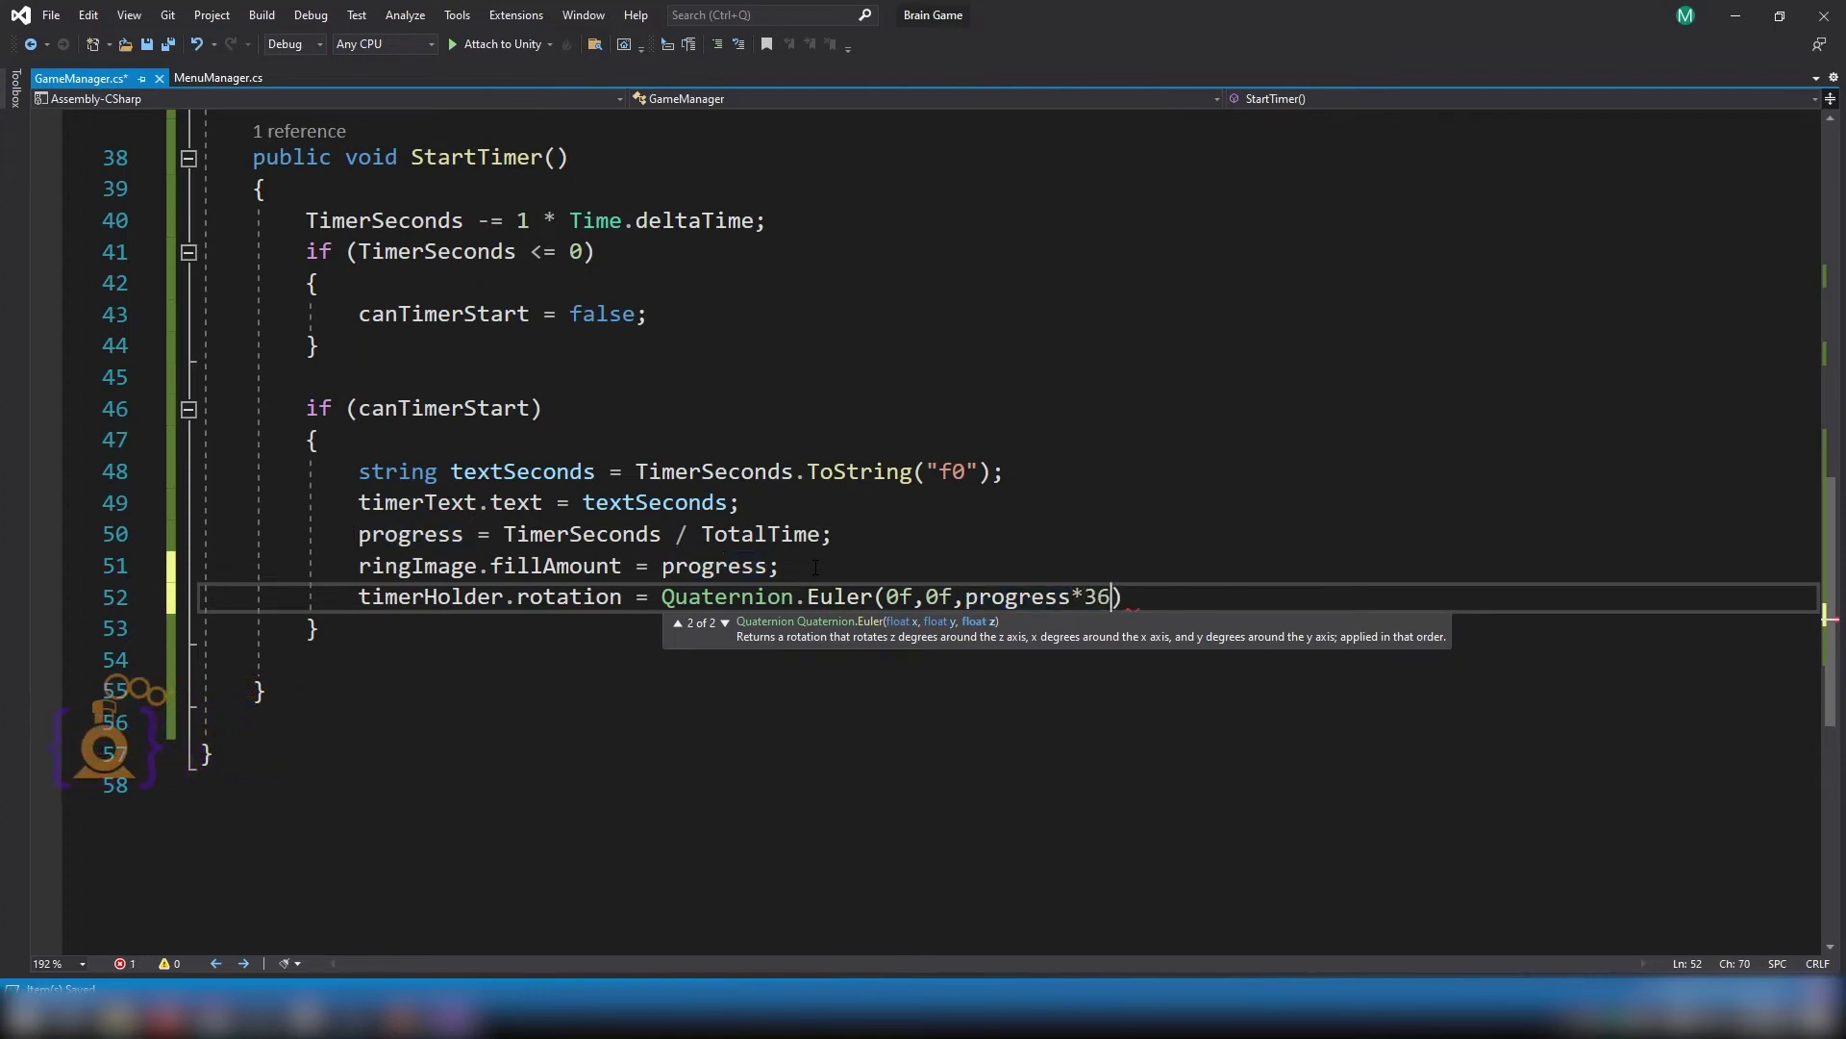
type(");")
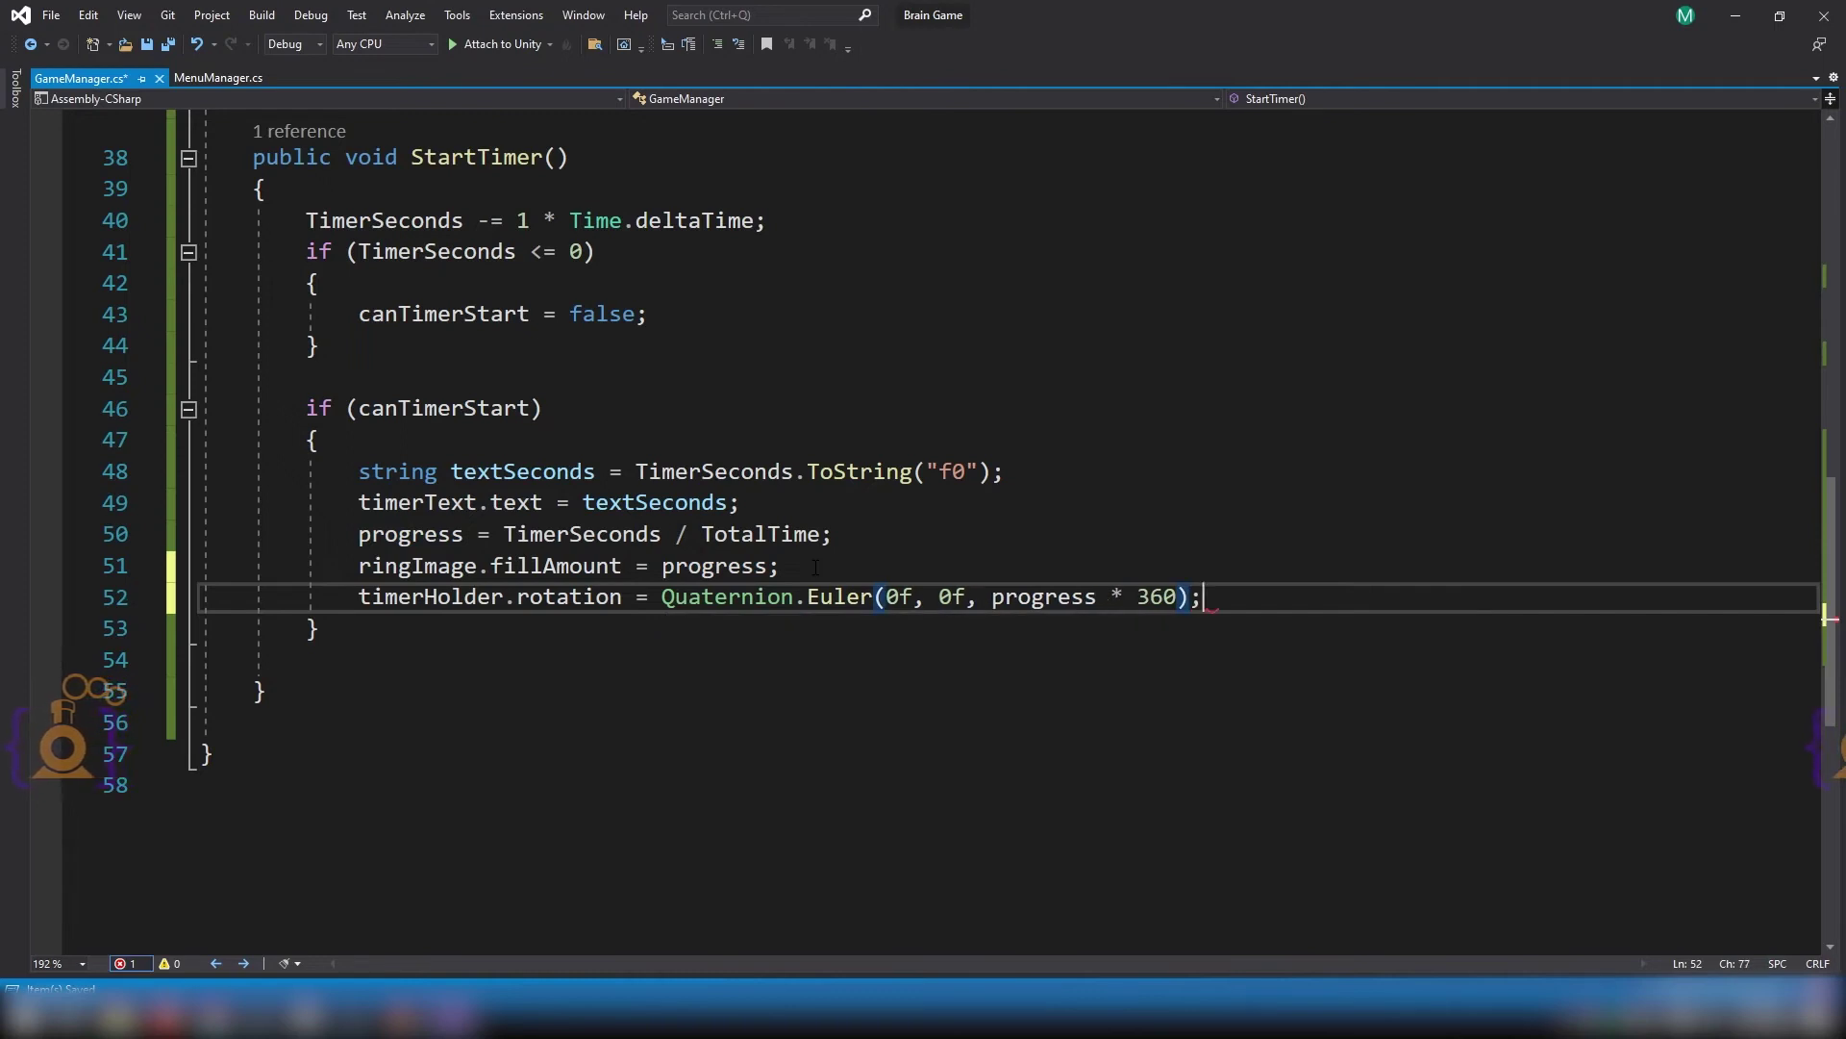
key("ctrl+s")
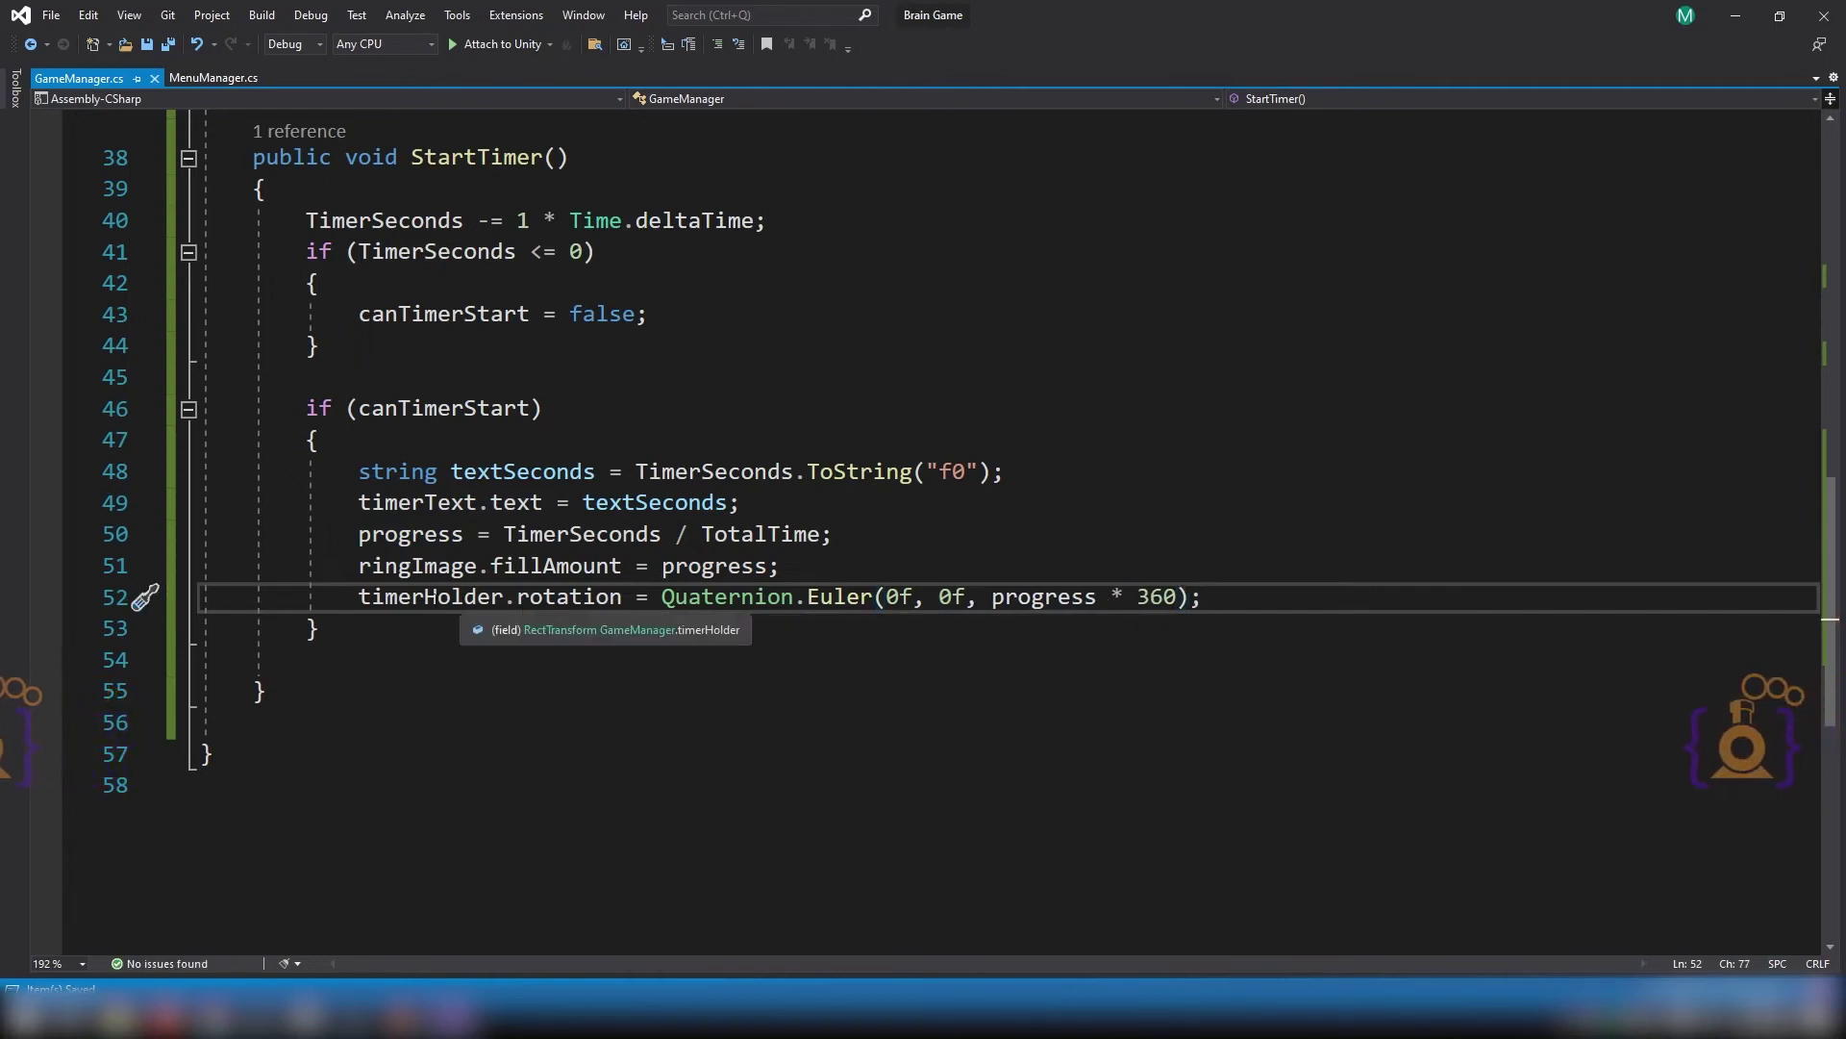
double_click(433, 596)
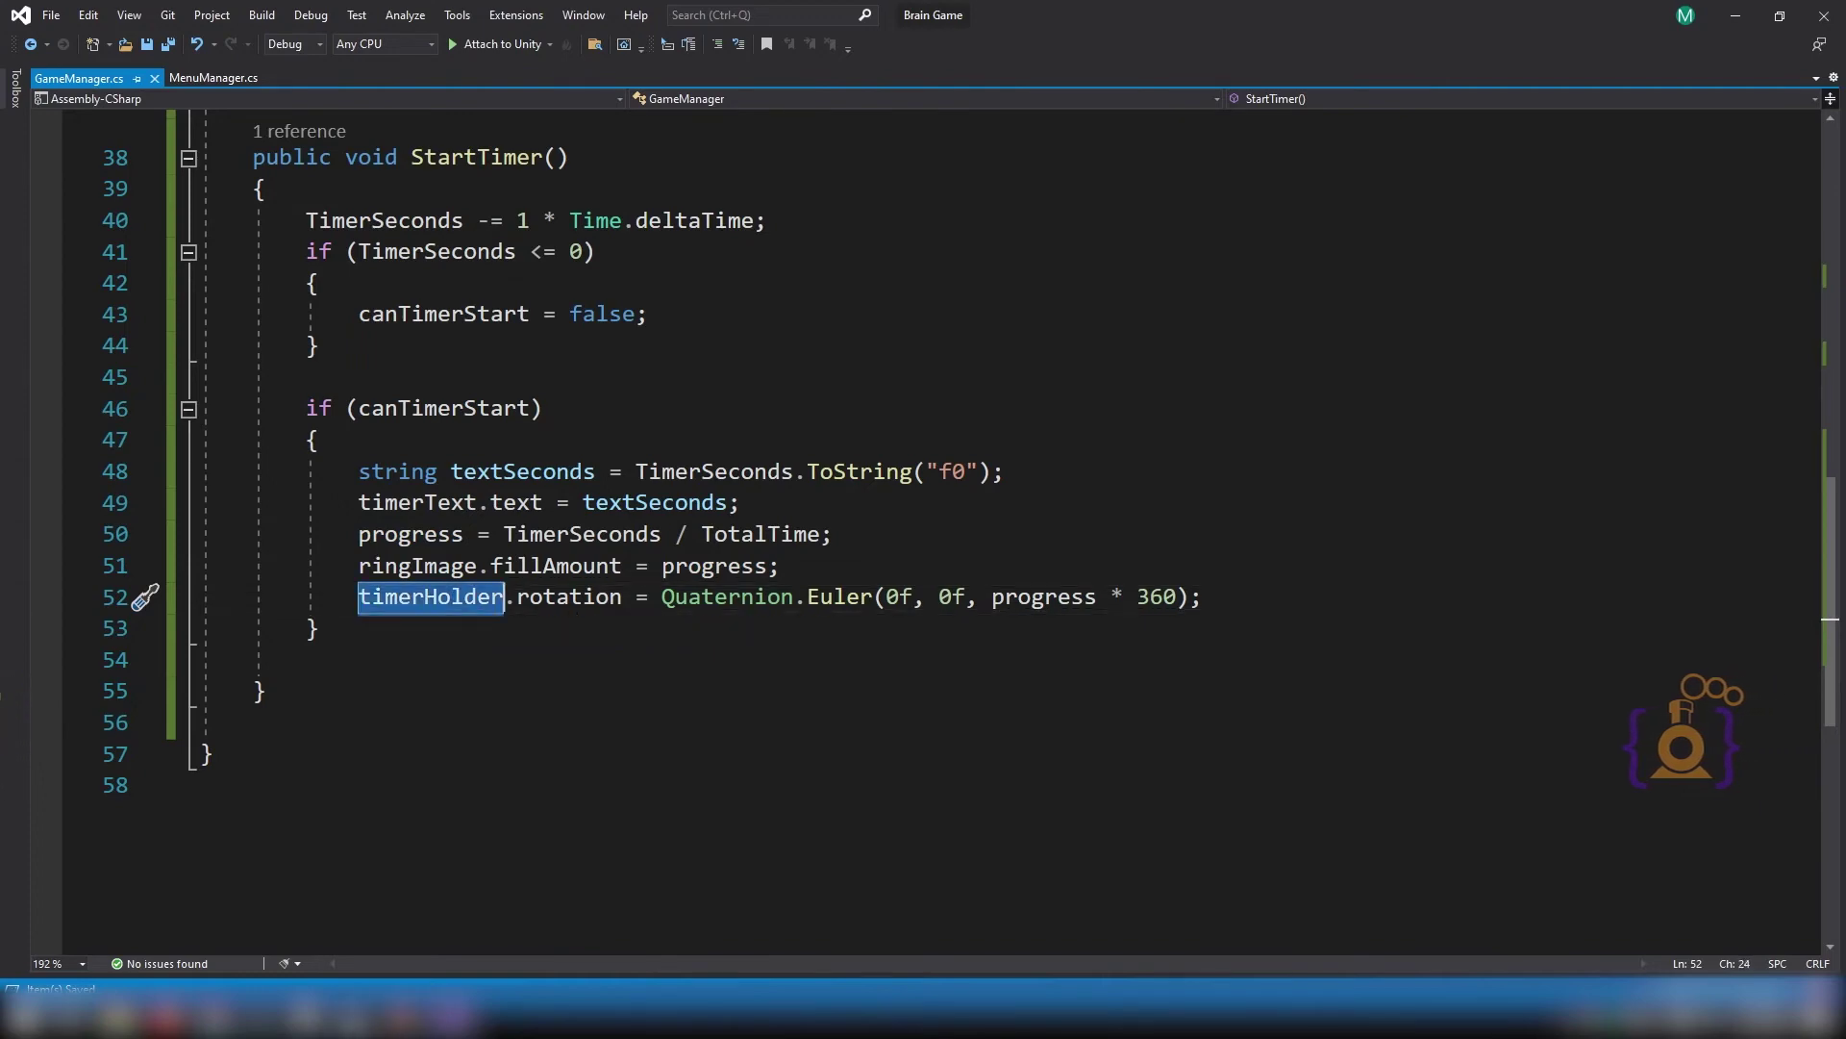
Return to the Brain Game Unity editor and play the level to watch the ring drain to 0.
mouse_move(353, 1018)
left_click(294, 941)
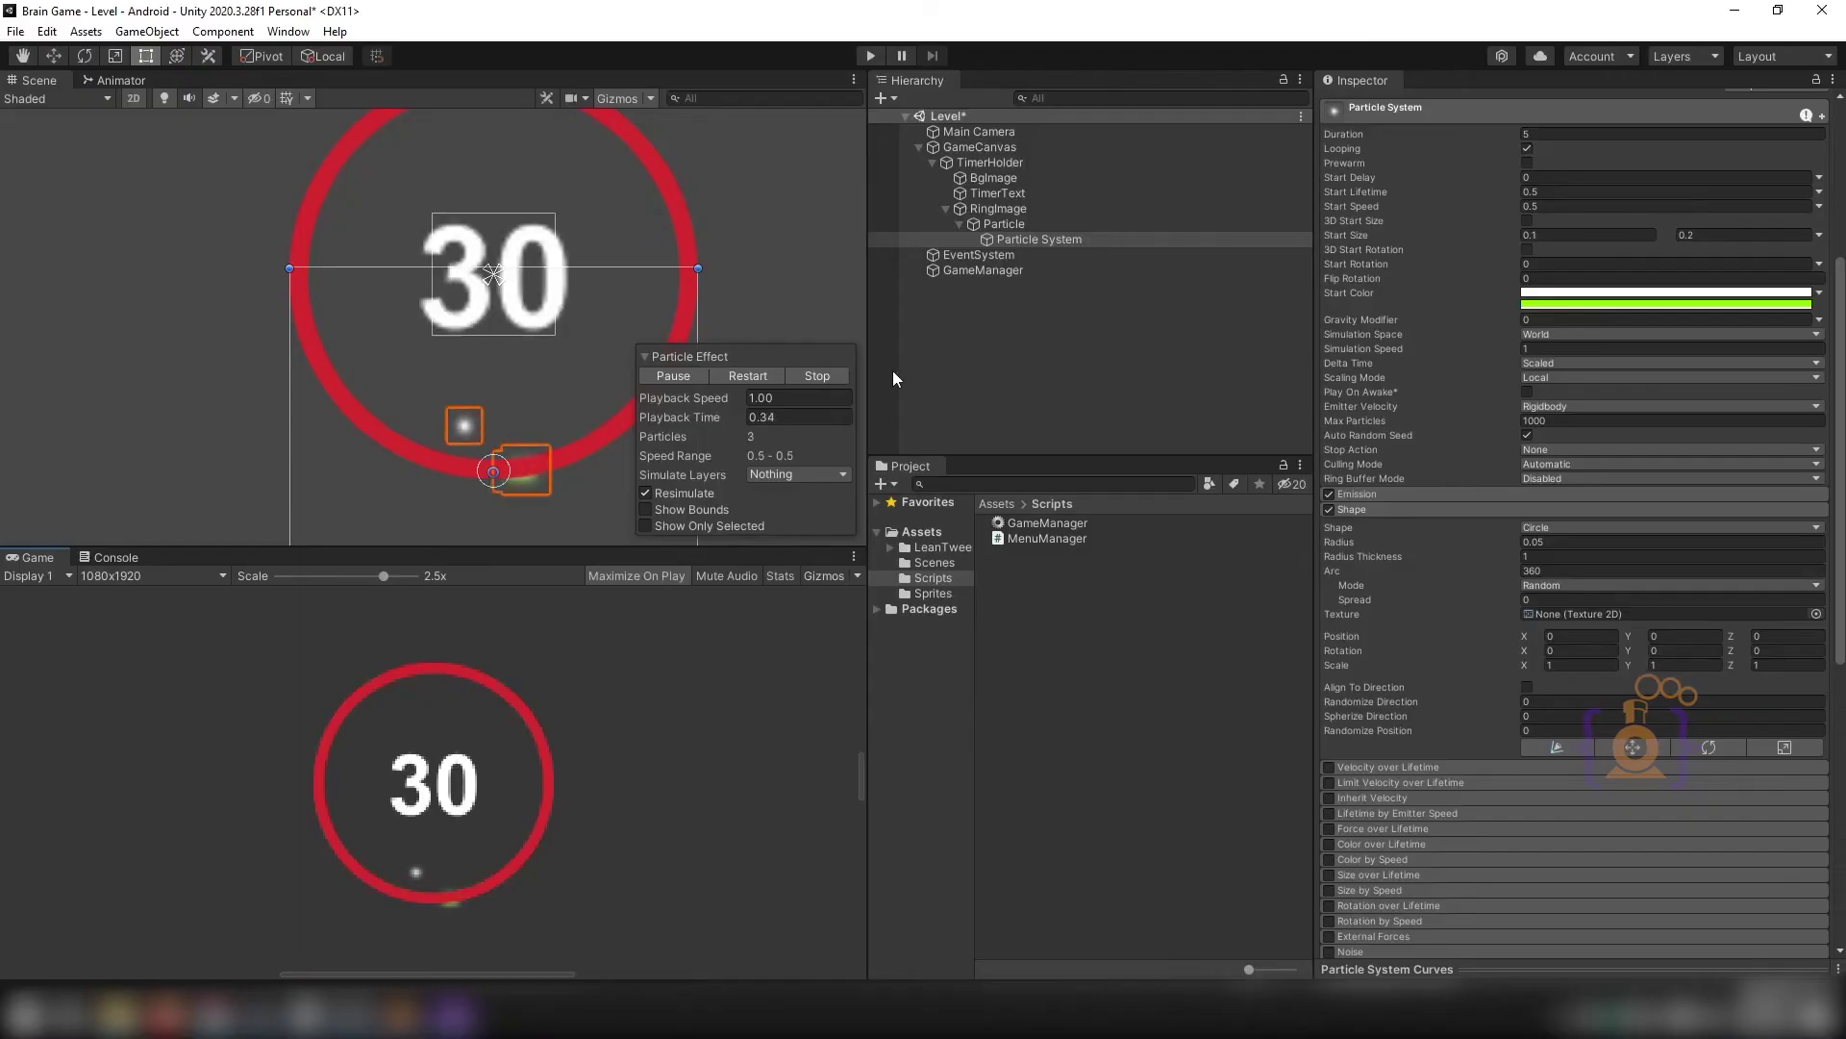
left_click(1002, 225)
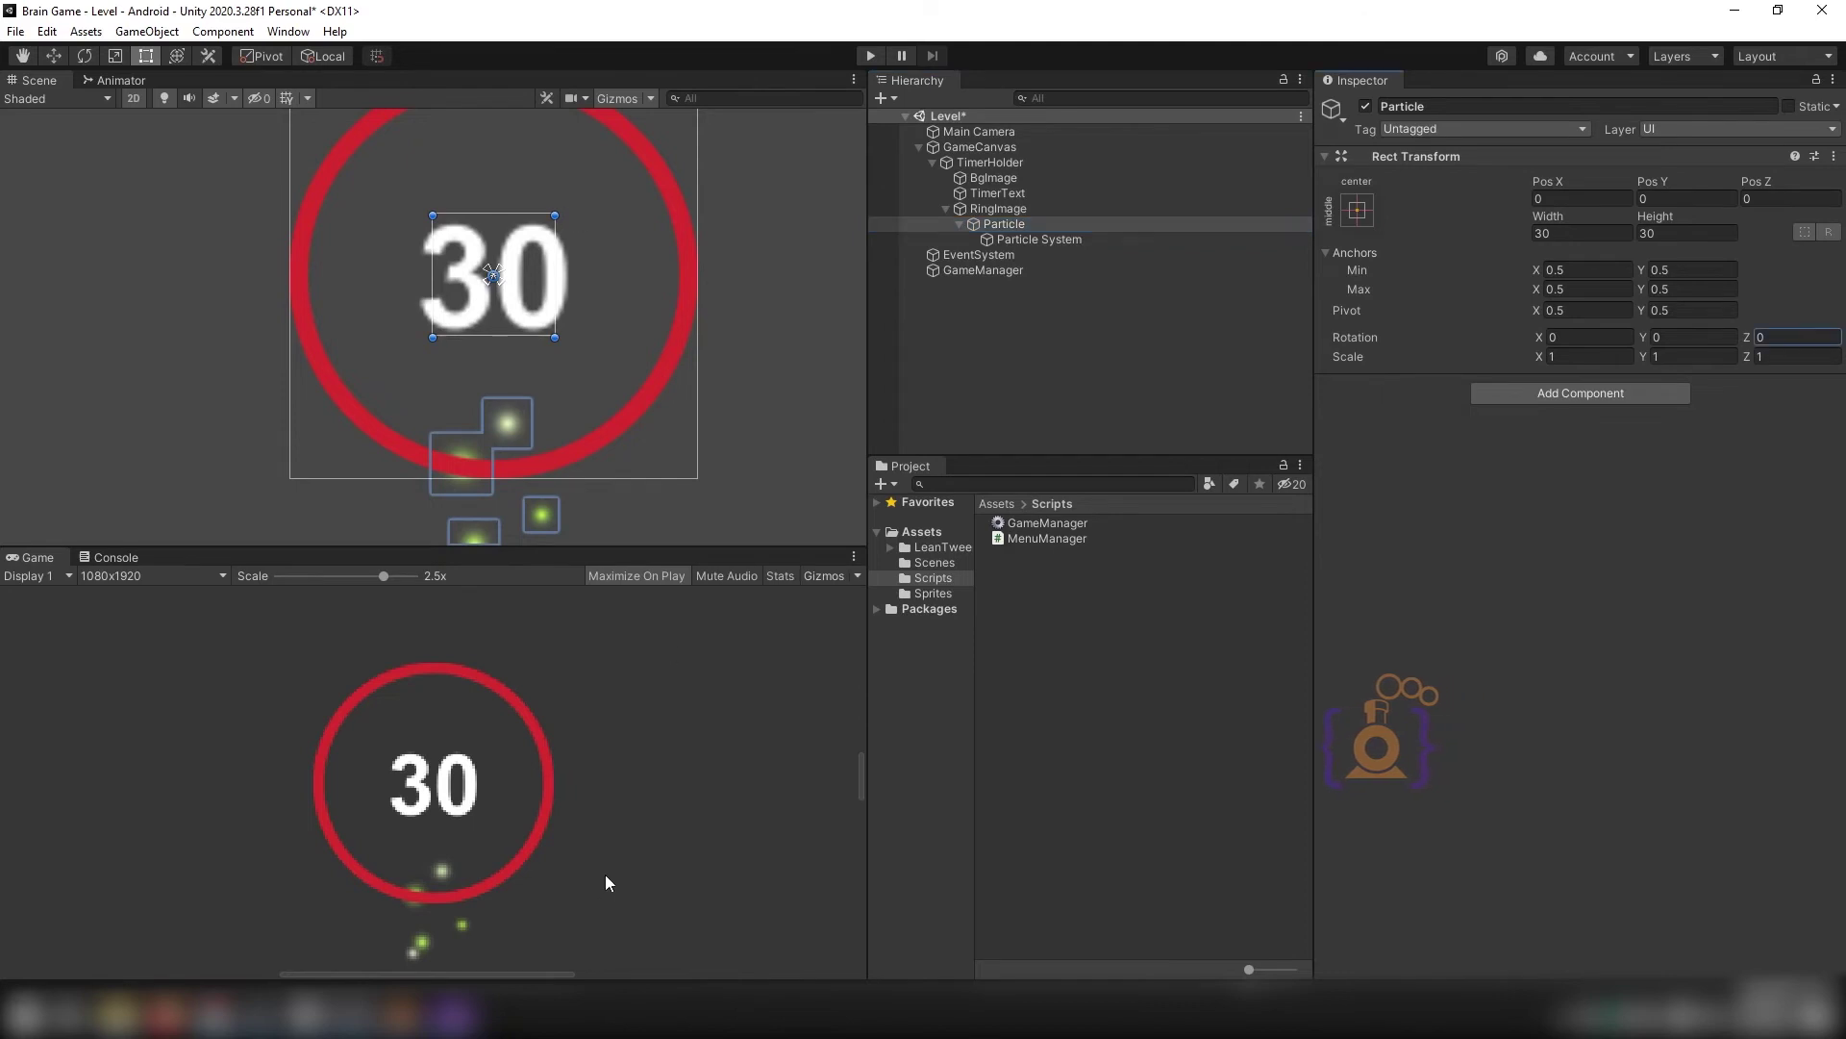
left_click(870, 57)
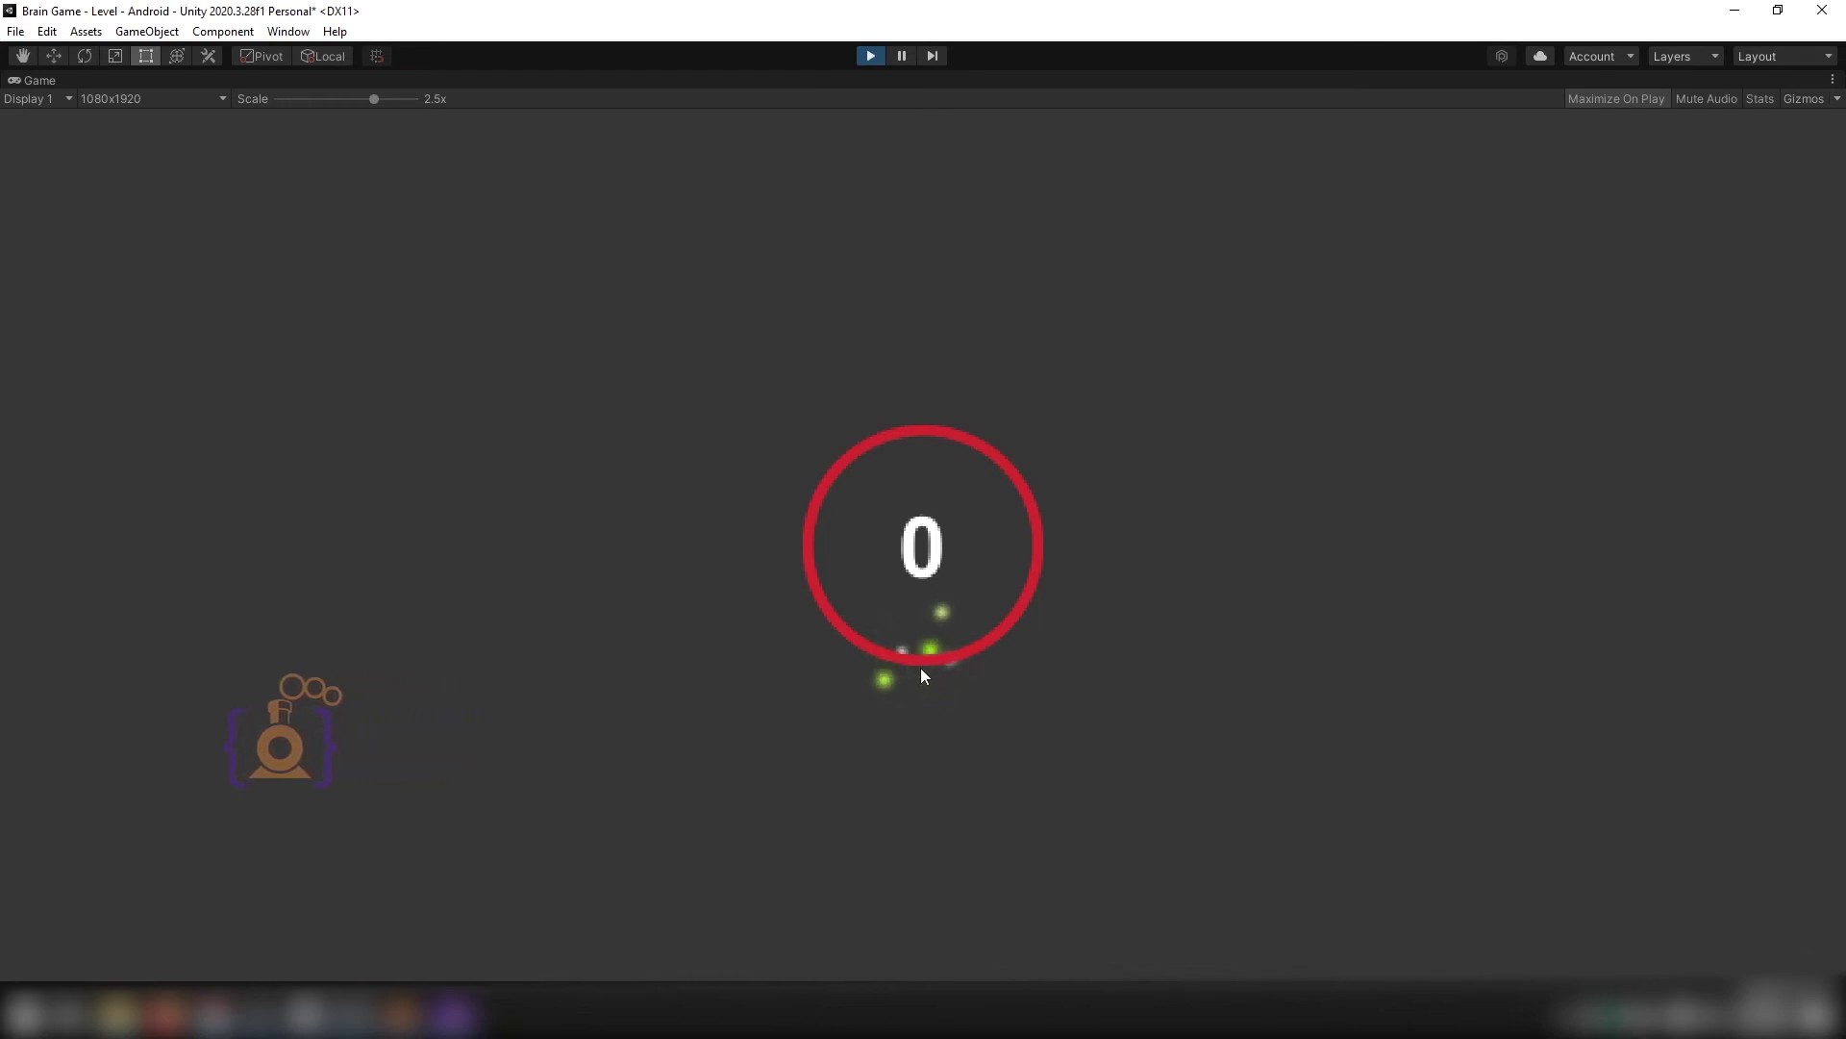
Stop Play mode and select the timerParticle.Play() statement in GameManager.cs to reuse it.
left_click(871, 56)
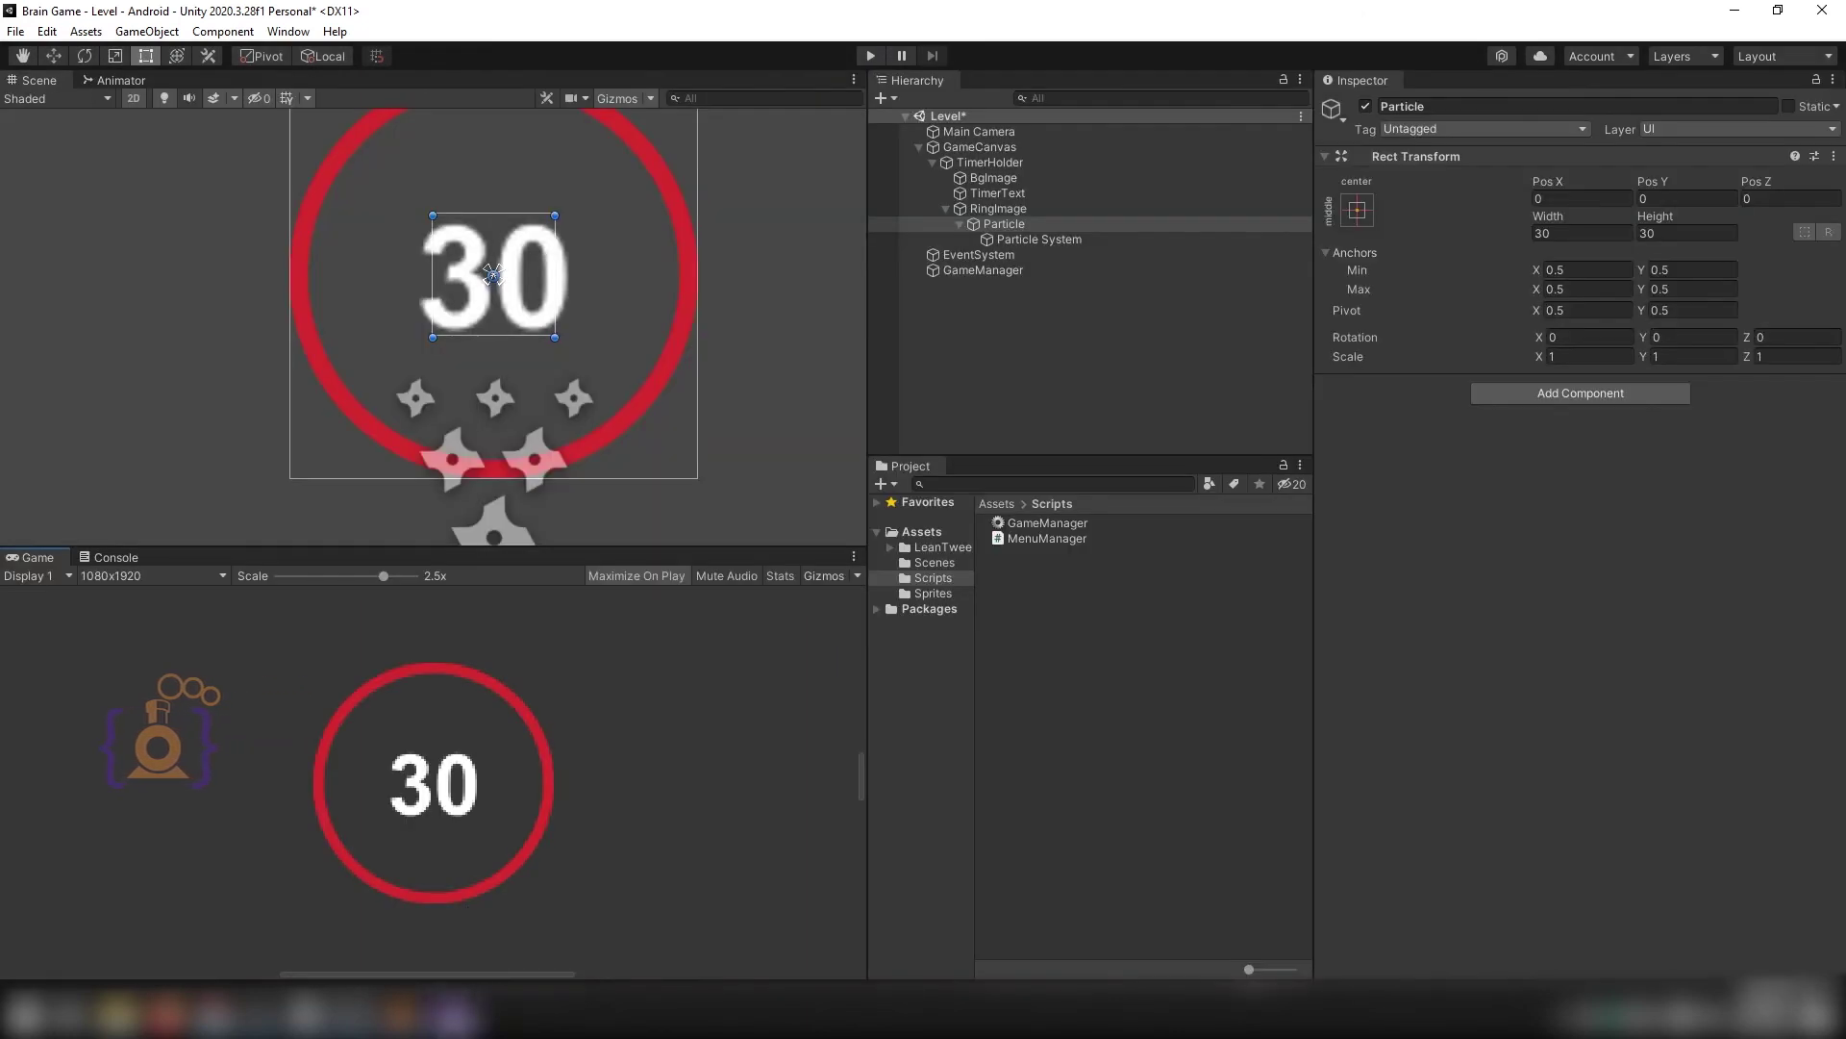
scroll(643, 389, "up", 5)
scroll(643, 388, "up", 3)
scroll(394, 600, "up", 1)
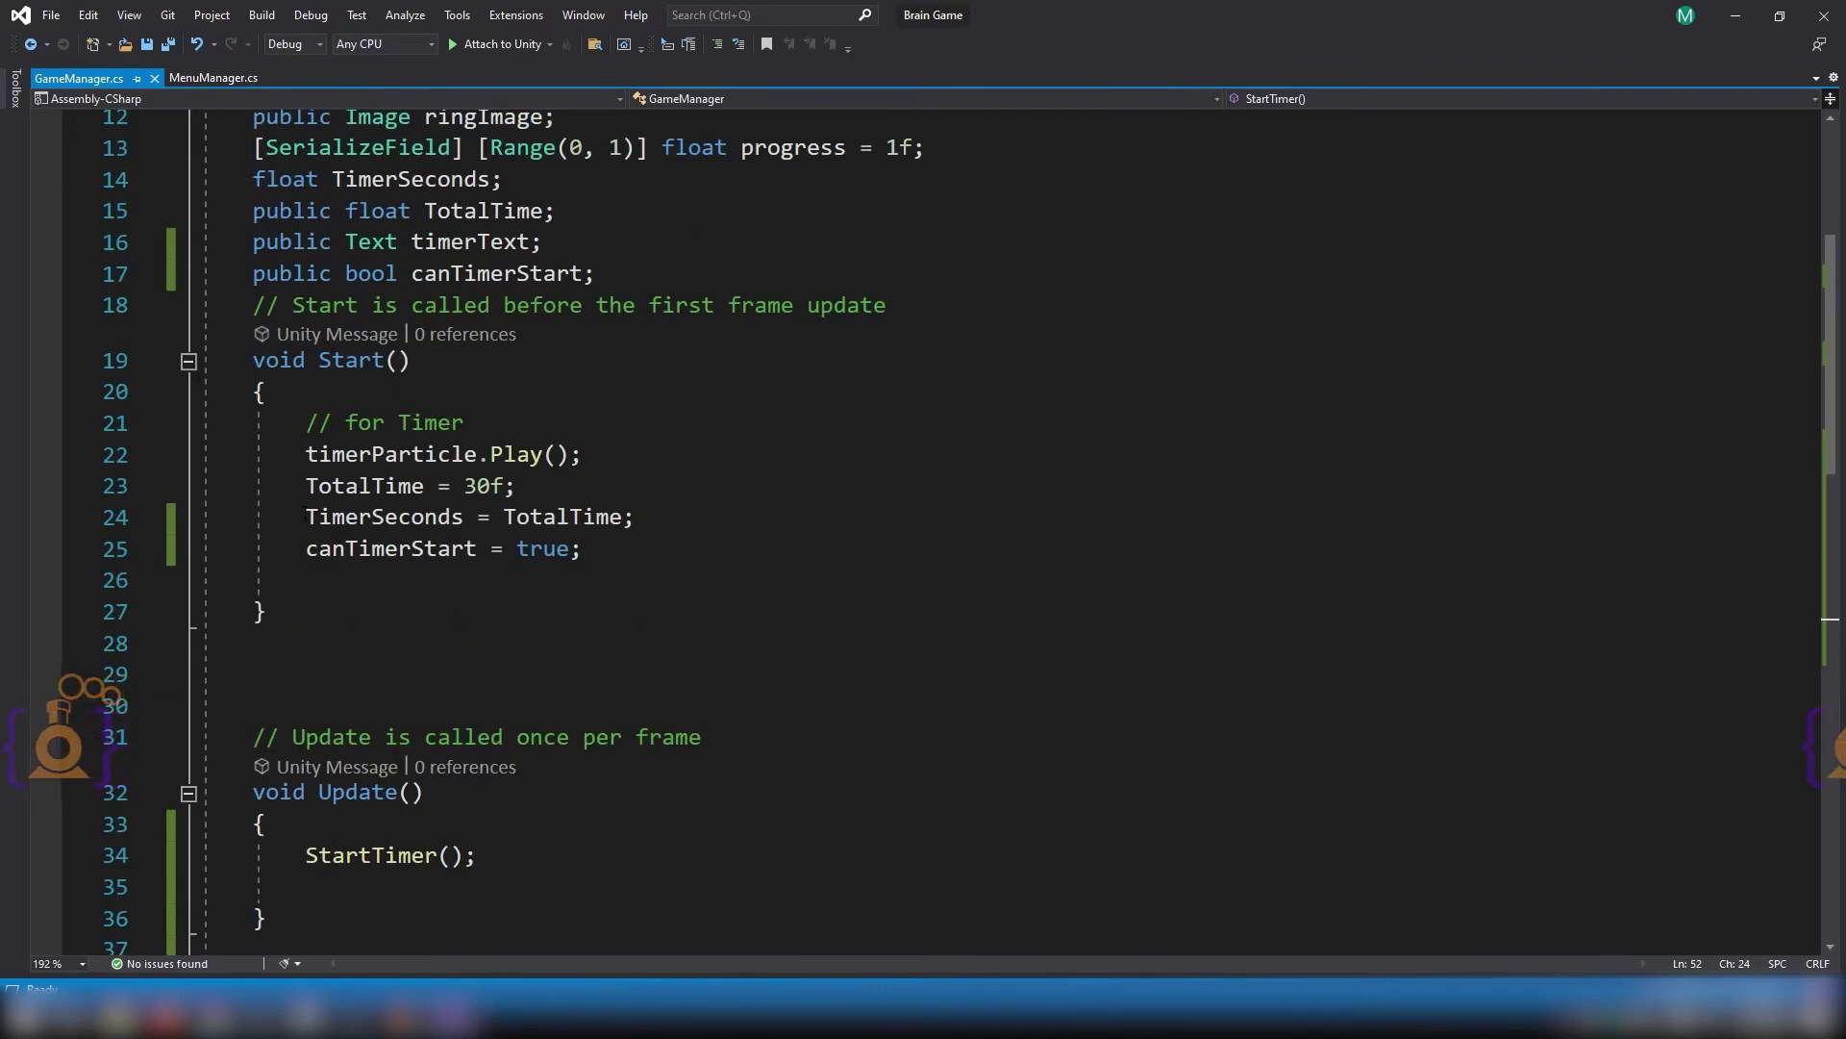
left_click_drag(306, 454, 584, 454)
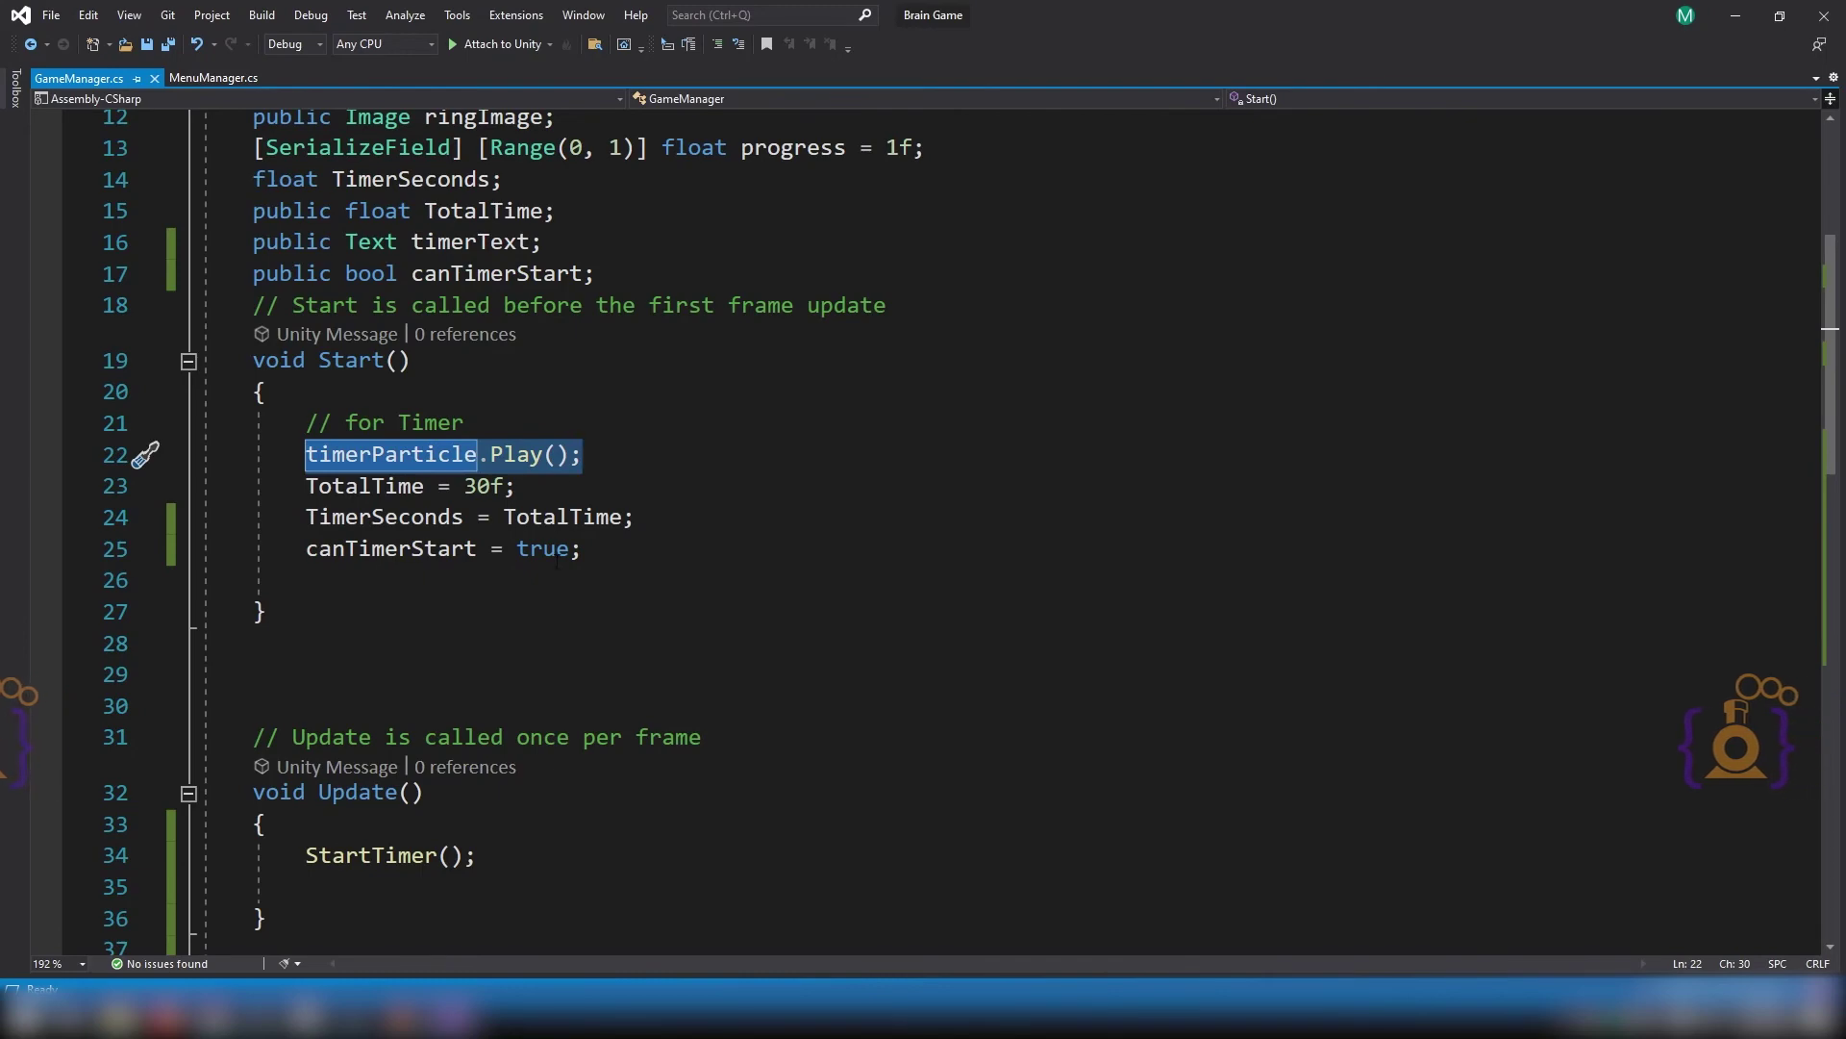
scroll(600, 660, "down", 4)
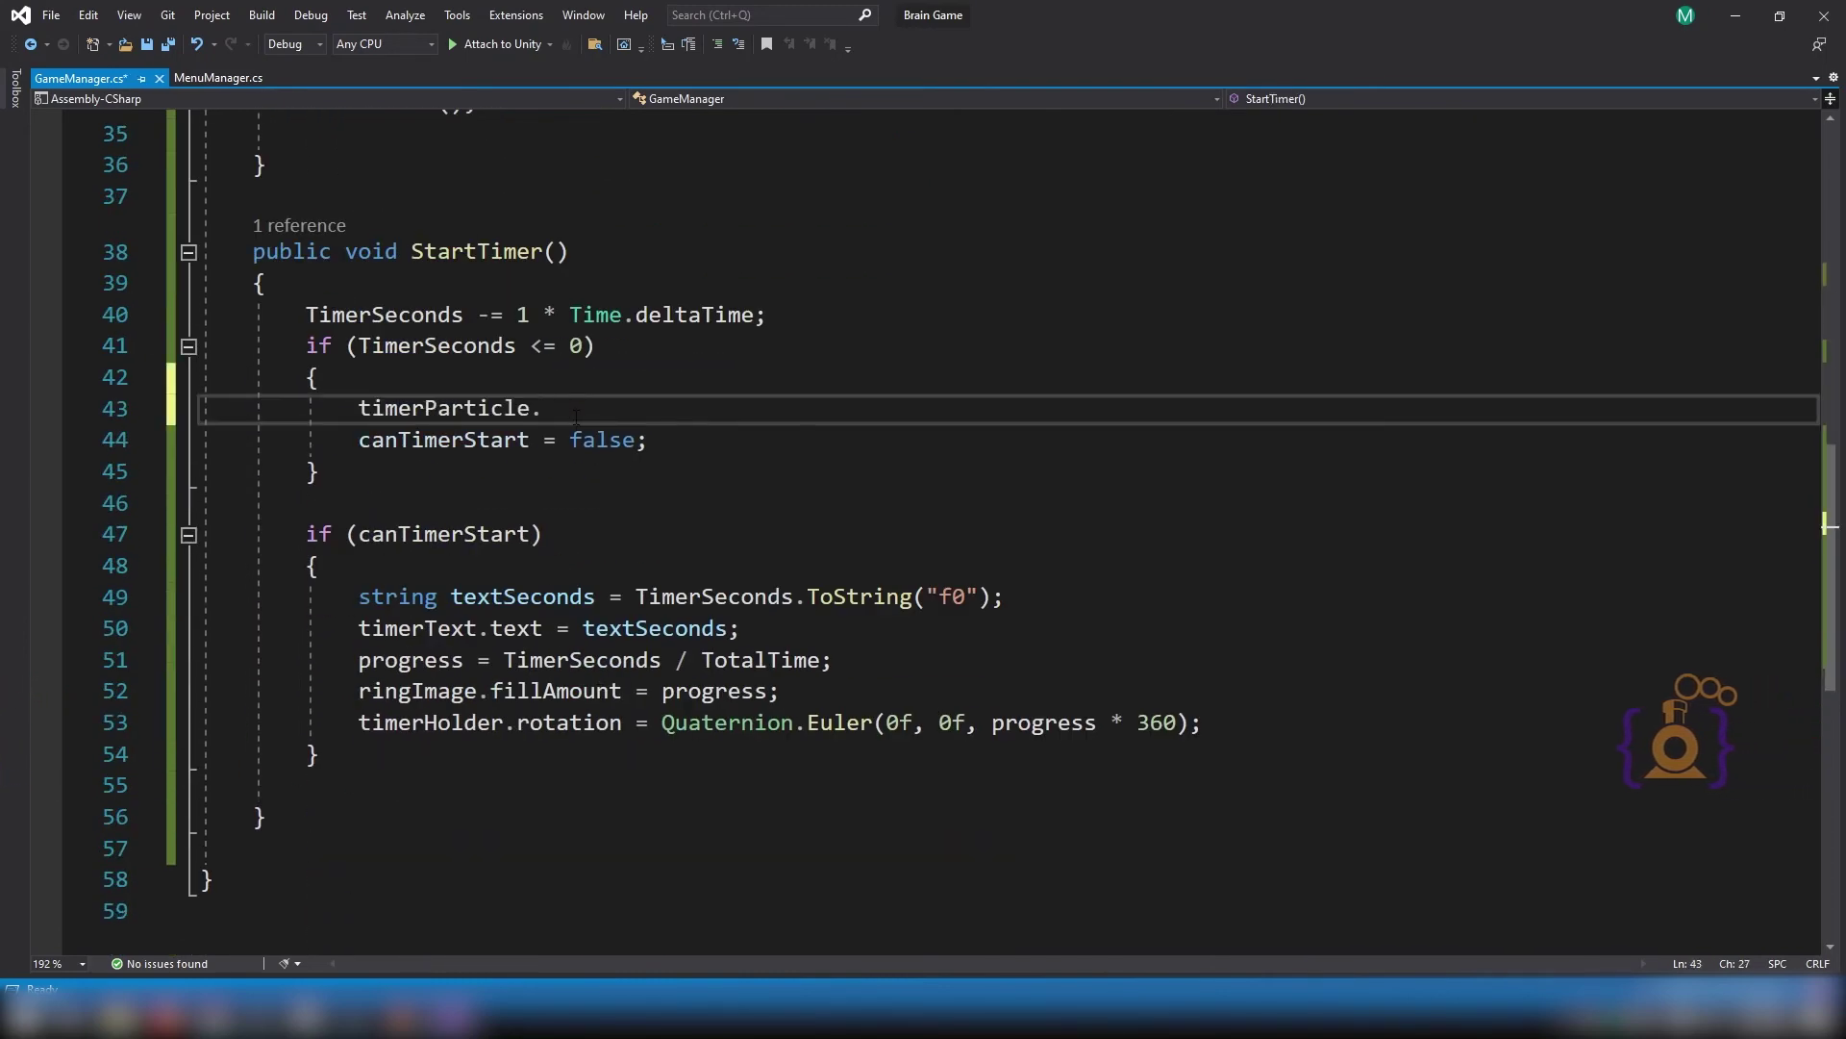
Add timerParticle.Stop(); inside the TimerSeconds <= 0 block, save, and return to Unity.
type("sto")
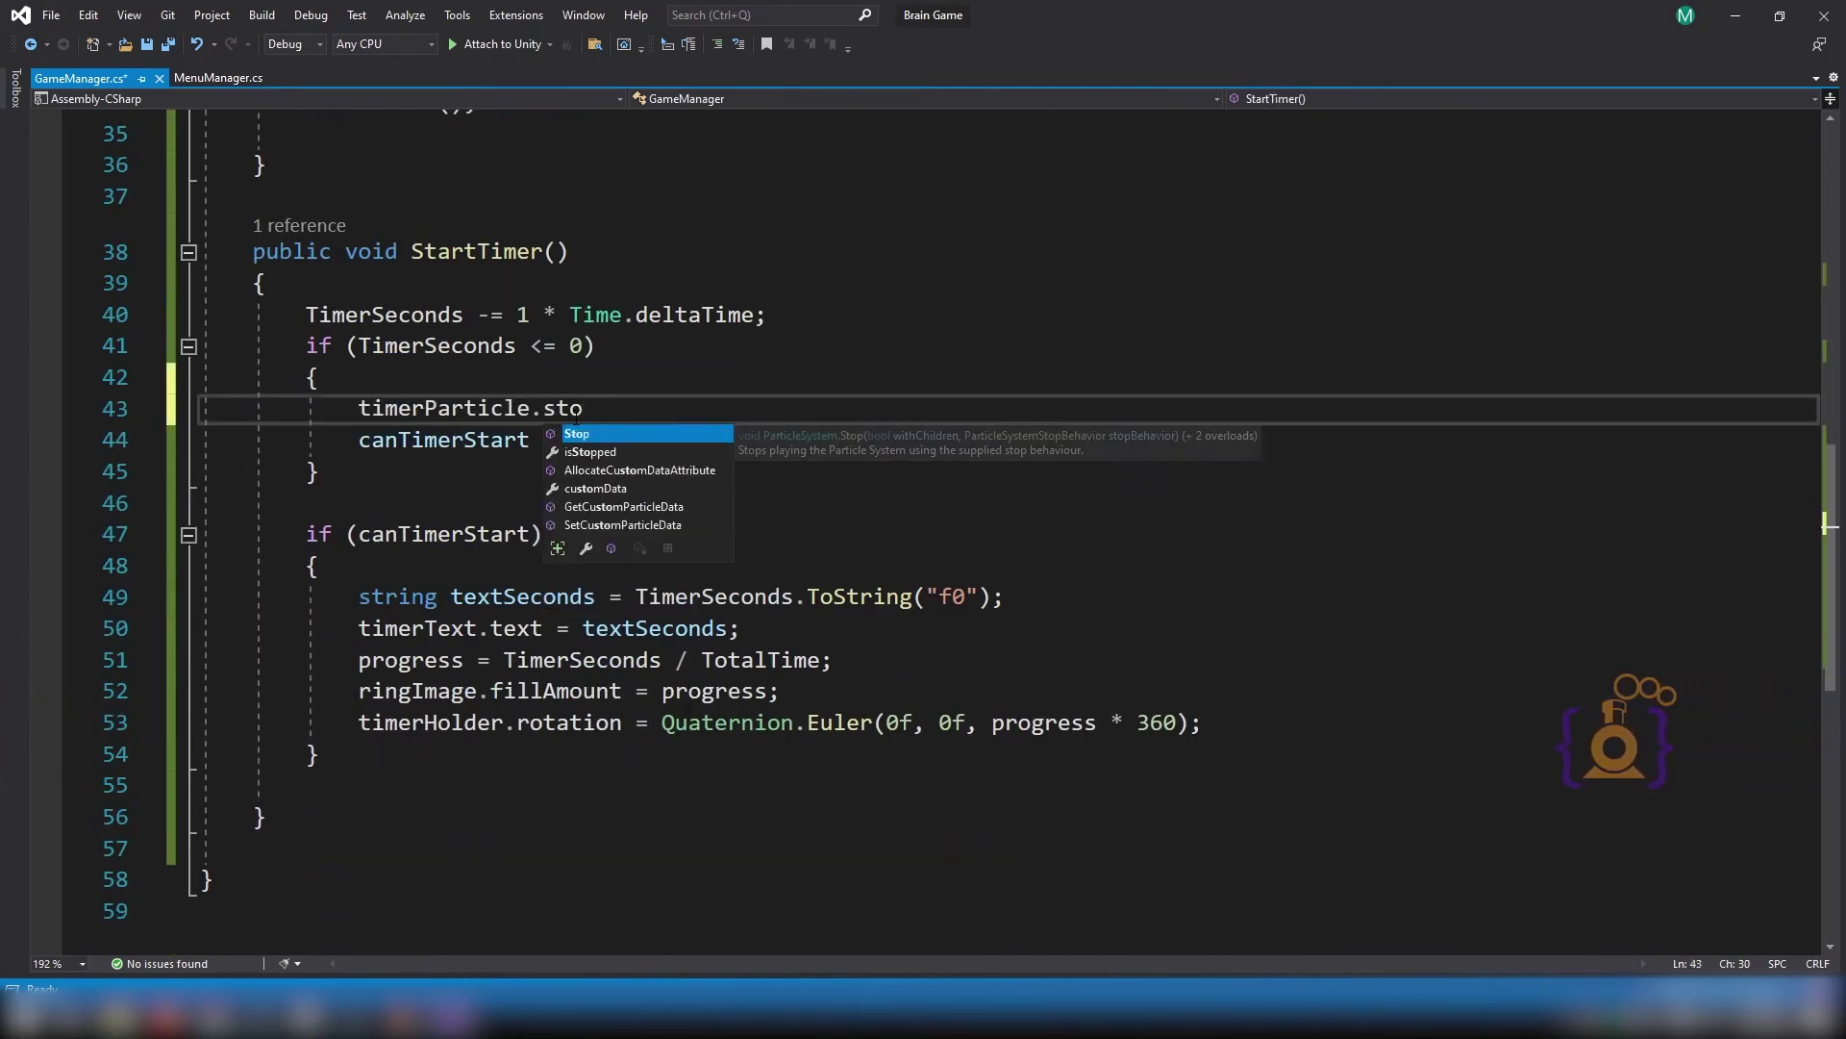
key("Tab")
type("();")
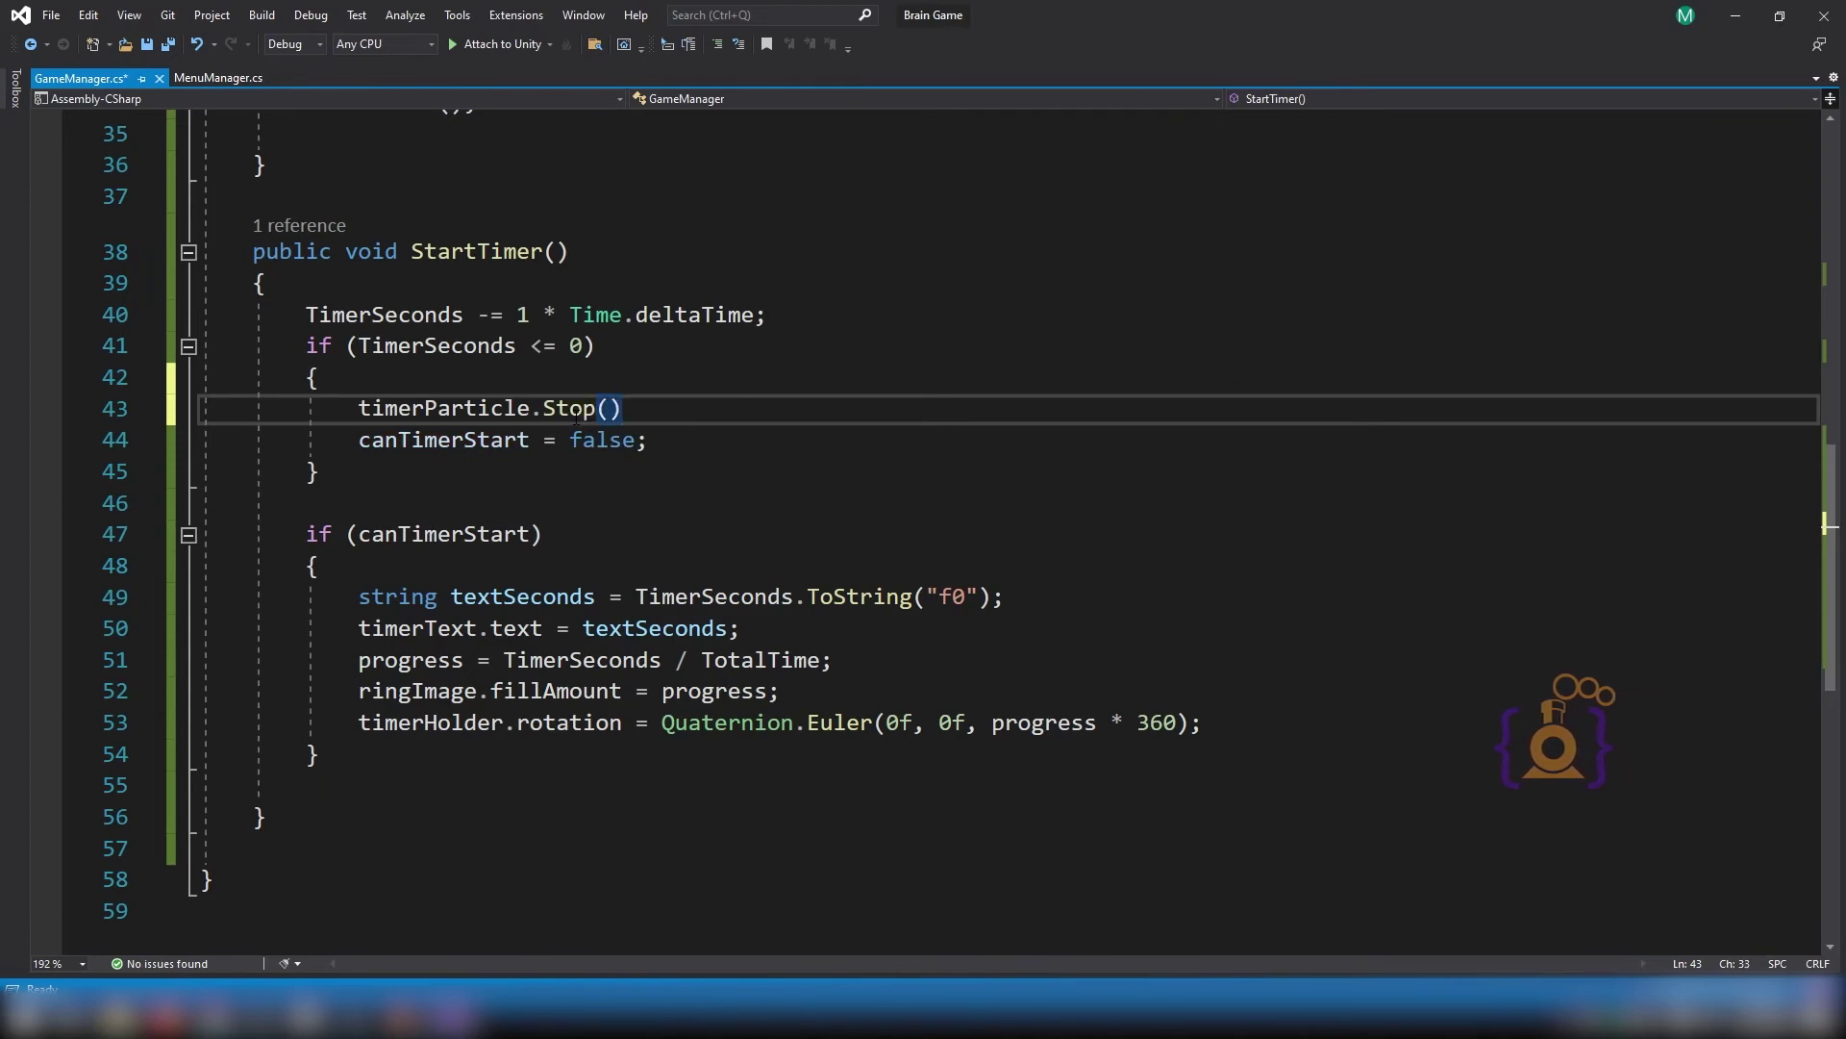
key("ctrl+s")
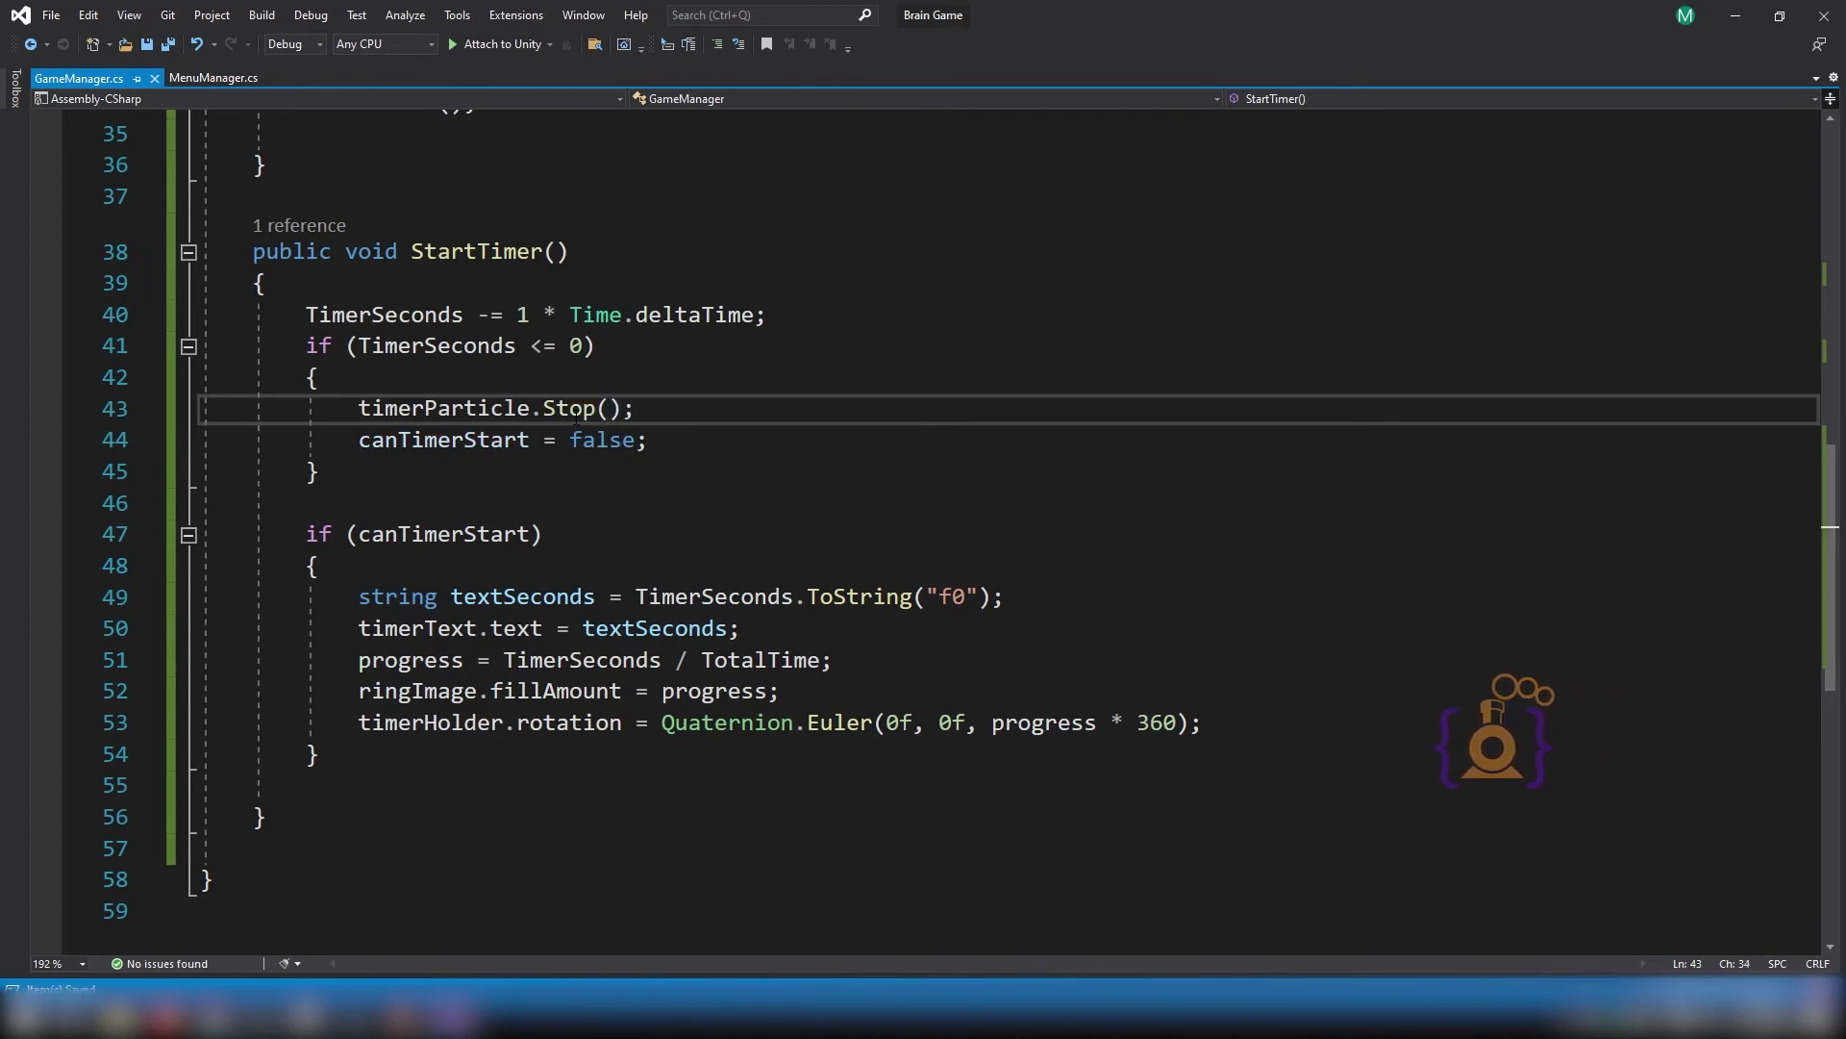
left_click(332, 1018)
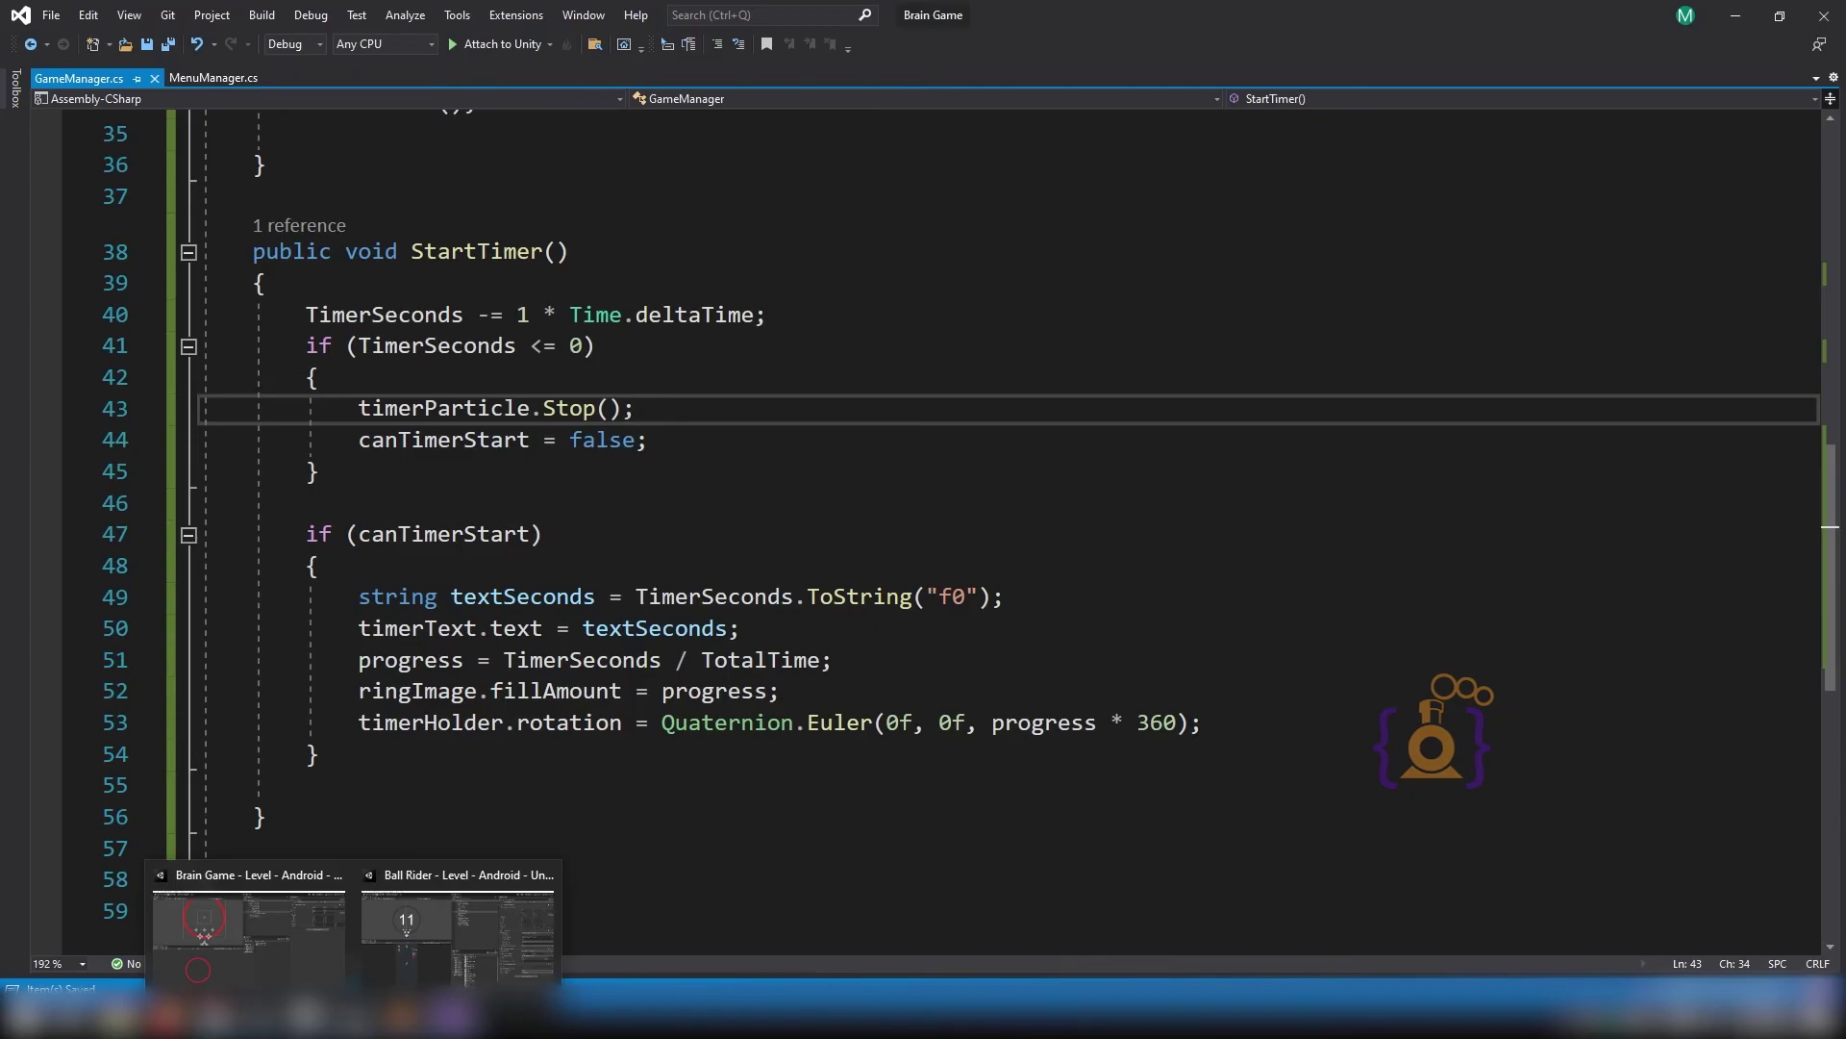
left_click(214, 909)
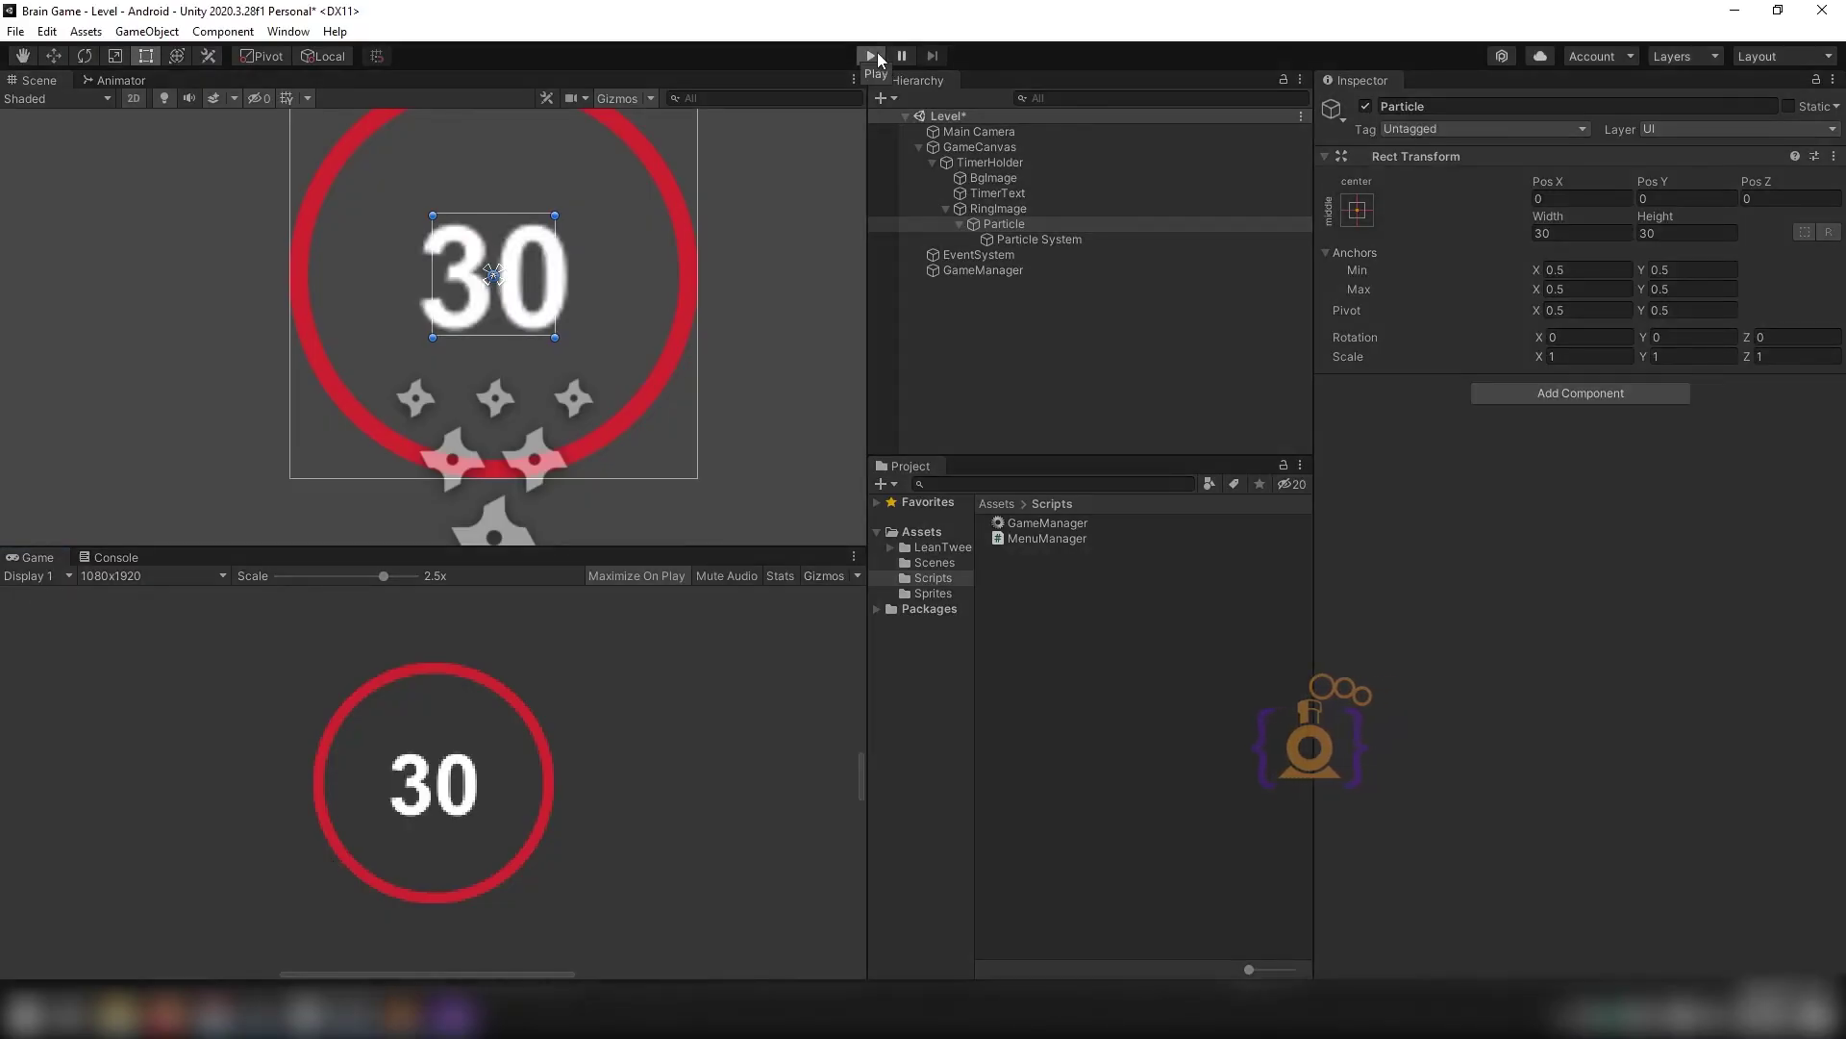
Play, stop and replay the level to watch the ring rotate and particles stop at 0.
left_click(872, 55)
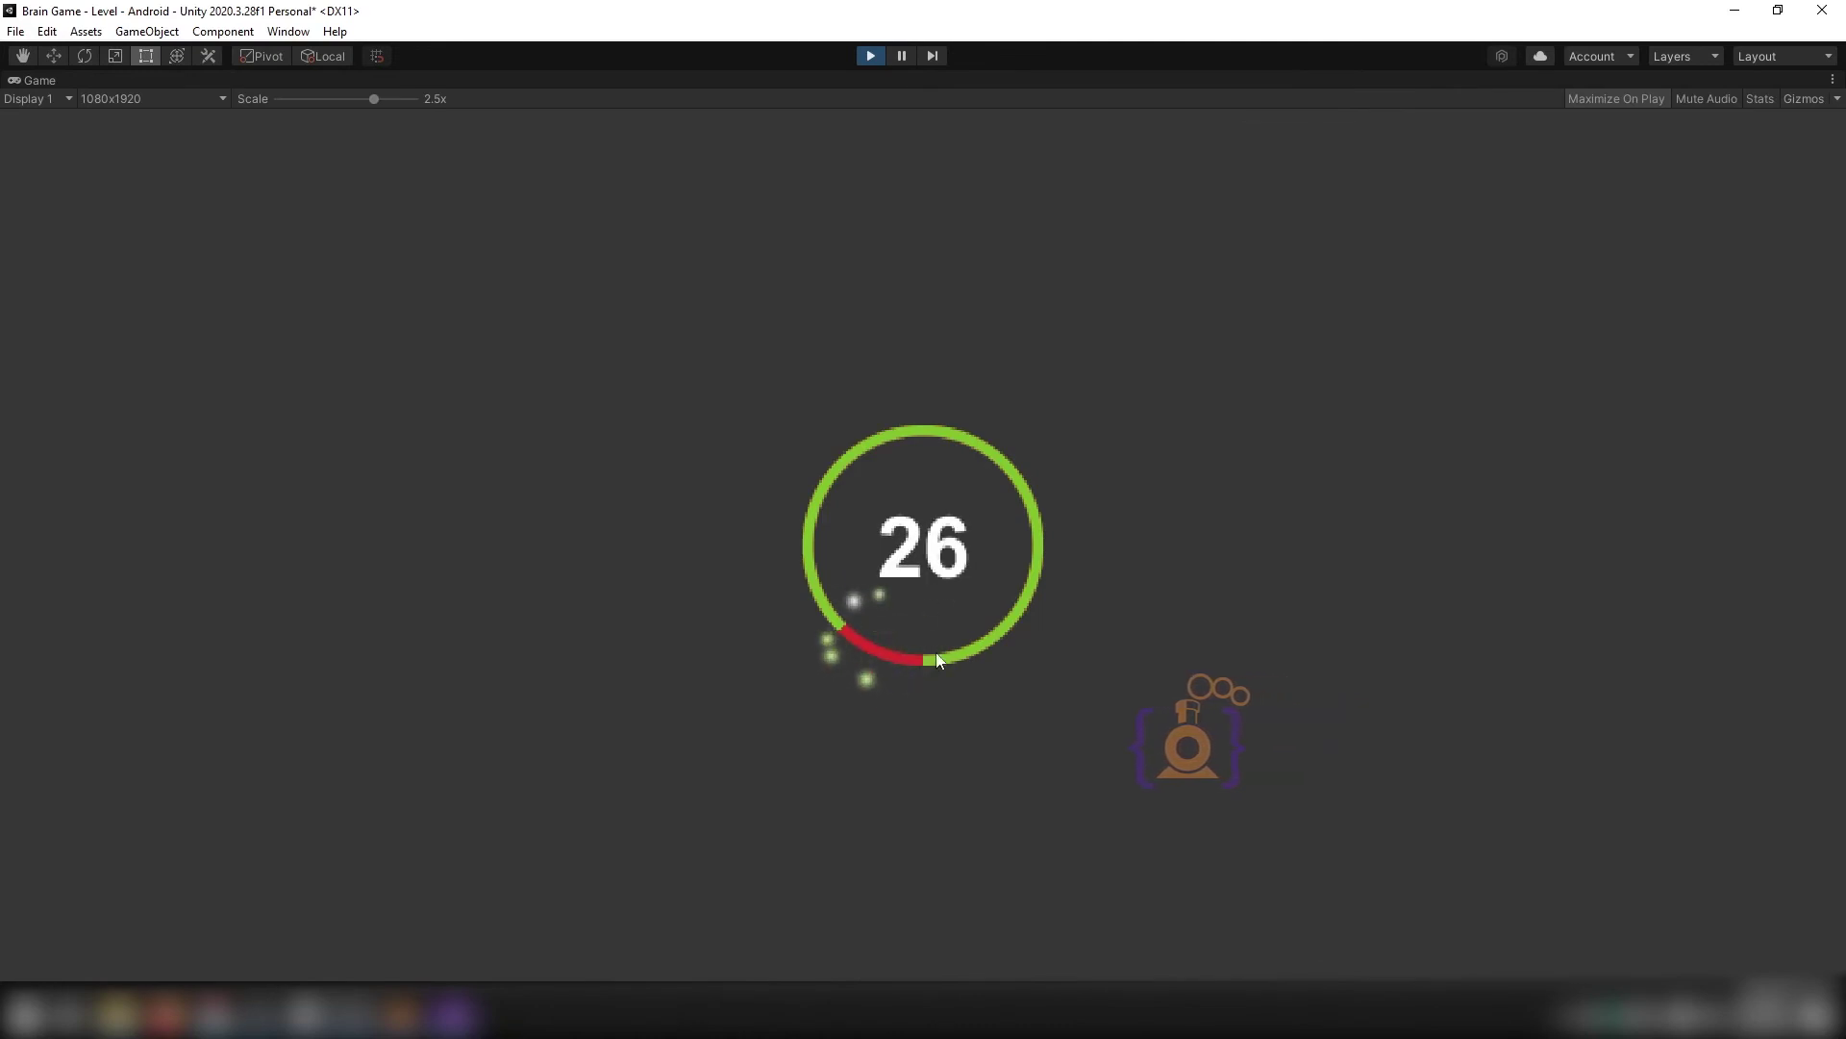
left_click(876, 55)
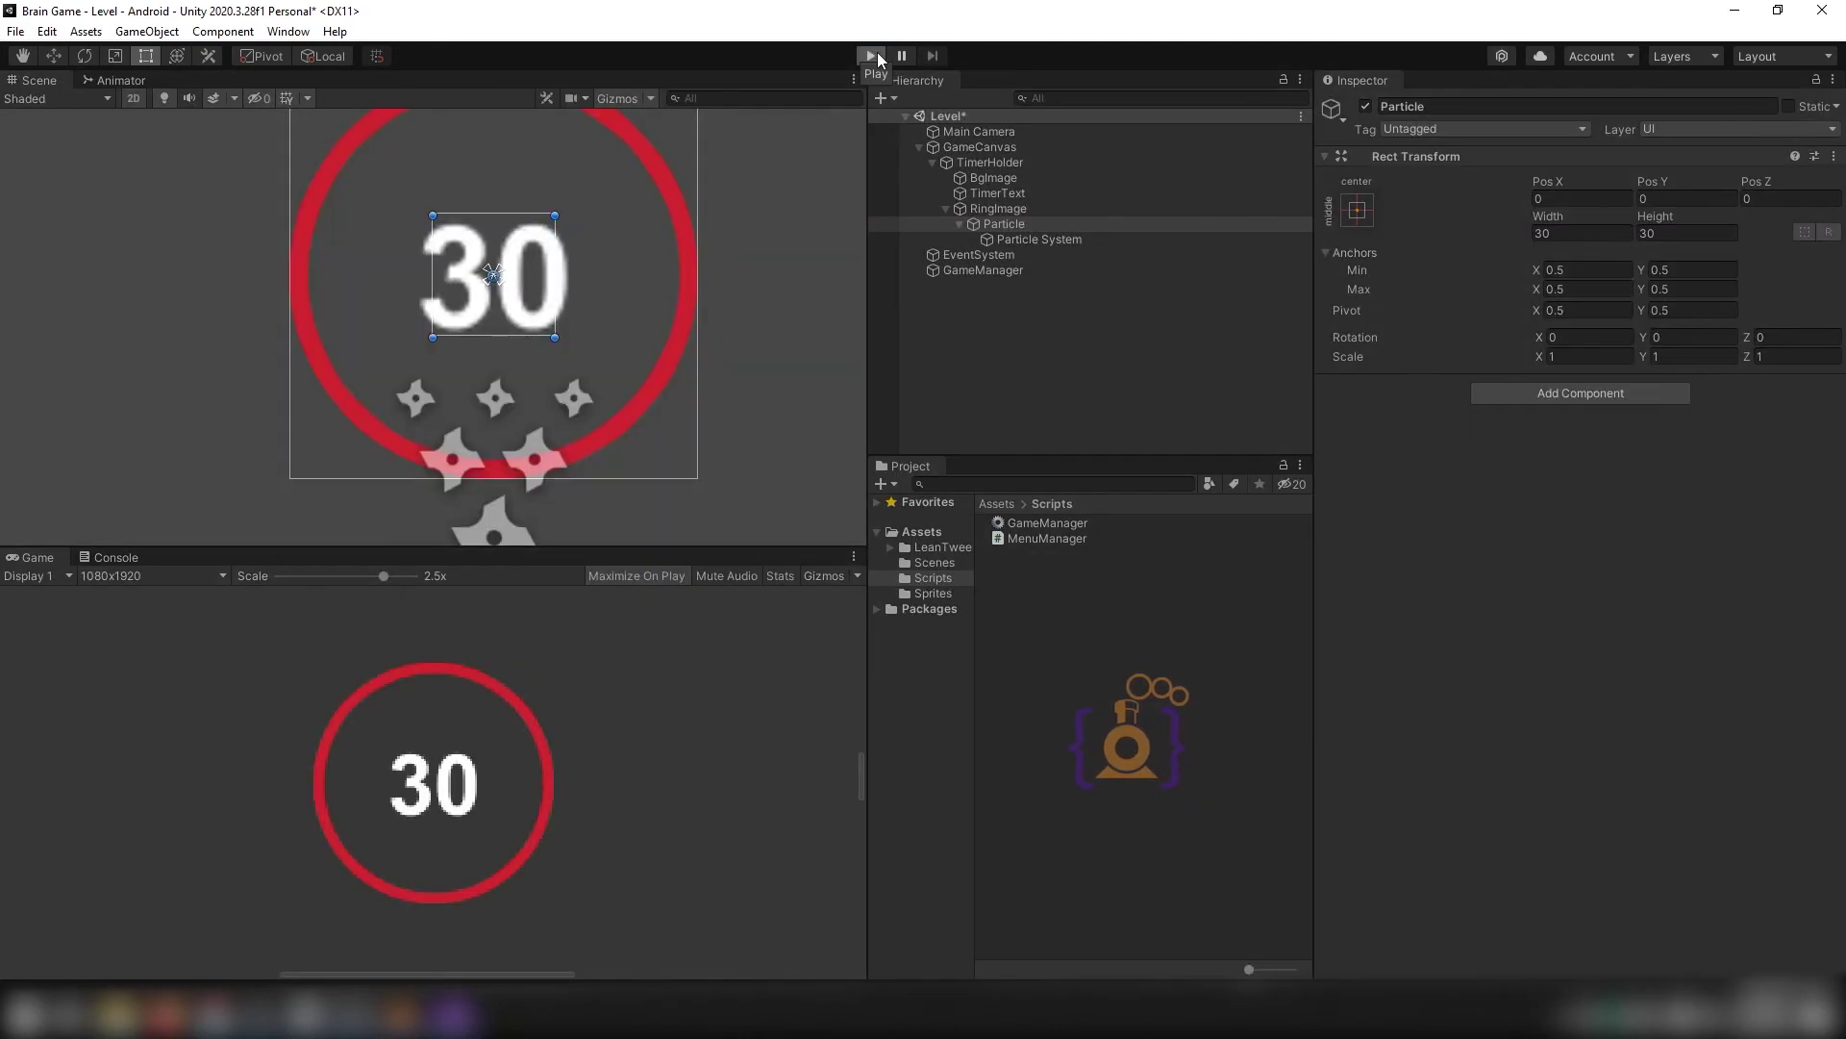
left_click(872, 56)
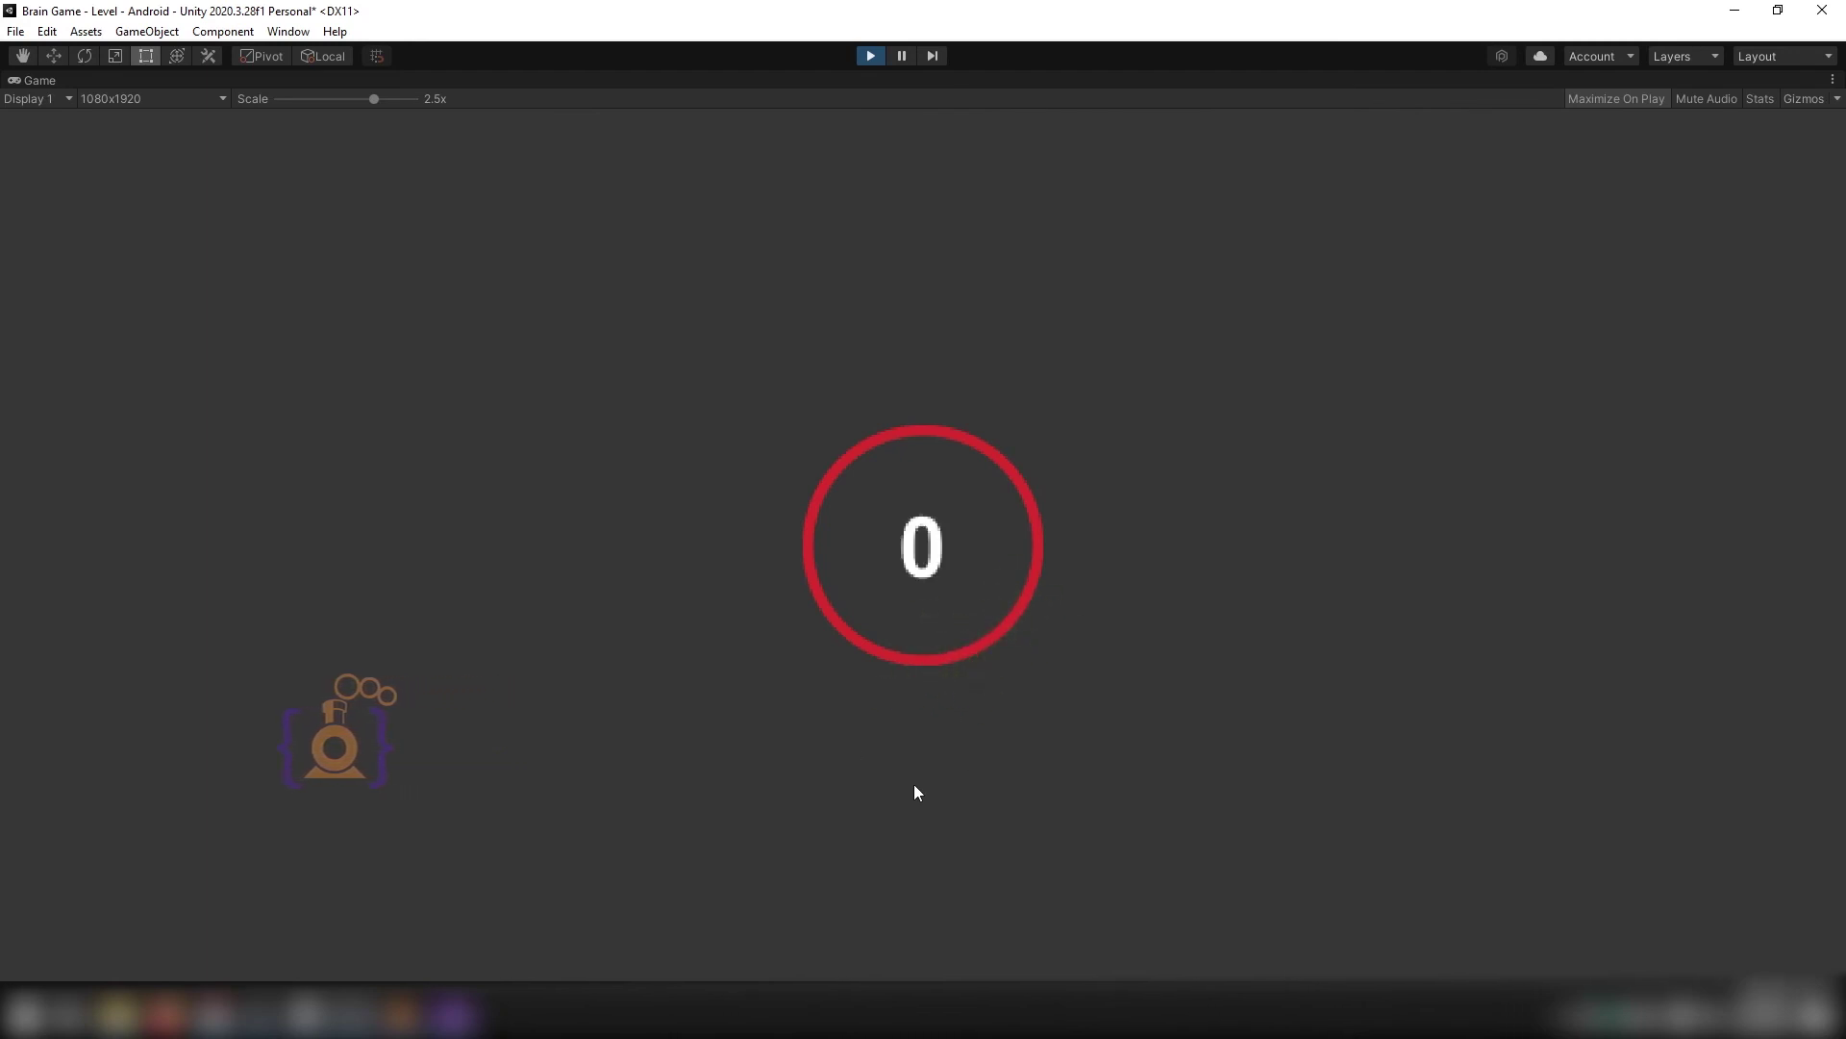
Stop the running test and replay the level so the green ring starts again at 30.
left_click(870, 56)
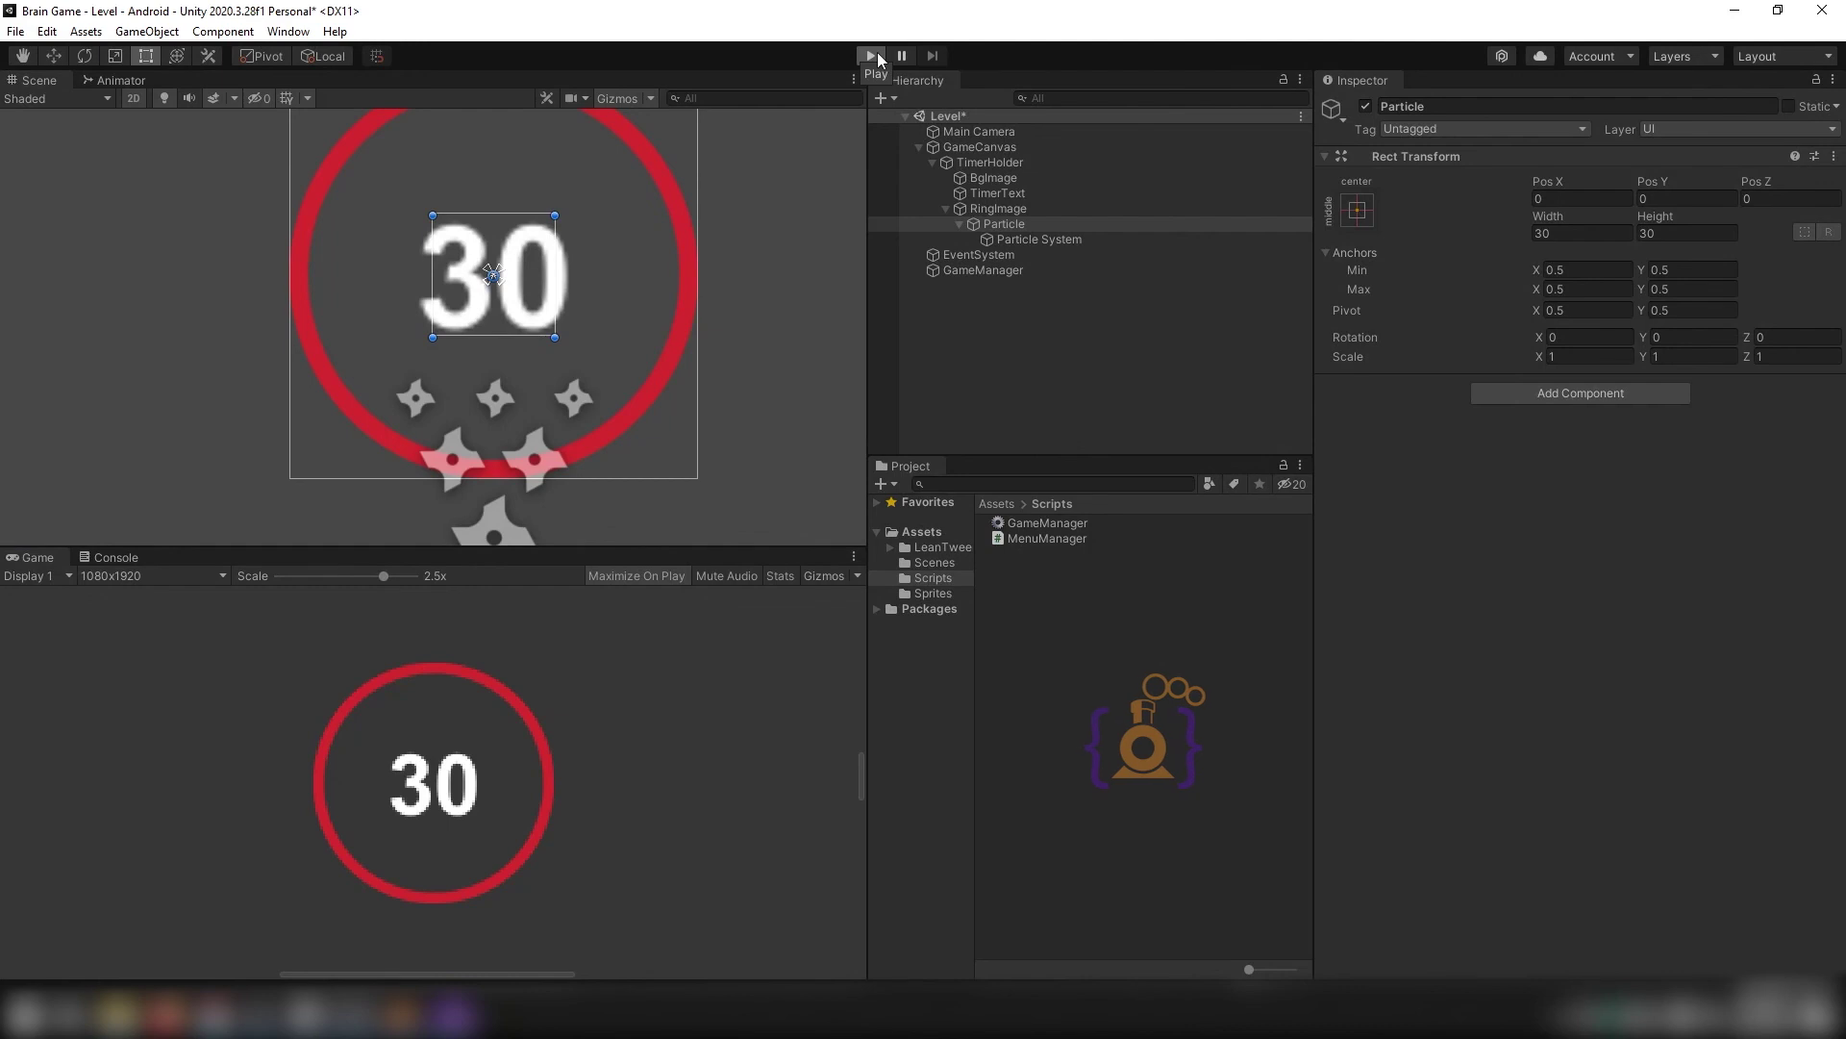
left_click(872, 56)
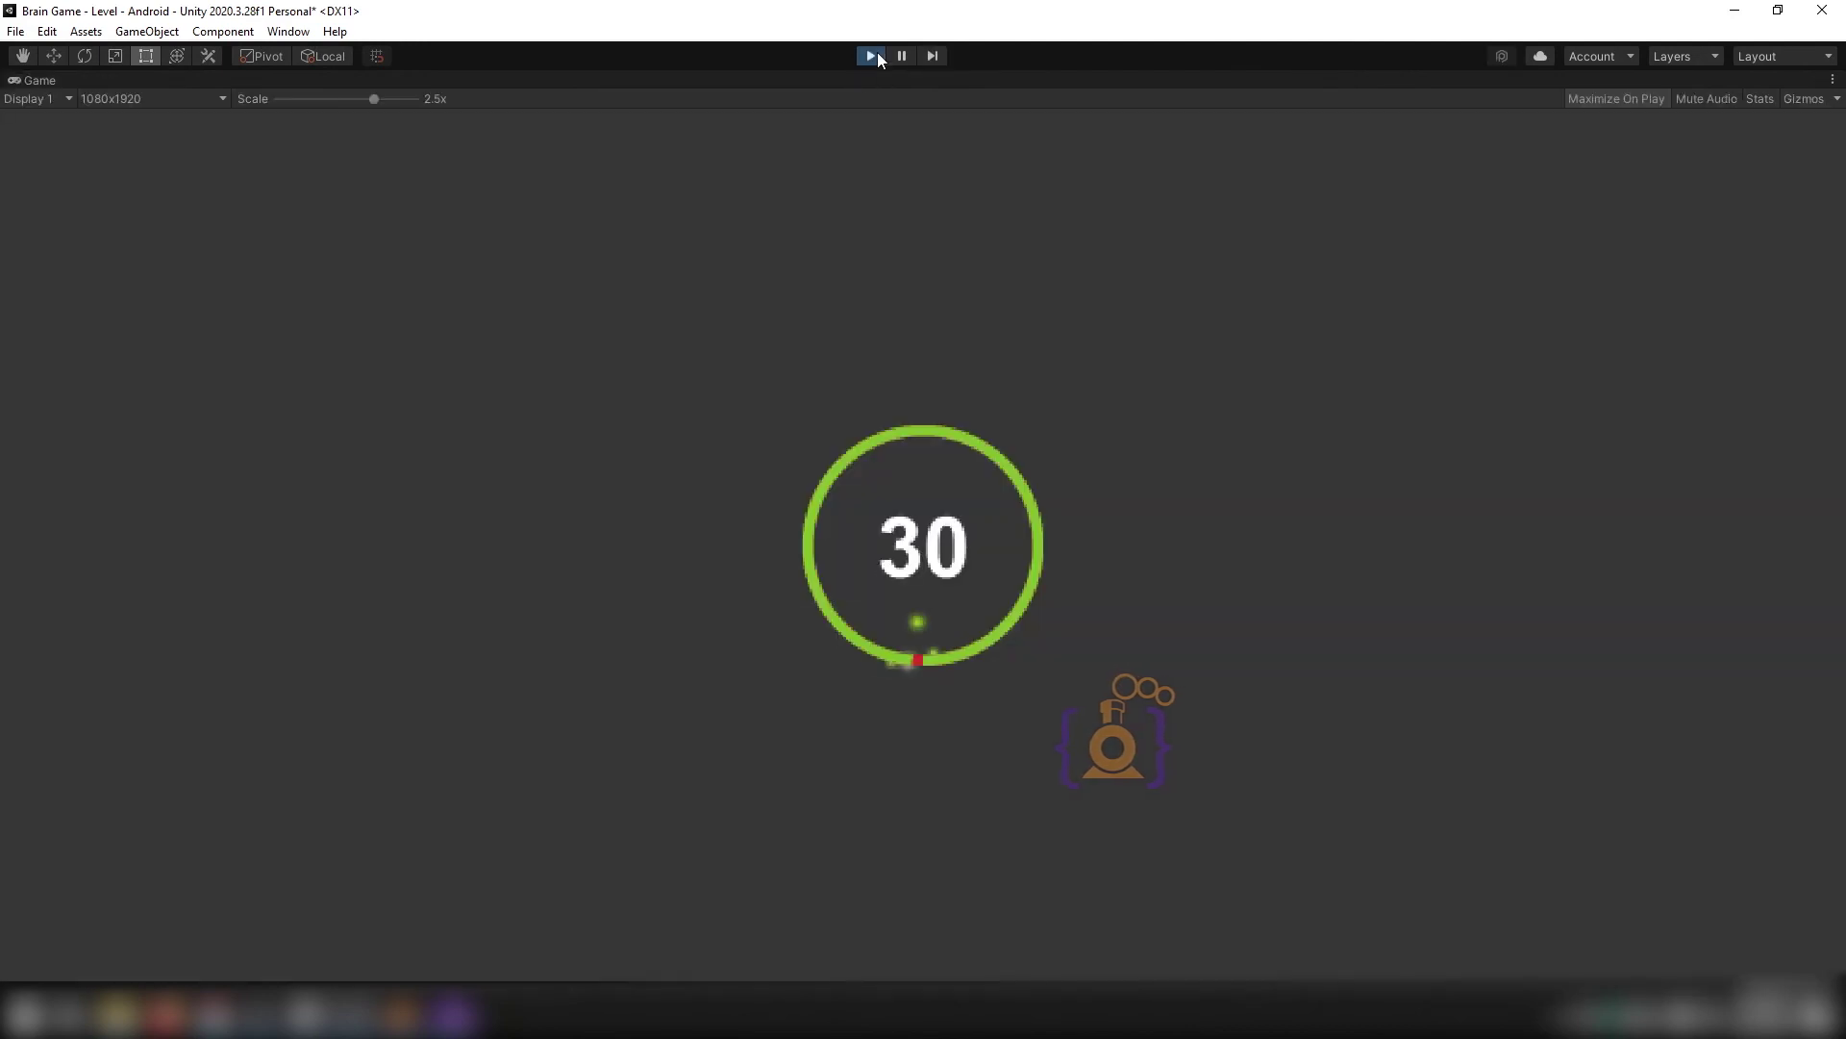